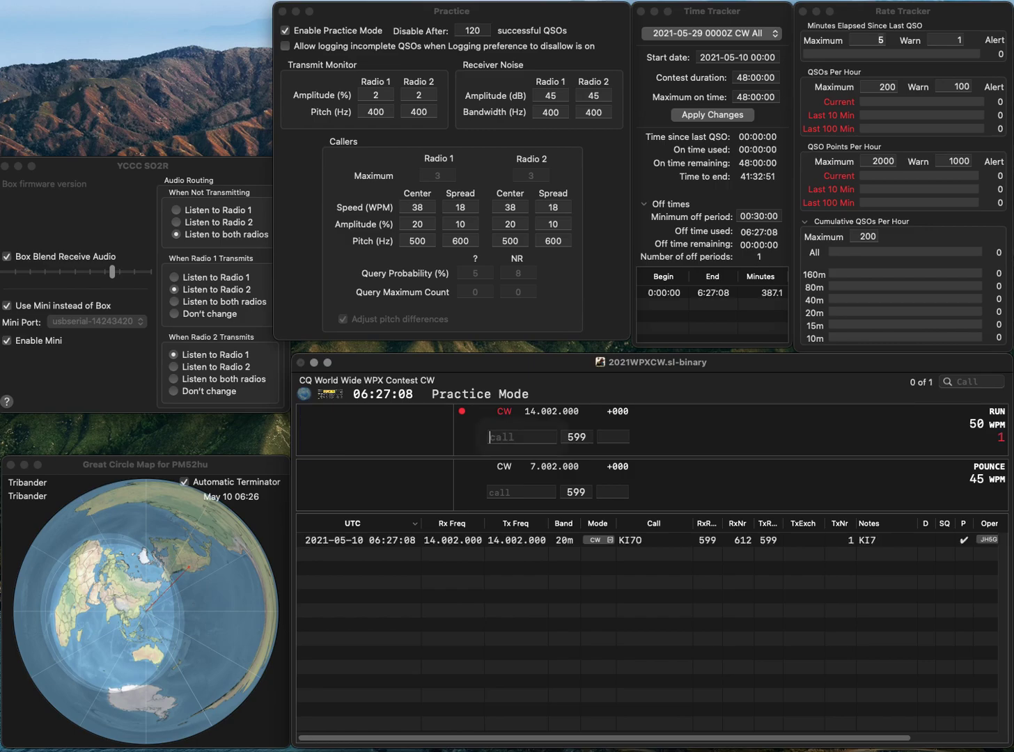
# - Log the practice CW contact with KN1H on 14.002 MHz, report 599 and received serial number 145
pyautogui.write('KN')
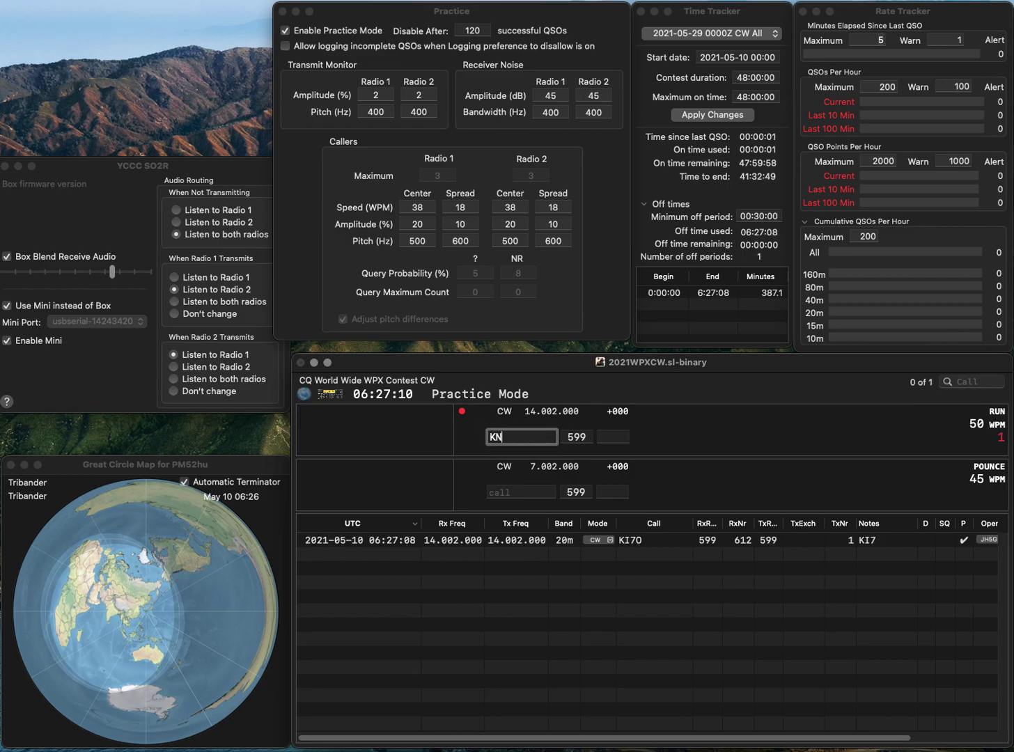
pyautogui.write('1H')
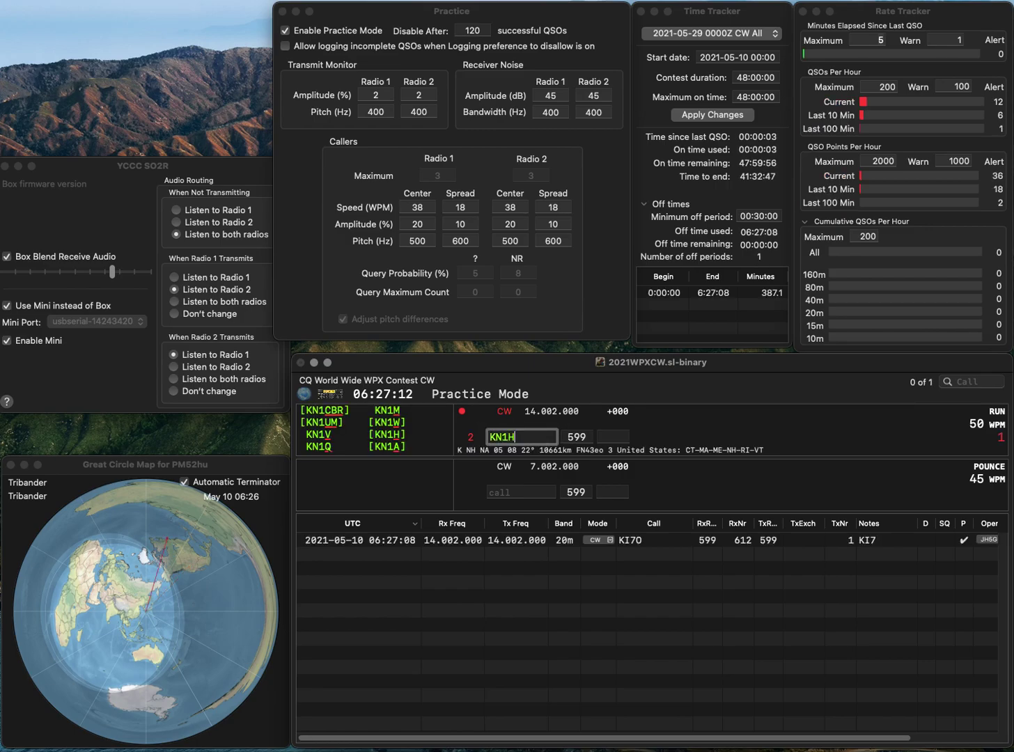
pyautogui.press('Return')
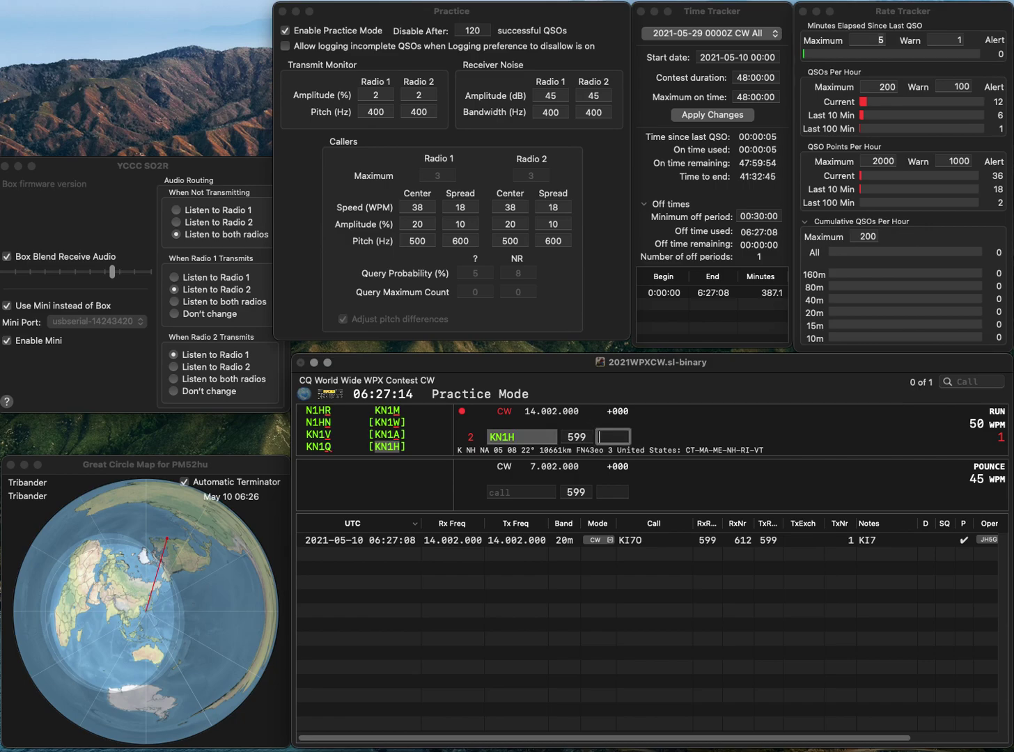
pyautogui.write('145')
pyautogui.press('Return')
# - Log the practice CW contact with RA3BQ on 14.002 MHz, report 599 and received serial number 393
pyautogui.write('RA3BQ')
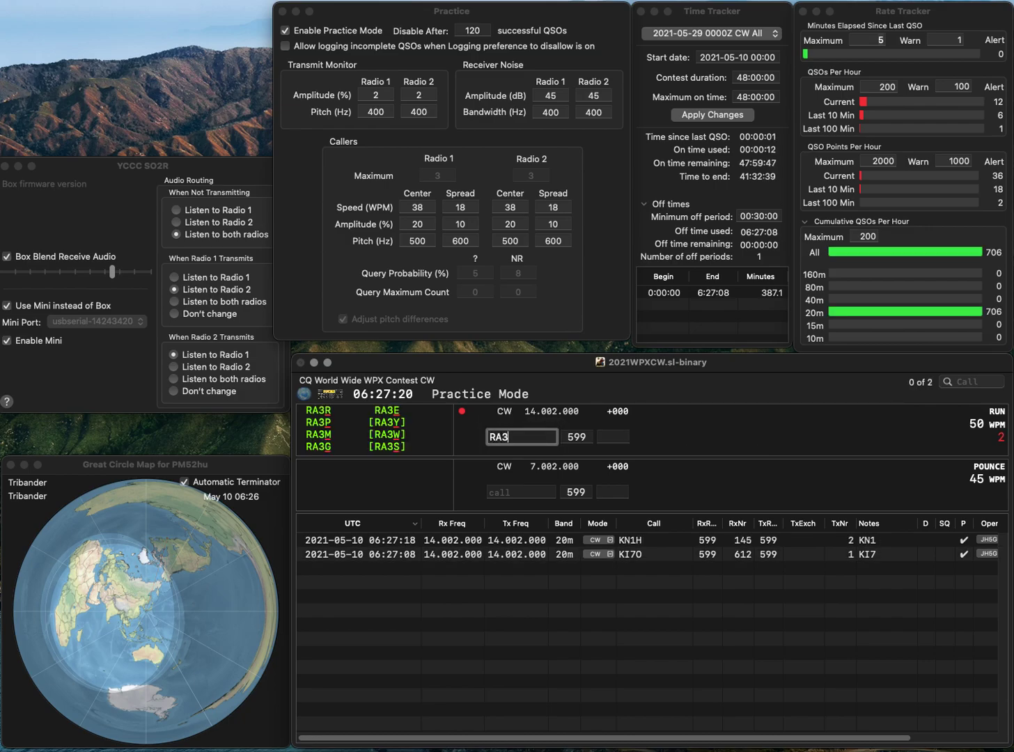
pyautogui.press('Return')
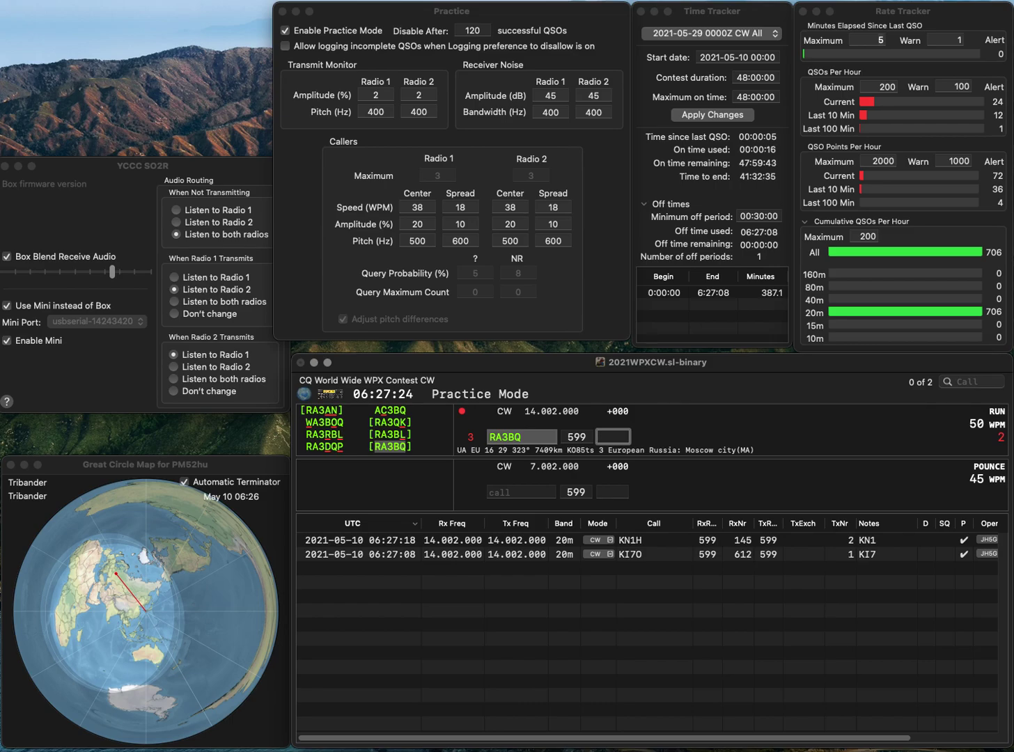
pyautogui.write('393')
pyautogui.press('Return')
# - Log the practice CW contact with JQ2LGS on 14.002 MHz, report 599 and received serial number 46
pyautogui.write('JQ2LGS')
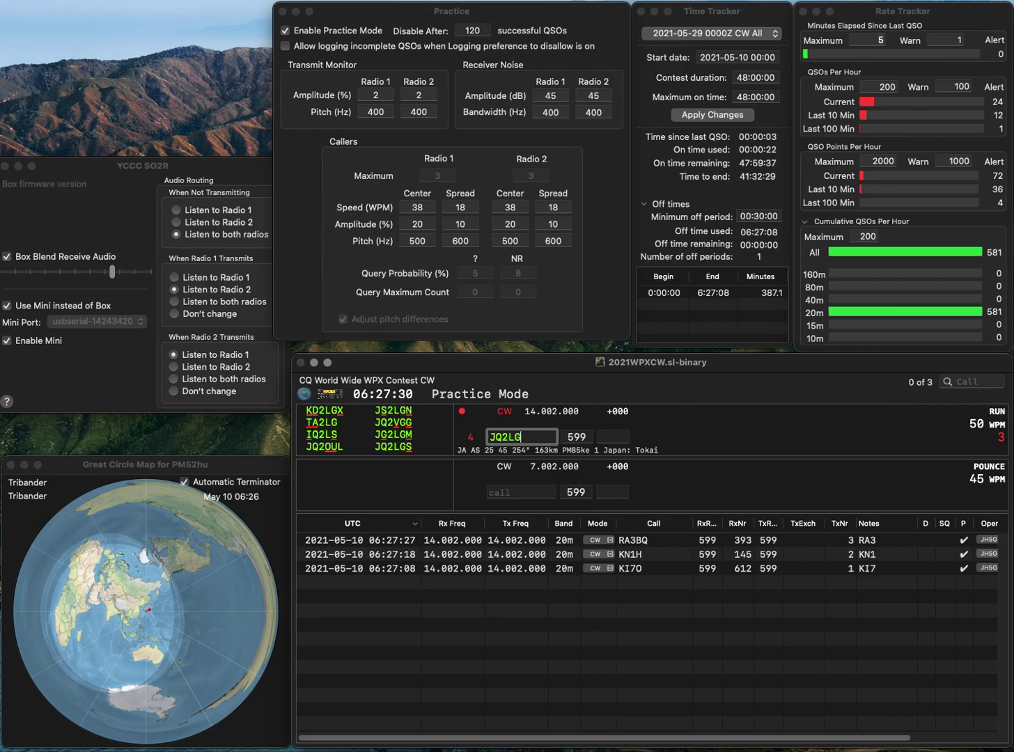
pyautogui.press('Return')
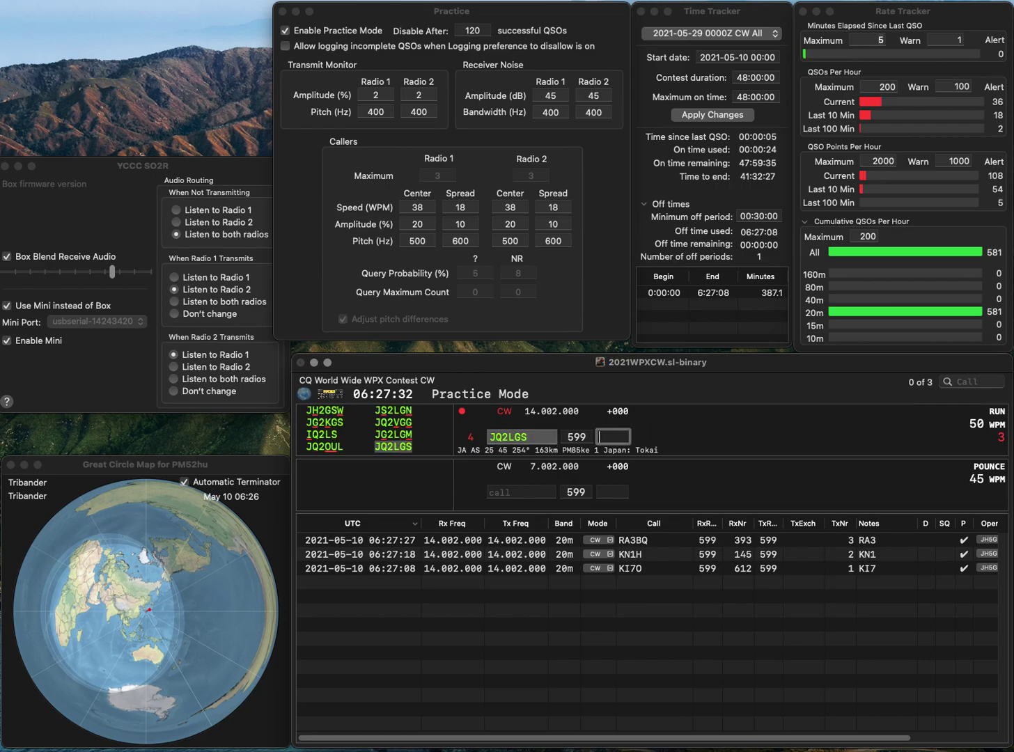
pyautogui.write('46')
pyautogui.press('Return')
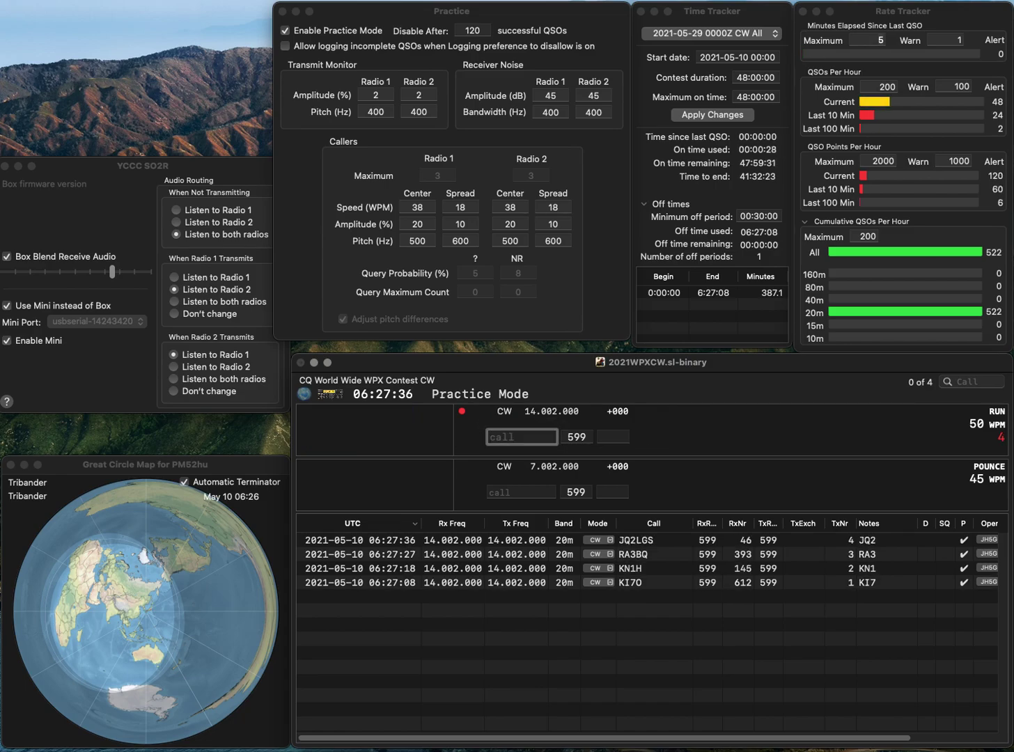
# - Log the practice CW contact with VO2AC on 14.002 MHz, report 599 and received serial number 893
pyautogui.write('VO2AC')
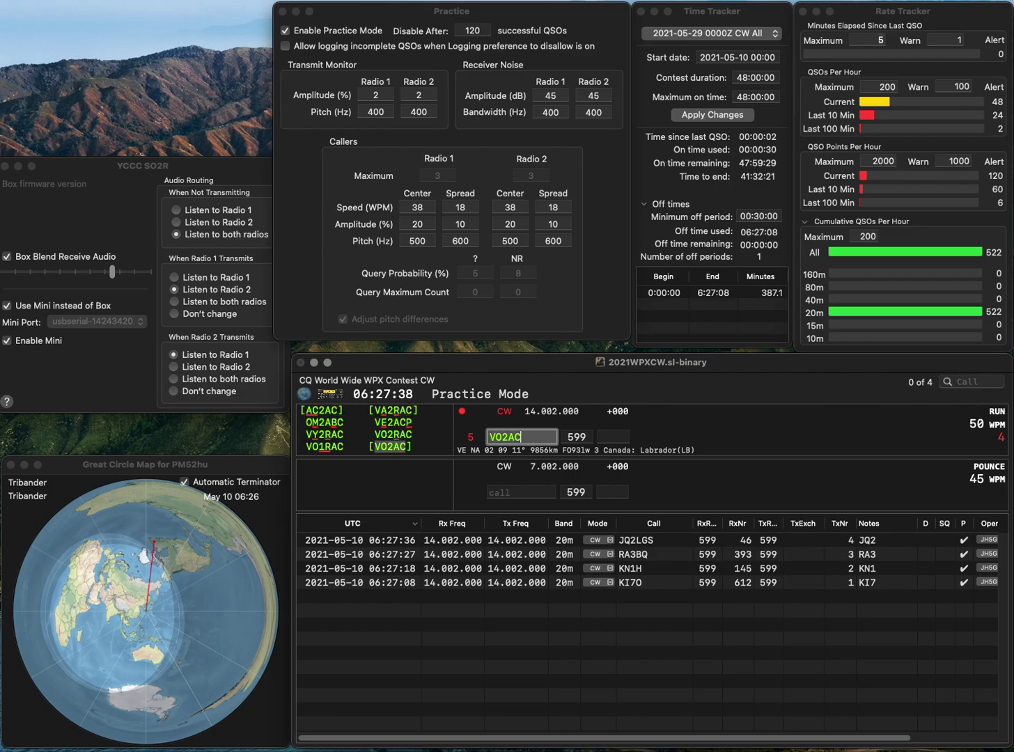
pyautogui.press('Return')
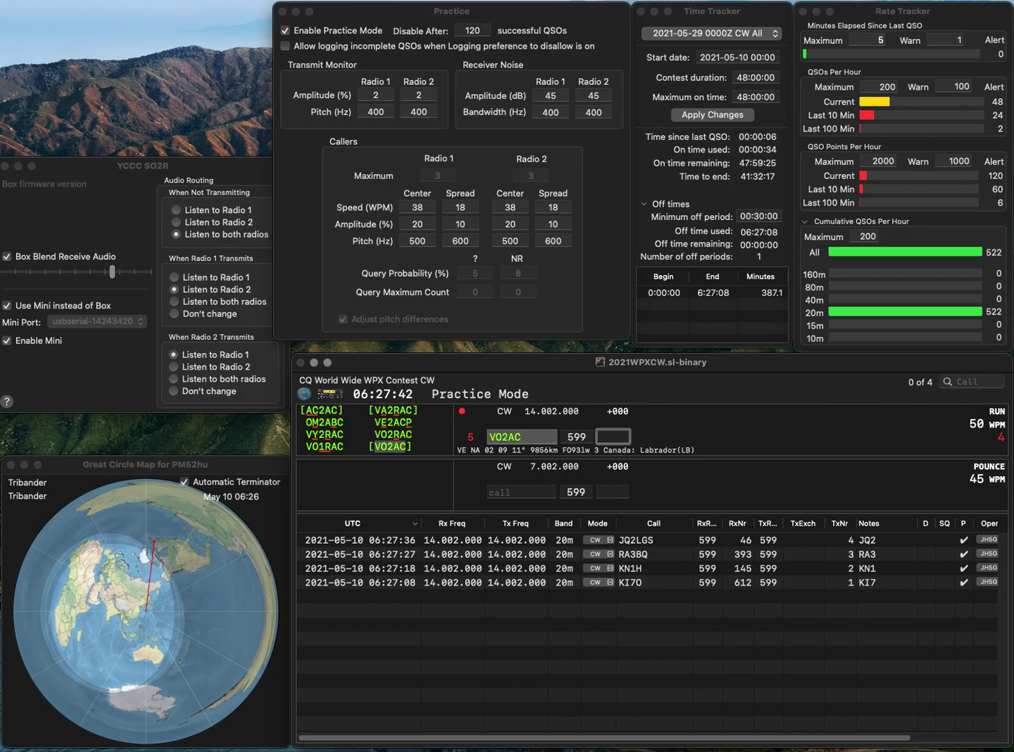
pyautogui.write('893')
pyautogui.press('Return')
# - Log the practice CW contact with N5NOU on 14.002 MHz, report 599 and received serial number 451
pyautogui.write('N5')
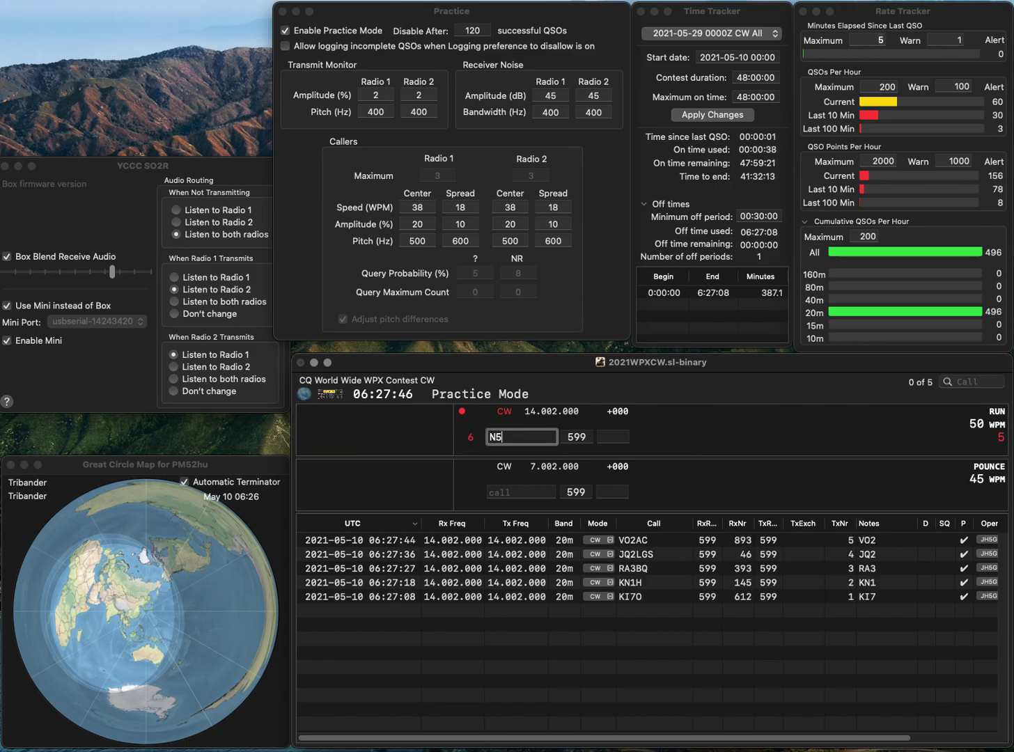
pyautogui.write('NOU')
pyautogui.press('Return')
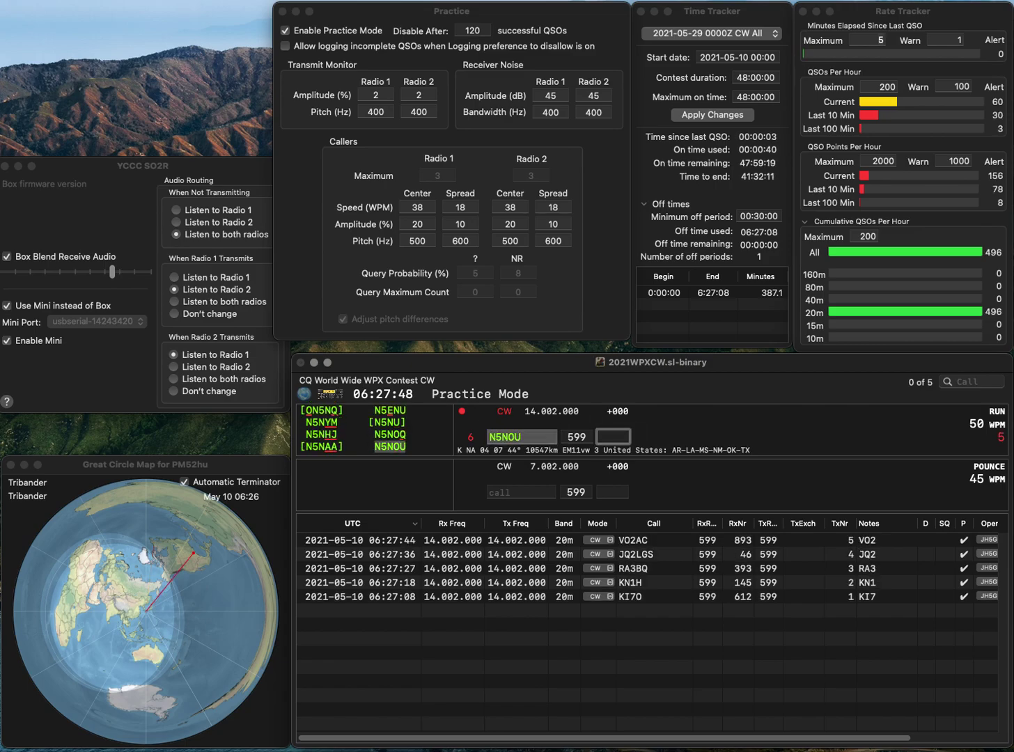
pyautogui.write('451')
pyautogui.press('Return')
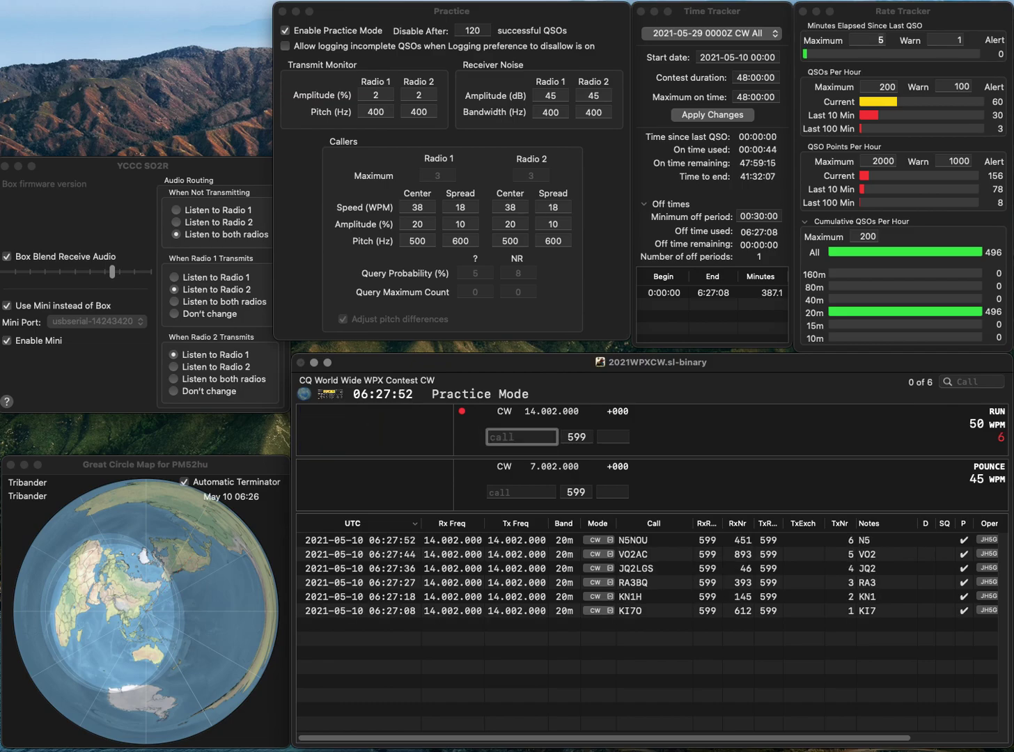
# - Log the practice CW contact with OE9TXF on 14.002 MHz, report 599 and received serial number 445
pyautogui.write('OE9')
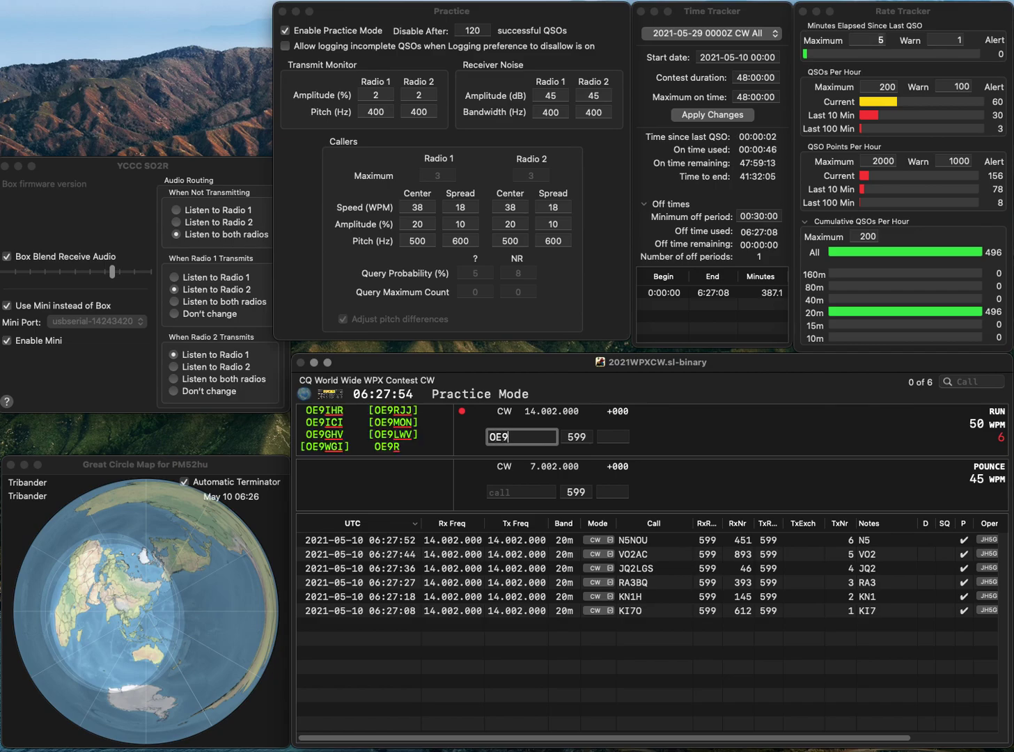
pyautogui.write('TXF')
pyautogui.press('Return')
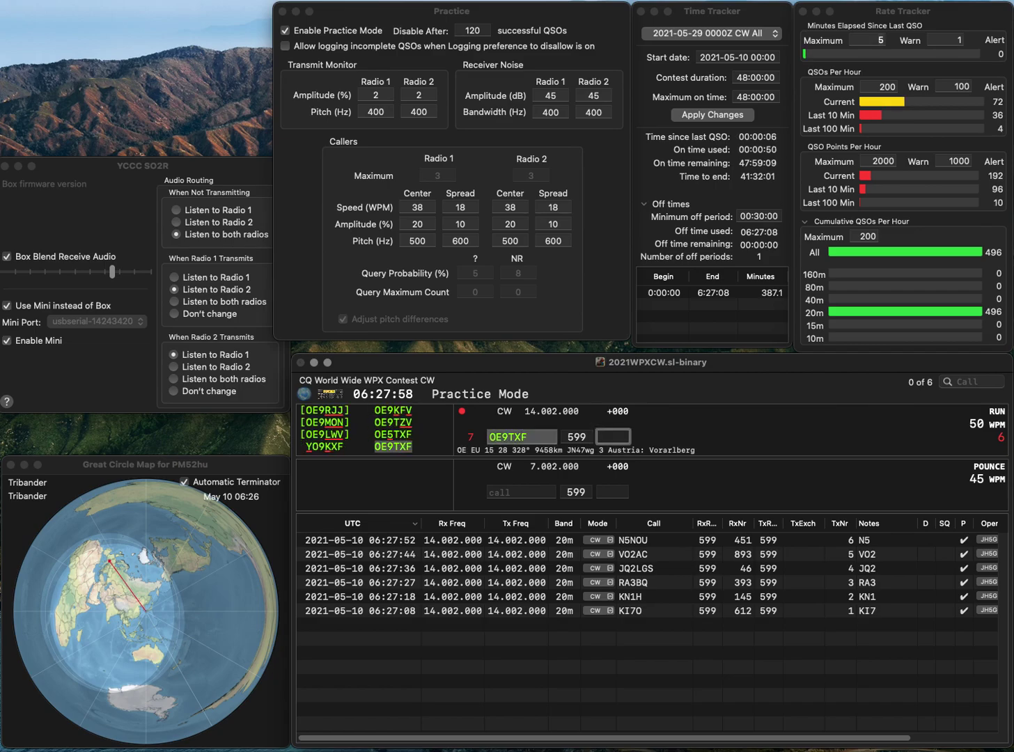
pyautogui.write('445')
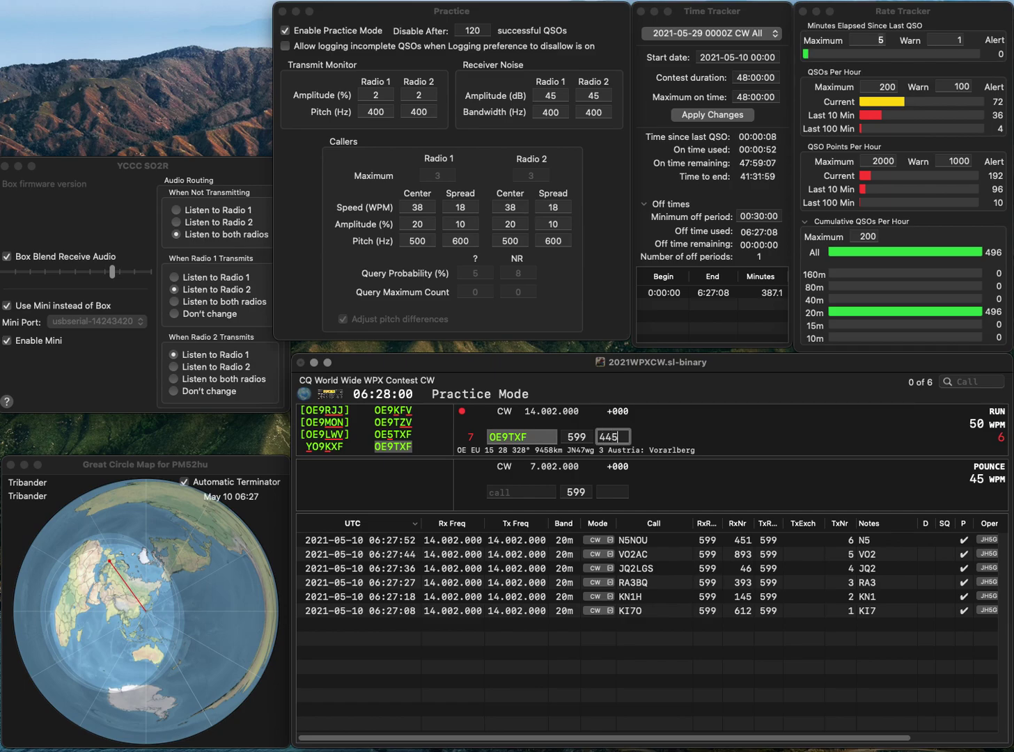
pyautogui.press('Return')
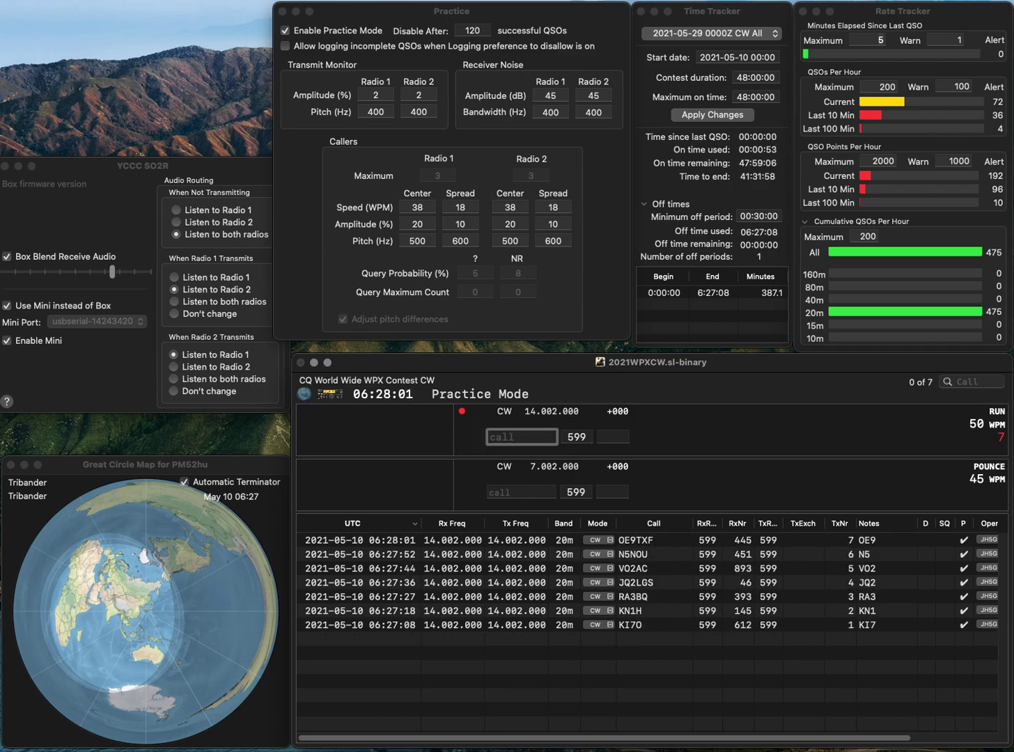
pyautogui.write('K4MI')
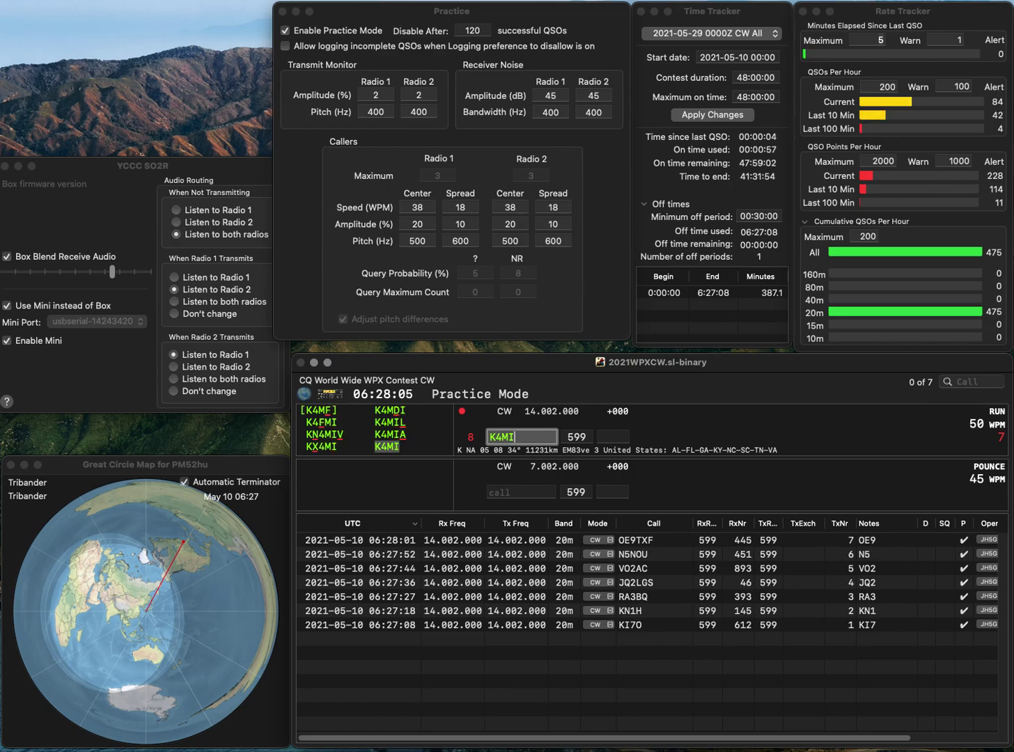
pyautogui.press('Tab')
pyautogui.write('883')
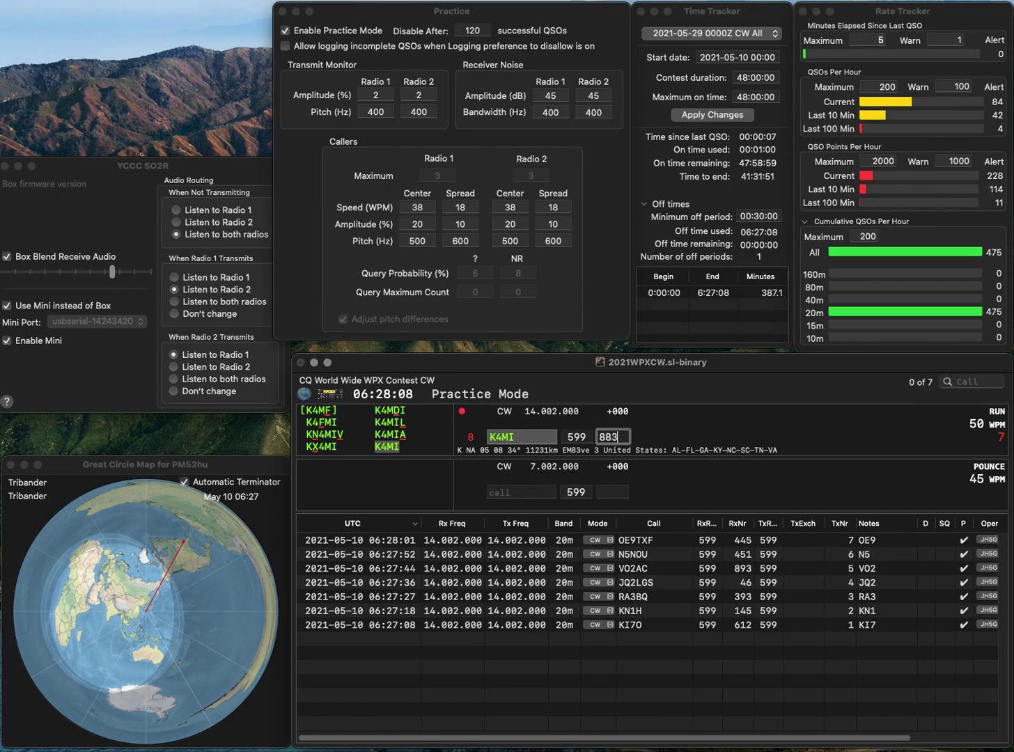
pyautogui.press('Return')
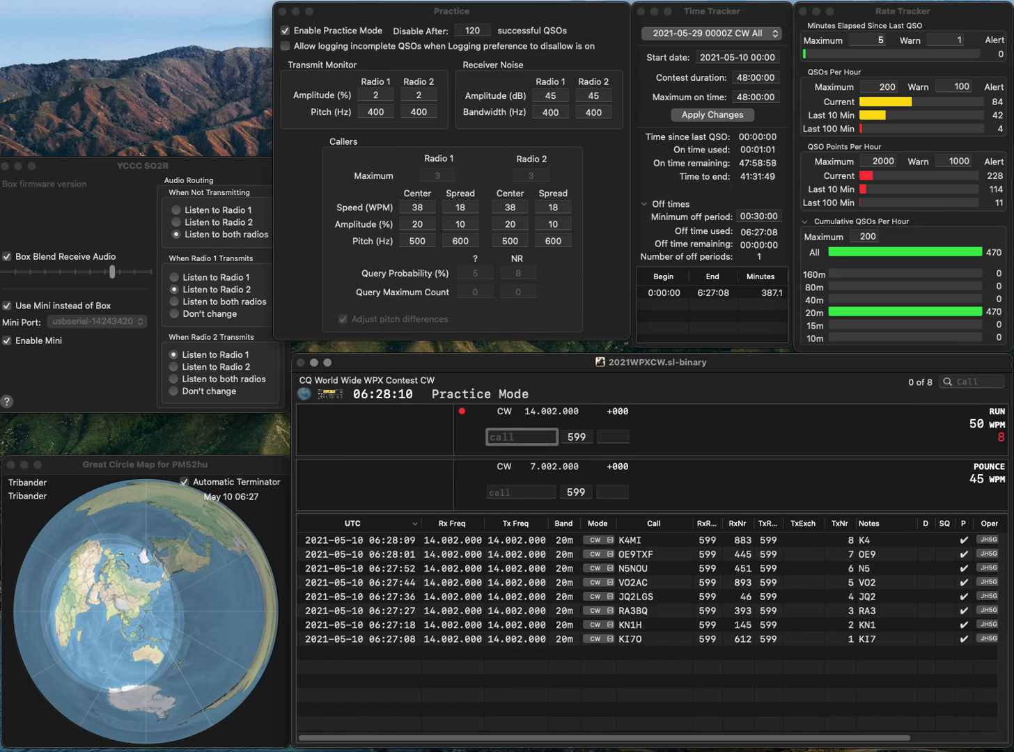
# - Log the practice CW contact with K0NIA on 14.002 MHz, report 599 and received serial number 473
pyautogui.write('K0NIA')
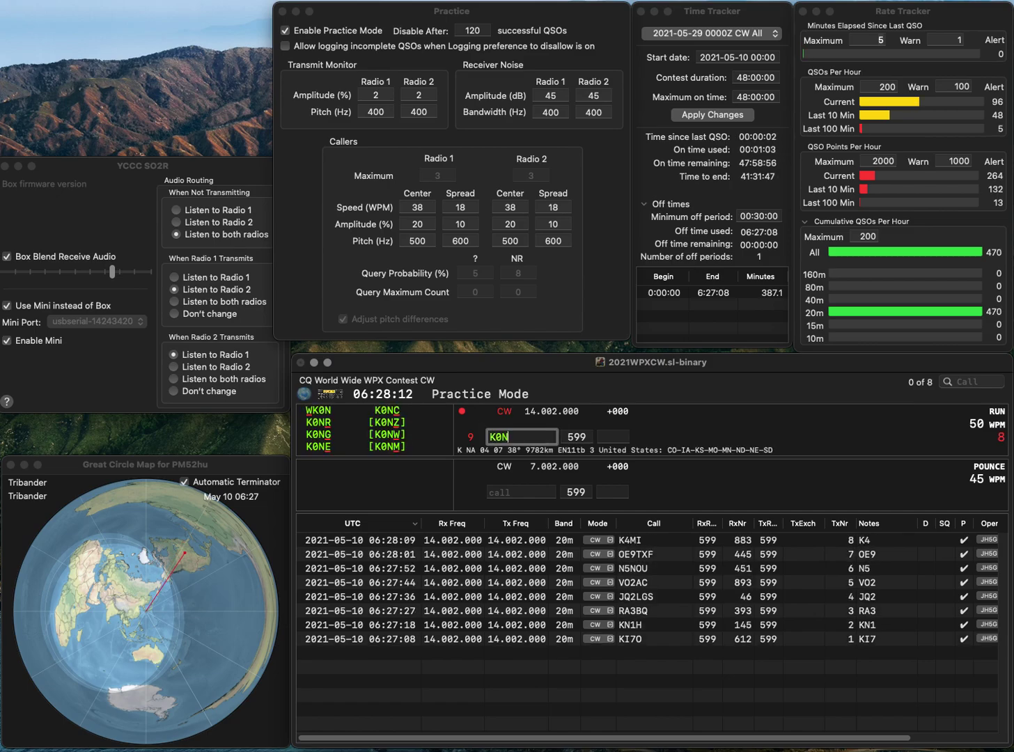
pyautogui.press('Return')
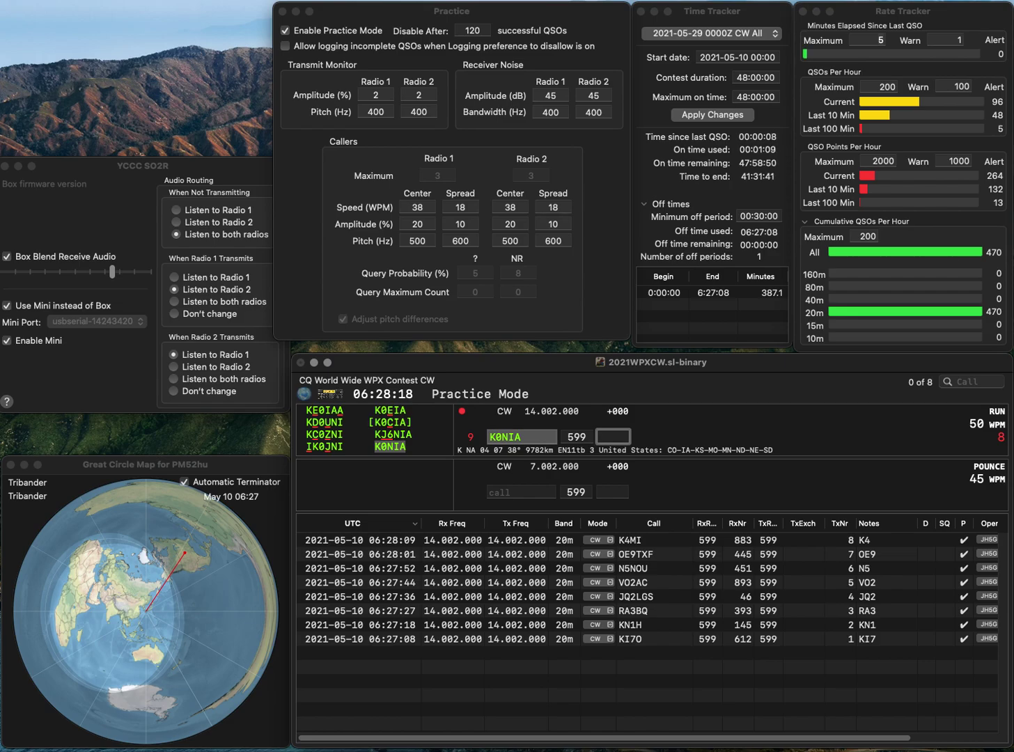
pyautogui.write('73')
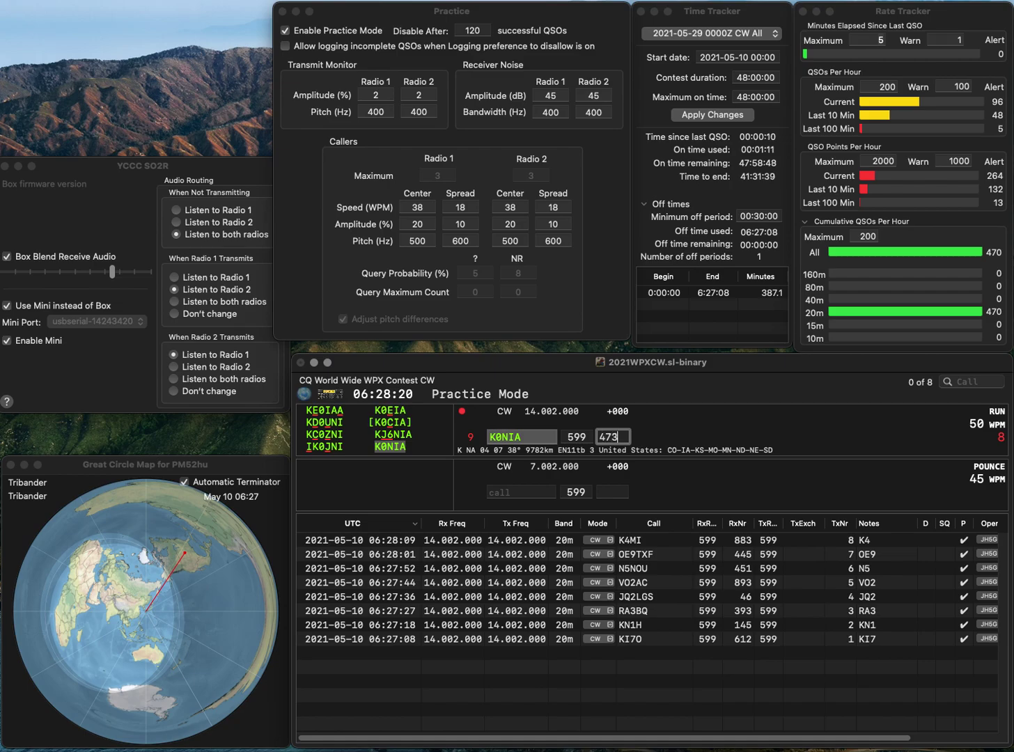
pyautogui.press('Return')
pyautogui.write('JH')
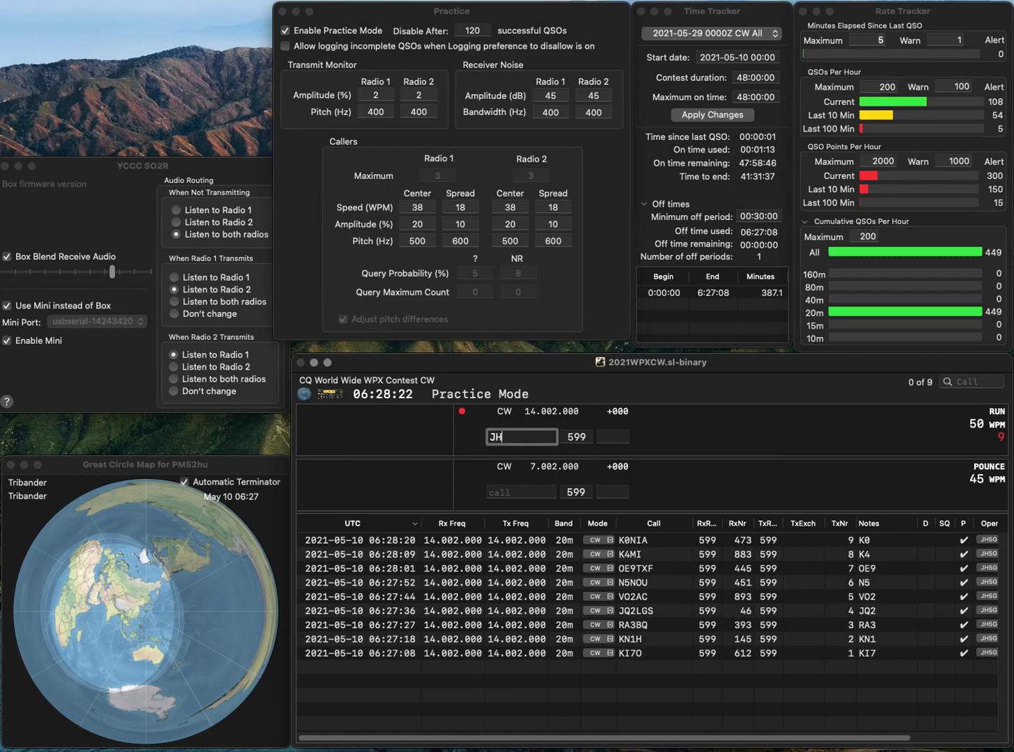
pyautogui.write('2DFJ')
pyautogui.press('space')
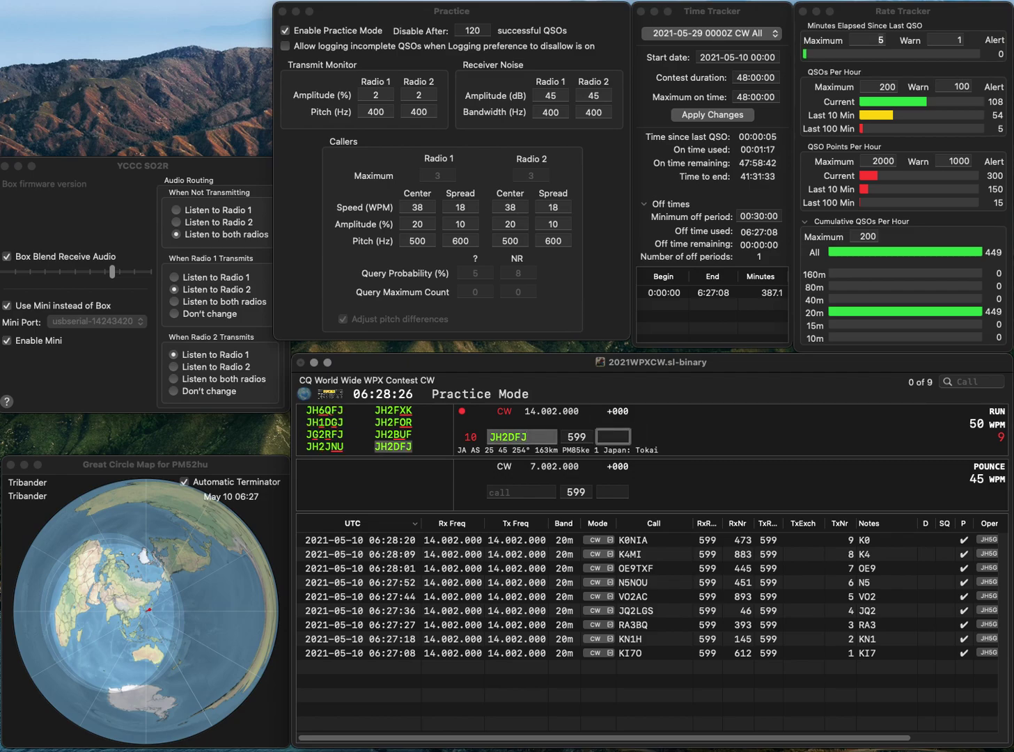
pyautogui.write('349')
pyautogui.press('Return')
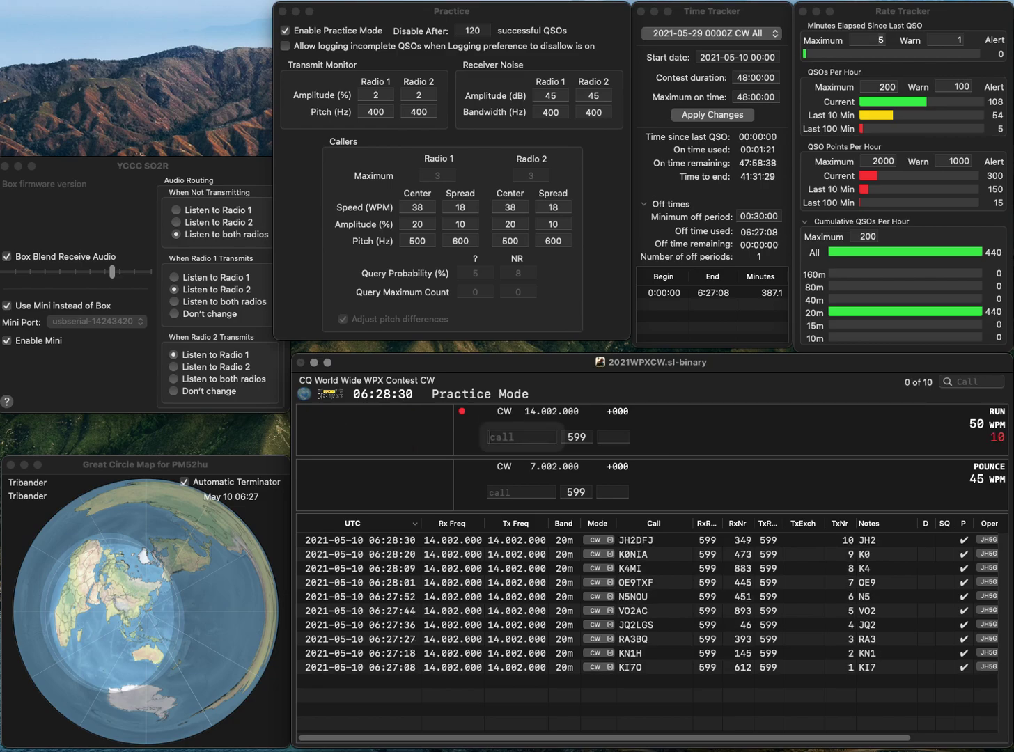
# - Log the practice CW contact with G4PFK on 14.002 MHz, report 599 and received serial number 542
pyautogui.write('G4')
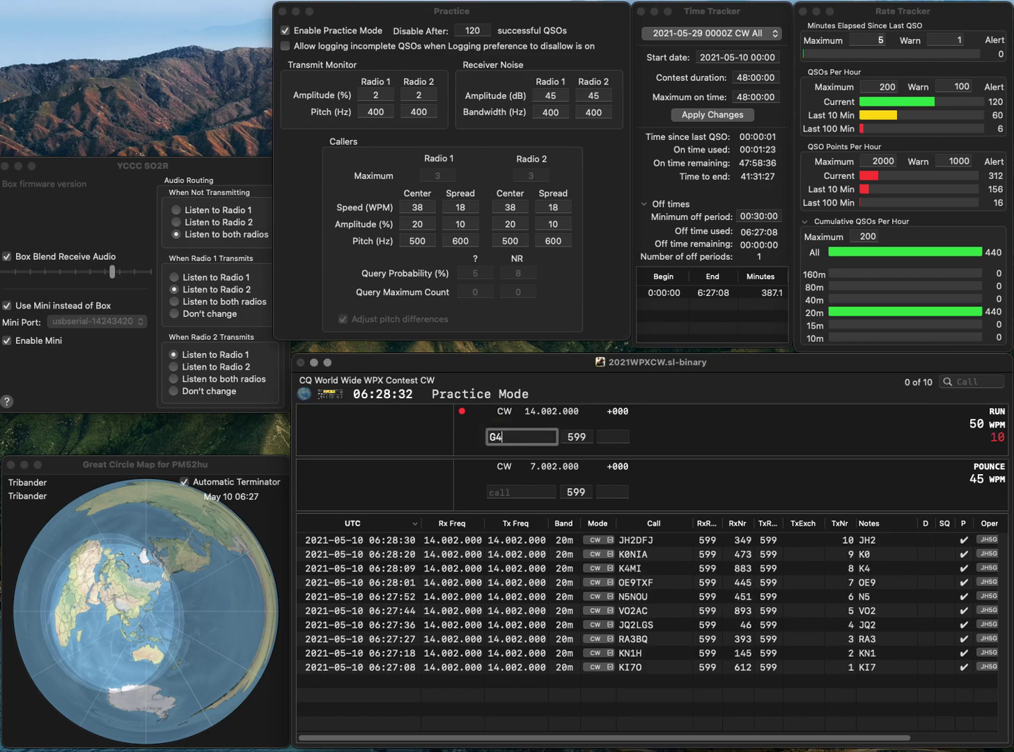
pyautogui.write('PFK')
pyautogui.press('Return')
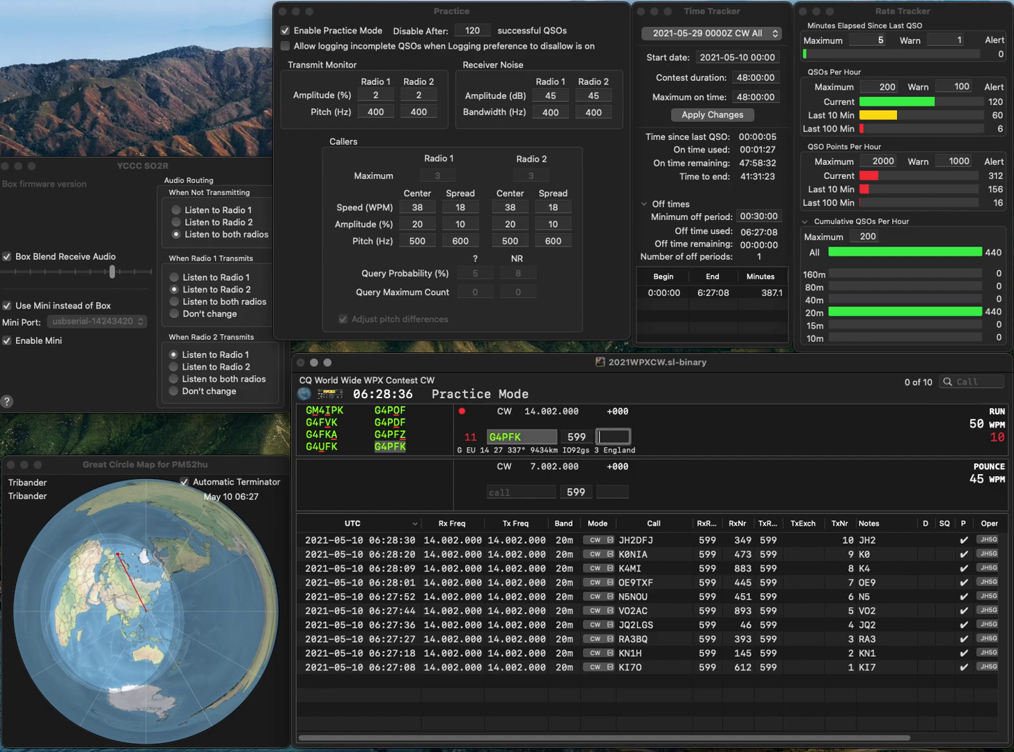
pyautogui.write('542')
pyautogui.press('Return')
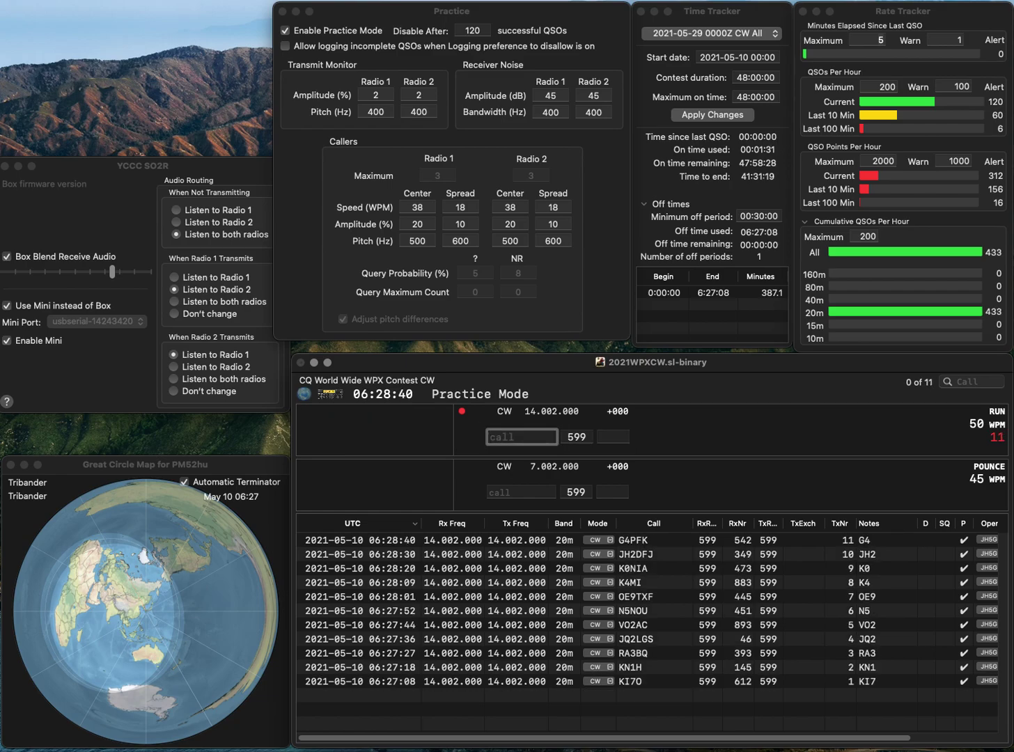
# - Log the practice CW contact with DX1J on 14.002 MHz, report 599 and received serial number 211
pyautogui.write('DX1J')
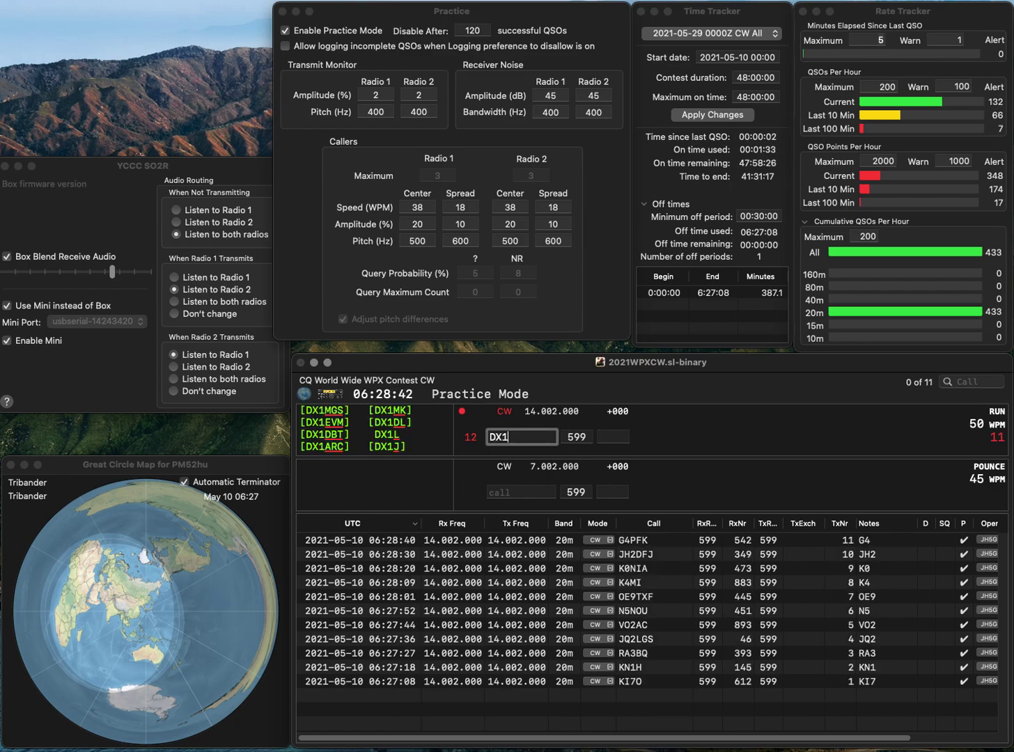
pyautogui.click(614, 436)
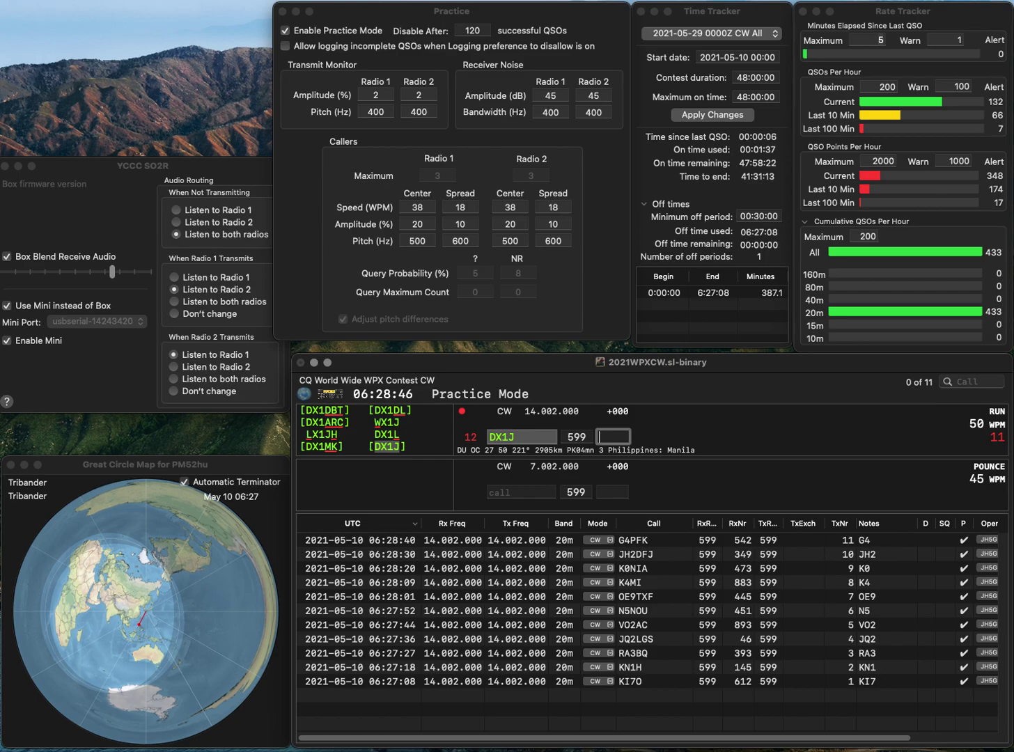
pyautogui.write('211')
pyautogui.press('Return')
pyautogui.write('W')
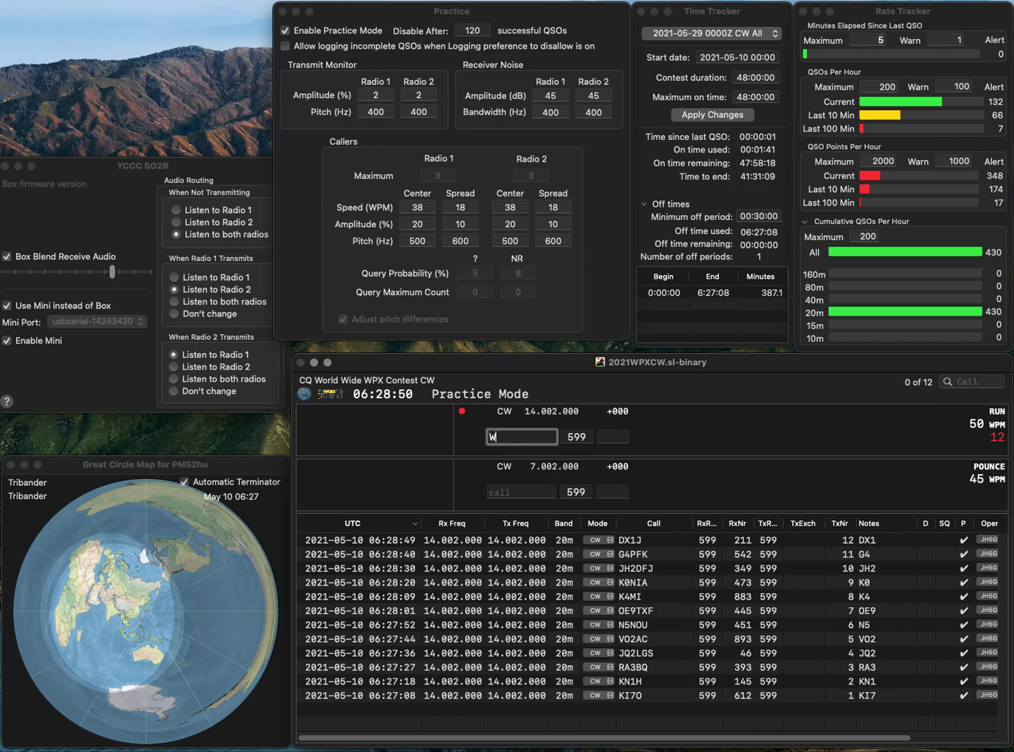
pyautogui.press('BackSpace')
pyautogui.write('HB9')
pyautogui.press('BackSpace')
pyautogui.press('BackSpace')
pyautogui.press('BackSpace')
pyautogui.write('B4')
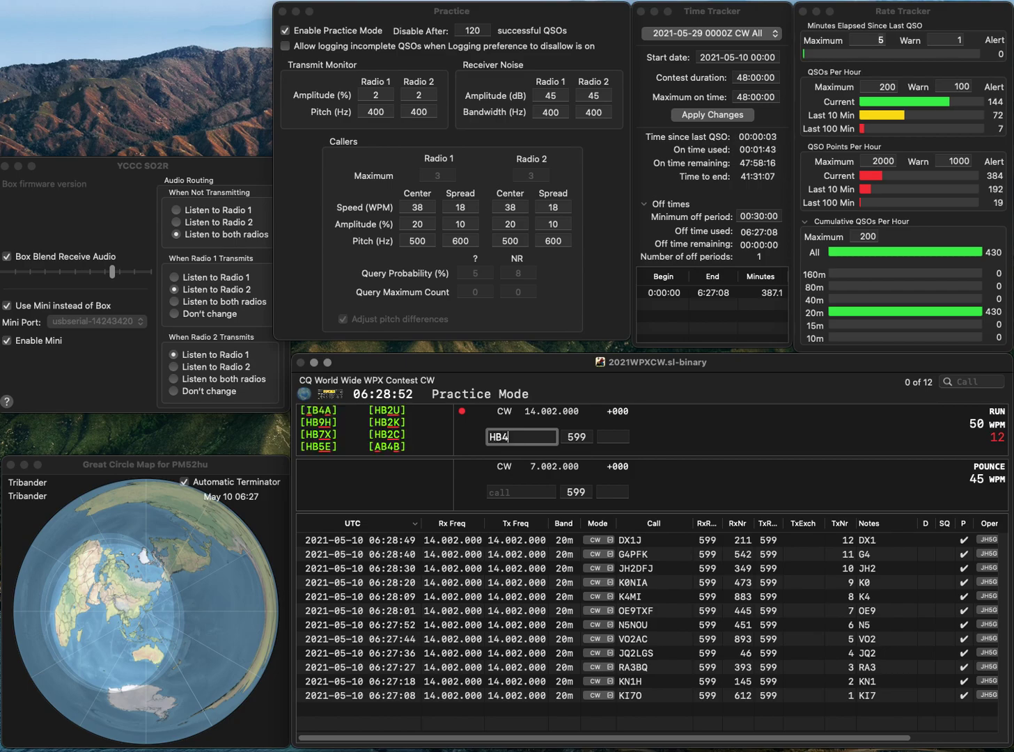
pyautogui.write('ALJ5B4ALJ')
pyautogui.press('Return')
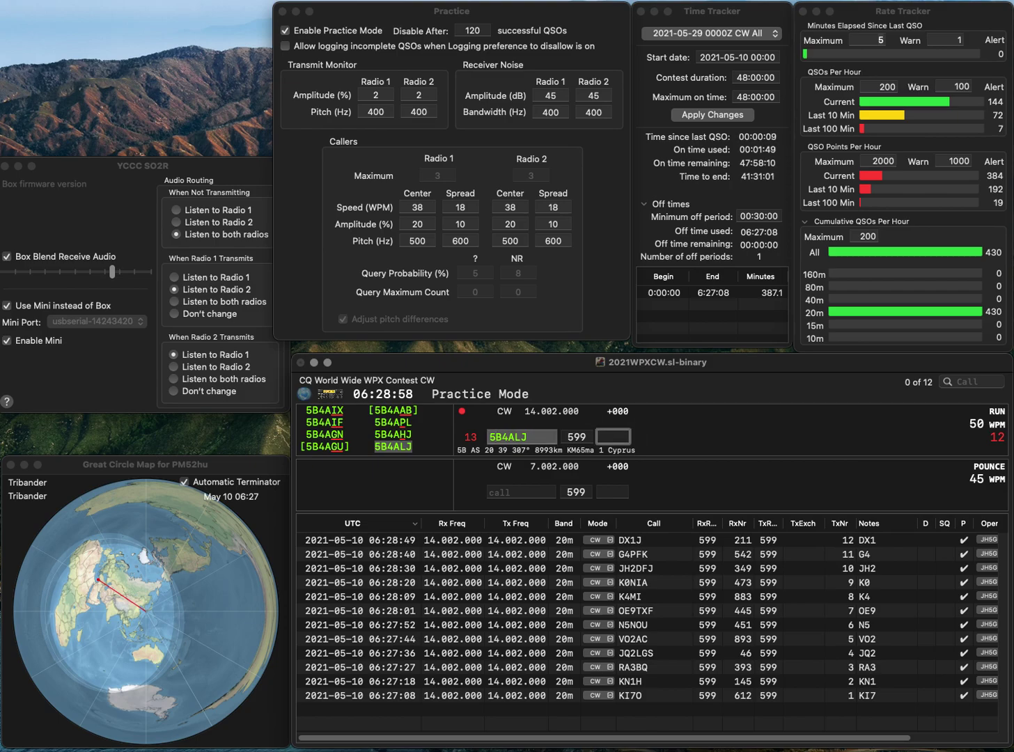
pyautogui.write('966')
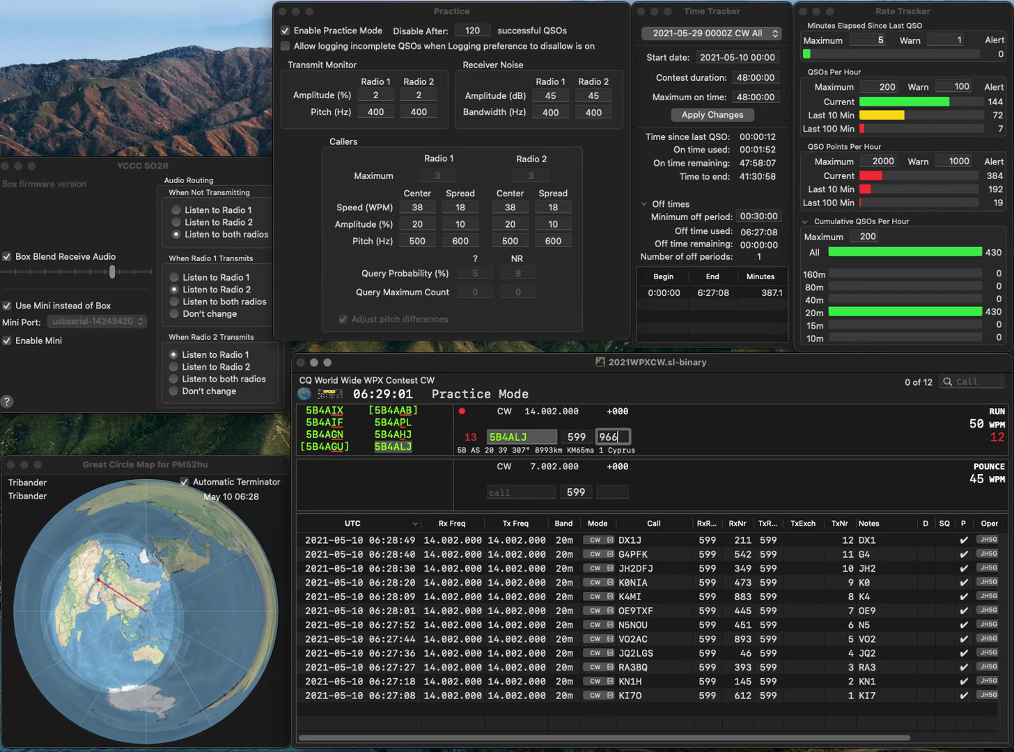
pyautogui.press('Return')
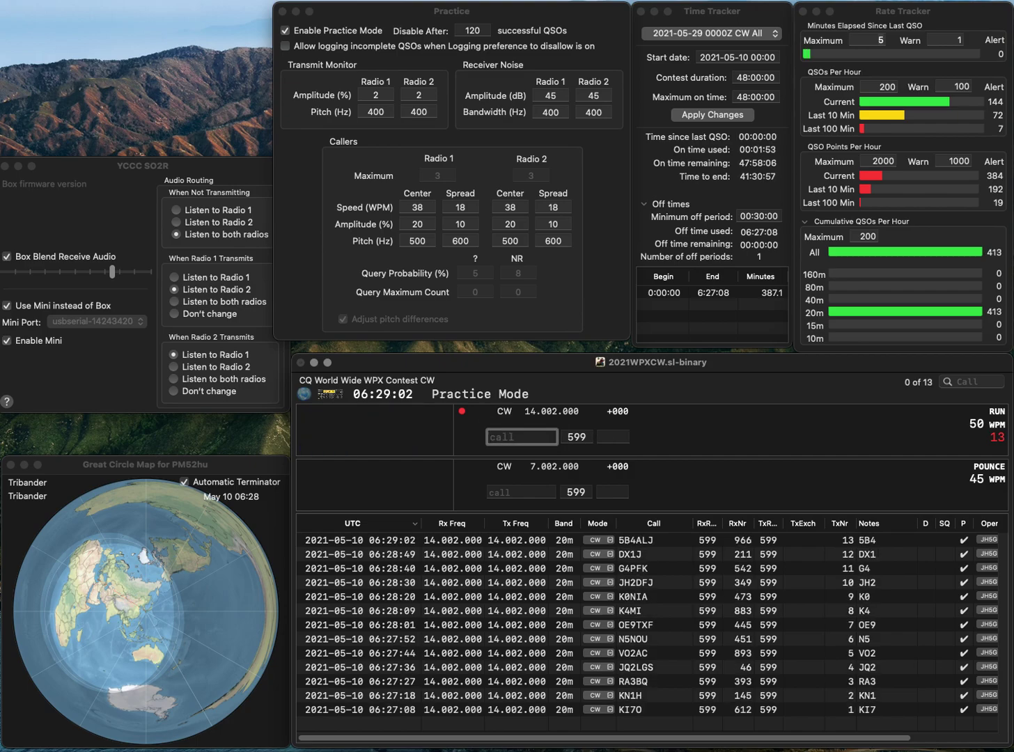
# - Log the practice CW contact with W4ANT on 14.002 MHz, report 599 and received serial number 484
pyautogui.write('W4ANT')
pyautogui.press('Tab')
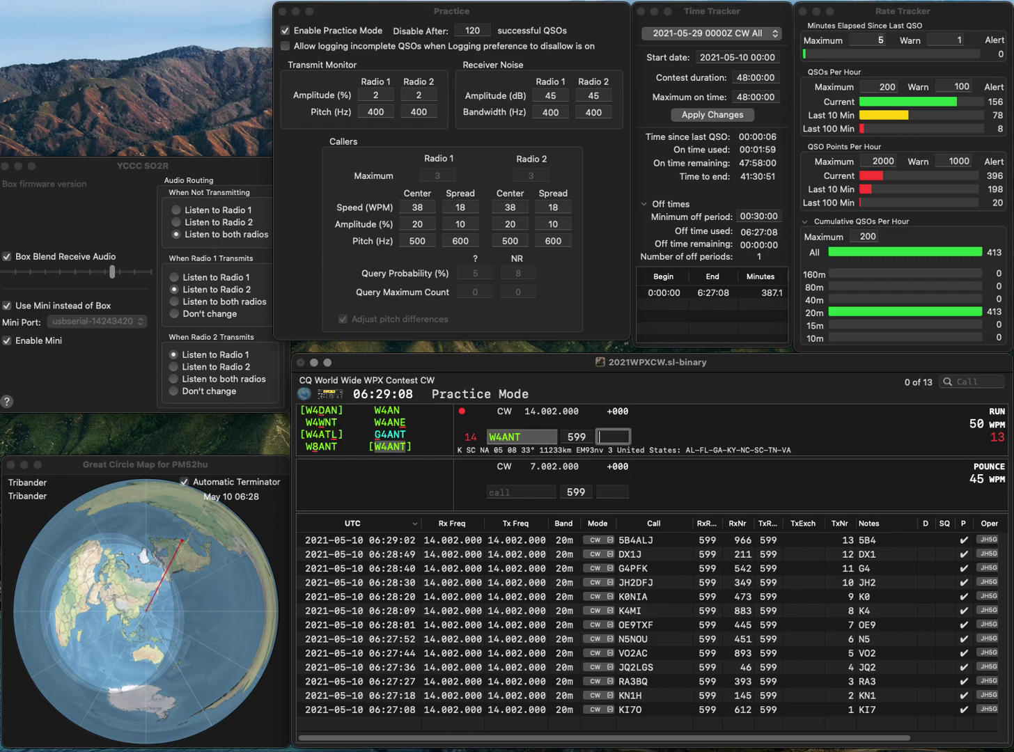
pyautogui.write('84')
pyautogui.press('Return')
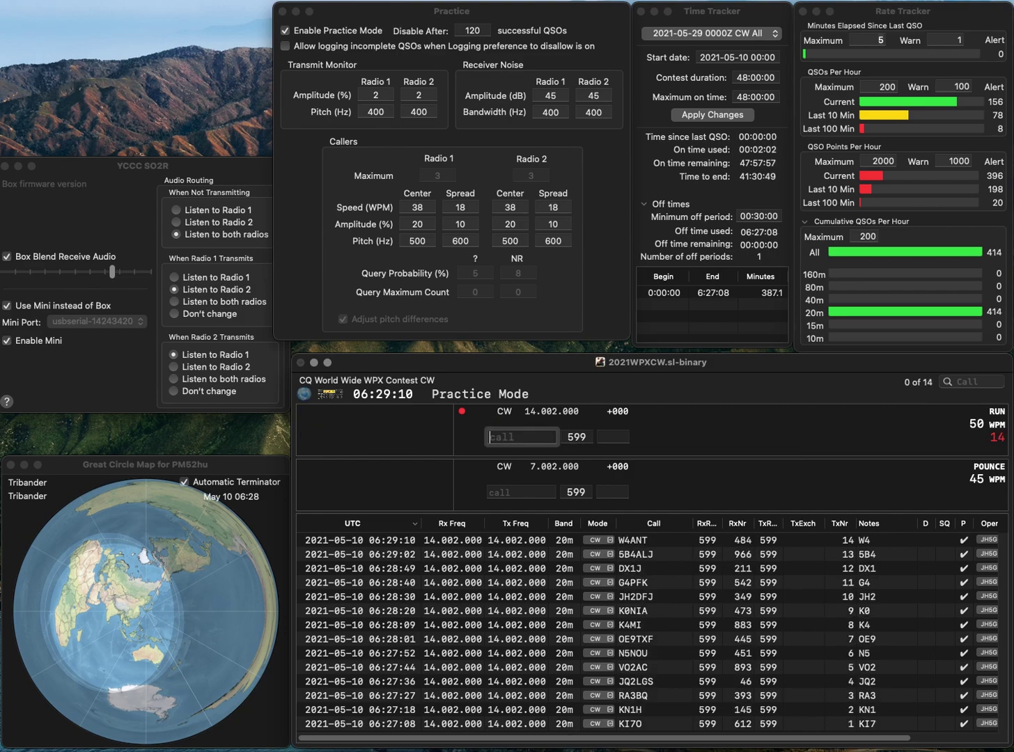
pyautogui.write('LU9')
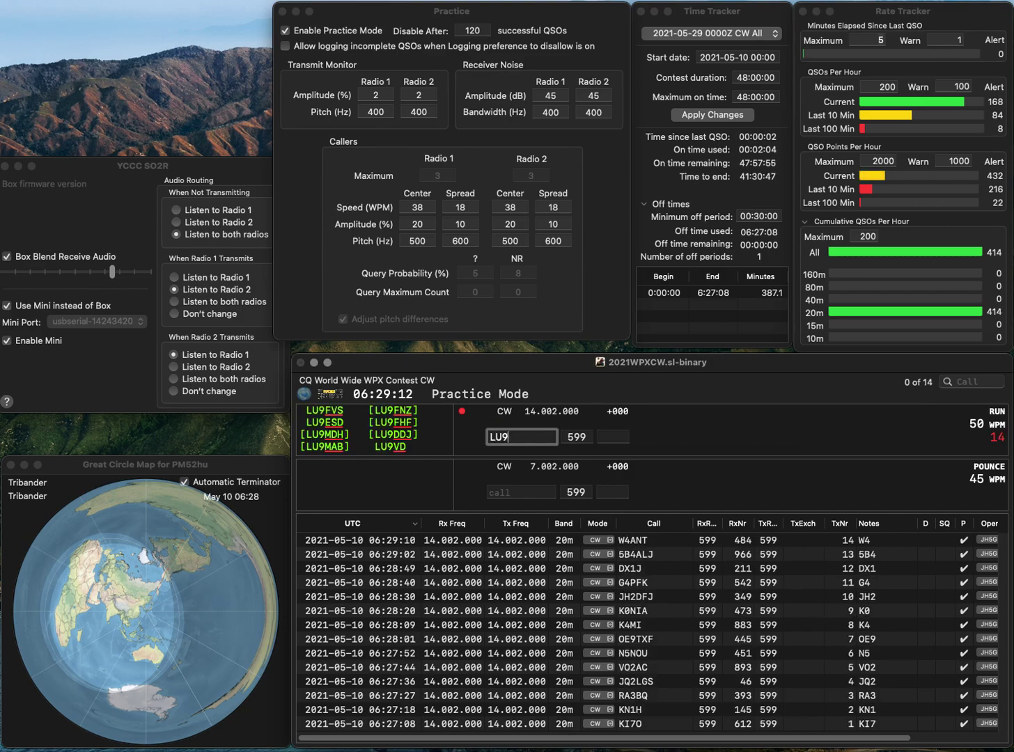
pyautogui.write('MAB')
pyautogui.press('Return')
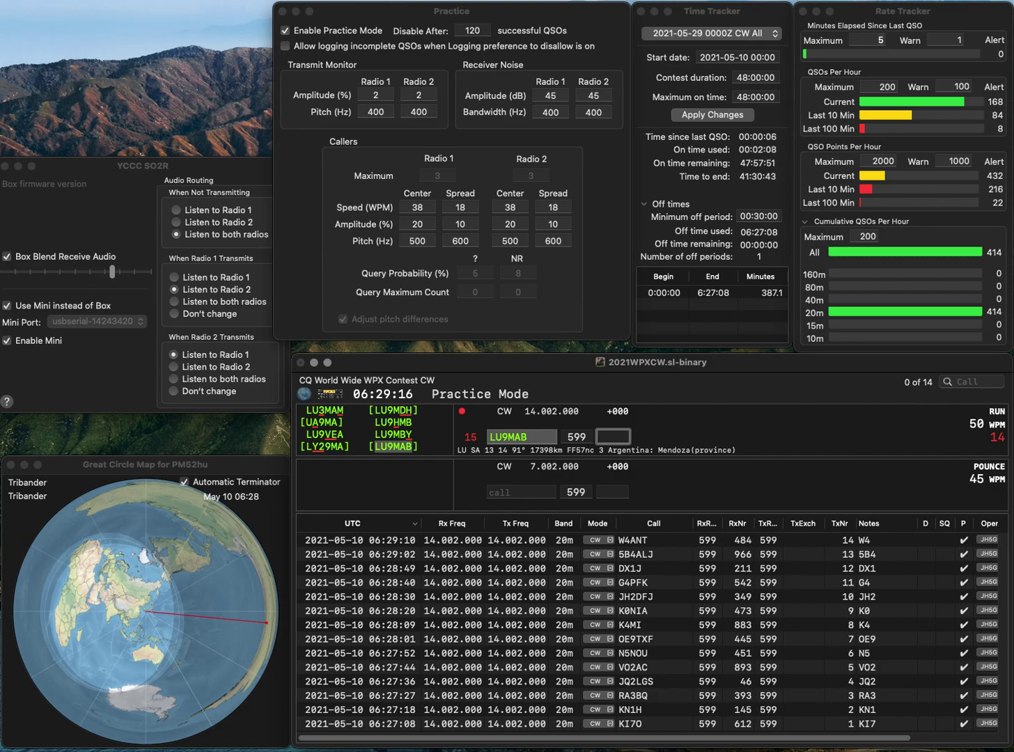
pyautogui.write('433')
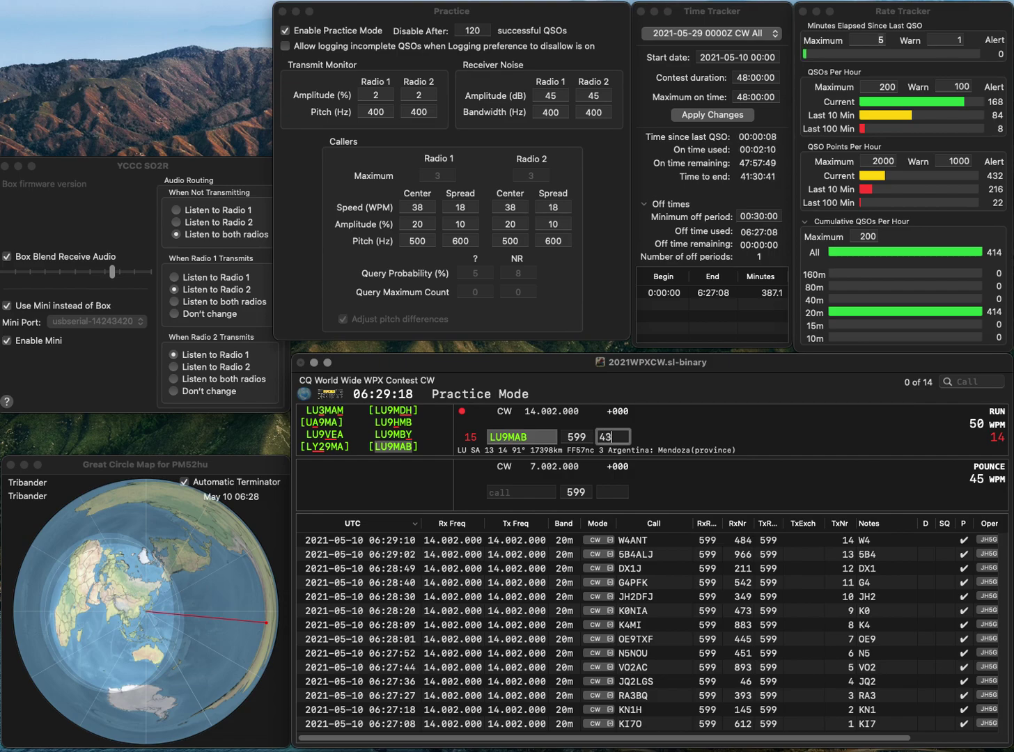
pyautogui.press('Return')
pyautogui.write('N6SPP')
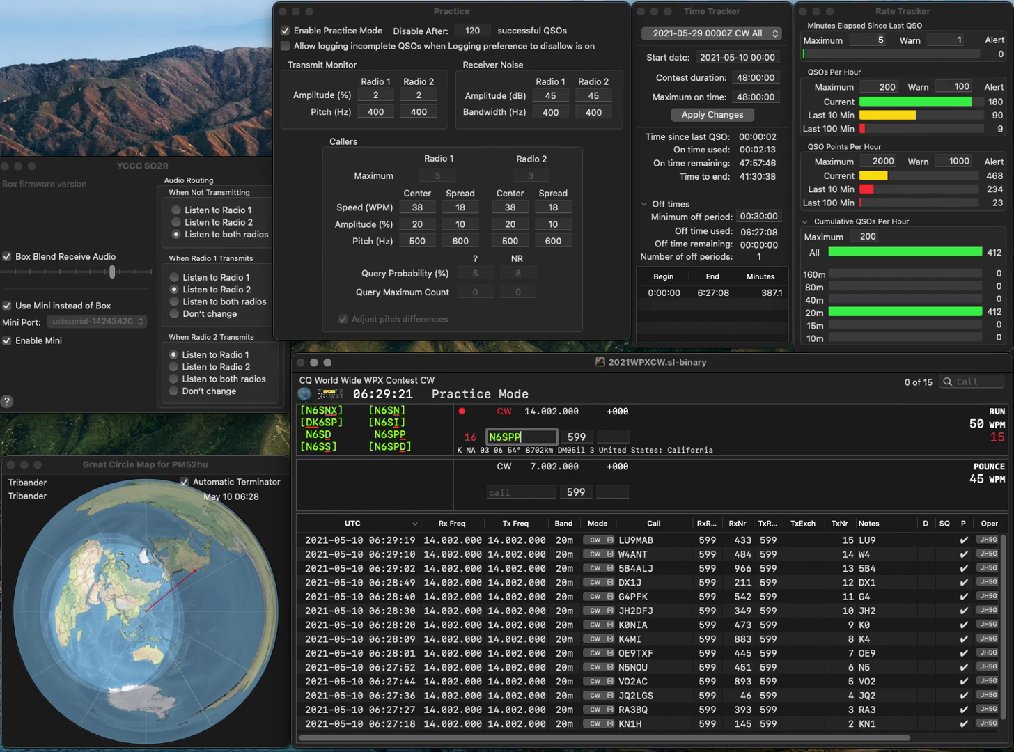
pyautogui.press('Return')
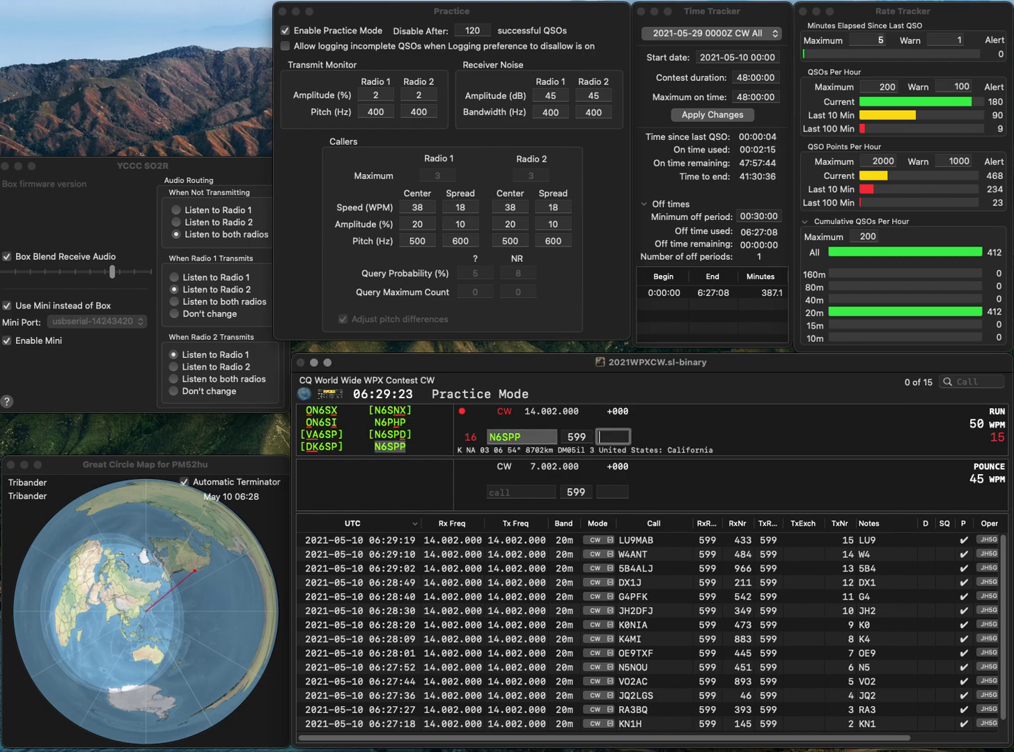
pyautogui.write('36')
pyautogui.press('Return')
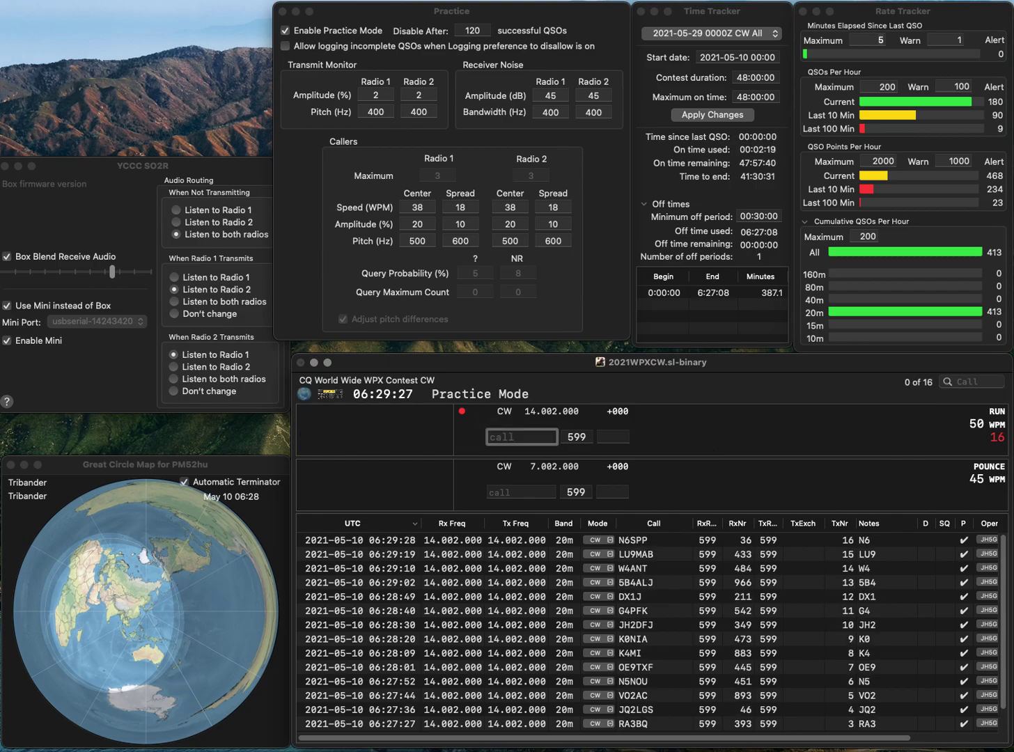
# - Log the practice CW contact with YP0HQ on 14.002 MHz, report 599 and received serial number 171
pyautogui.write('YP')
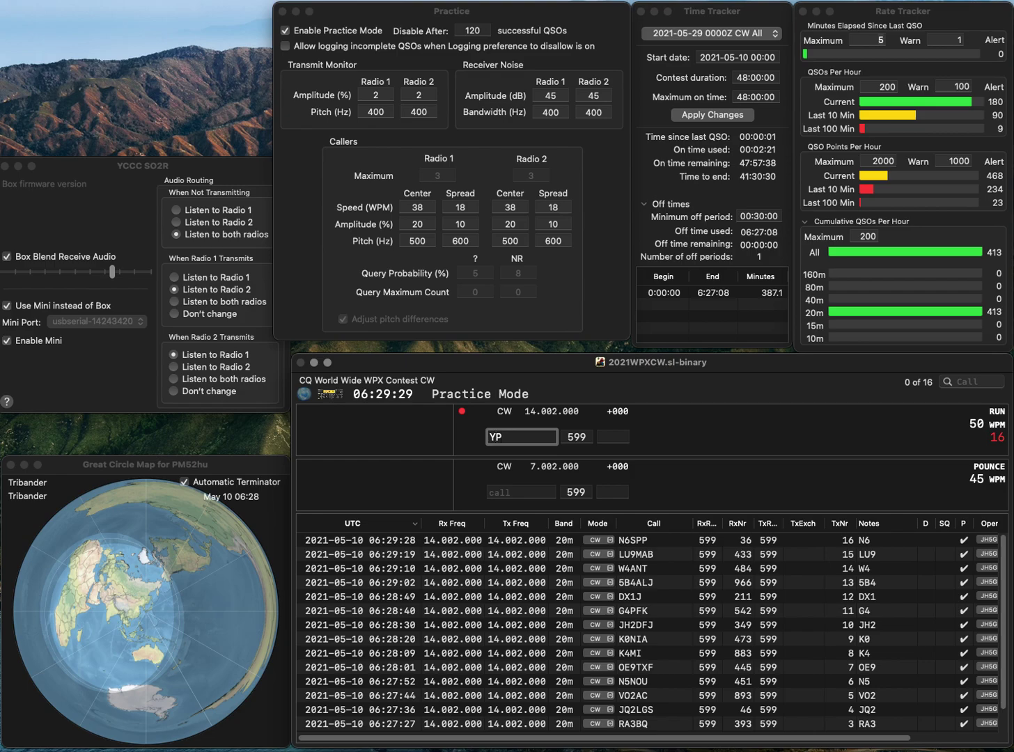
pyautogui.write('0HQ')
pyautogui.press('Return')
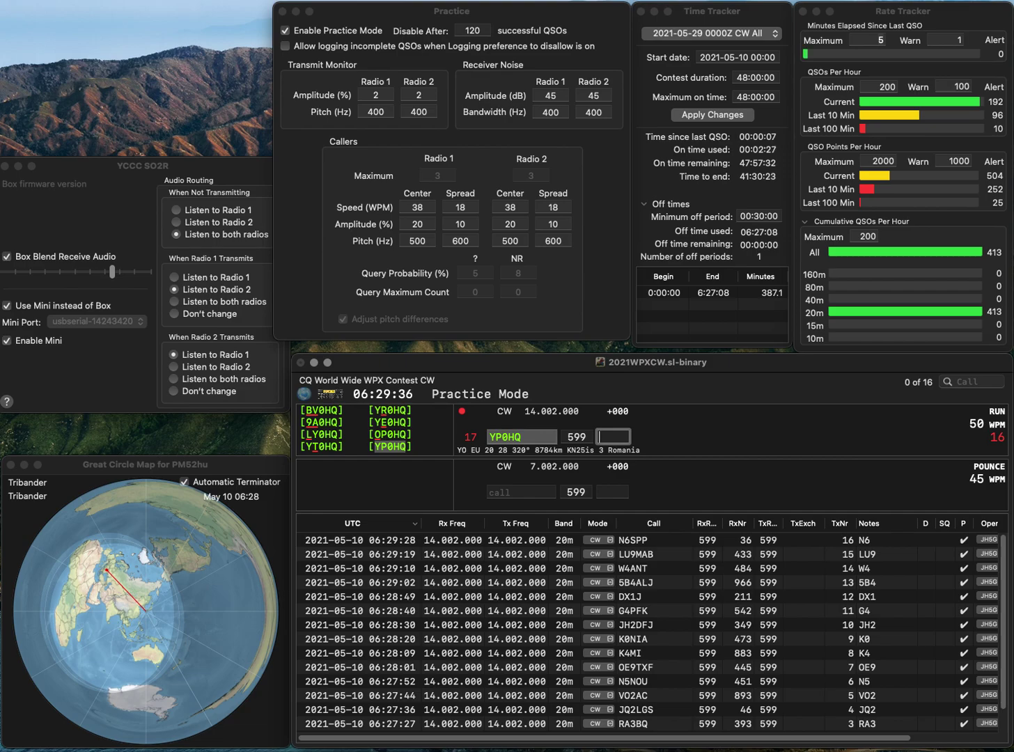
pyautogui.write('71')
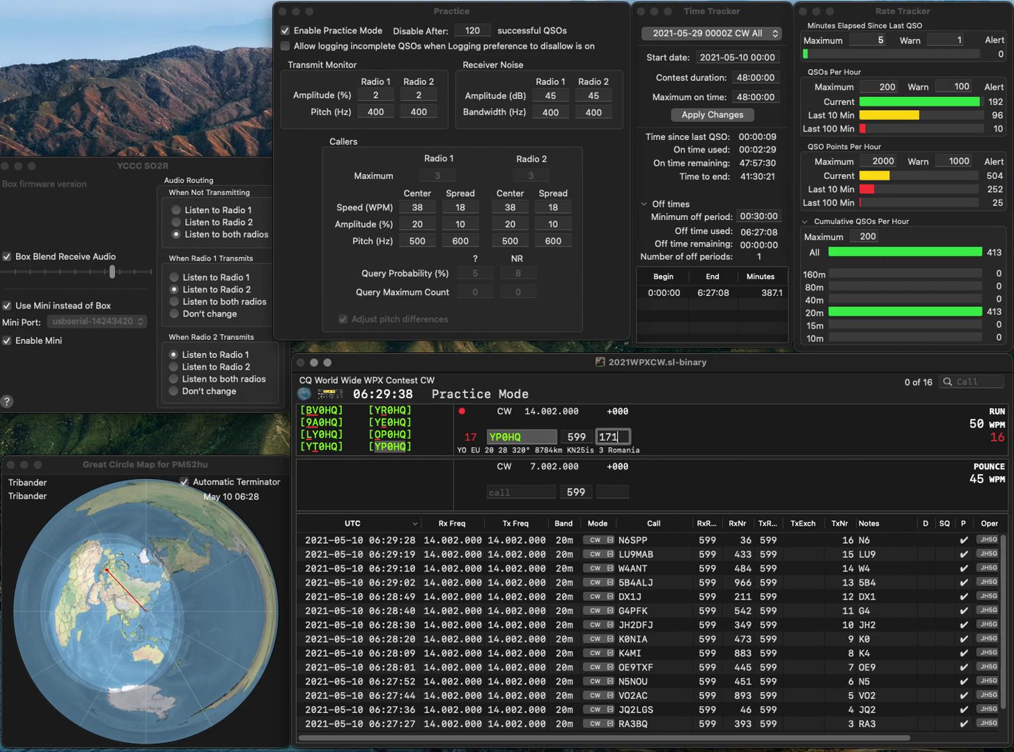
pyautogui.press('Return')
pyautogui.write('IT')
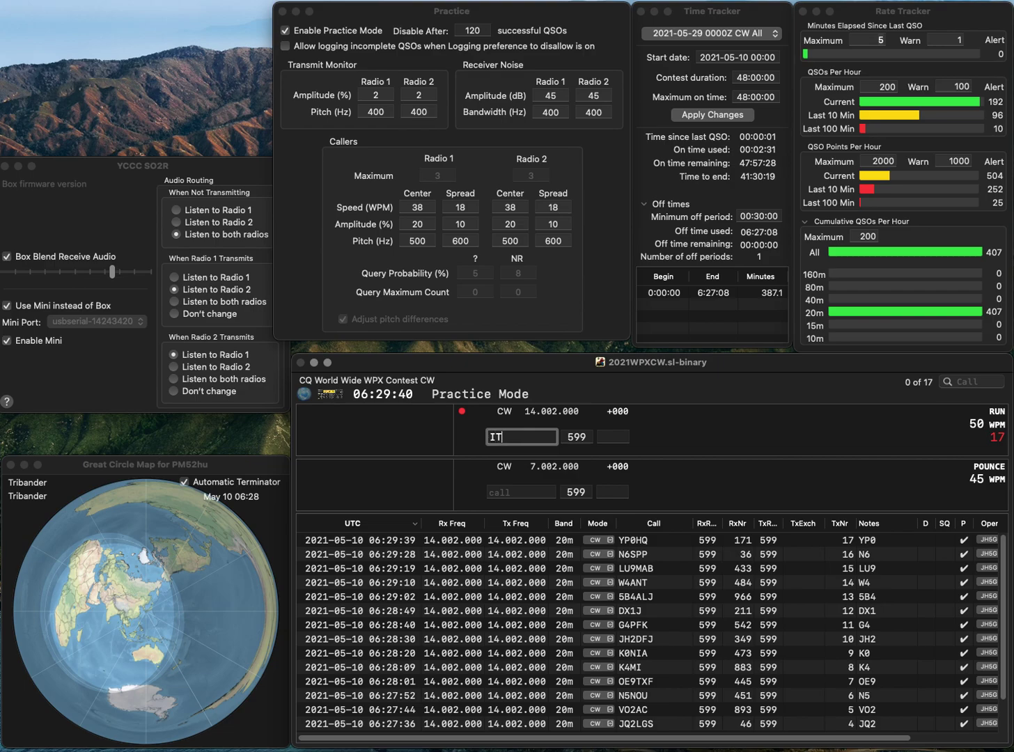
pyautogui.write('9MBZ')
pyautogui.press('space')
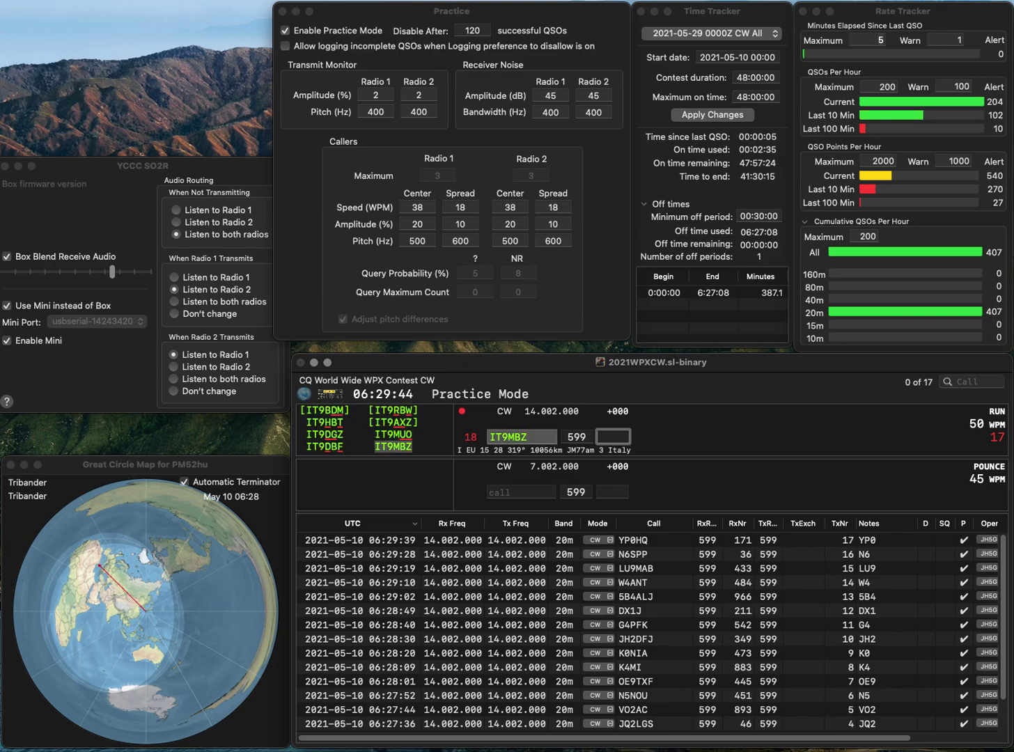
pyautogui.write('307')
pyautogui.press('Return')
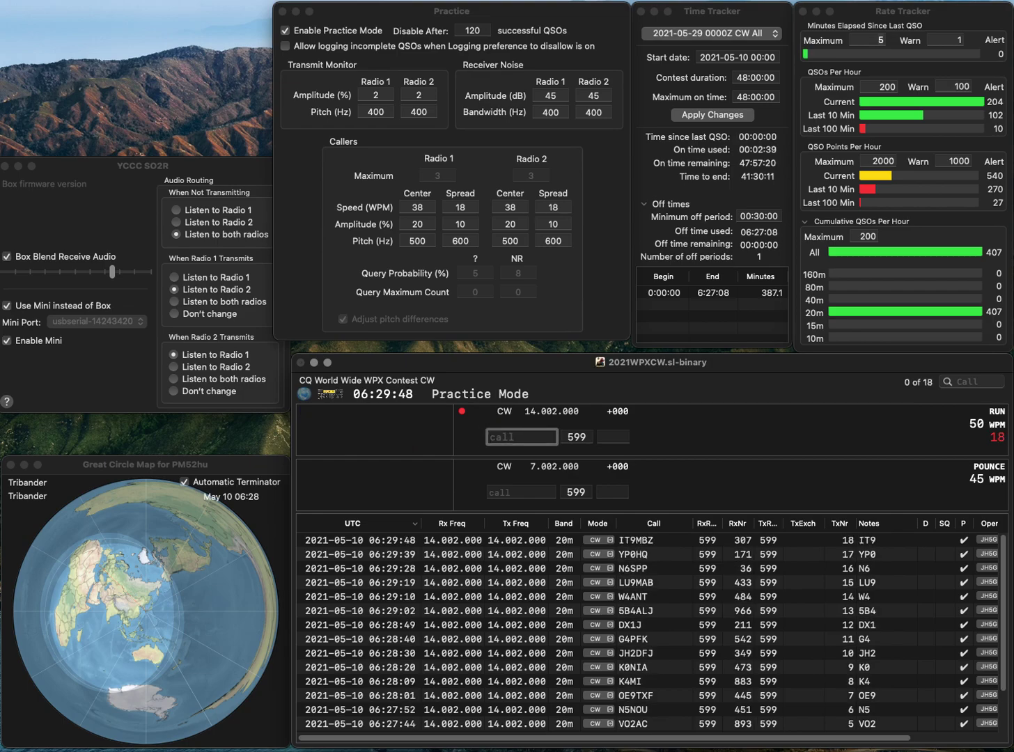
# - Log the practice CW contact with AK6A on 14.002 MHz, report 599 and received serial number 400
pyautogui.write('AK6A')
pyautogui.press('Return')
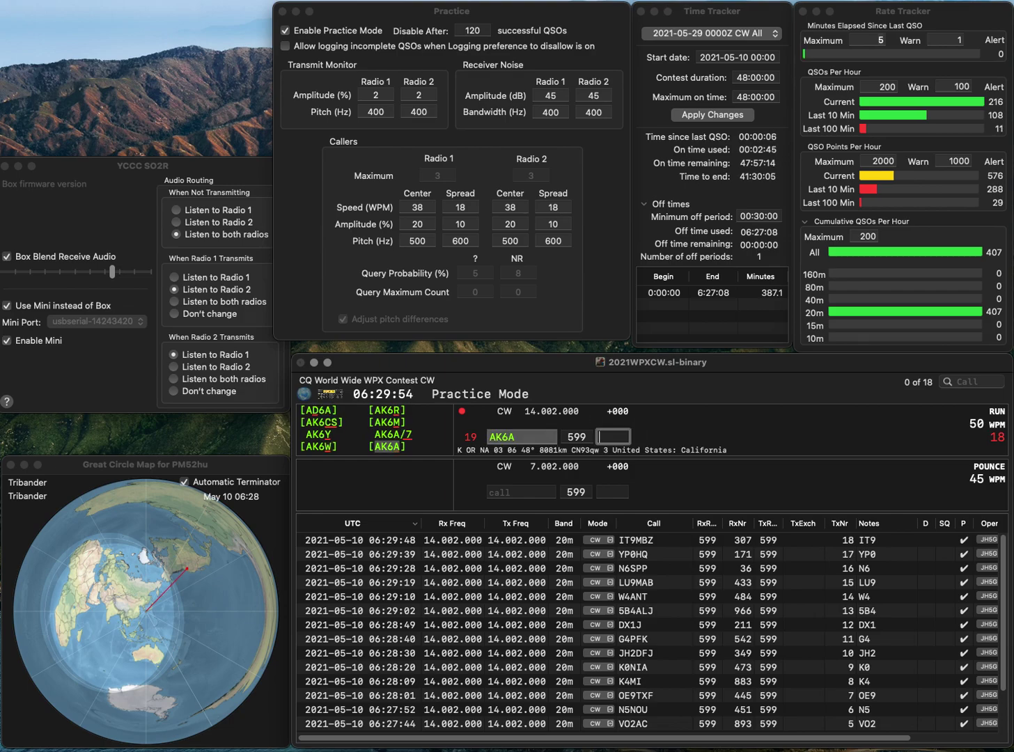
pyautogui.write('400')
pyautogui.press('Return')
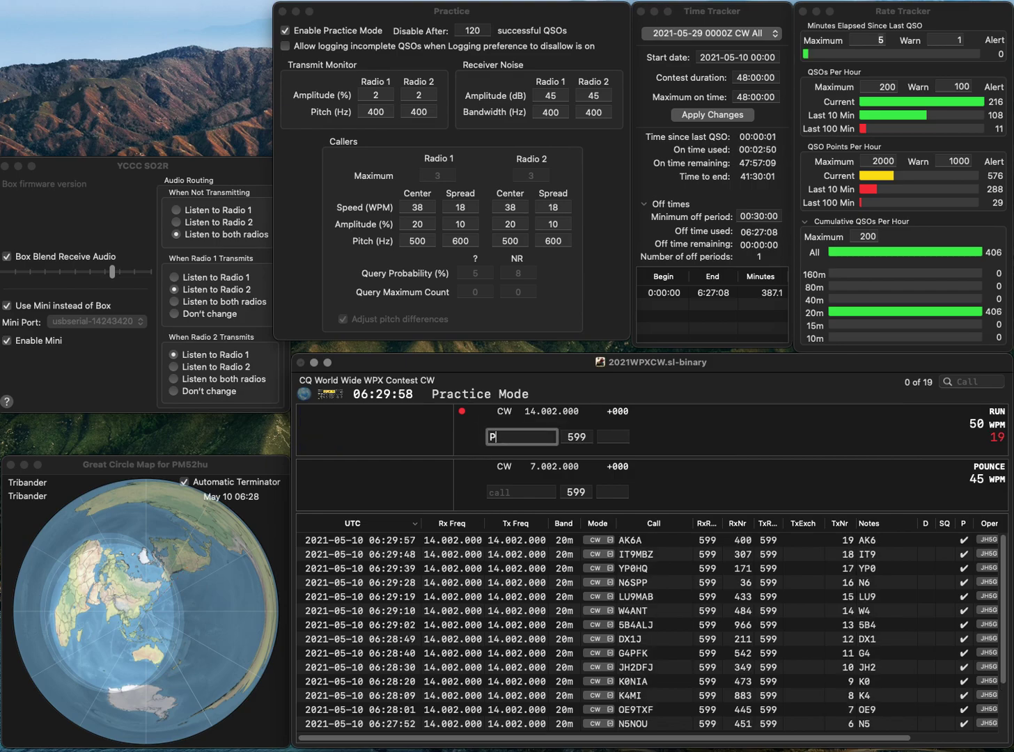
pyautogui.write('PA1LEO')
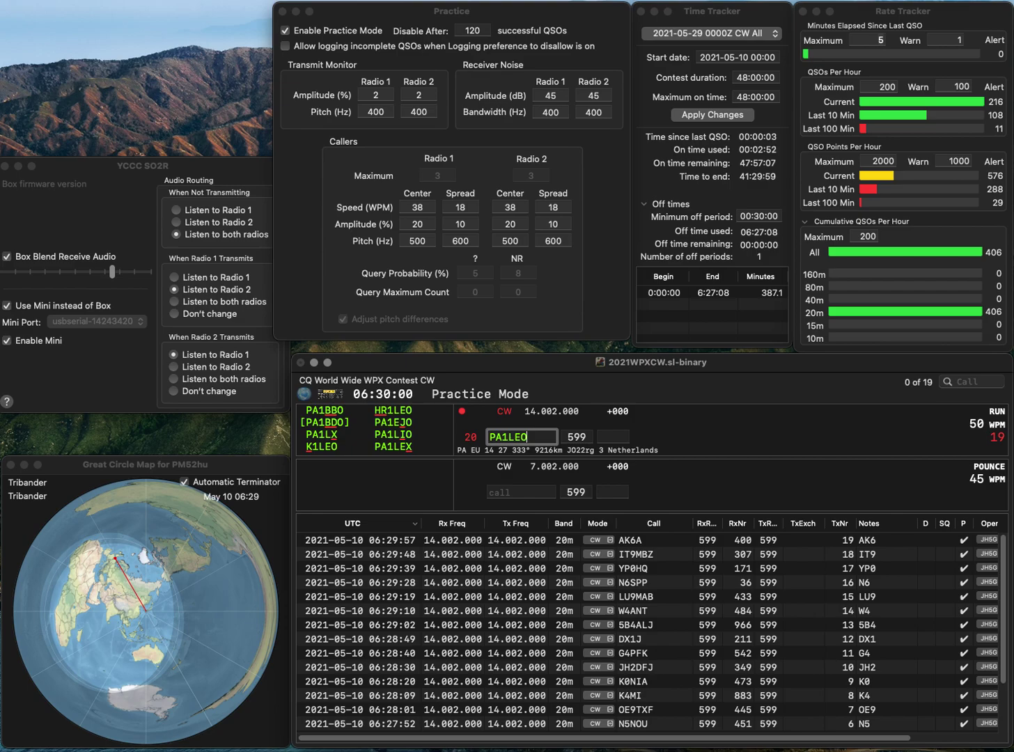
pyautogui.press('BackSpace')
pyautogui.press('BackSpace')
pyautogui.write('IO')
pyautogui.press('space')
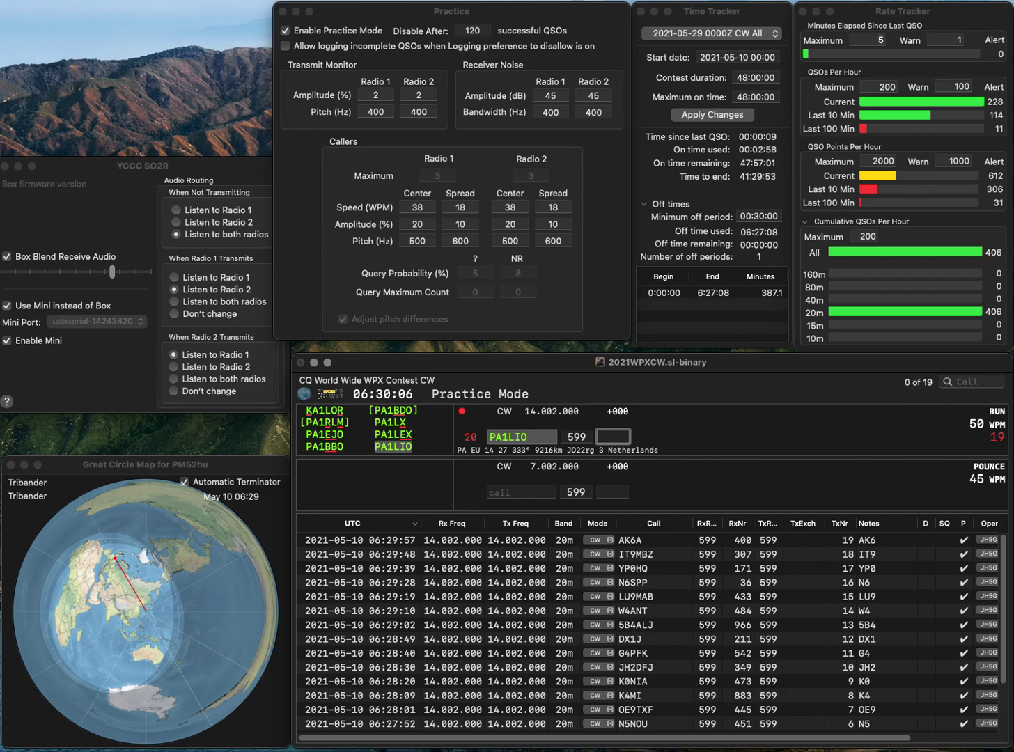
pyautogui.write('824')
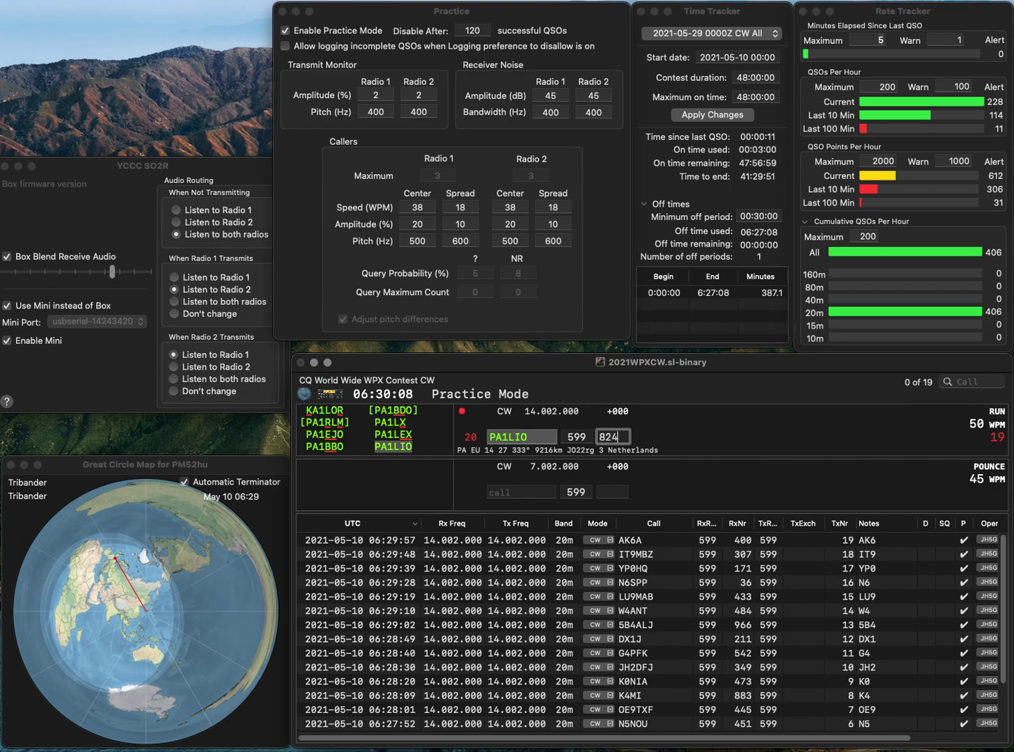
pyautogui.press('Return')
# - Log the practice CW contact with KI5X on 14.002 MHz, report 599 and received serial number 907
pyautogui.write('KI')
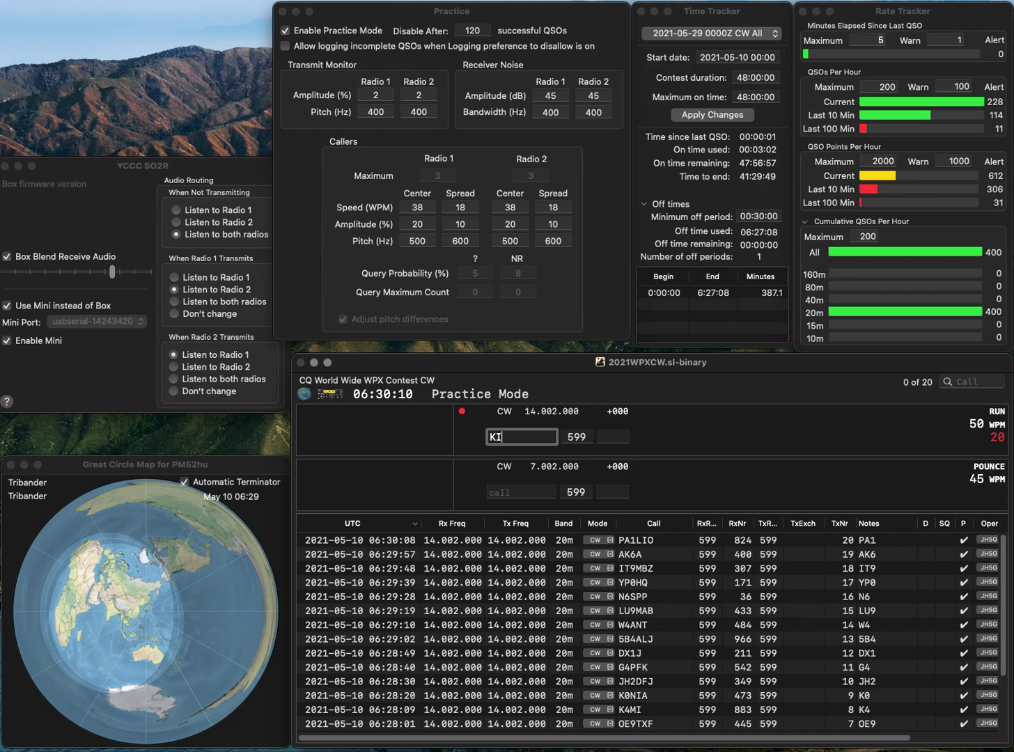
pyautogui.write('5X')
pyautogui.press('Return')
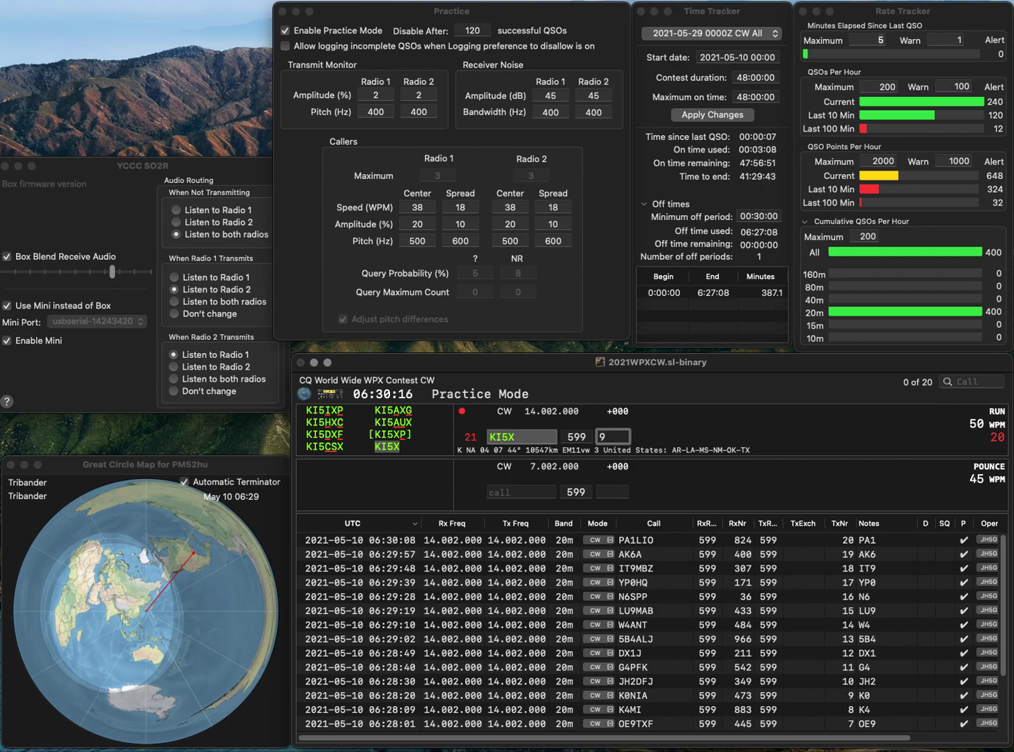
pyautogui.write('7')
pyautogui.press('Return')
pyautogui.write('IU3LYJ')
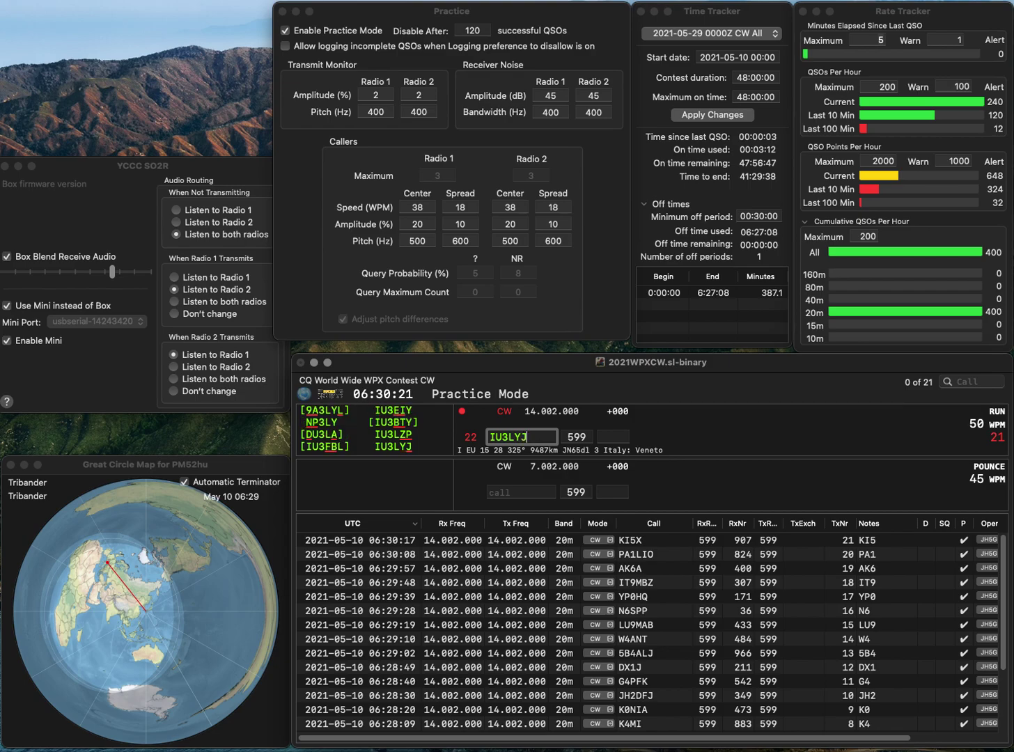
pyautogui.press('Return')
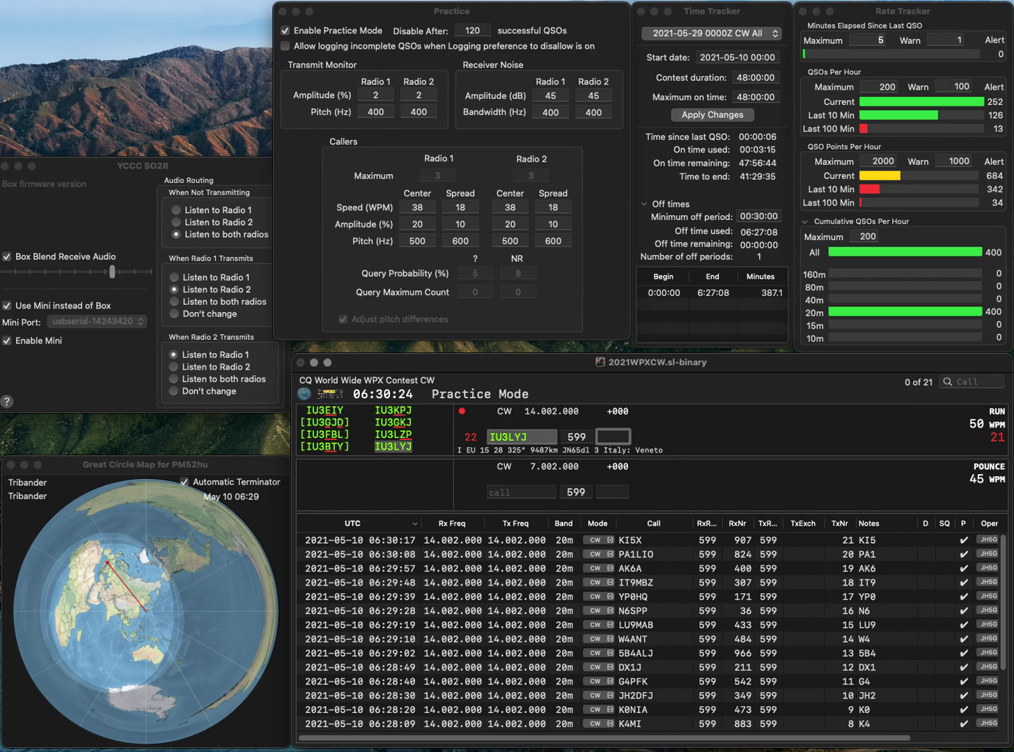
pyautogui.write('27')
pyautogui.press('Return')
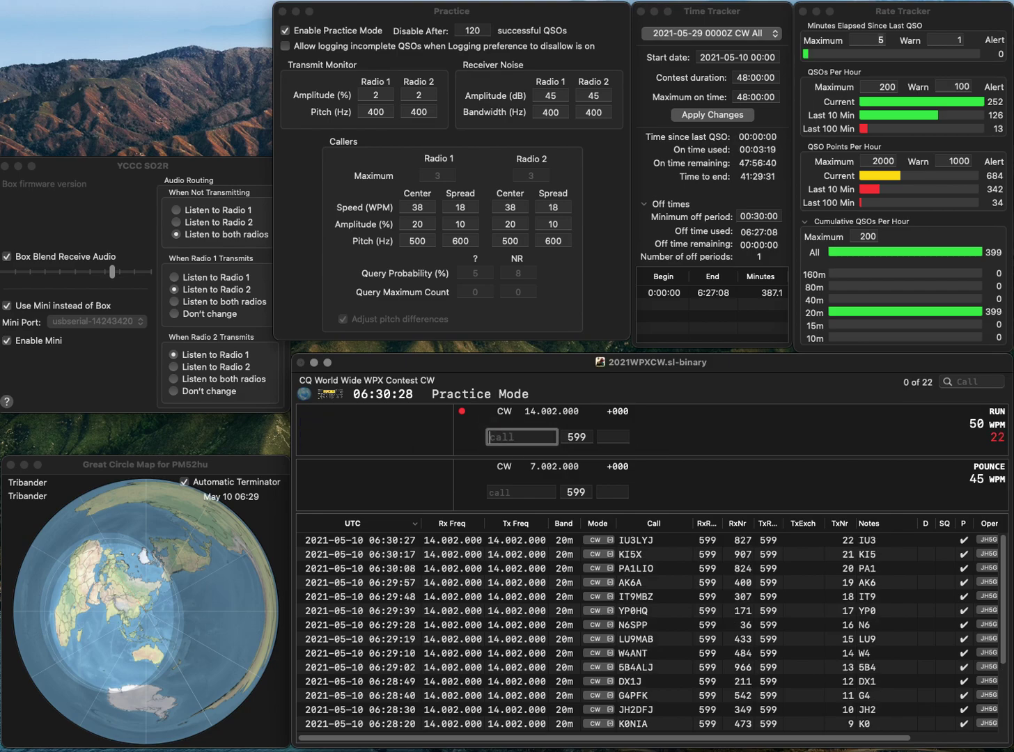
pyautogui.write('KB4UL')
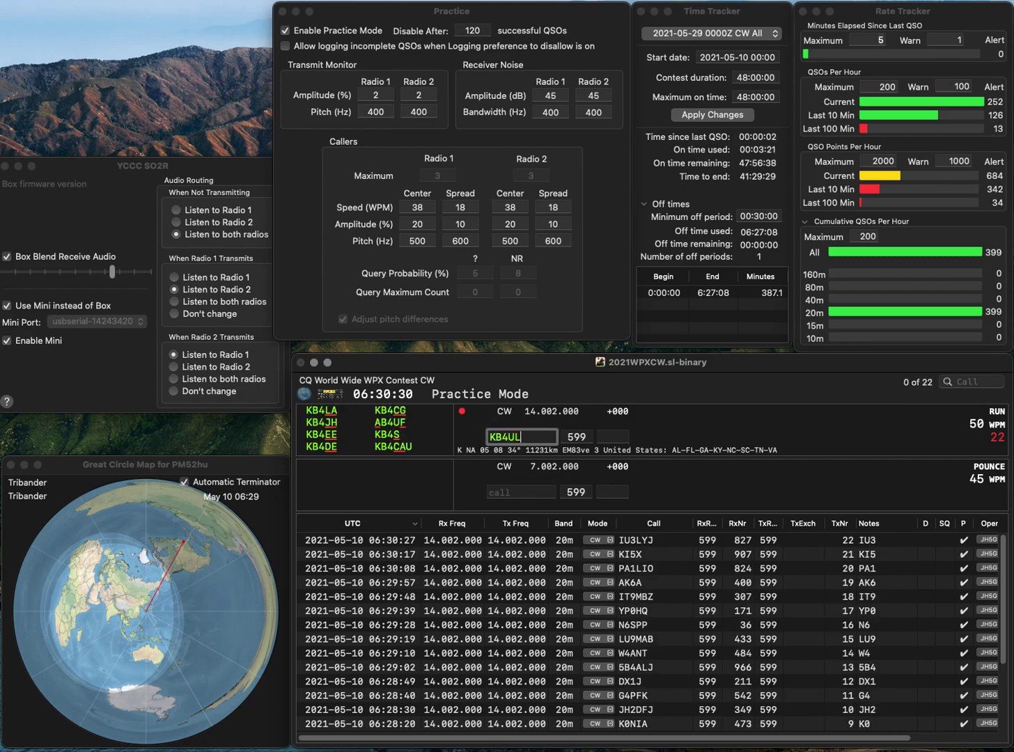
pyautogui.write('W')
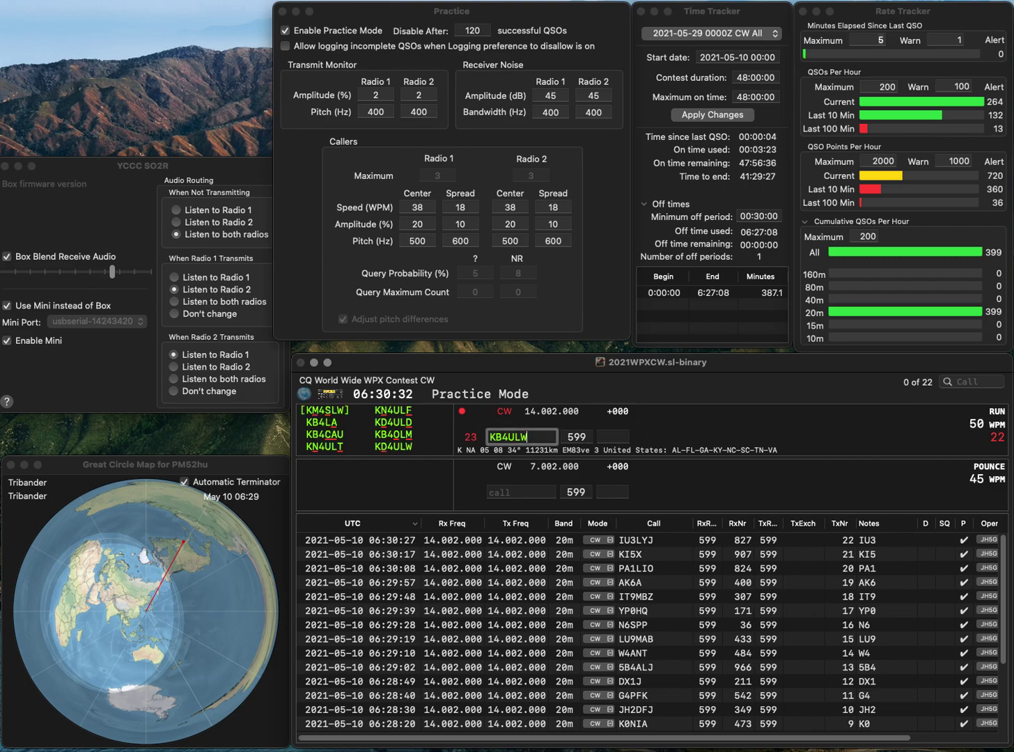
pyautogui.write('D')
pyautogui.press('Return')
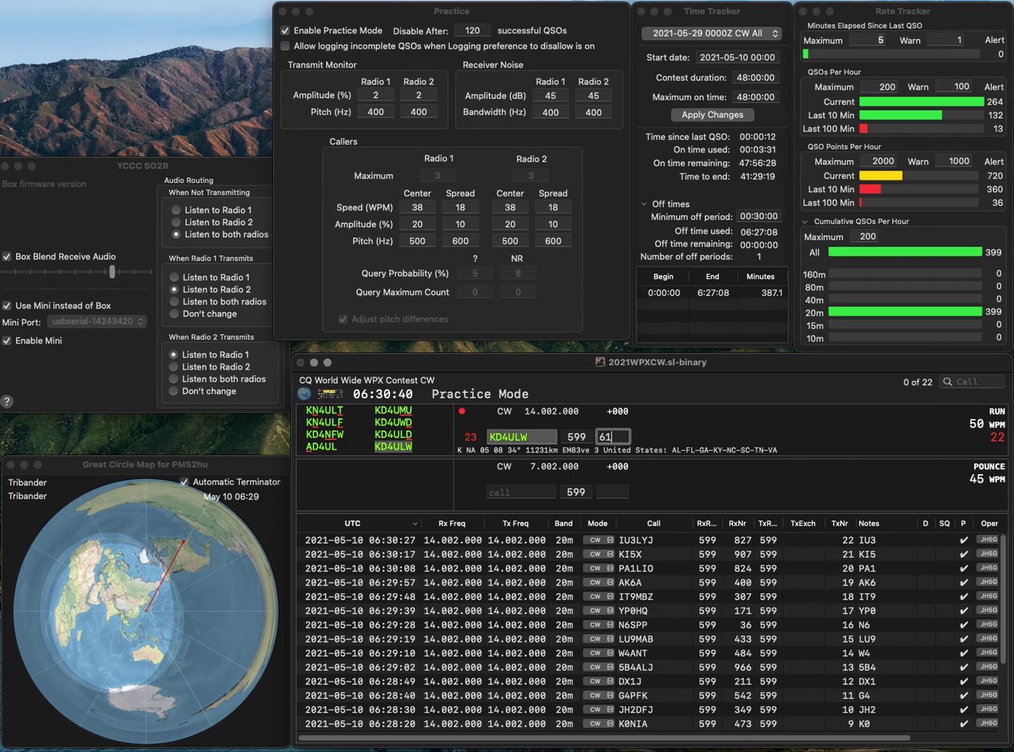
pyautogui.press('Return')
# - Log the practice CW contact with CJ3A on 14.002 MHz, report 599 and received serial number 695
pyautogui.write('CJ3A')
pyautogui.press('Return')
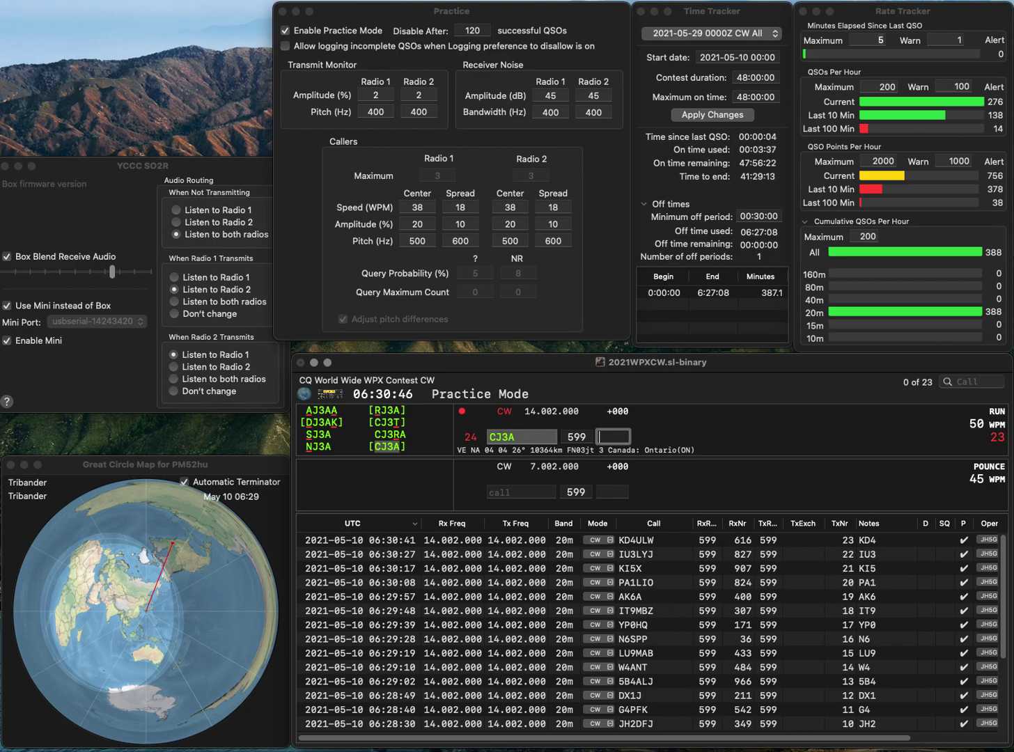
pyautogui.write('695')
pyautogui.press('Return')
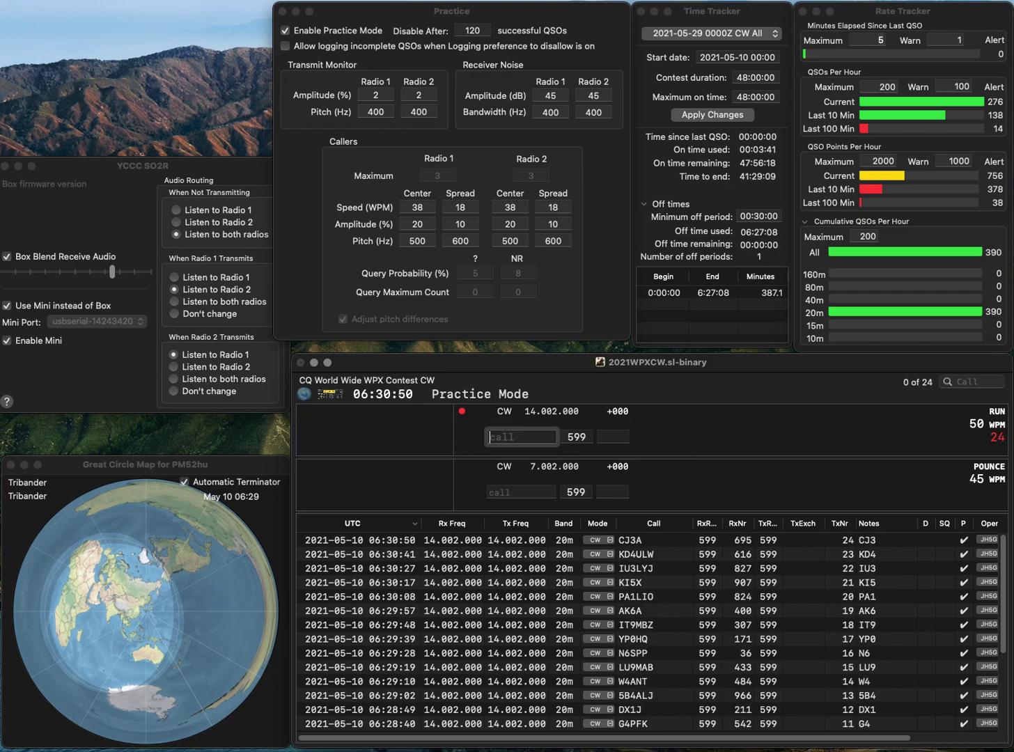
pyautogui.write('KVEI8')
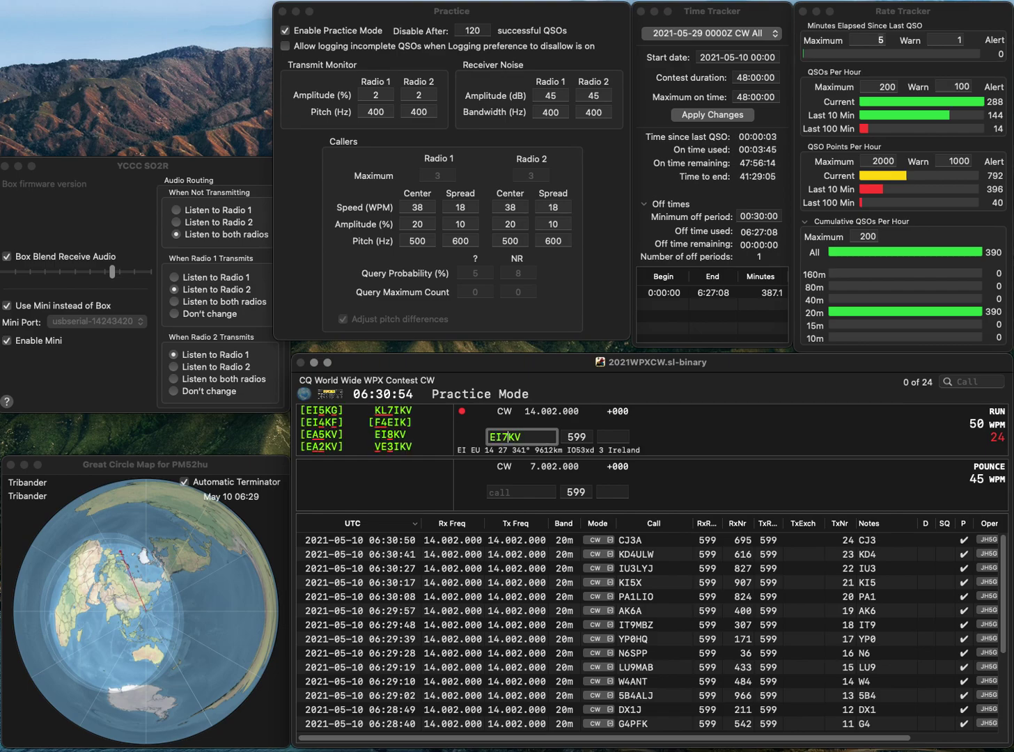
pyautogui.press('space')
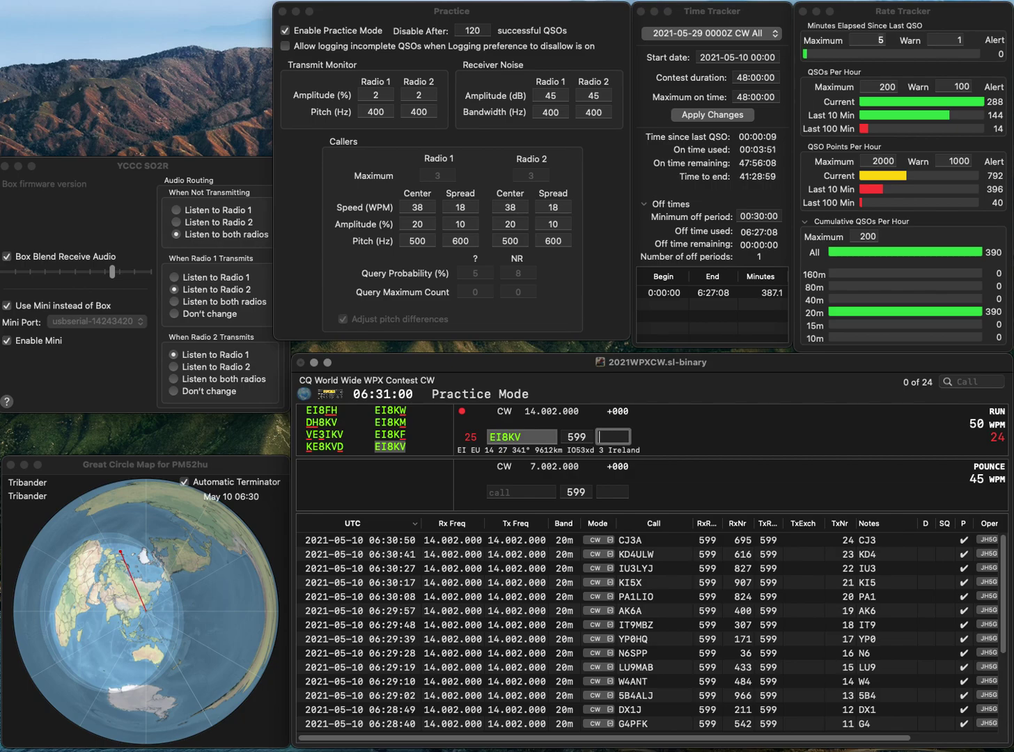
pyautogui.write('828')
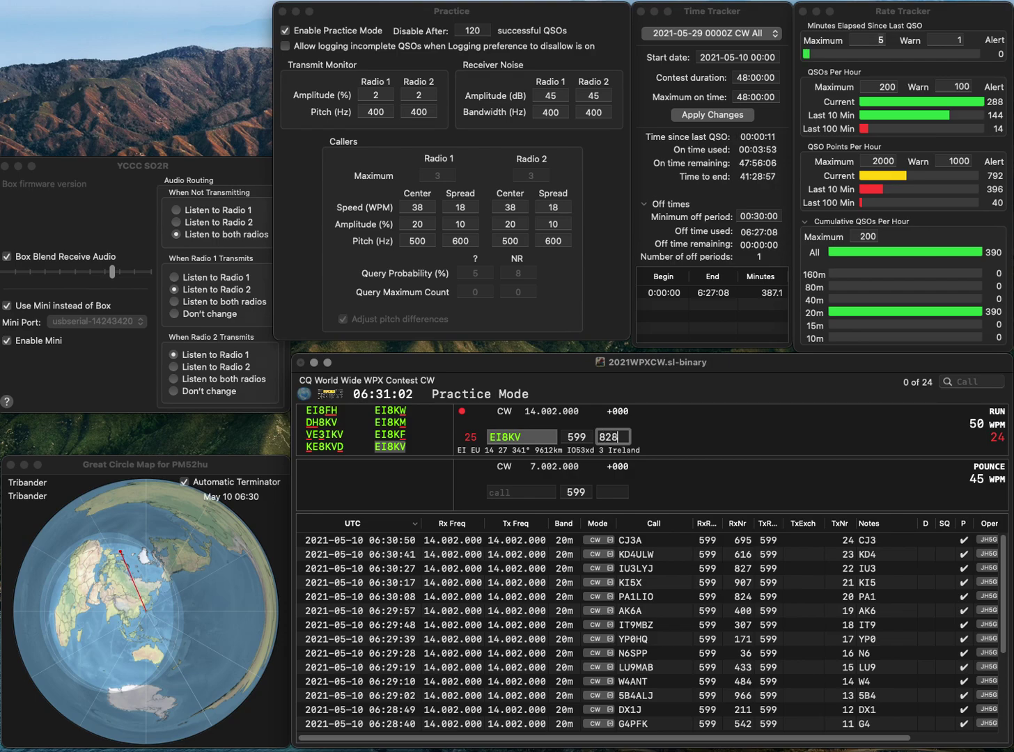
pyautogui.press('Return')
pyautogui.write('NO2')
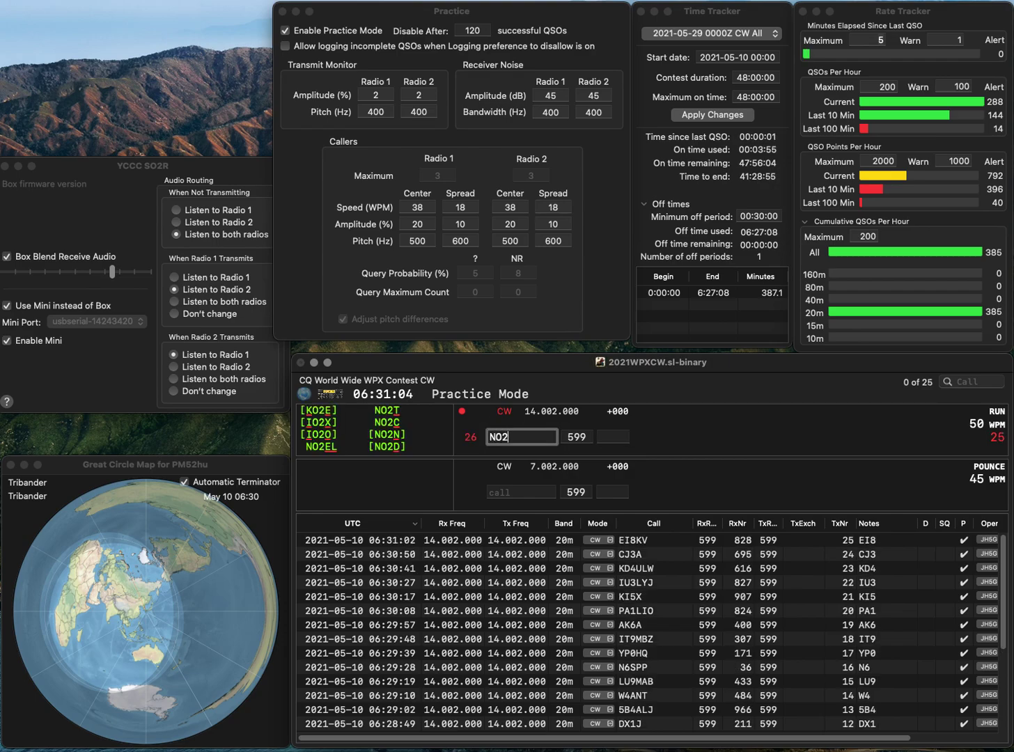
pyautogui.write('N')
pyautogui.press('Return')
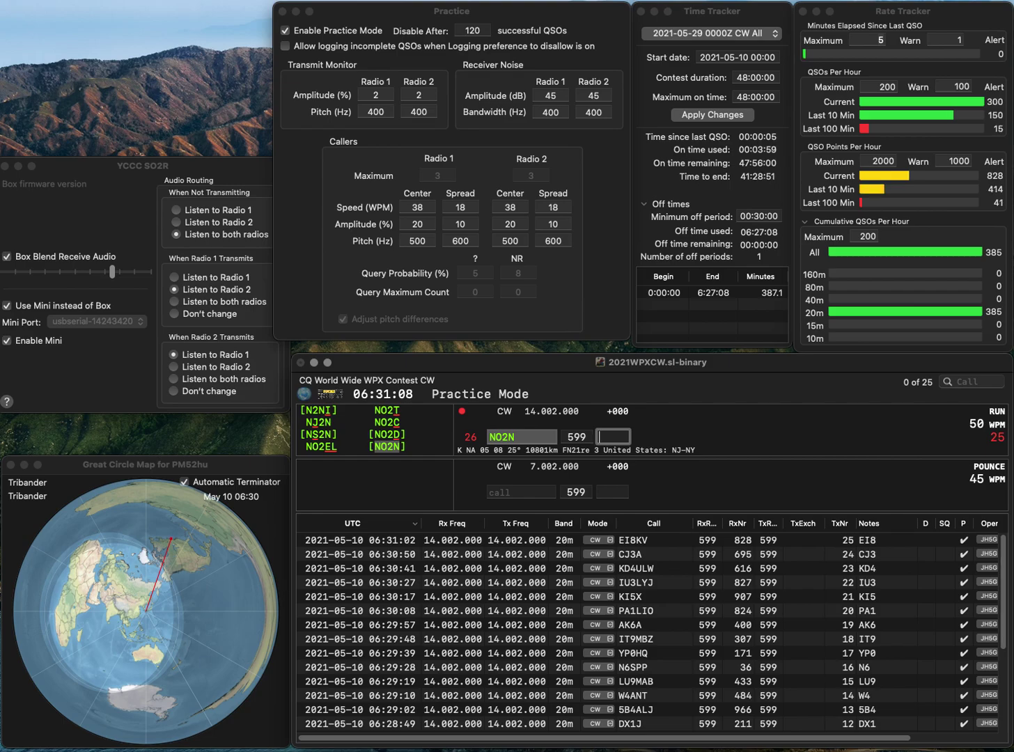
pyautogui.write('983')
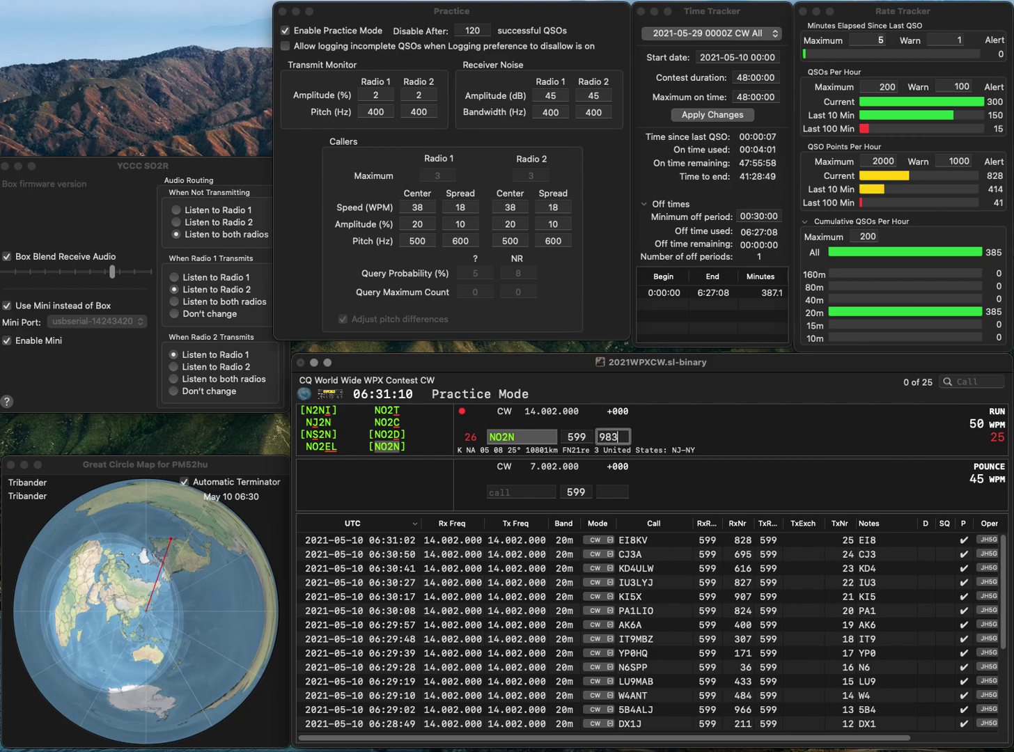
pyautogui.press('Return')
pyautogui.write('JA')
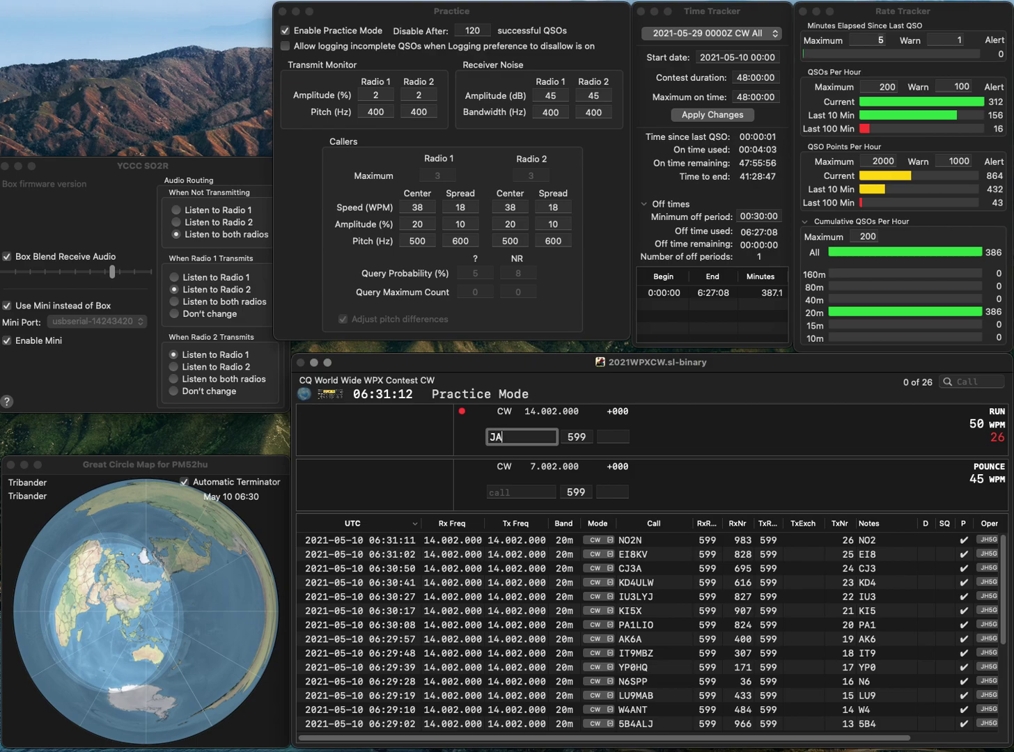
pyautogui.write('2QXY')
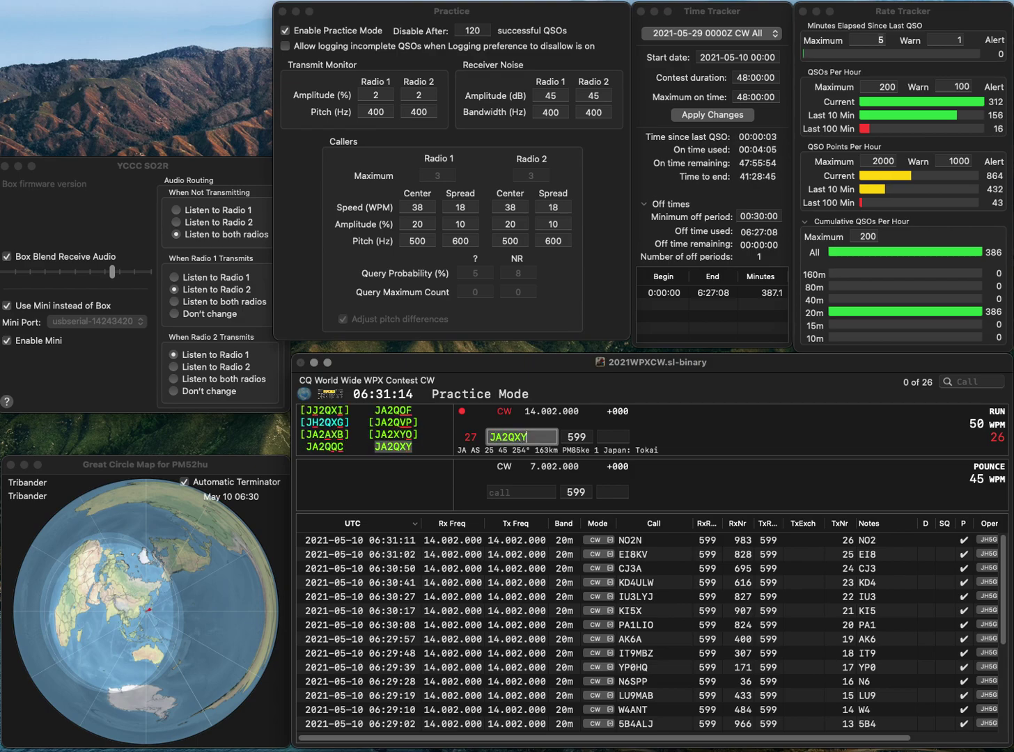
pyautogui.press('Return')
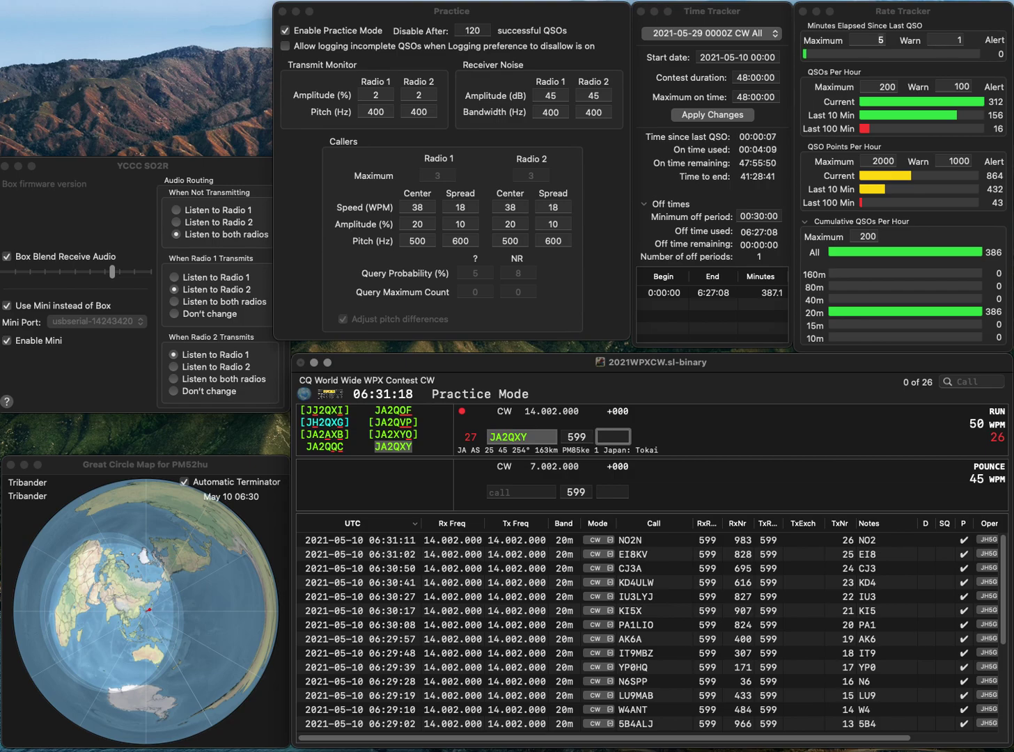
pyautogui.write('684')
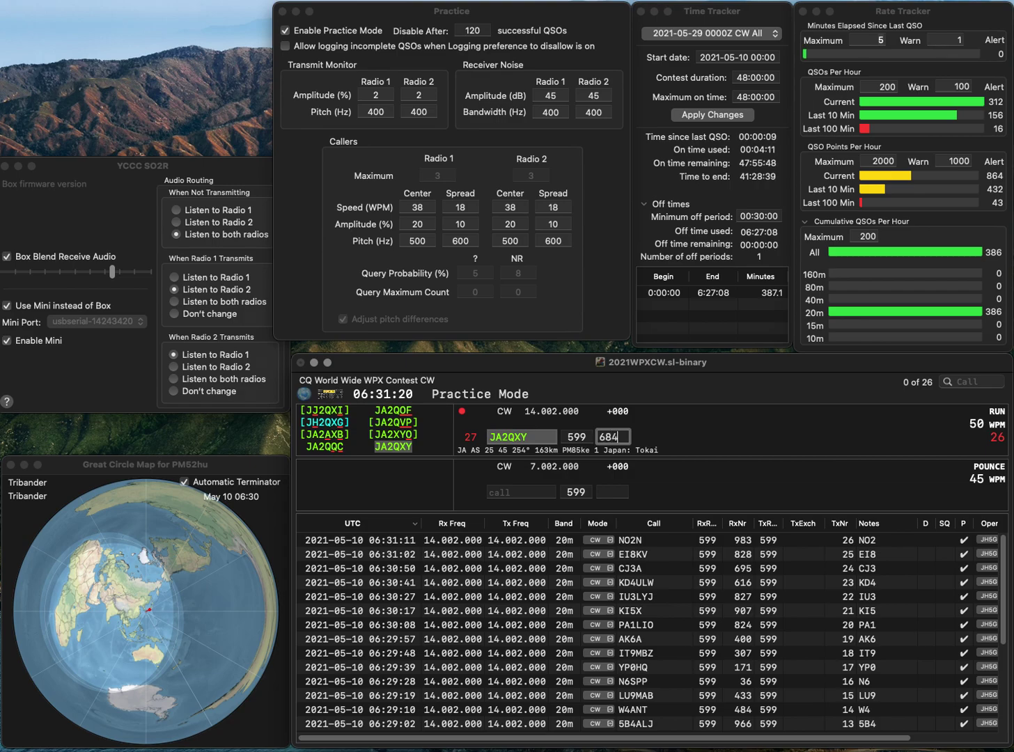
pyautogui.press('Return')
pyautogui.write('K')
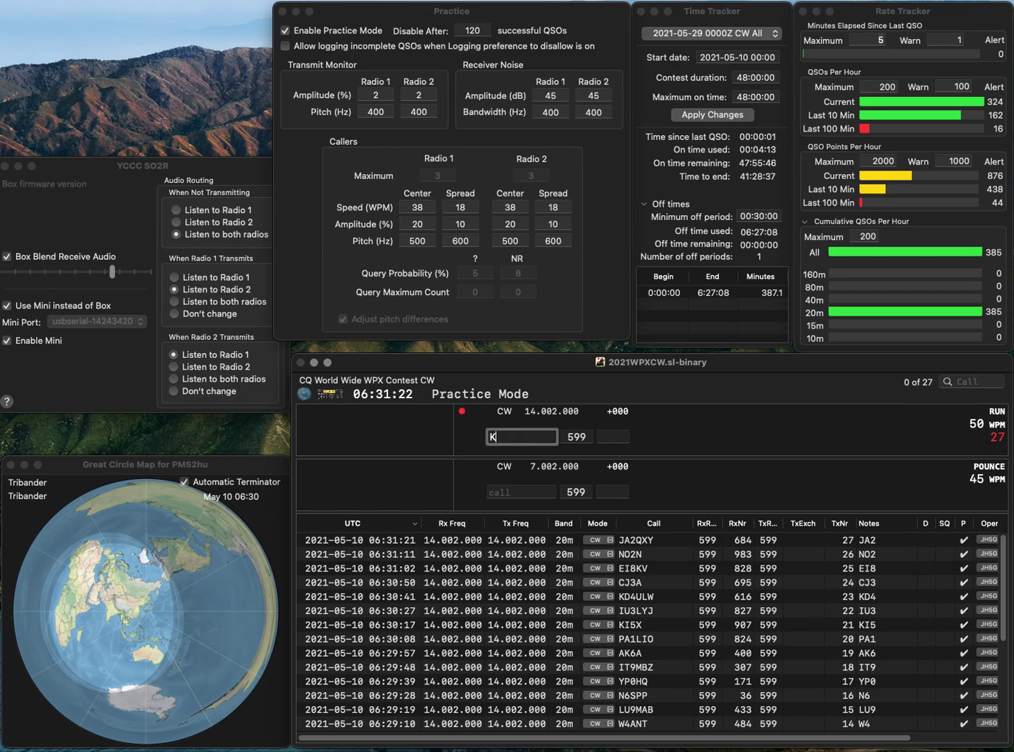
pyautogui.write('C3JNW')
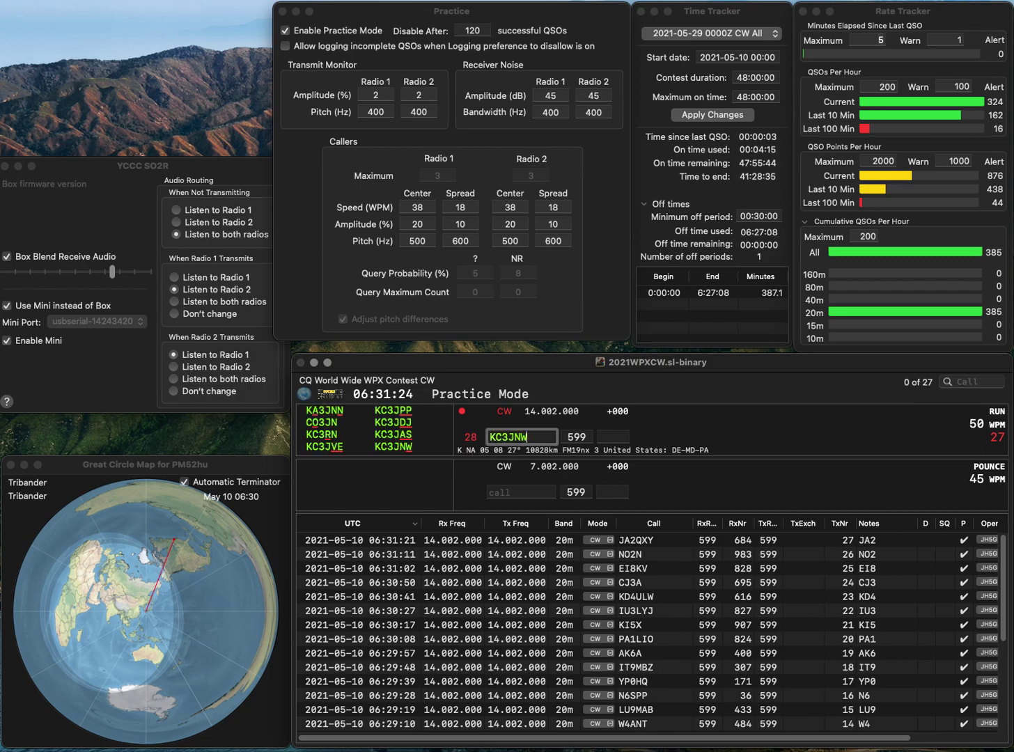
pyautogui.press('Return')
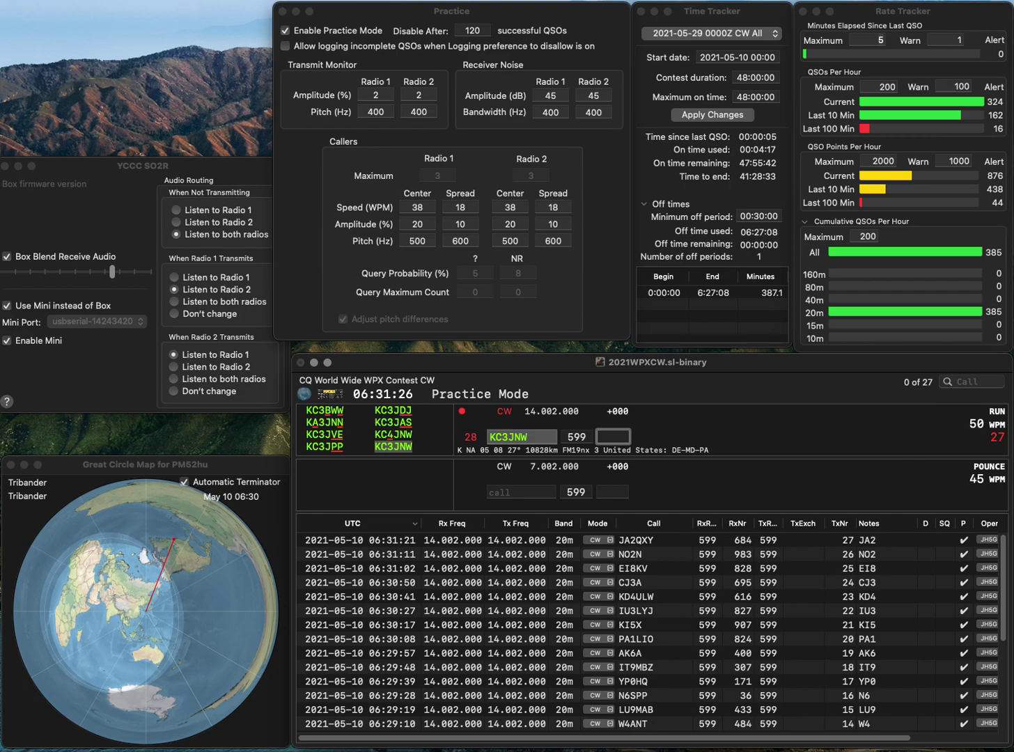
pyautogui.write('116')
pyautogui.press('Return')
# - Log the practice CW contact with DR4U on 14.002 MHz, report 599 and received serial number 549
pyautogui.write('DL')
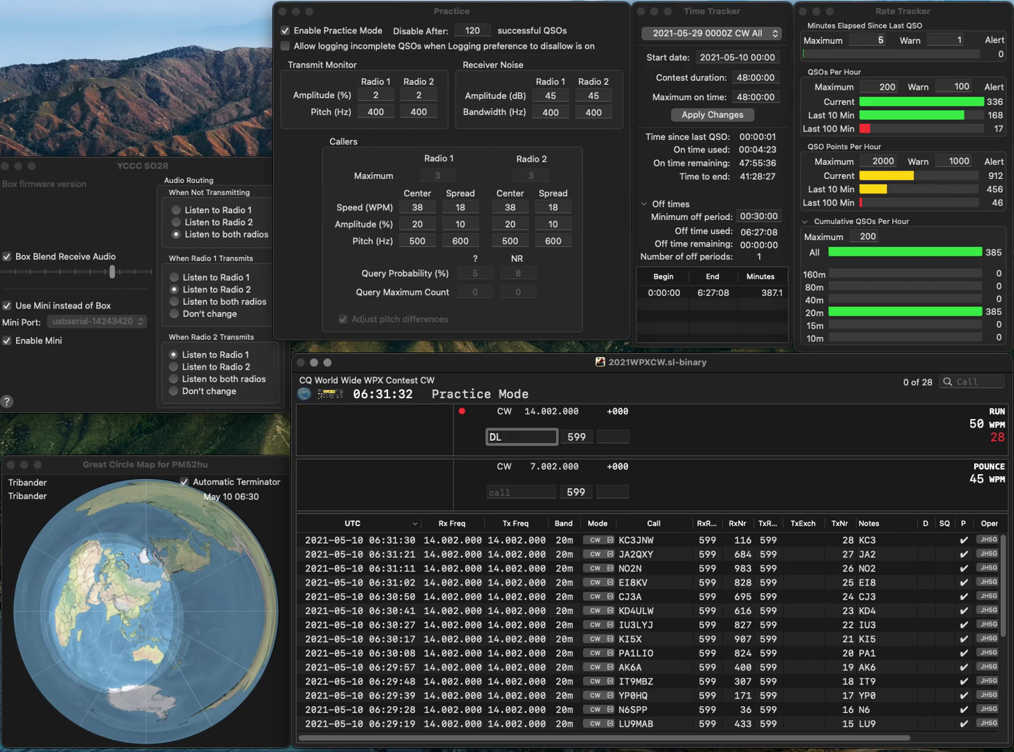
pyautogui.write('4U')
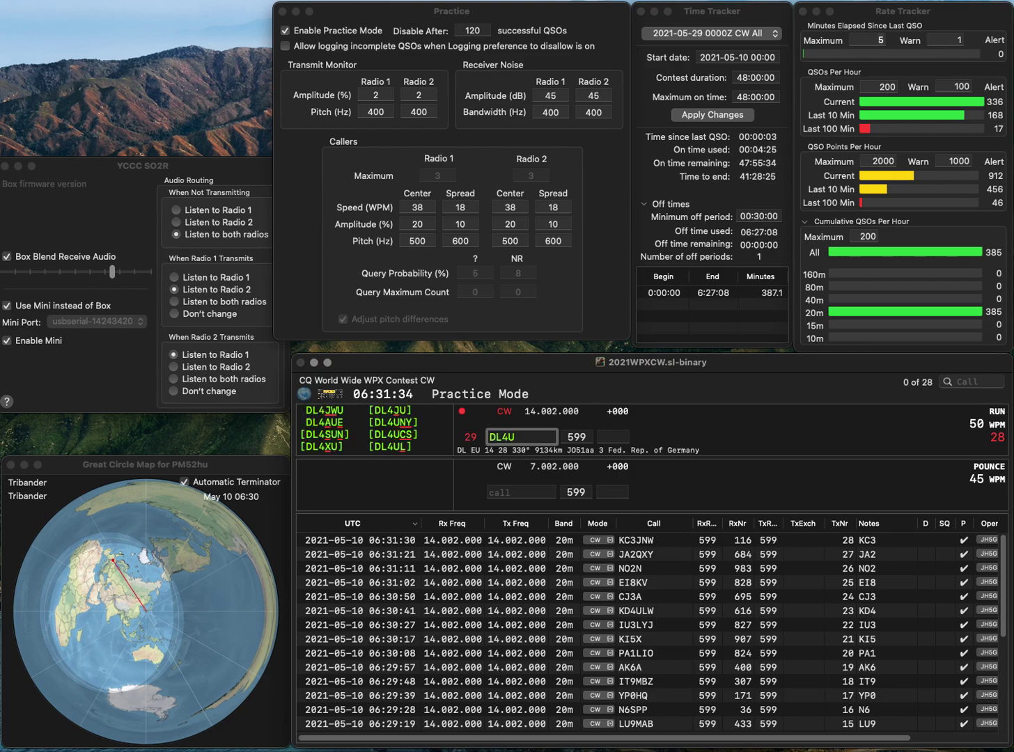
pyautogui.press('BackSpace')
pyautogui.press('BackSpace')
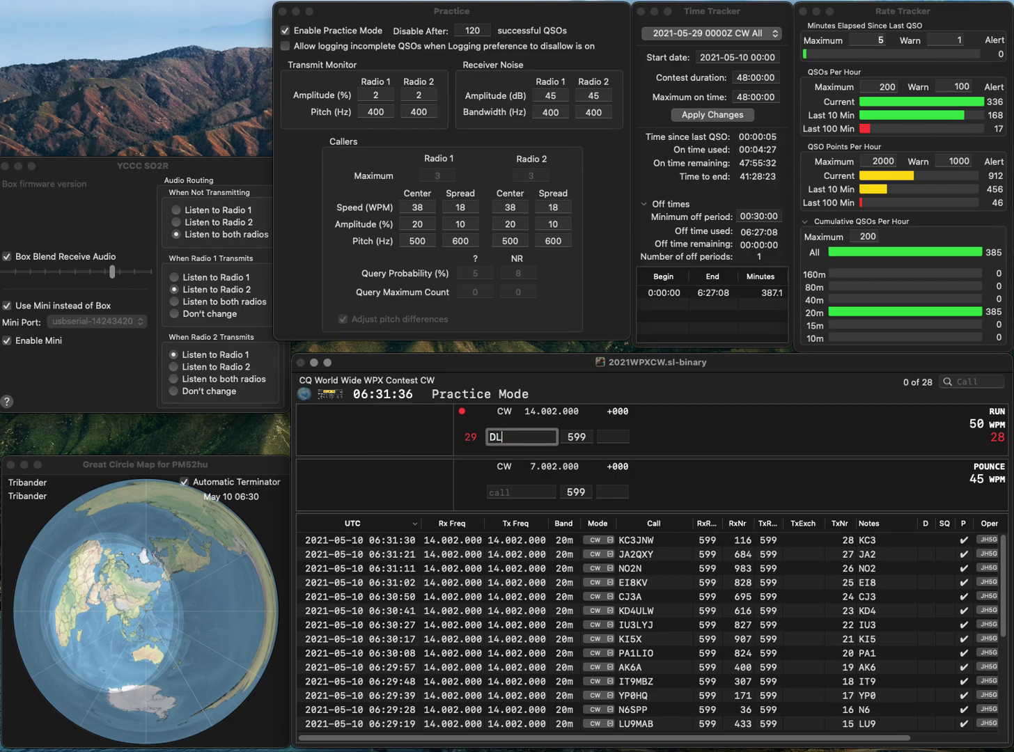
pyautogui.press('BackSpace')
pyautogui.write('R4U')
pyautogui.press('space')
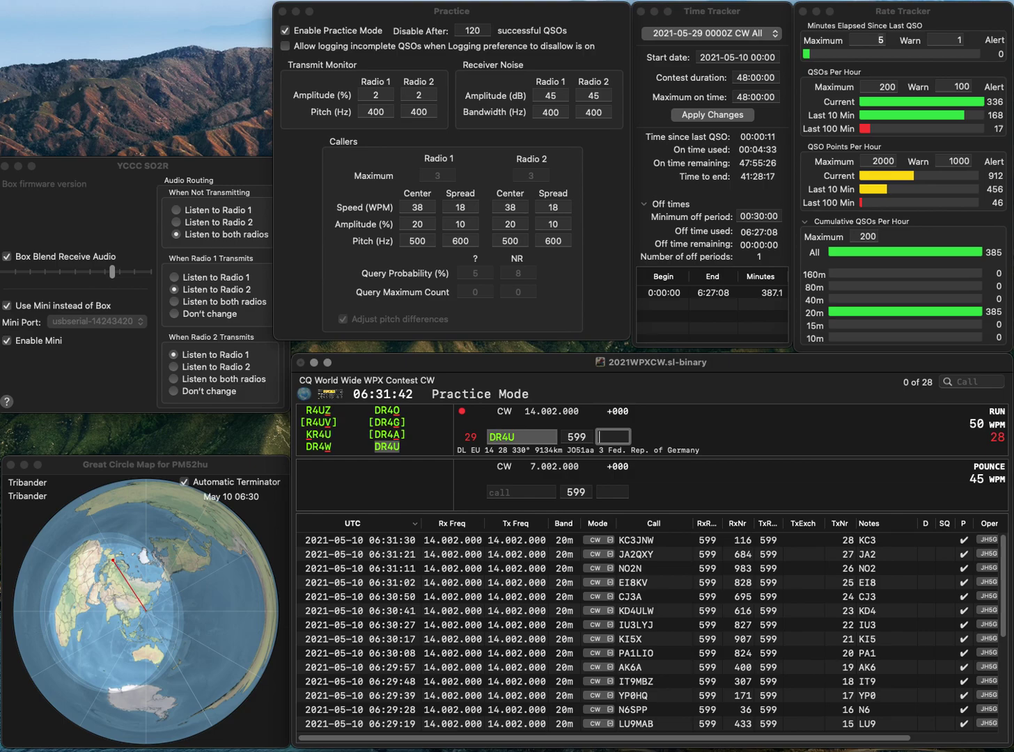
pyautogui.write('49')
pyautogui.press('Return')
pyautogui.write('NR0D')
pyautogui.press('Return')
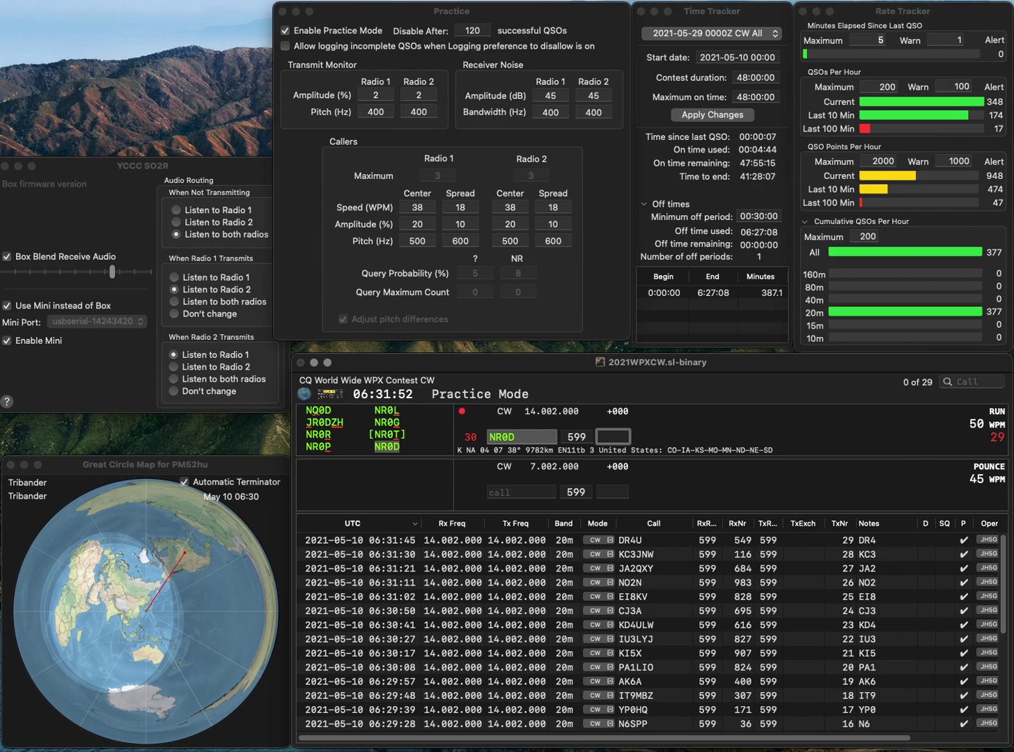
pyautogui.write('118')
pyautogui.press('Return')
# - Log the practice CW contact with KD2QKU on 14.002 MHz, report 599 and received serial number 908
pyautogui.write('KD2QKU')
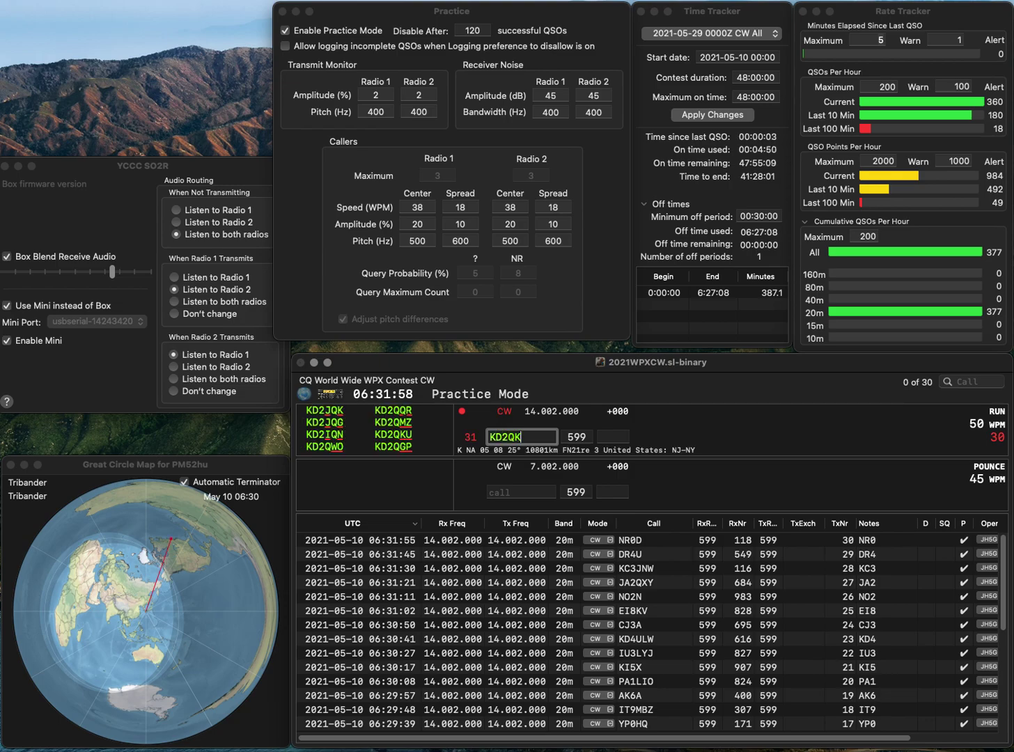
pyautogui.press('Return')
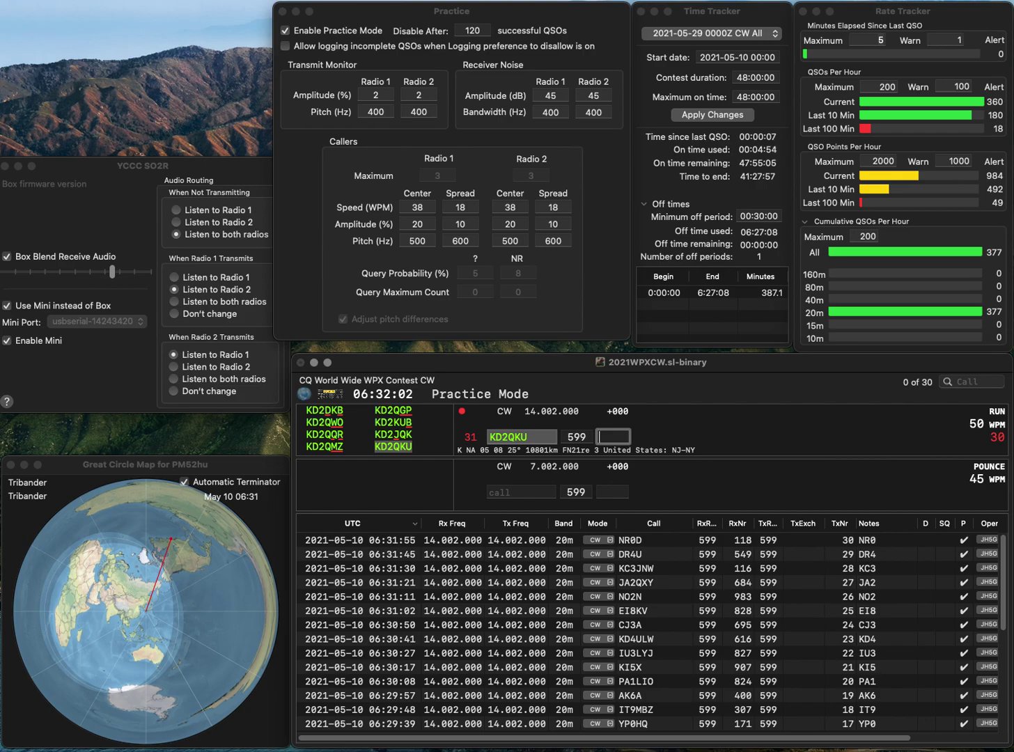
pyautogui.write('908')
pyautogui.press('Return')
pyautogui.write('K7CSH')
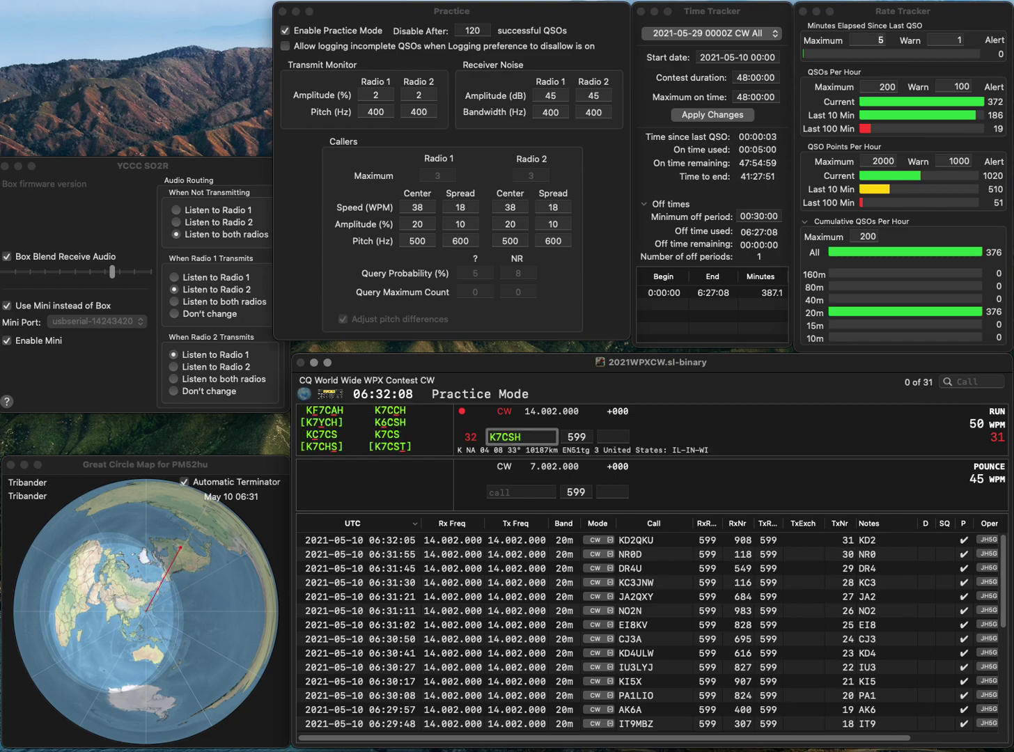
pyautogui.click(502, 436)
pyautogui.press('BackSpace')
pyautogui.write('6')
pyautogui.press('Return')
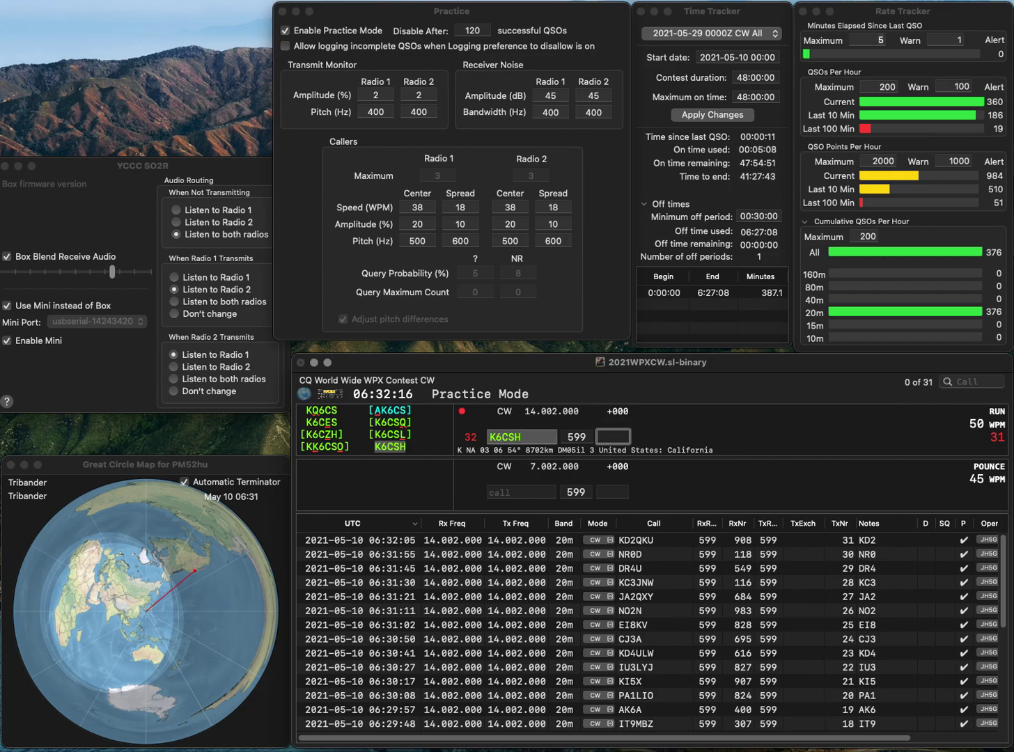
pyautogui.write('505')
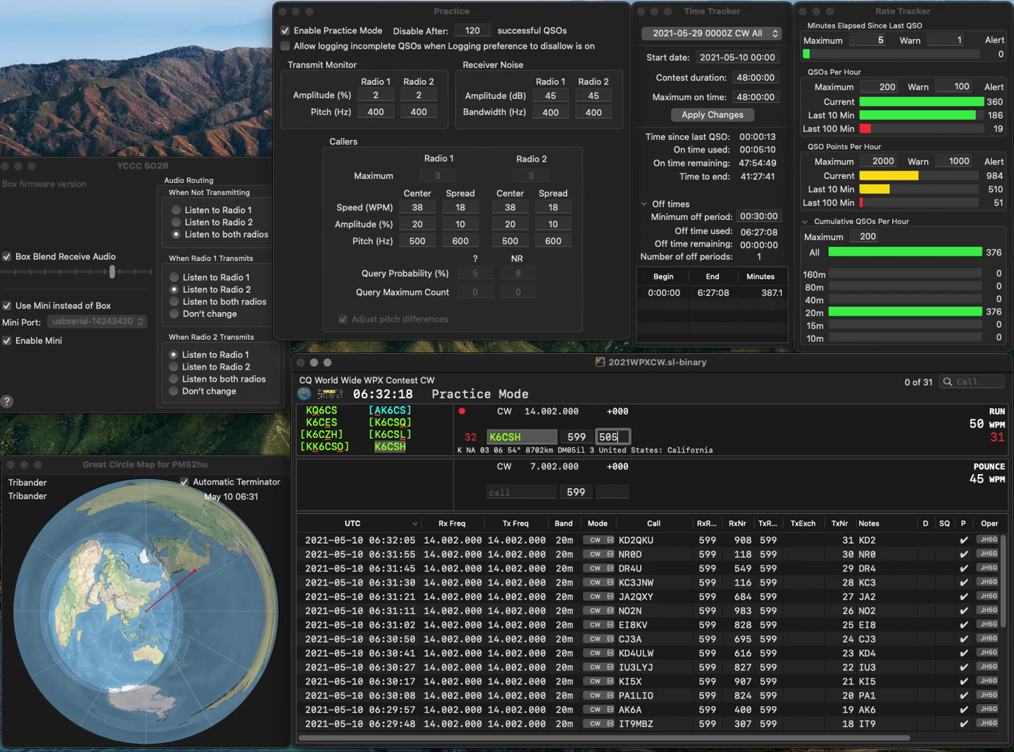
pyautogui.press('Return')
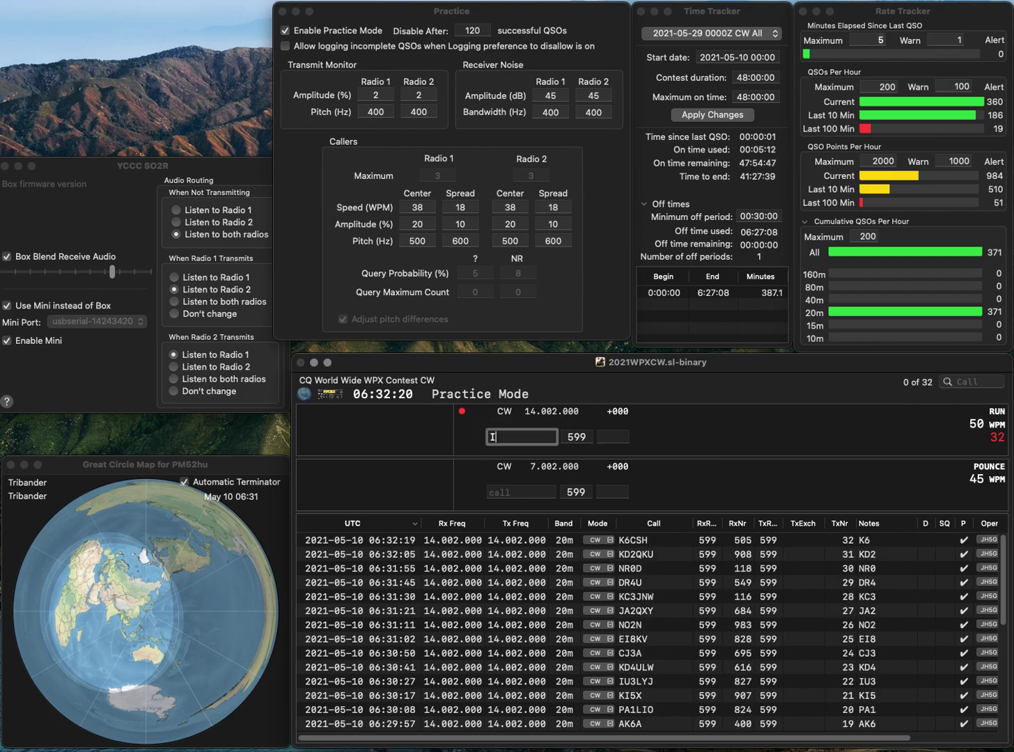
# - Log the practice CW contact with IY3A on 14.002 MHz, report 599 and received serial number 291
pyautogui.write('IY3A')
pyautogui.press('Return')
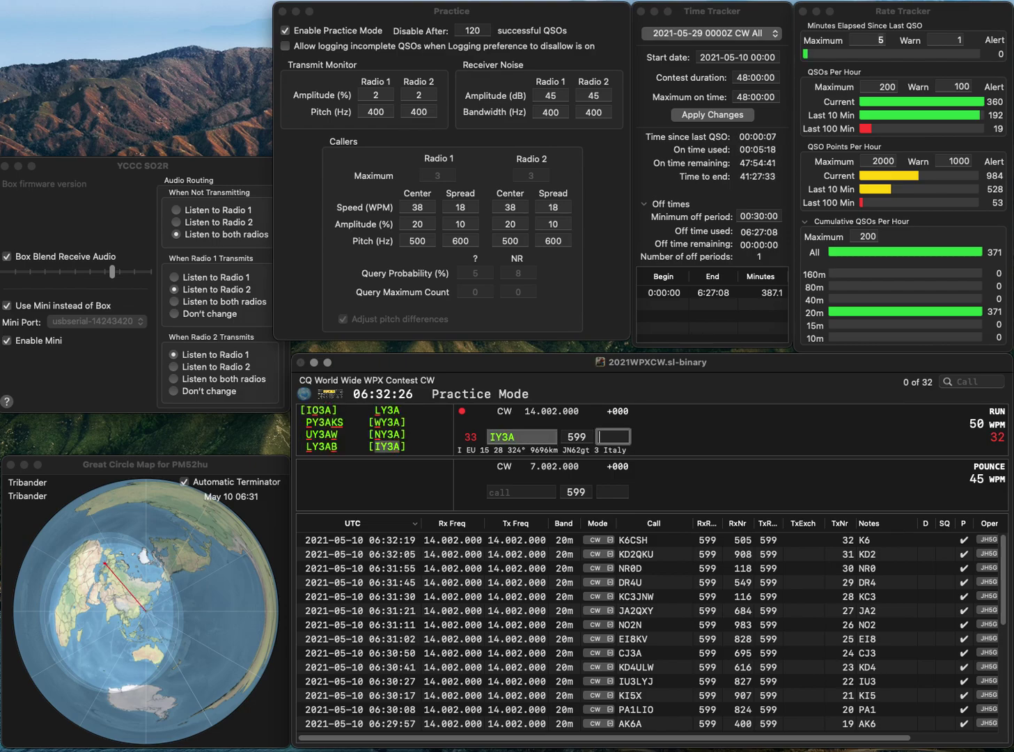
pyautogui.write('291')
pyautogui.press('Return')
# - Log the practice CW contact with DF5BM on 14.002 MHz, report 599 and received serial number 726
pyautogui.write('DF5B')
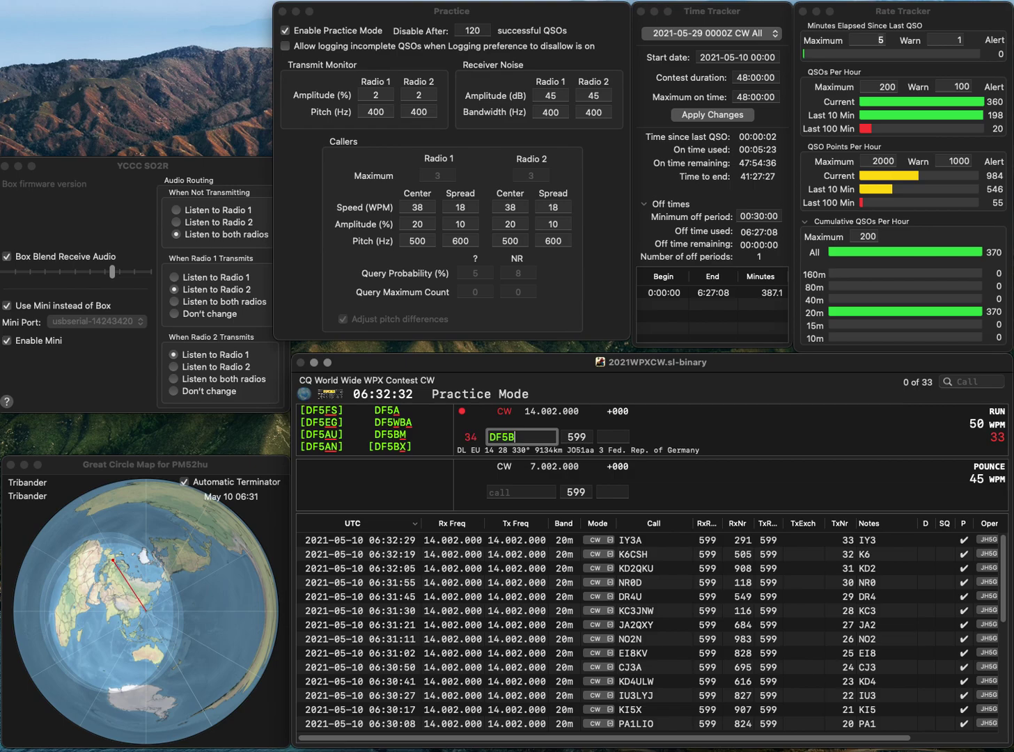
pyautogui.write('M')
pyautogui.press('Return')
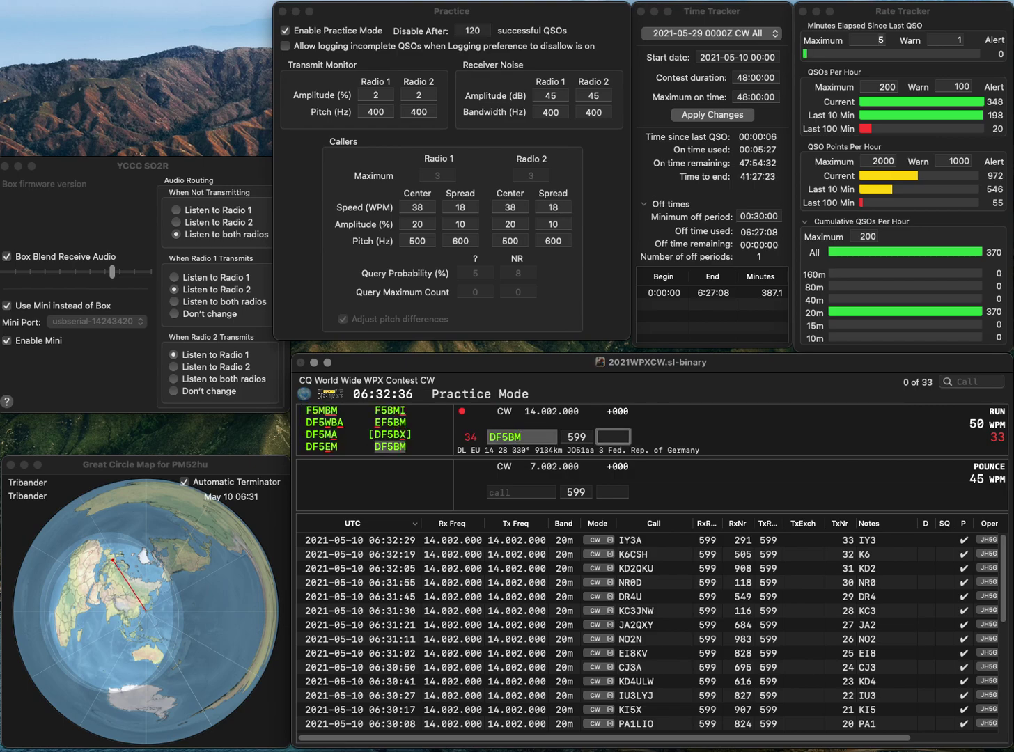
pyautogui.write('726')
pyautogui.press('Return')
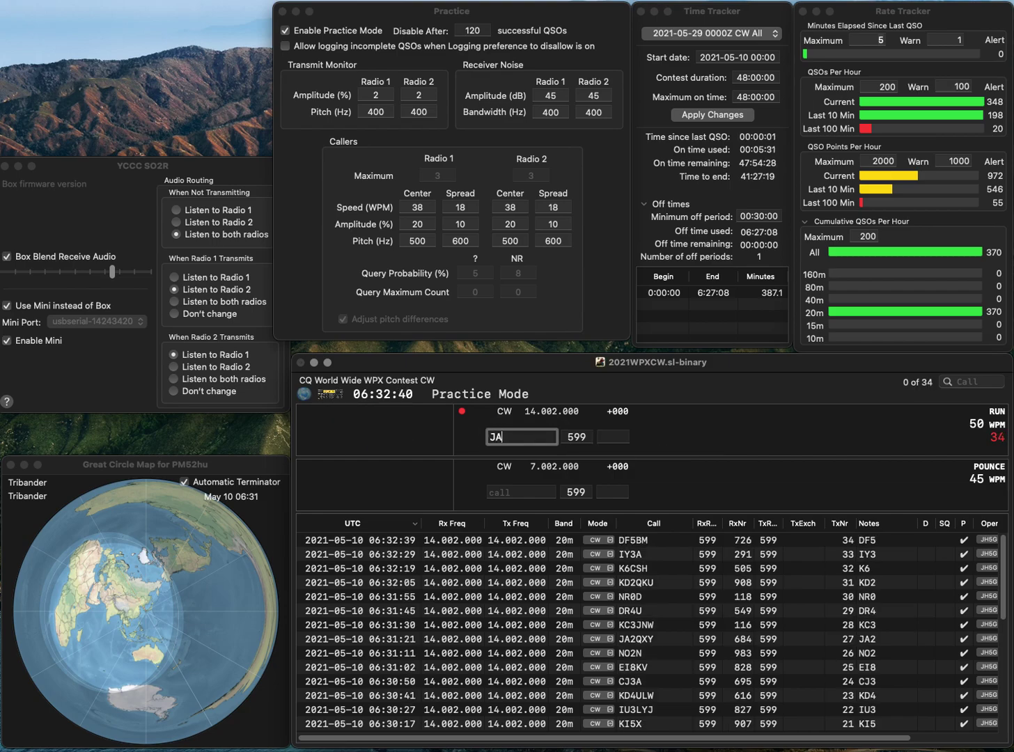
pyautogui.write('JA3ONB')
pyautogui.press('space')
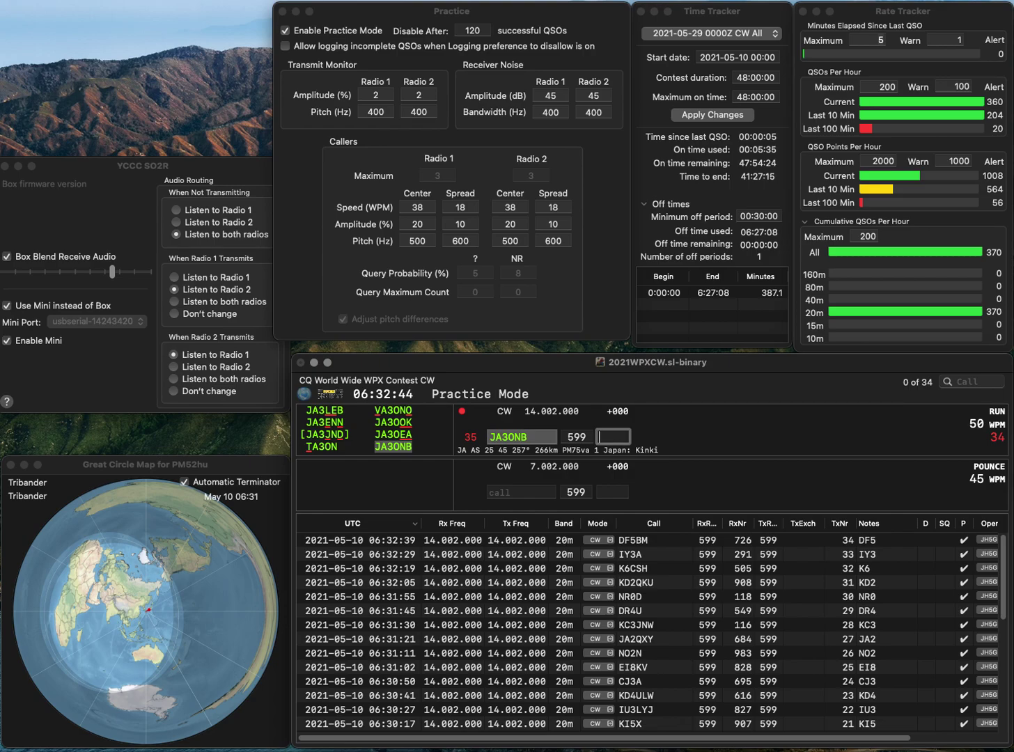
pyautogui.write('729')
pyautogui.press('Return')
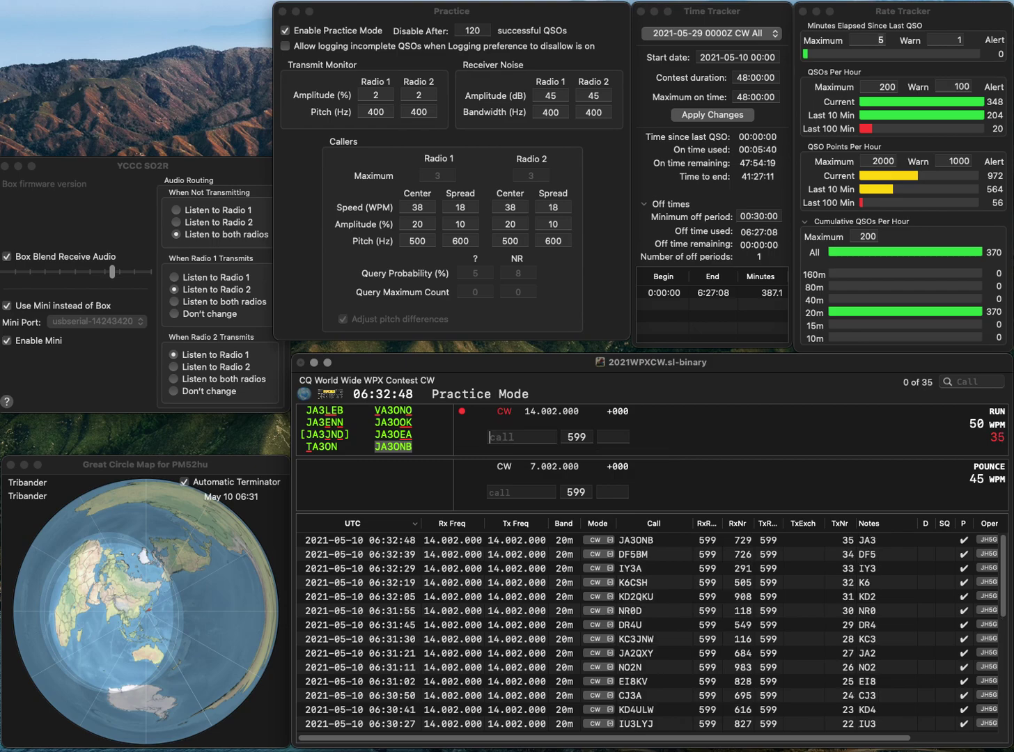
pyautogui.write('W0IFP')
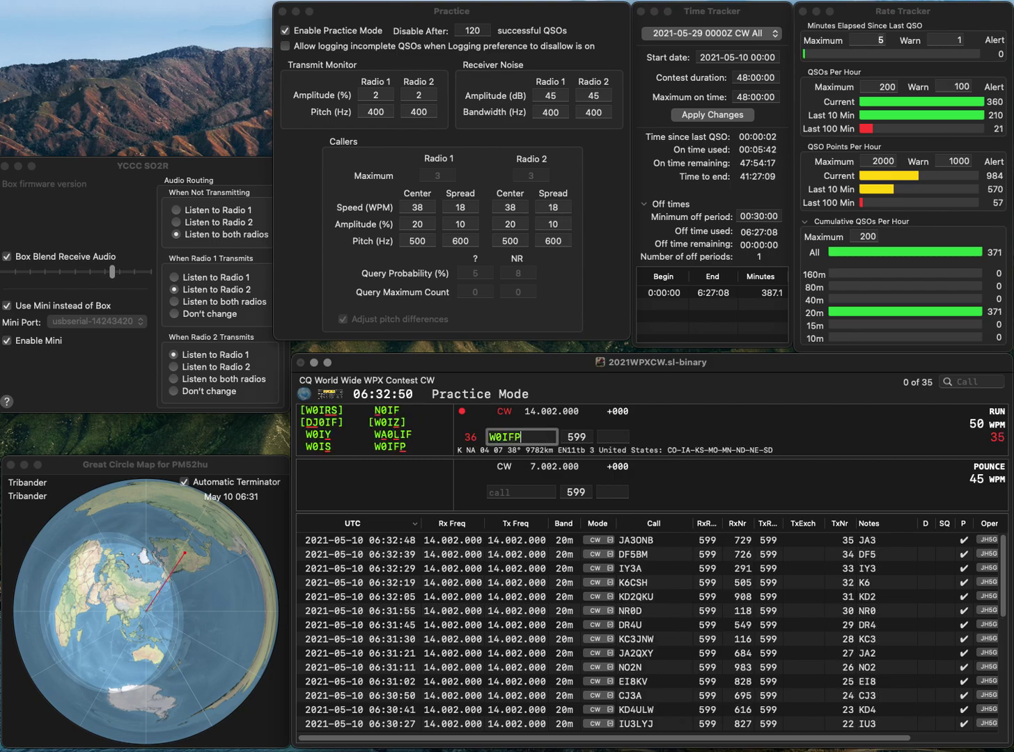
pyautogui.press('Return')
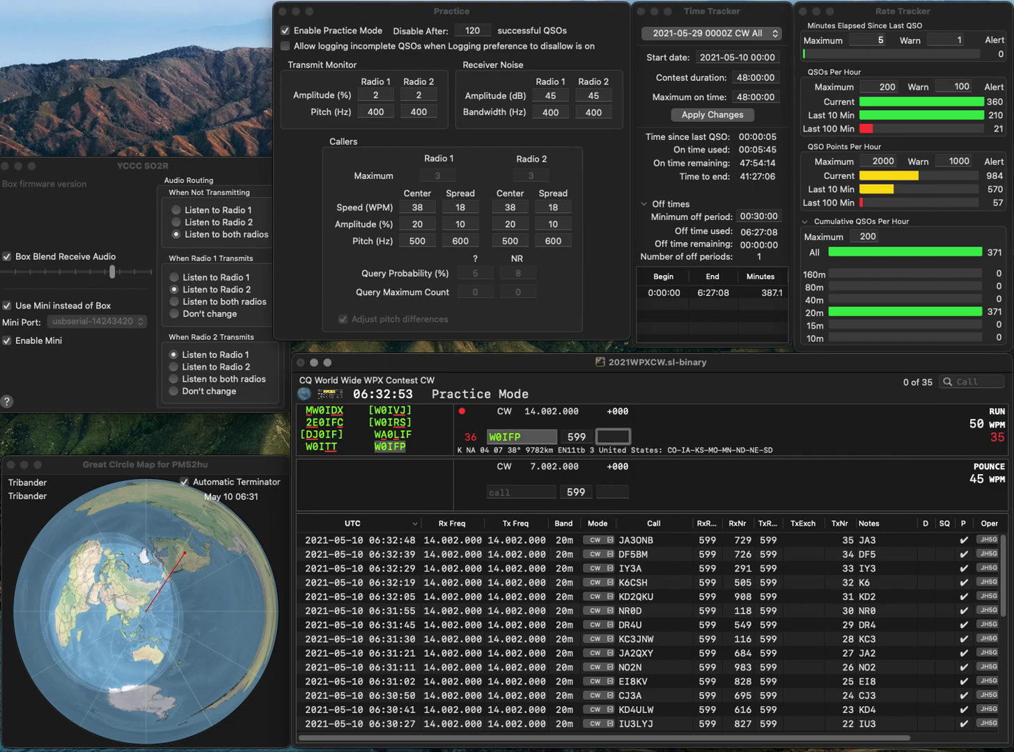
pyautogui.write('360')
pyautogui.press('Return')
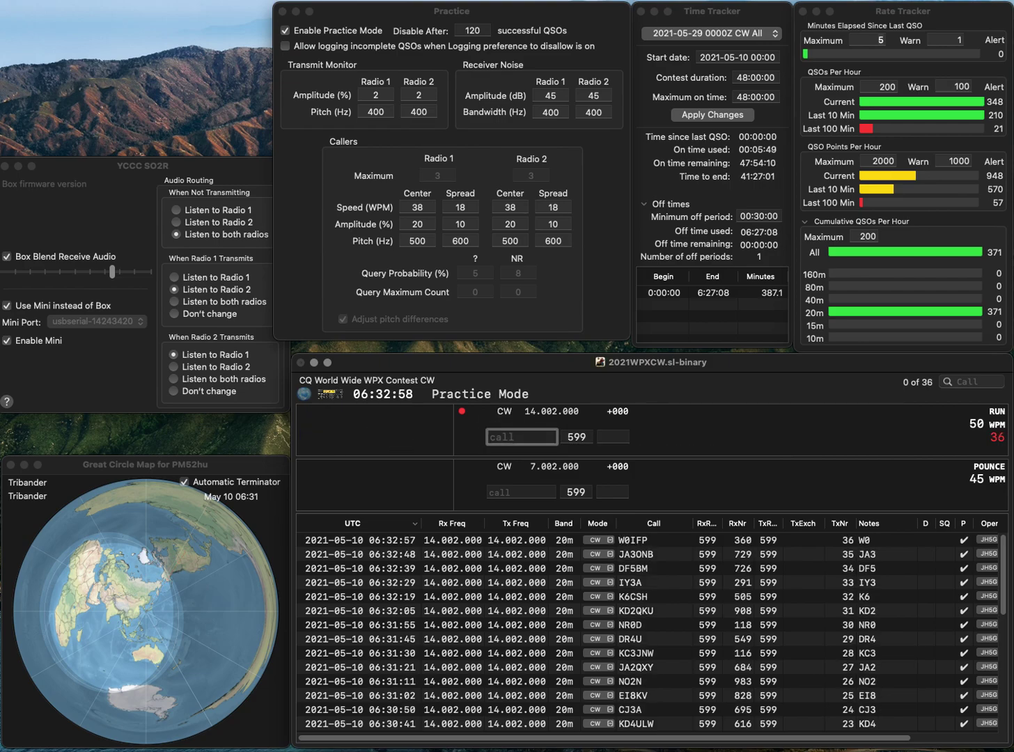
# - Log the practice CW contact with G0TKZ on 14.002 MHz, report 599 and received serial number 544
pyautogui.write('F0TOKZ')
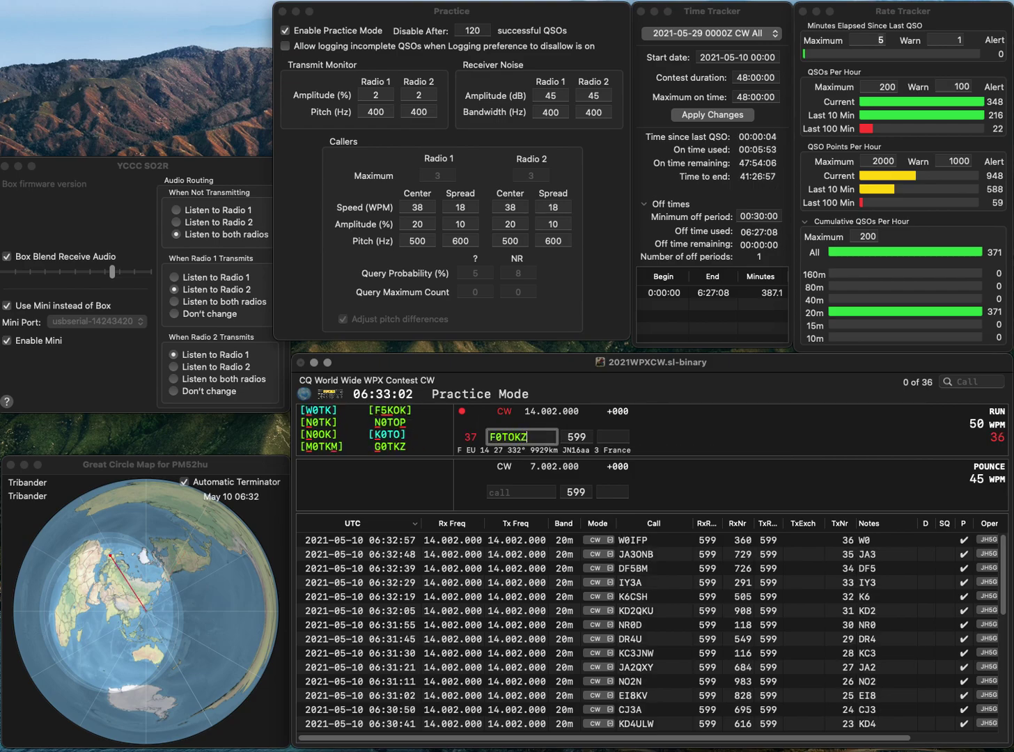
pyautogui.press('BackSpace')
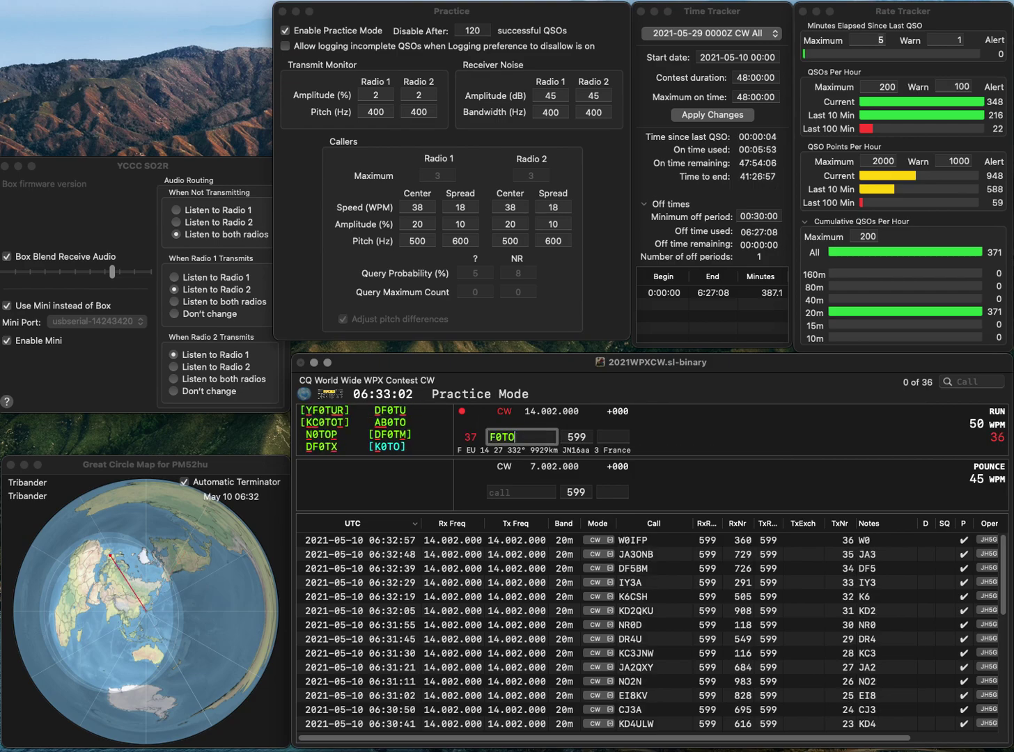
pyautogui.press('BackSpace')
pyautogui.write('KZ')
pyautogui.press('Home')
pyautogui.press('Delete')
pyautogui.write('G')
pyautogui.press('Tab')
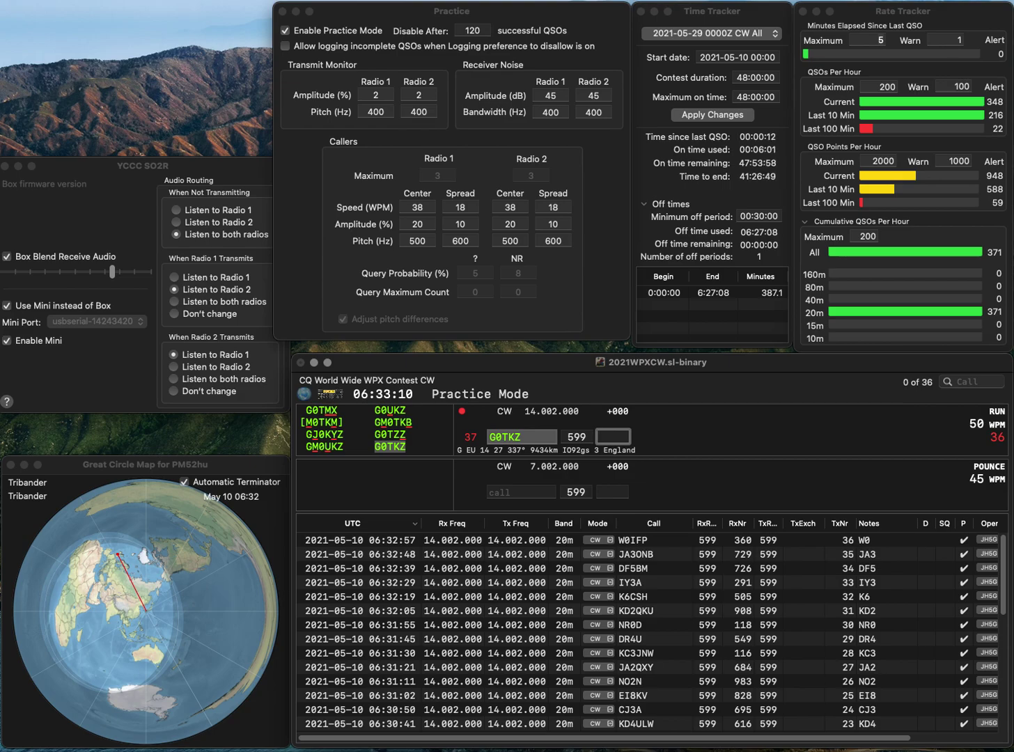
pyautogui.write('544')
pyautogui.press('Return')
pyautogui.write('OM0CV')
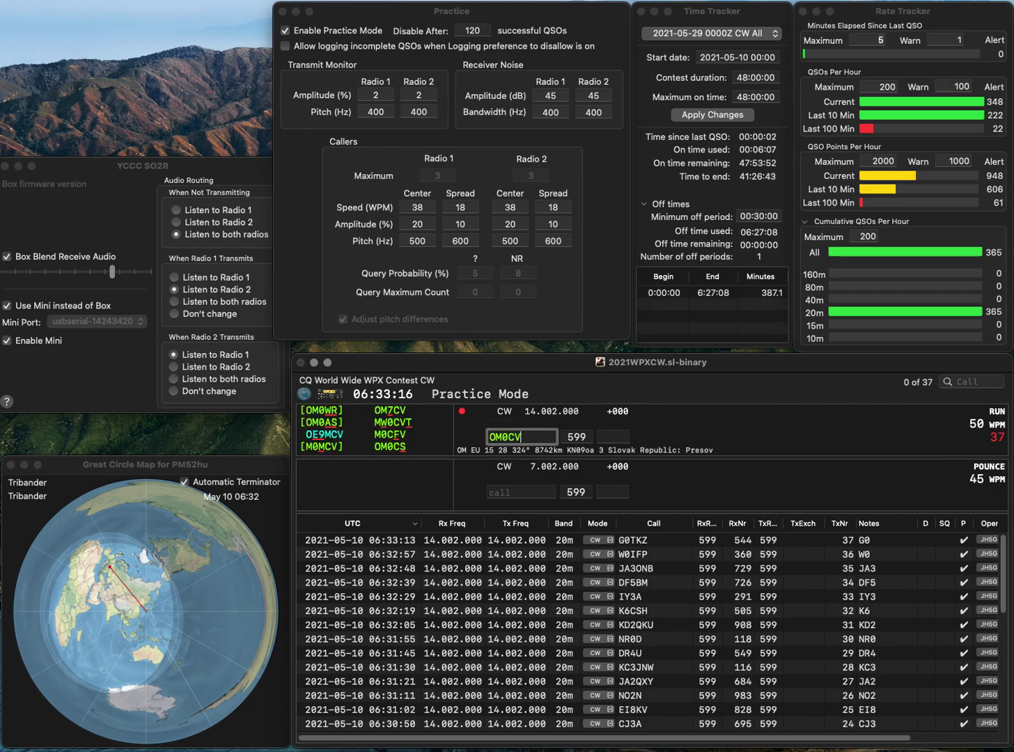
pyautogui.write('N')
pyautogui.press('Home')
pyautogui.press('Delete')
pyautogui.write('2')
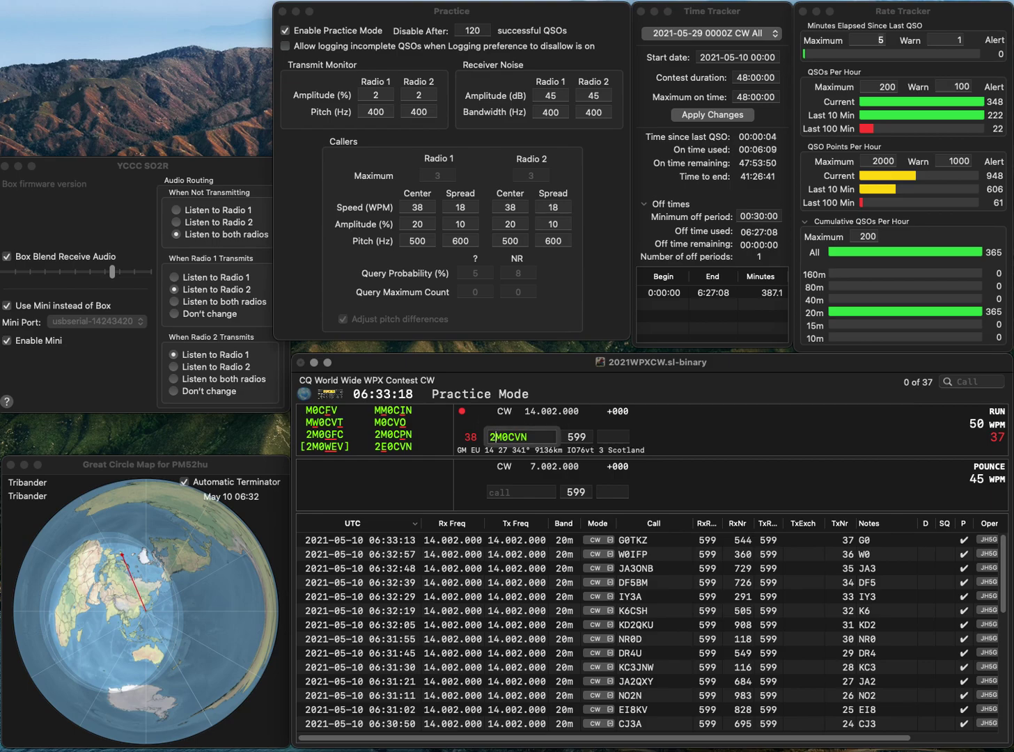
pyautogui.write('E')
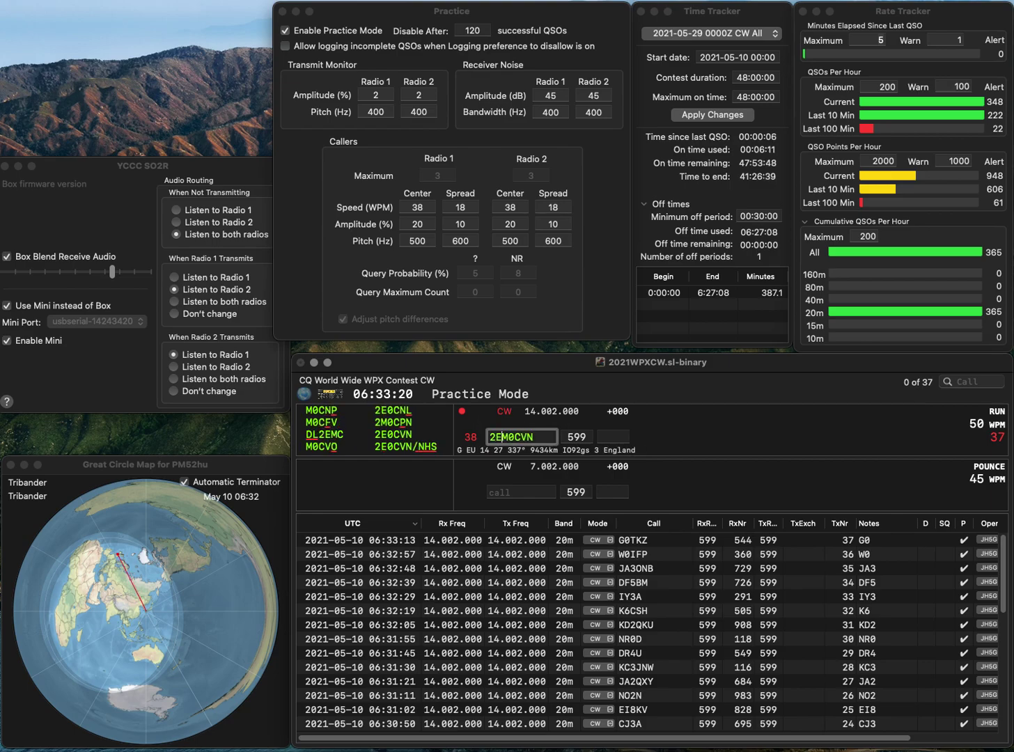
pyautogui.press('Delete')
pyautogui.press('space')
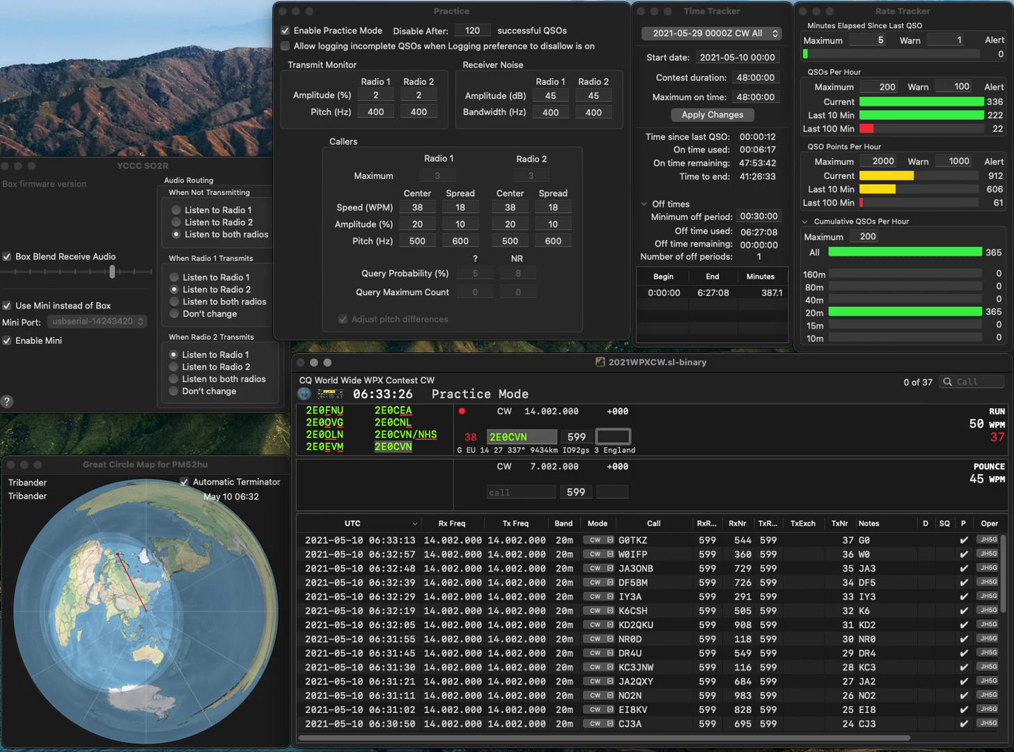
pyautogui.write('612')
pyautogui.press('Return')
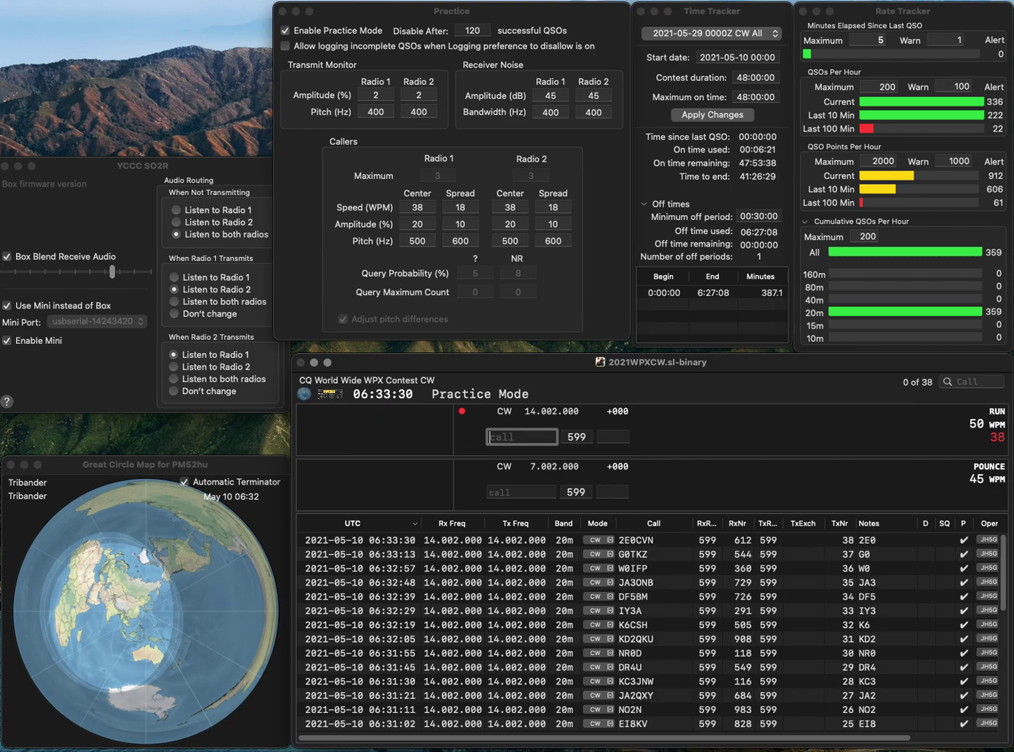
# - Log the practice CW contact with AA0AO on 14.002 MHz, report 599 and received serial number 588
pyautogui.write('AA0AO')
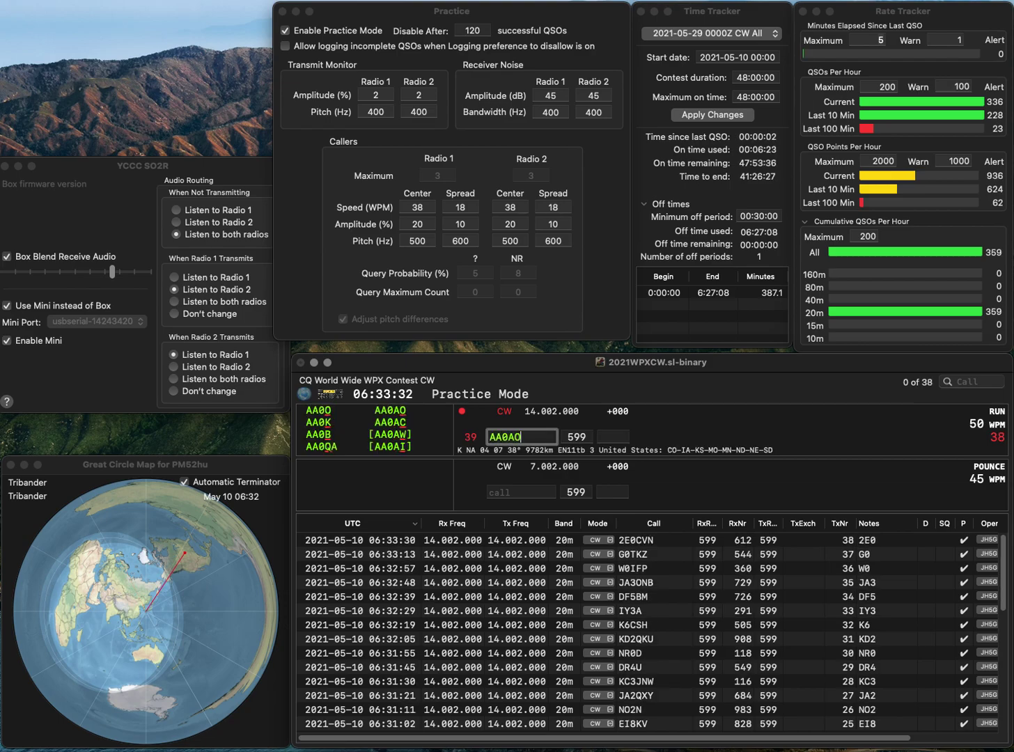
pyautogui.press('Return')
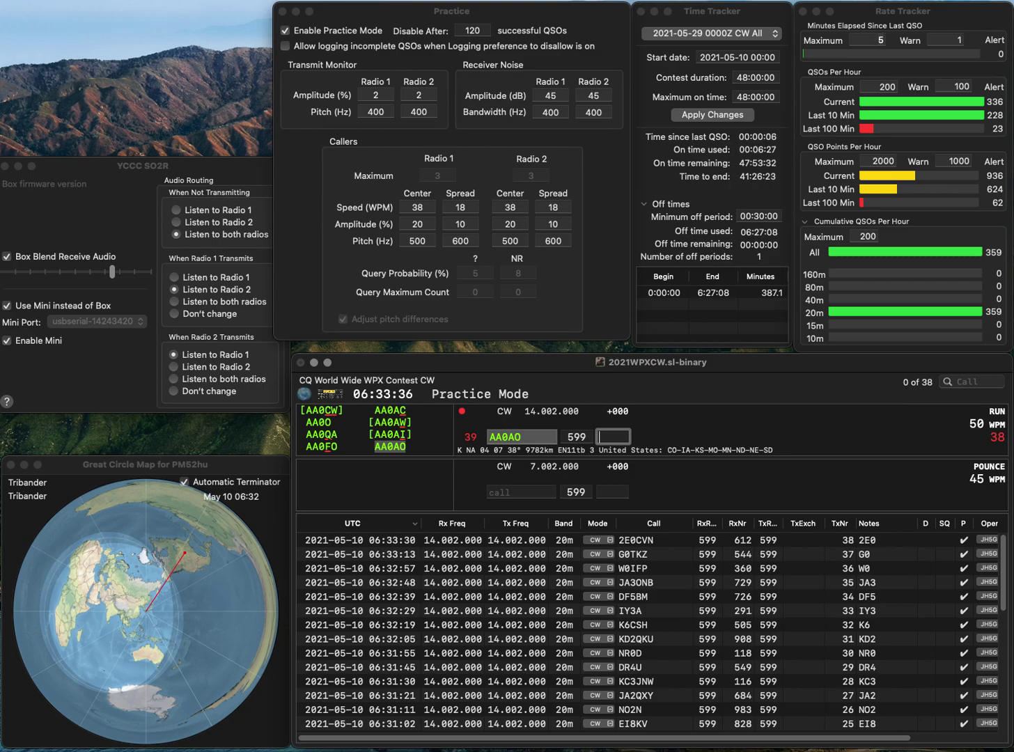
pyautogui.write('88')
pyautogui.press('Return')
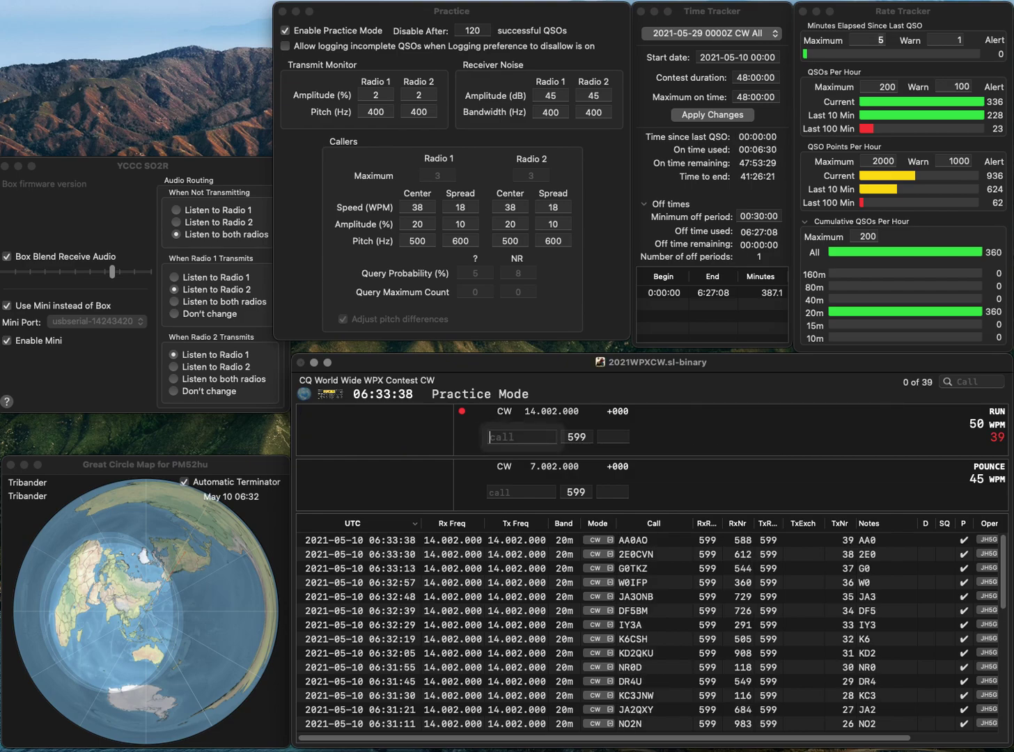
pyautogui.write('JA4')
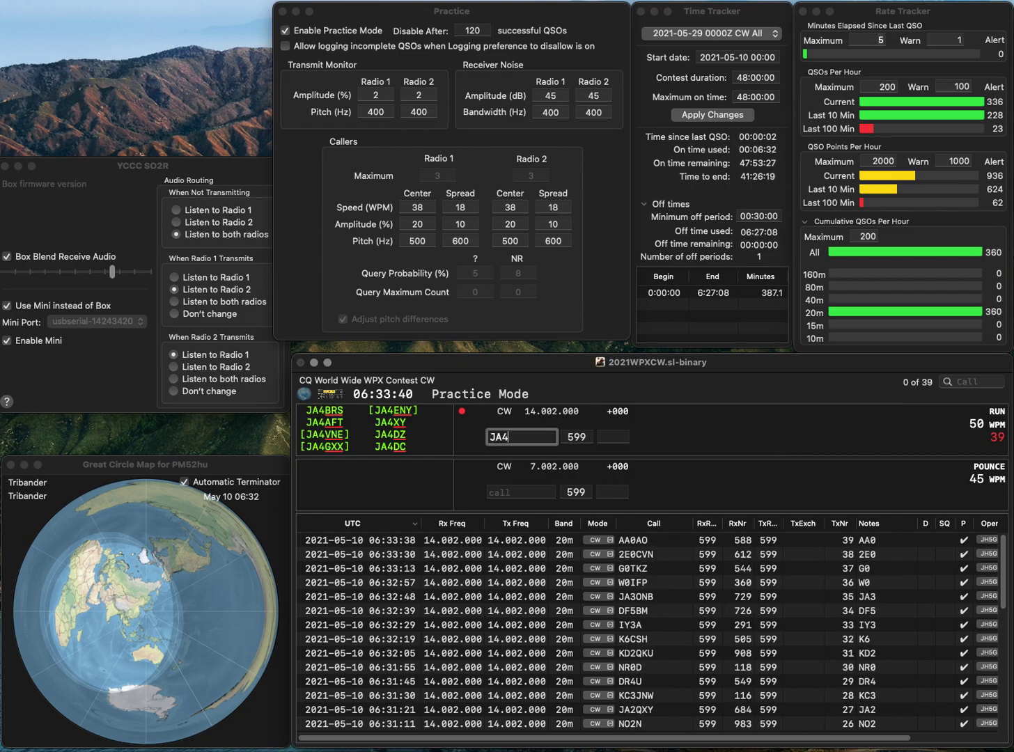
pyautogui.write('XHF/3')
pyautogui.press('Return')
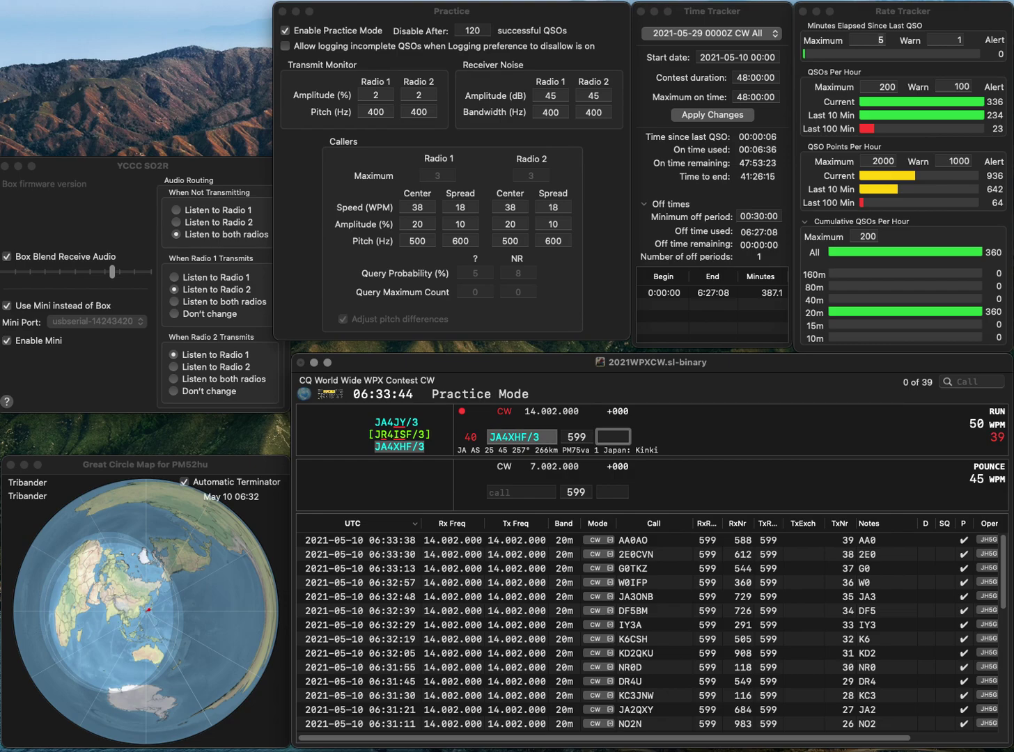
pyautogui.write('197')
pyautogui.press('Return')
pyautogui.write('W3FLH')
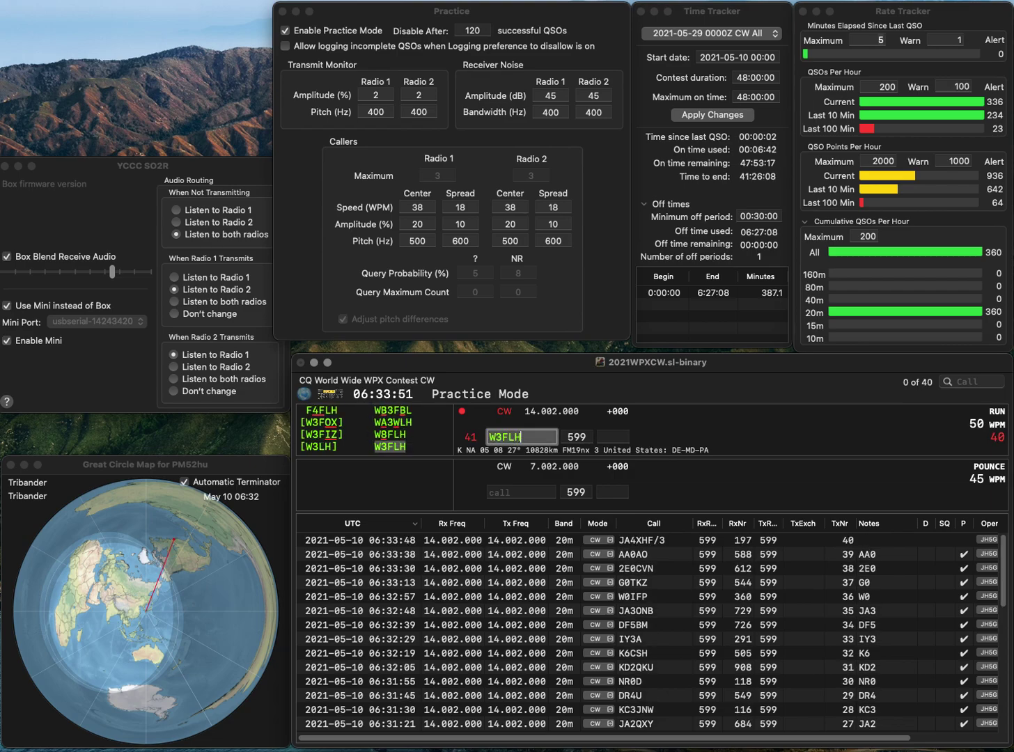
pyautogui.press('Return')
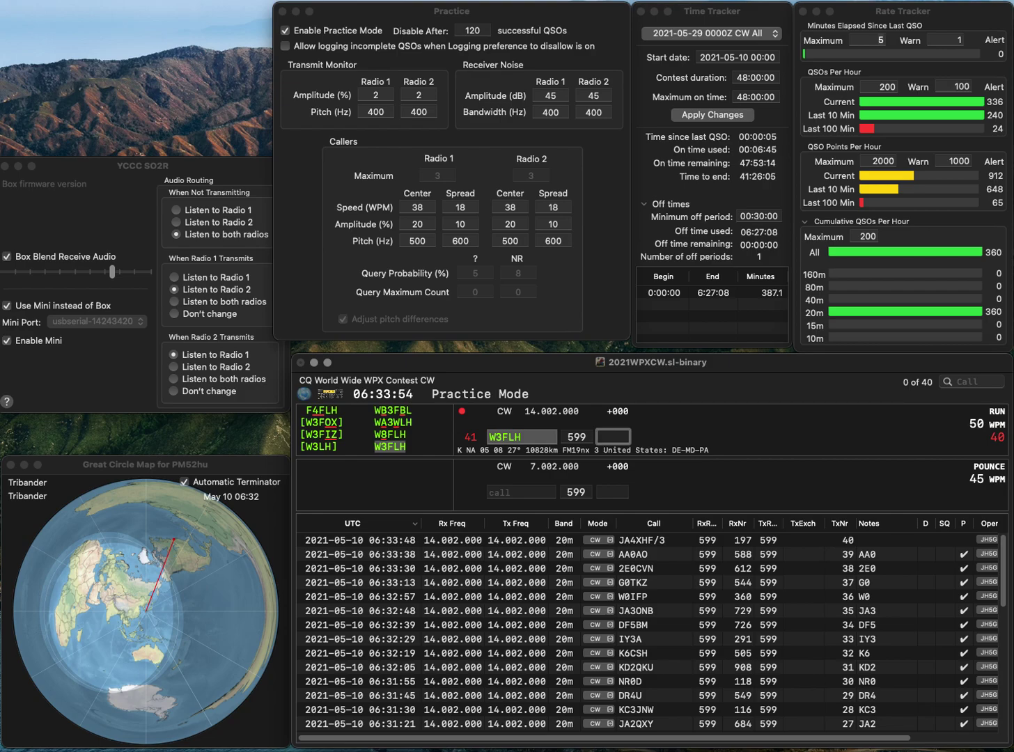
pyautogui.write('902')
pyautogui.press('Return')
pyautogui.write('UR5UZ')
pyautogui.press('space')
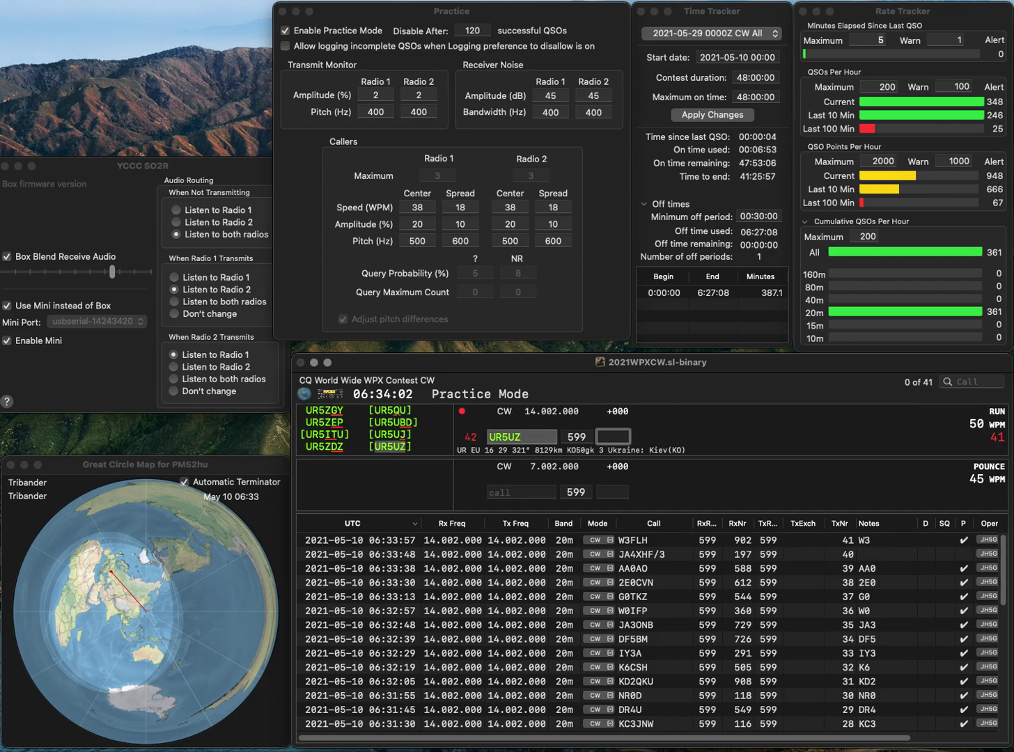
pyautogui.write('152')
pyautogui.press('Return')
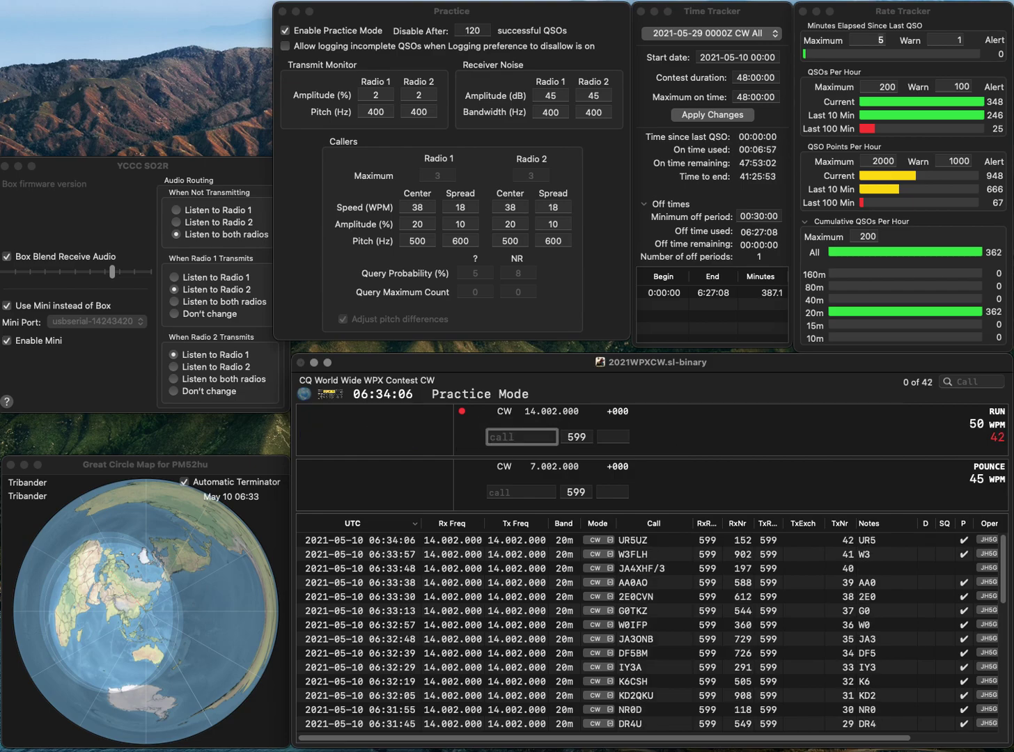
# - Log the practice CW contact with DQ5M on 14.002 MHz, report 599 and received serial number 356
pyautogui.write('DQ5M')
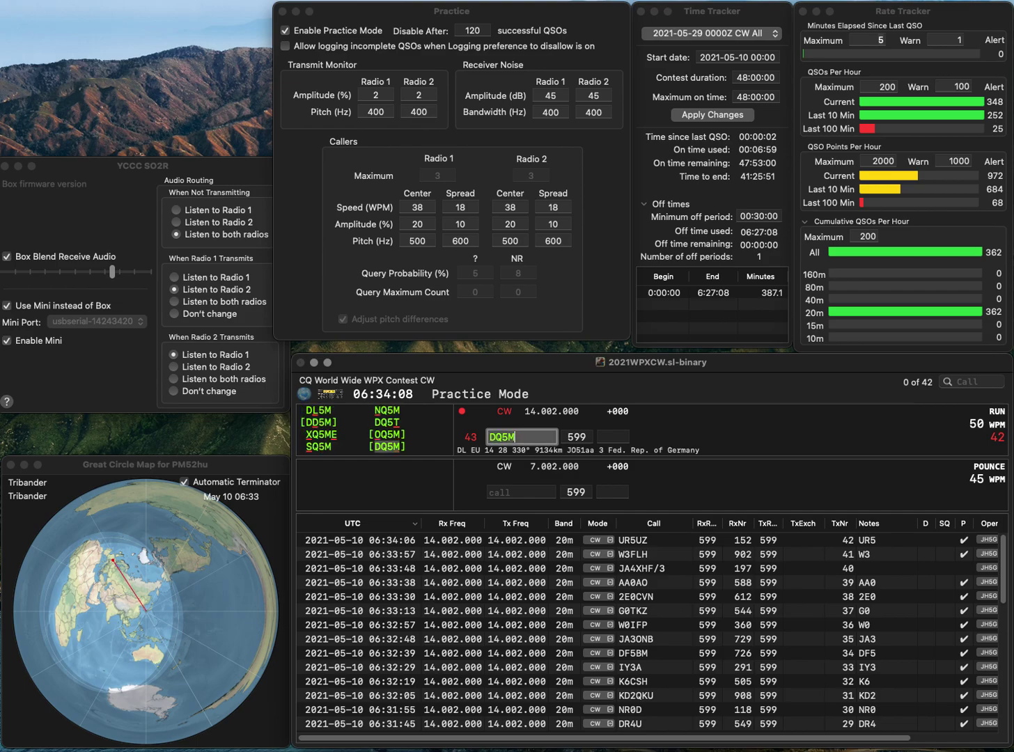
pyautogui.press('space')
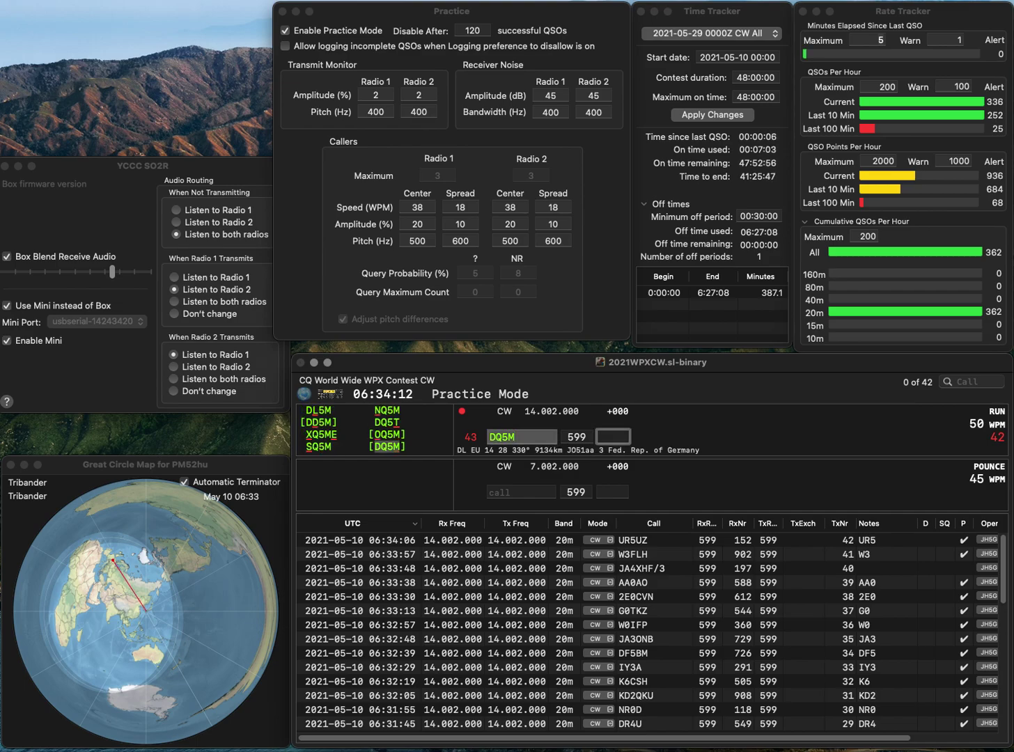
pyautogui.write('356')
pyautogui.press('Return')
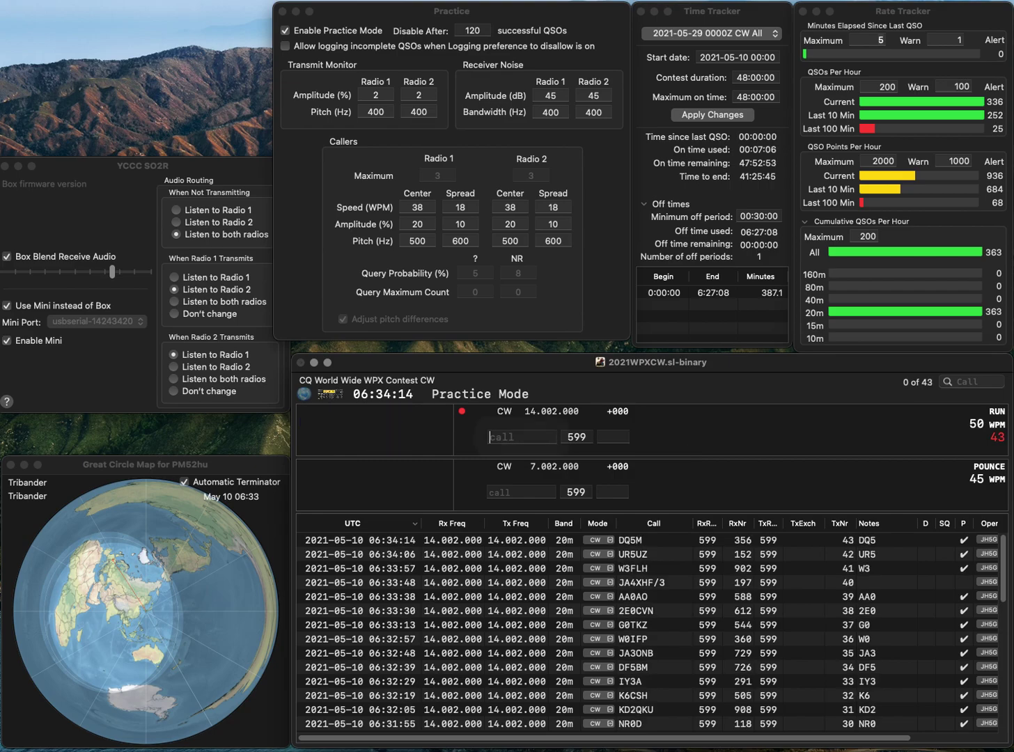
pyautogui.write('JF3')
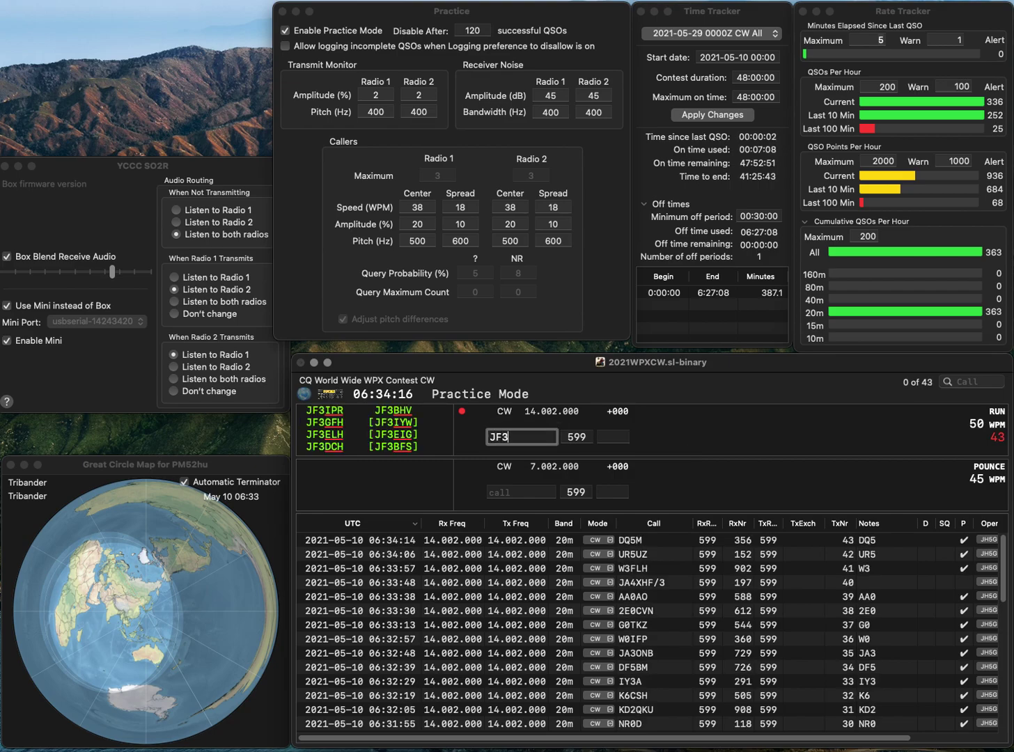
pyautogui.write('ITH')
pyautogui.press('Return')
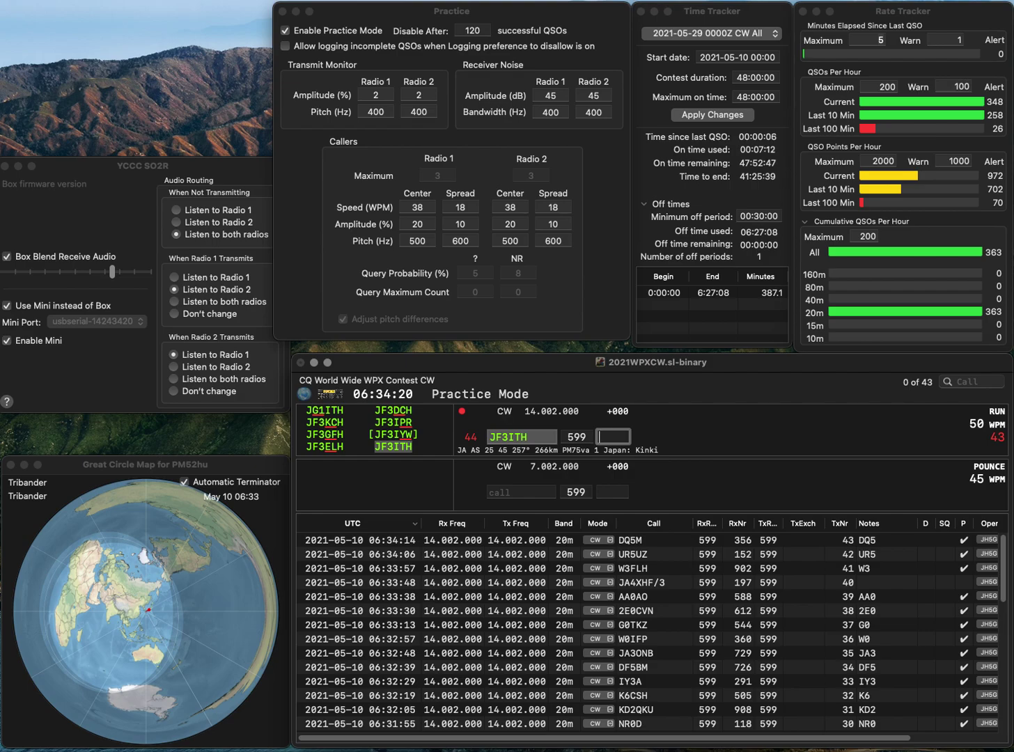
pyautogui.write('877')
pyautogui.press('Return')
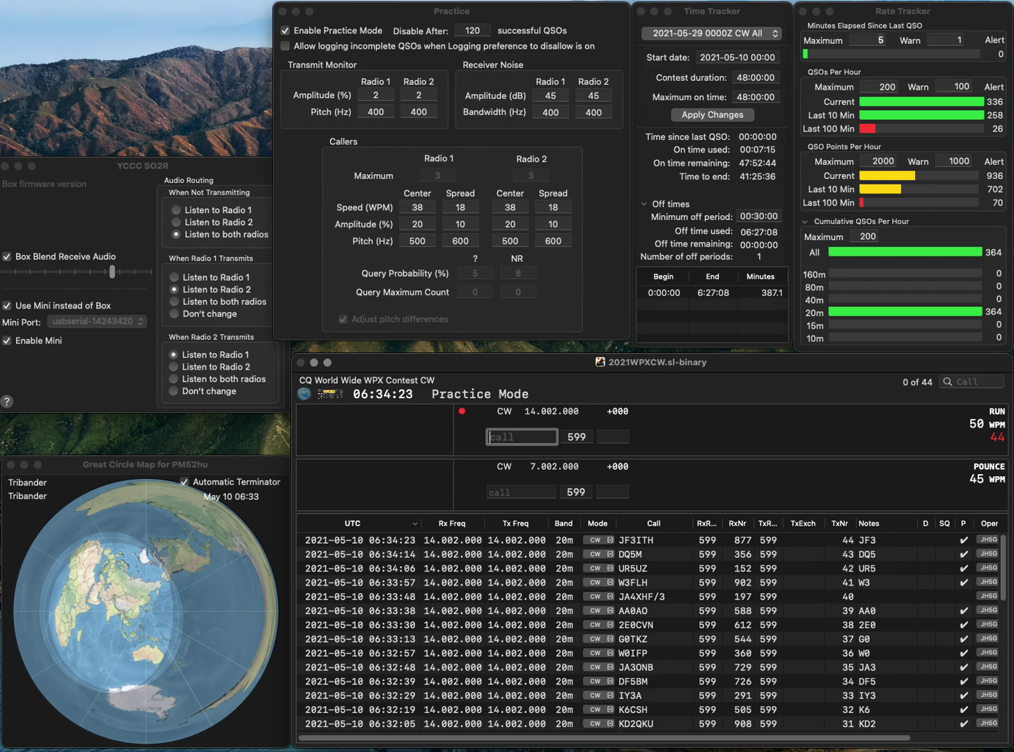
# - Log the practice CW contact with WA8QYJ on 14.002 MHz, report 599 and received serial number 641
pyautogui.write('WA8QYJ')
pyautogui.press('Return')
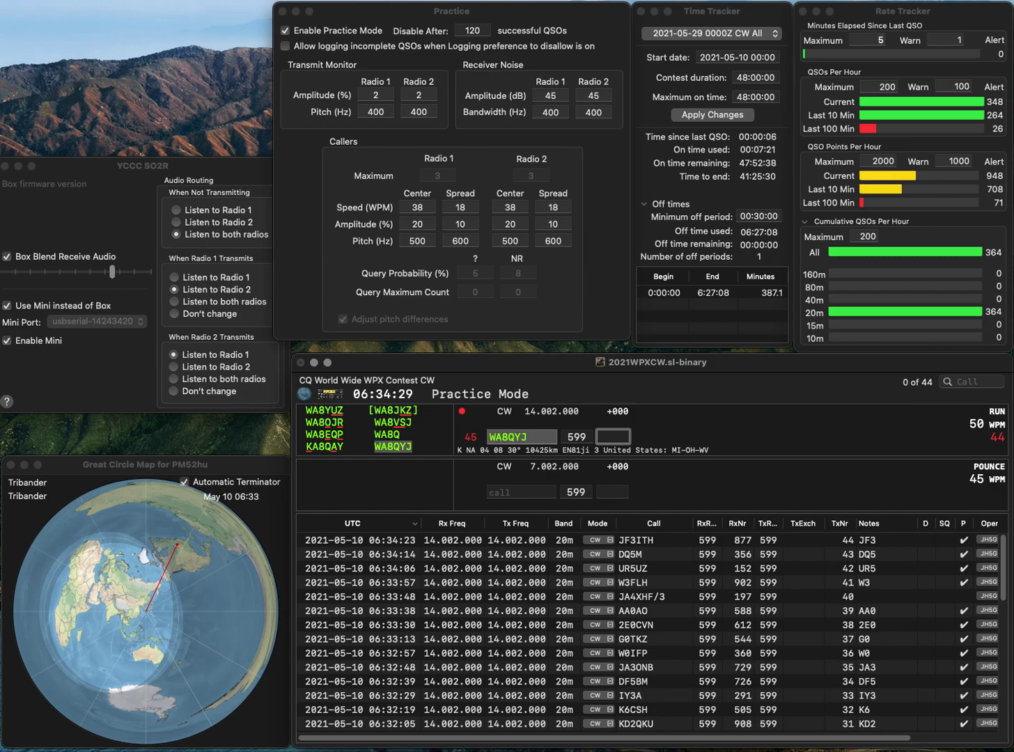
pyautogui.write('41')
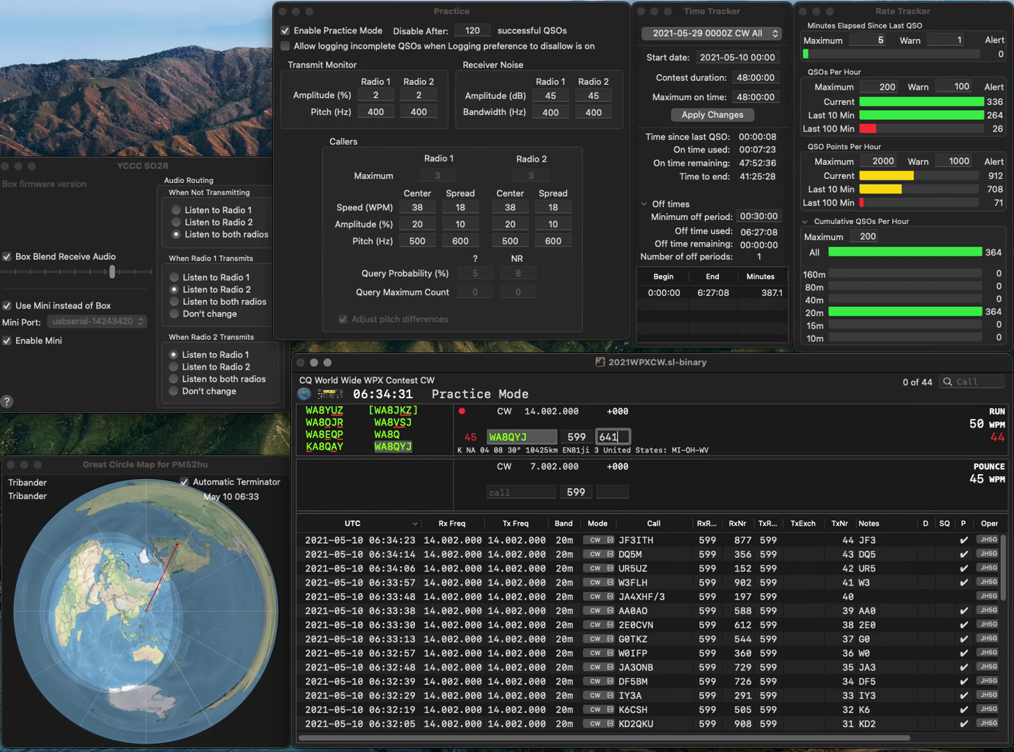
pyautogui.press('Return')
pyautogui.write('IZ')
pyautogui.press('Return')
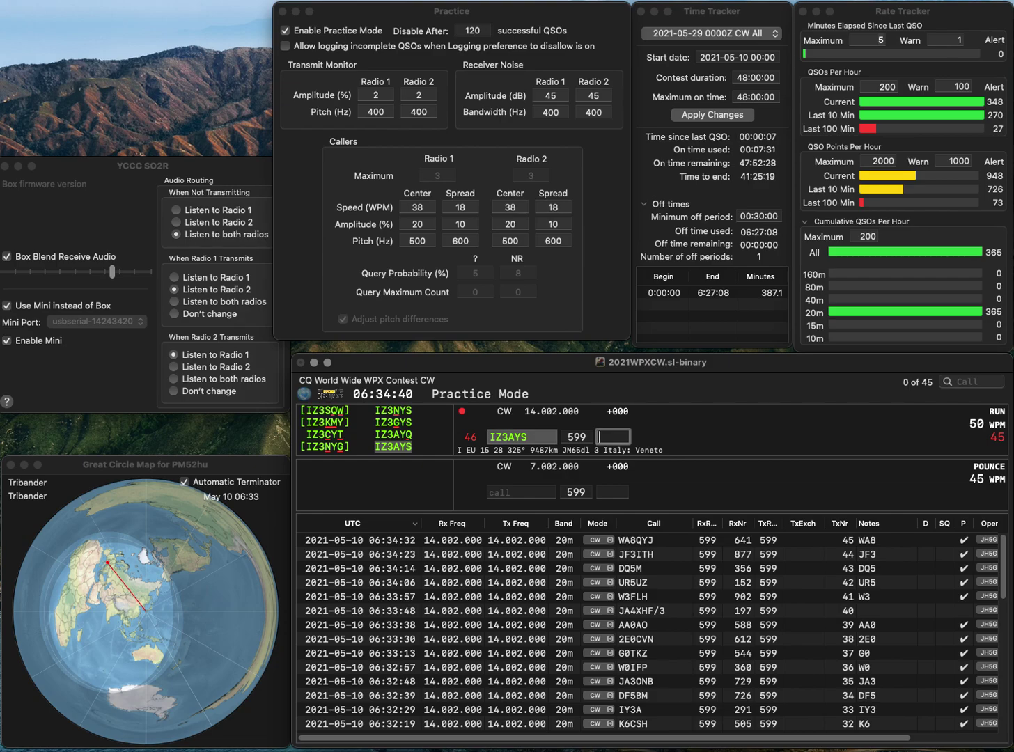
pyautogui.write('620')
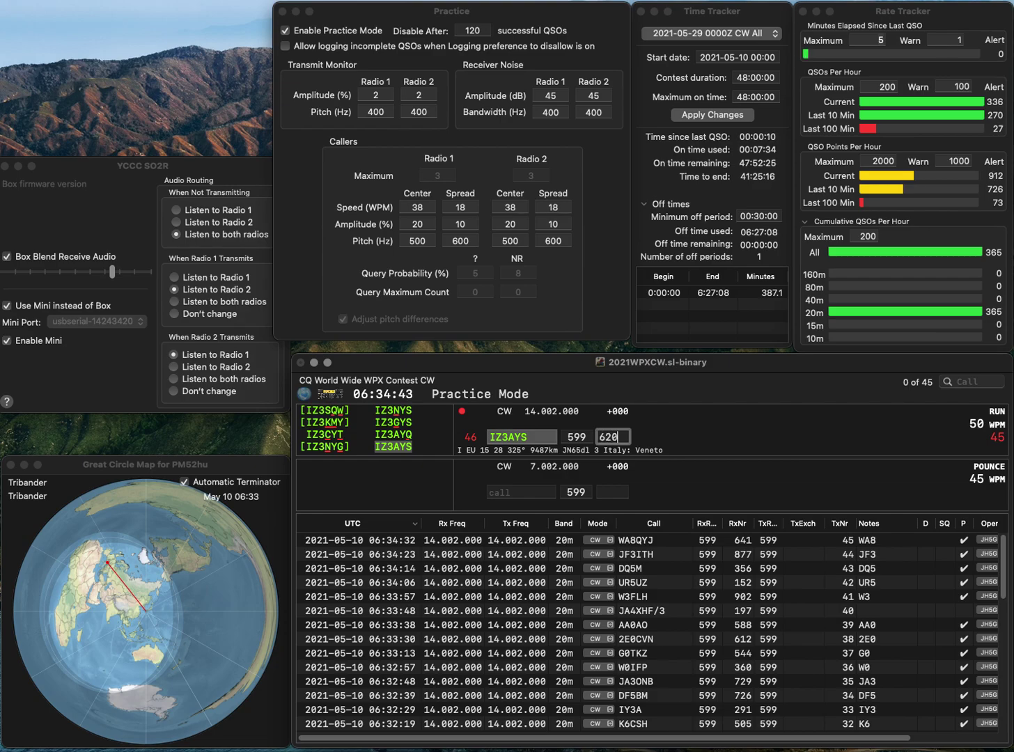
pyautogui.press('Return')
# - Log the practice CW contact with NL7P on 14.002 MHz, report 599 and received serial number 979
pyautogui.write('N')
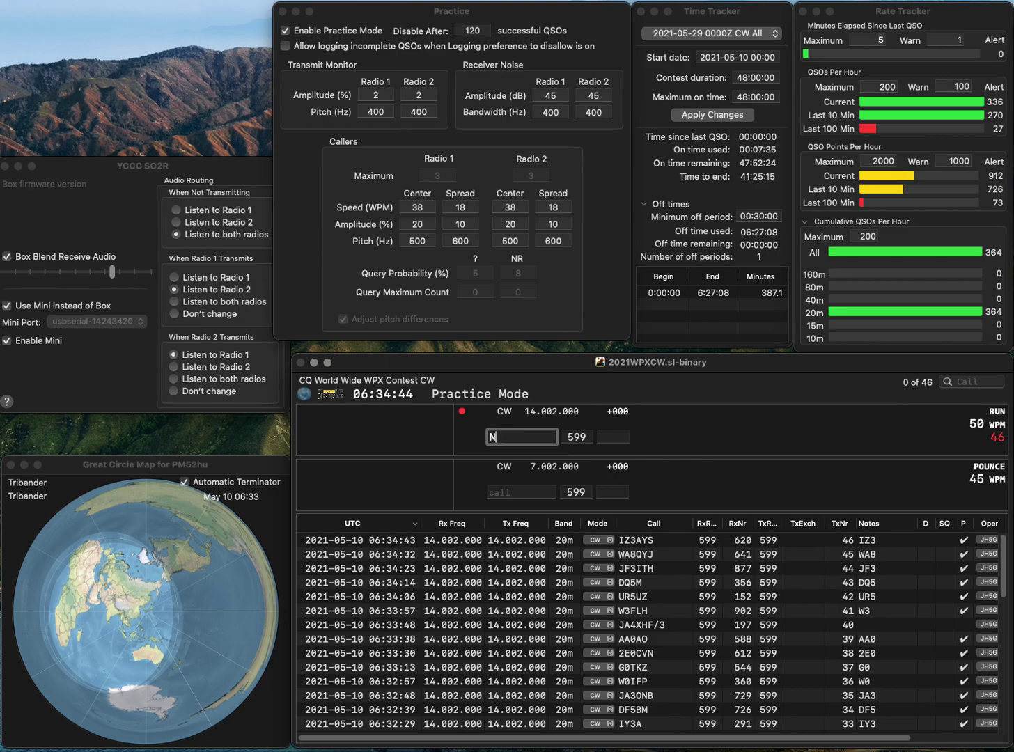
pyautogui.write('L7P')
pyautogui.press('Return')
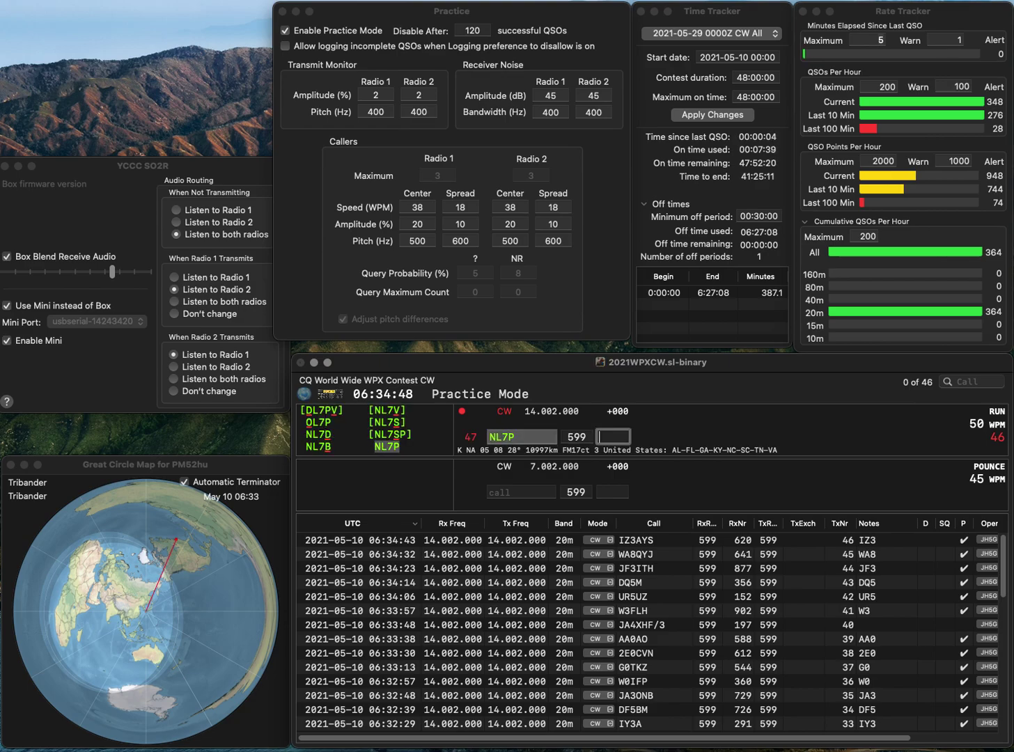
pyautogui.write('979')
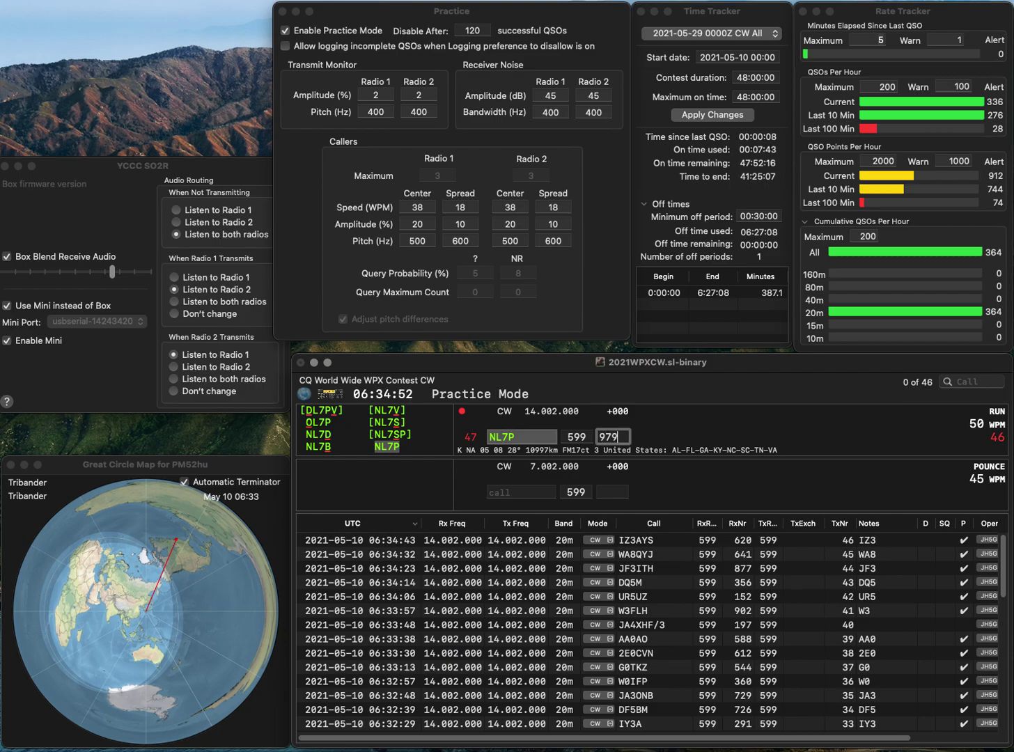
pyautogui.press('Return')
# - Log the practice CW contact with UY3AW on 14.002 MHz, report 599 and received serial number 469
pyautogui.write('UY')
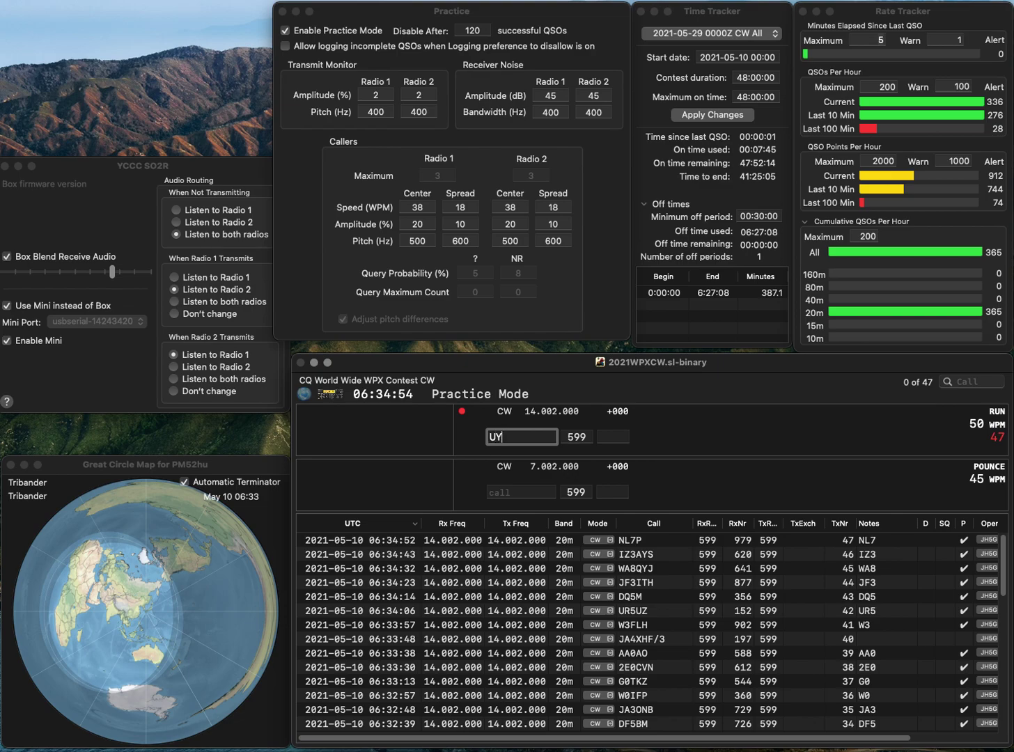
pyautogui.write('3AW')
pyautogui.press('Return')
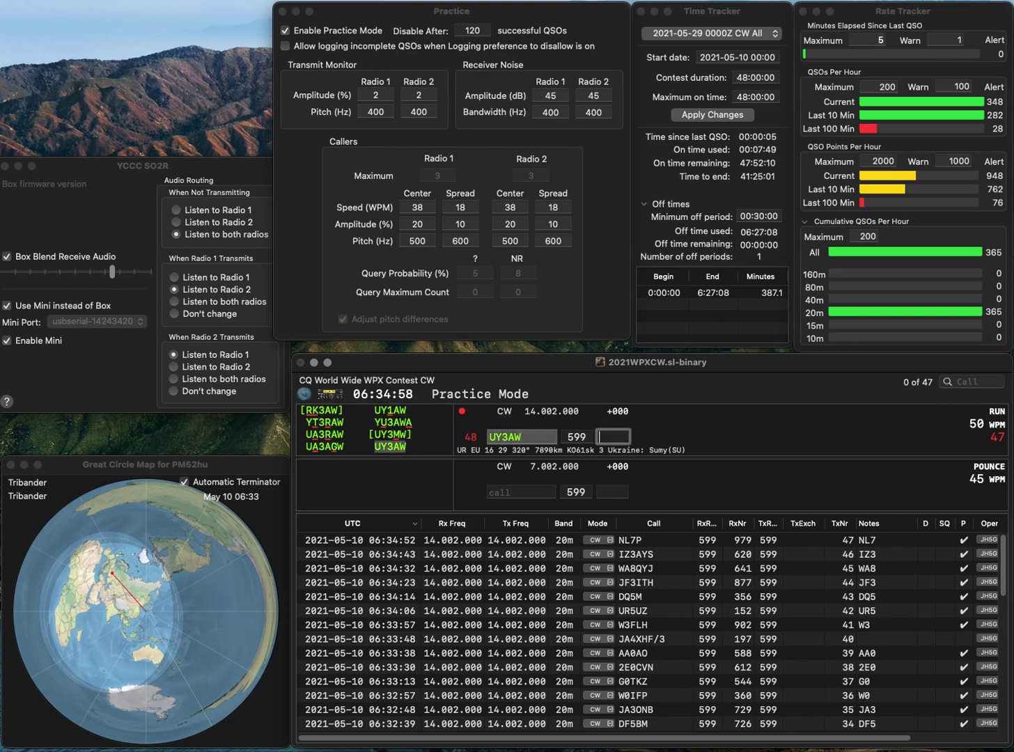
pyautogui.write('469')
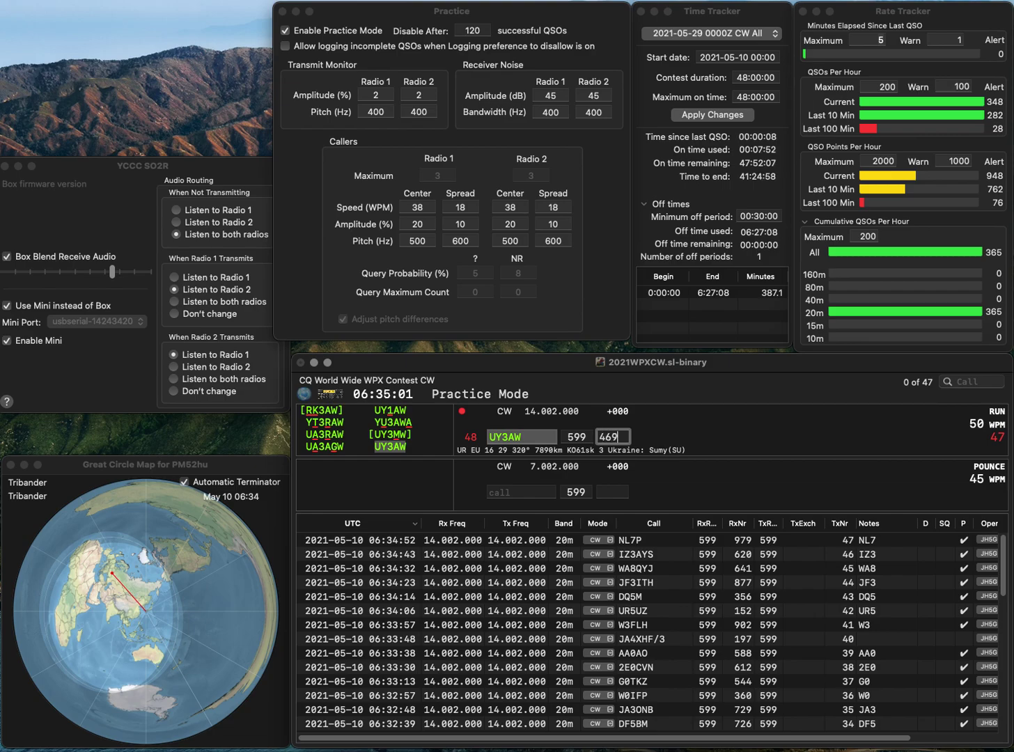
pyautogui.press('Return')
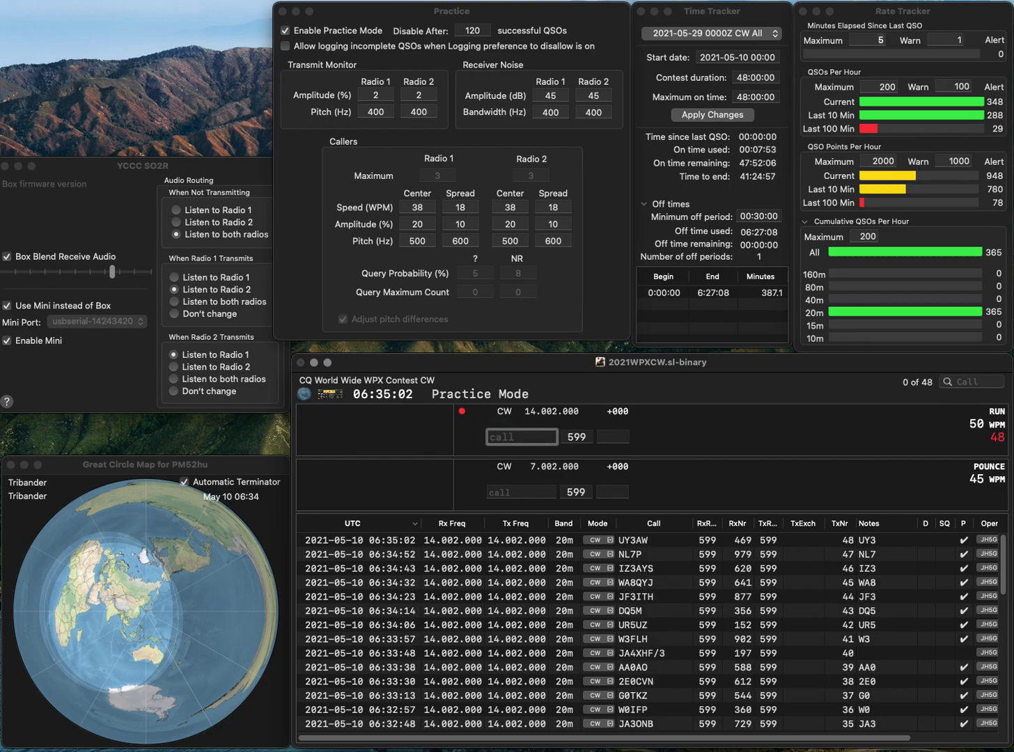
pyautogui.write('VE2J')
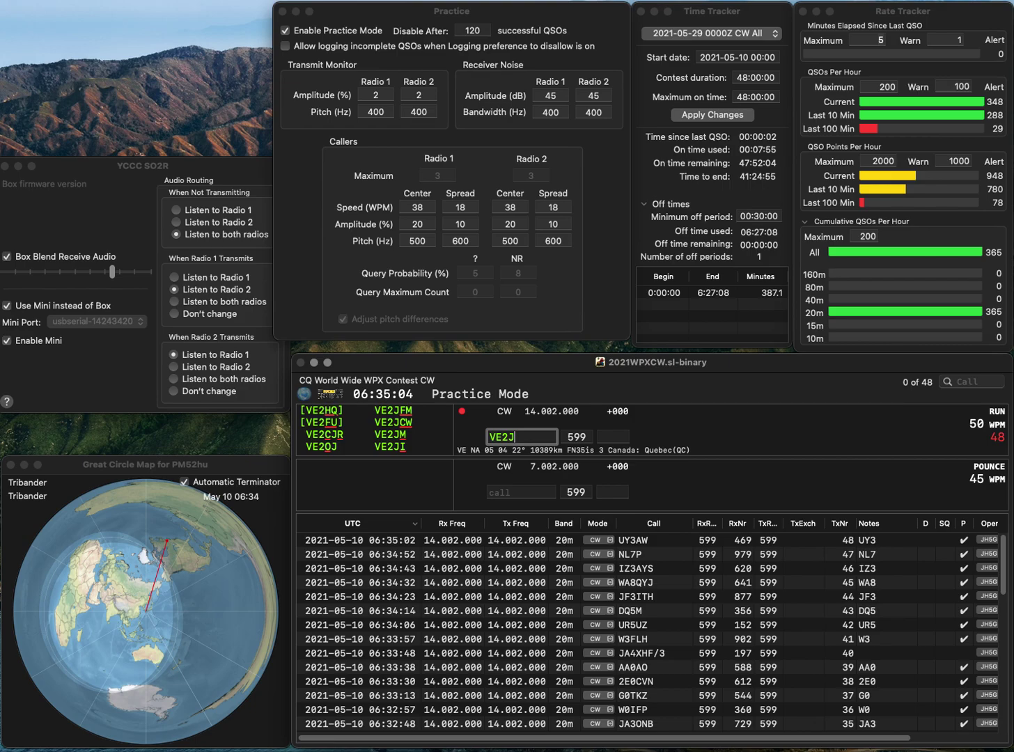
pyautogui.write('H')
pyautogui.press('BackSpace')
pyautogui.press('BackSpace')
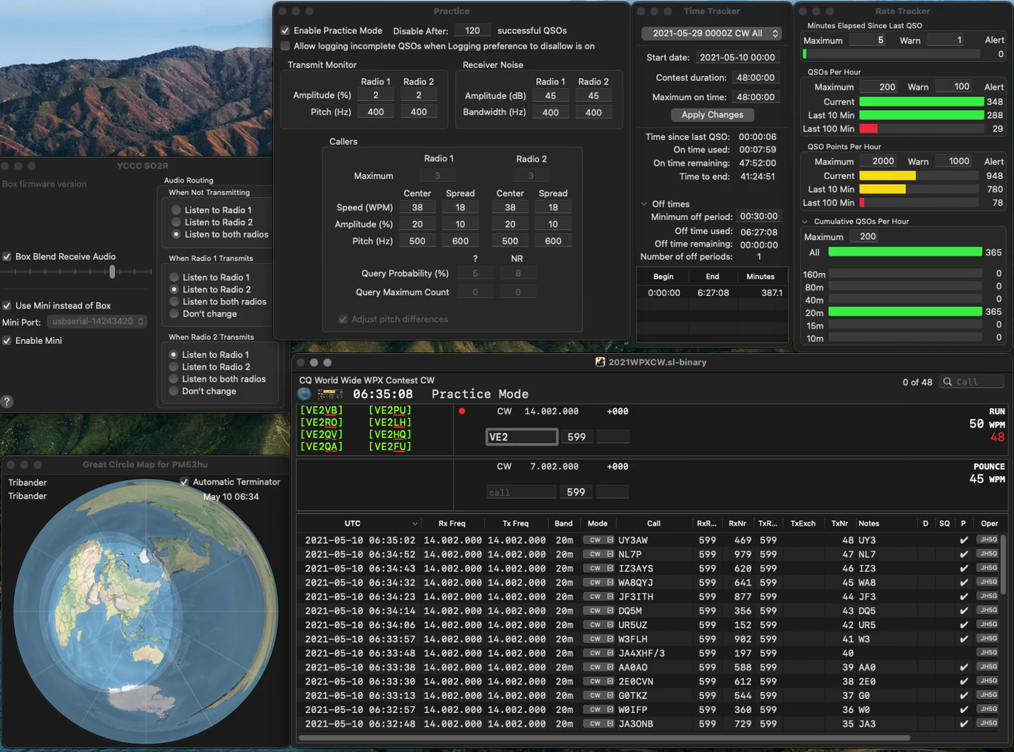
pyautogui.write('WRL')
pyautogui.press('BackSpace')
pyautogui.write('3')
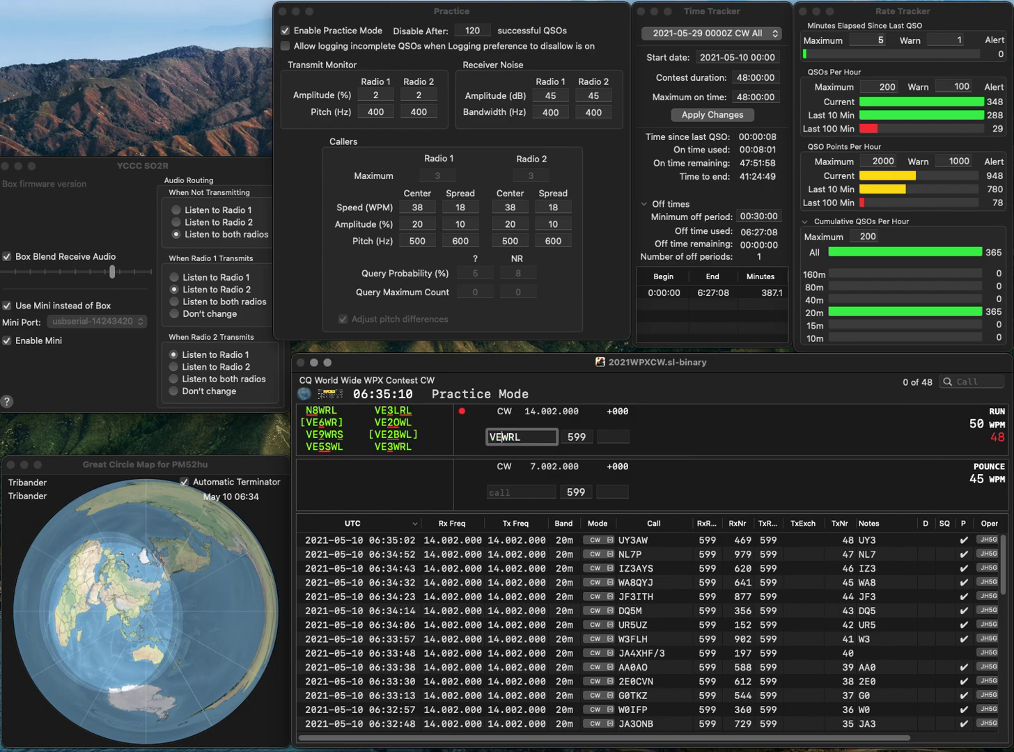
pyautogui.press('Return')
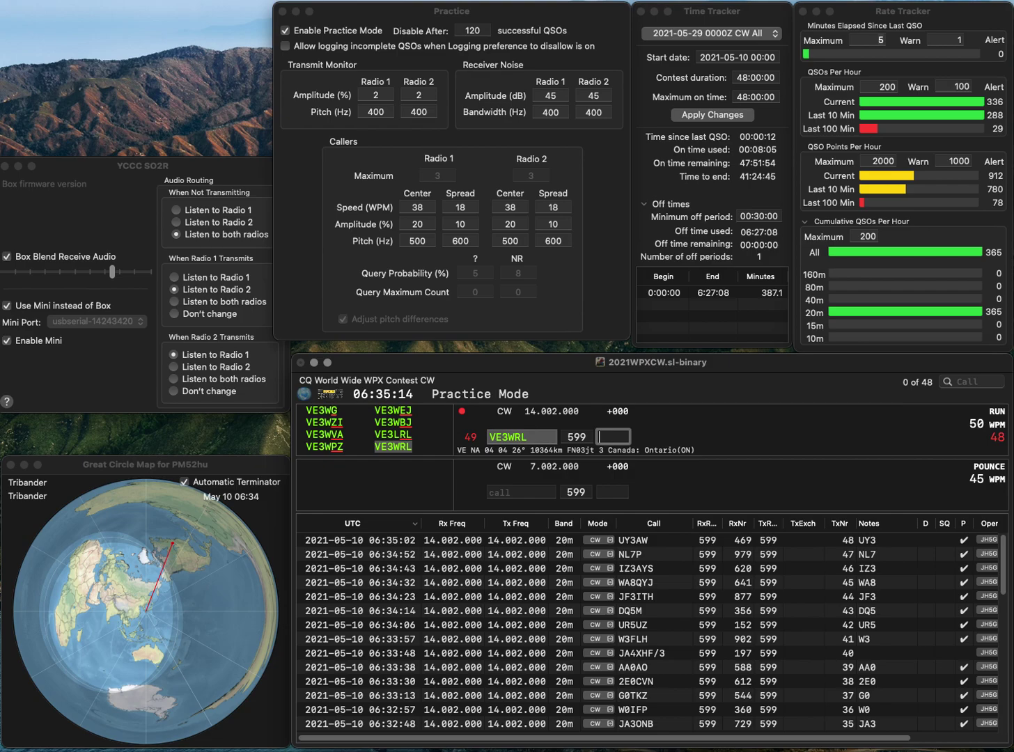
pyautogui.write('41')
pyautogui.press('Return')
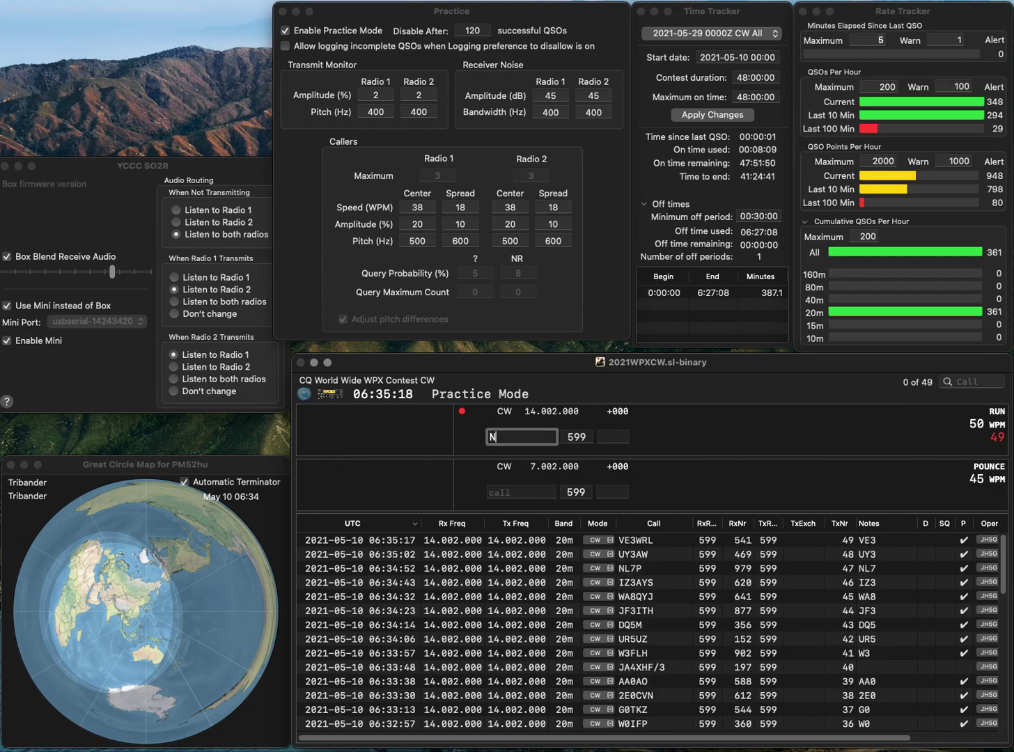
# - Log the practice CW contact with NY1V on 14.002 MHz, report 599 and received serial number 141
pyautogui.write('NY1V')
pyautogui.press('space')
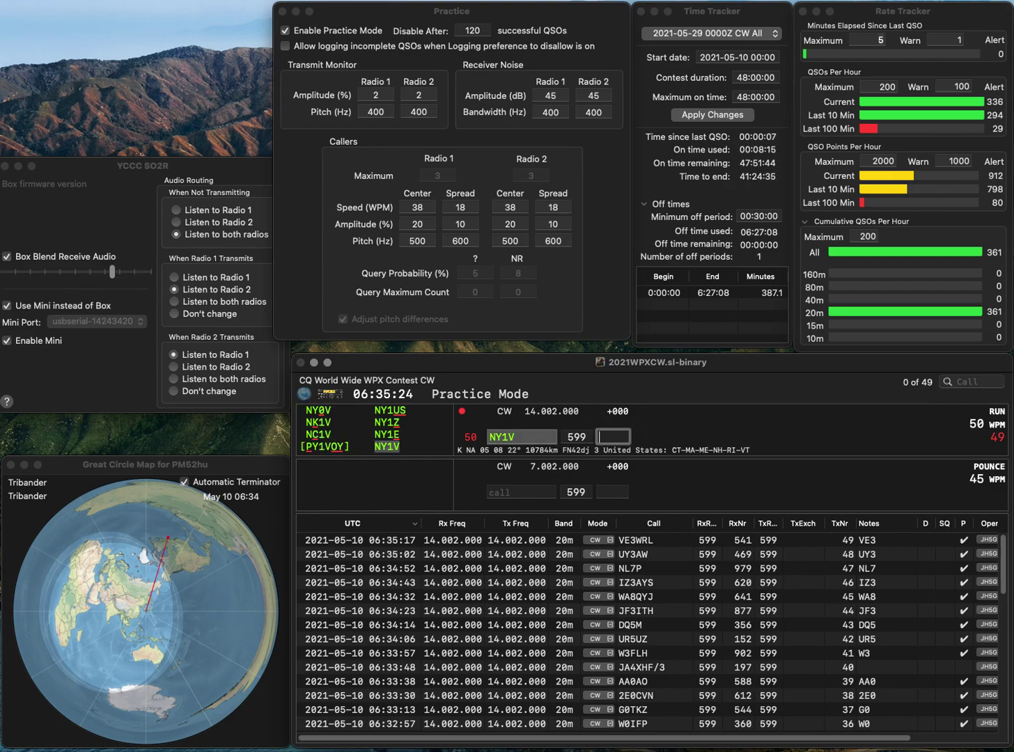
pyautogui.write('41')
pyautogui.press('Return')
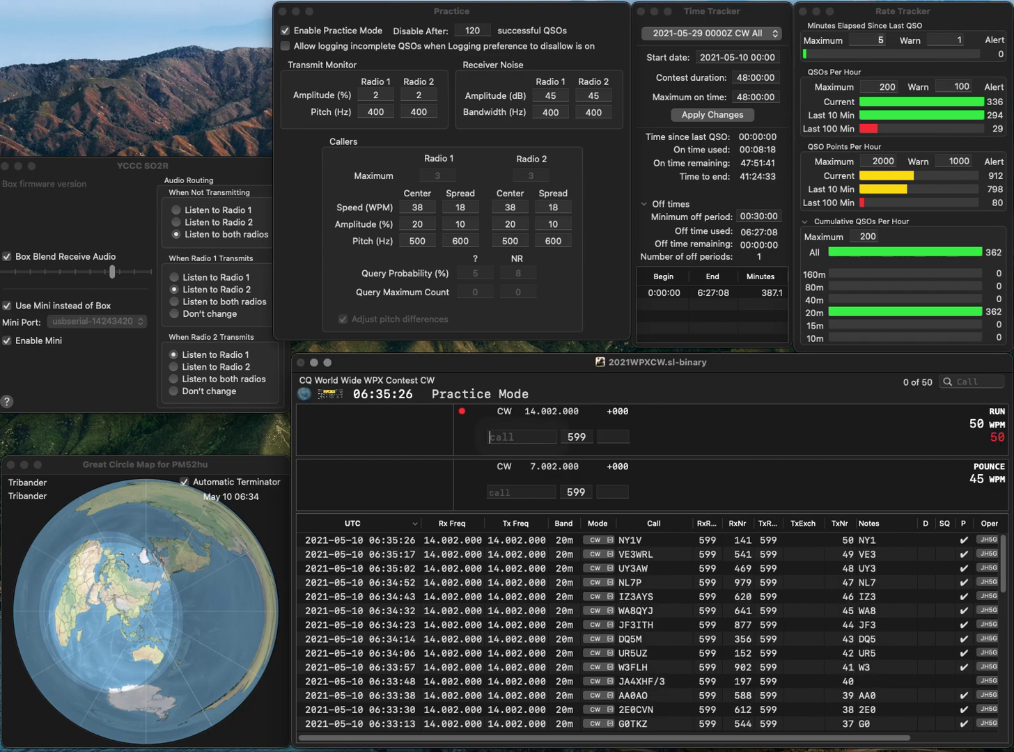
pyautogui.write('GM3DR')
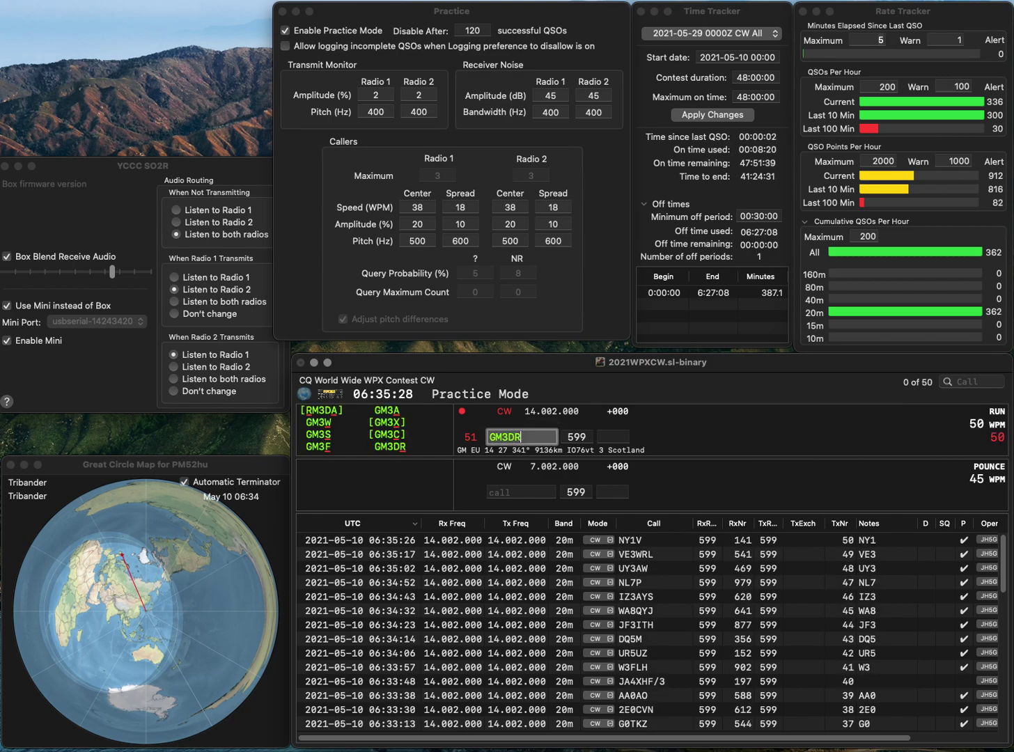
pyautogui.press('Return')
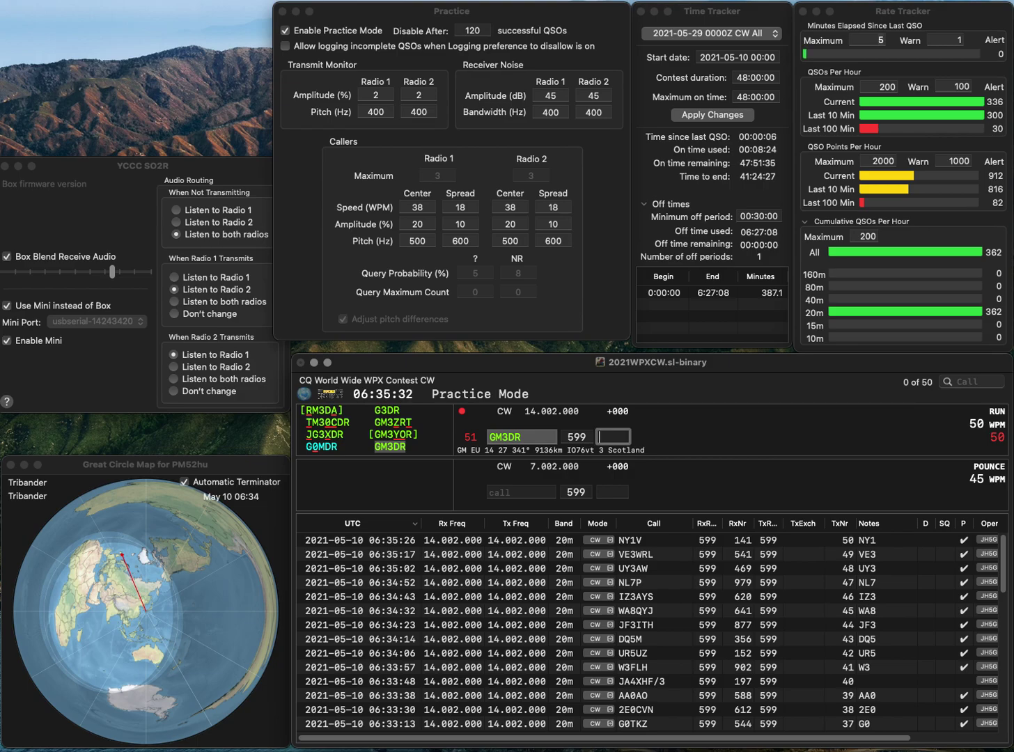
pyautogui.write('86')
pyautogui.press('Return')
pyautogui.write('RAI')
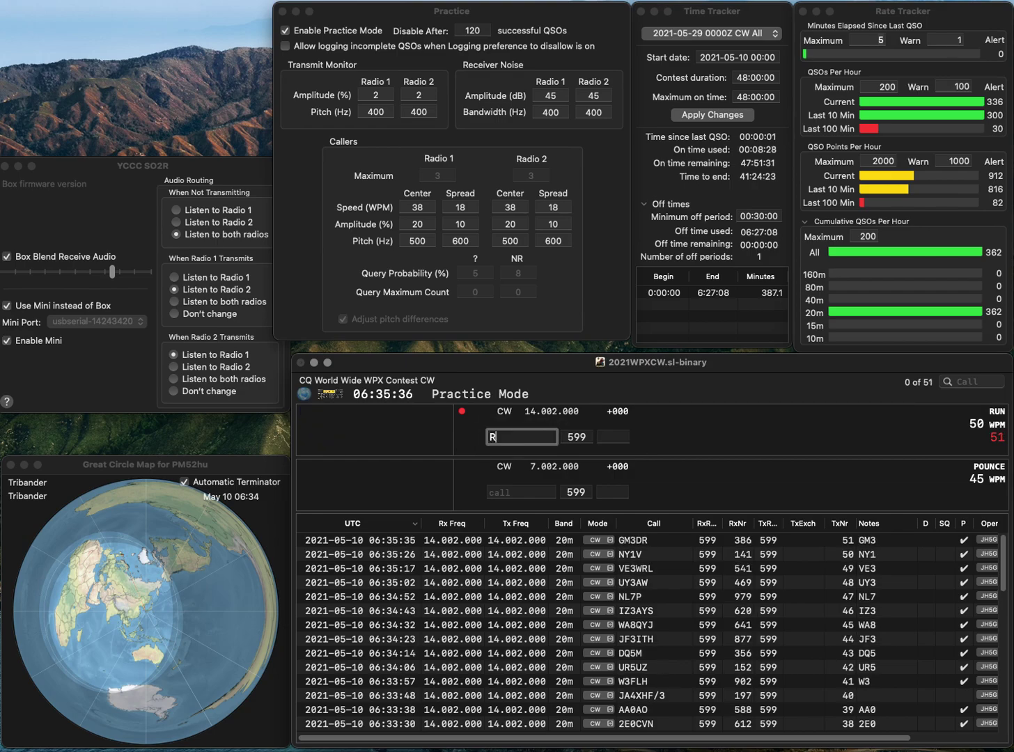
pyautogui.press('Left')
pyautogui.press('Left')
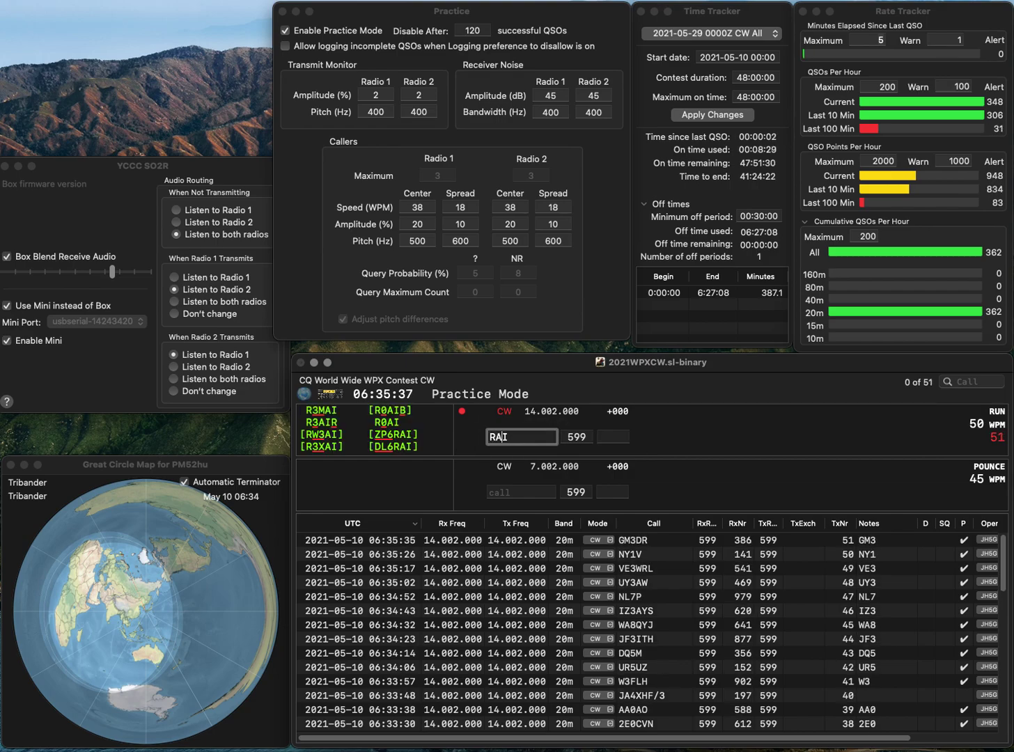
pyautogui.write('W1')
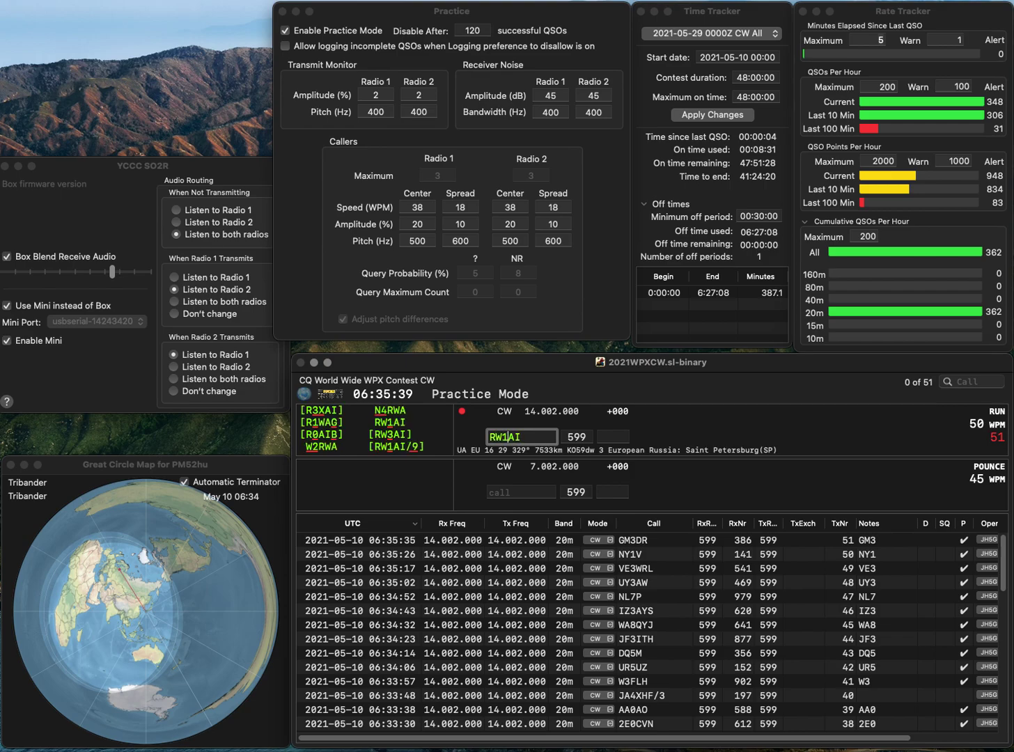
pyautogui.press('Return')
pyautogui.write('694')
pyautogui.press('Return')
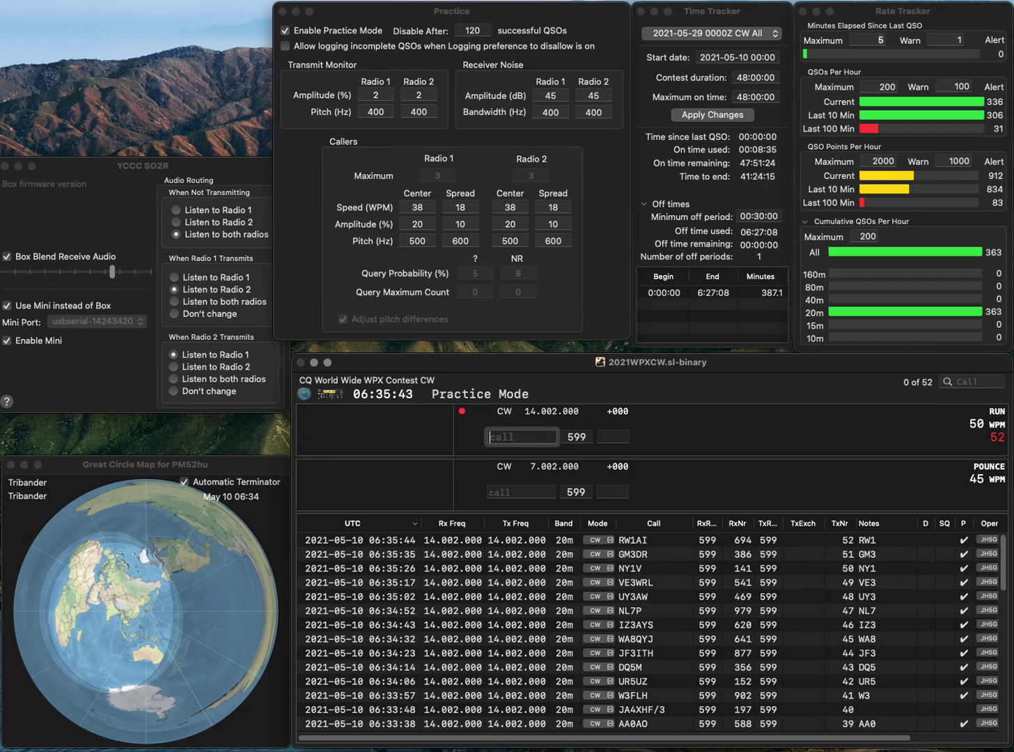
# - Log the practice CW contact with 4U75B on 14.002 MHz, report 599 and received serial number 518
pyautogui.write('U7')
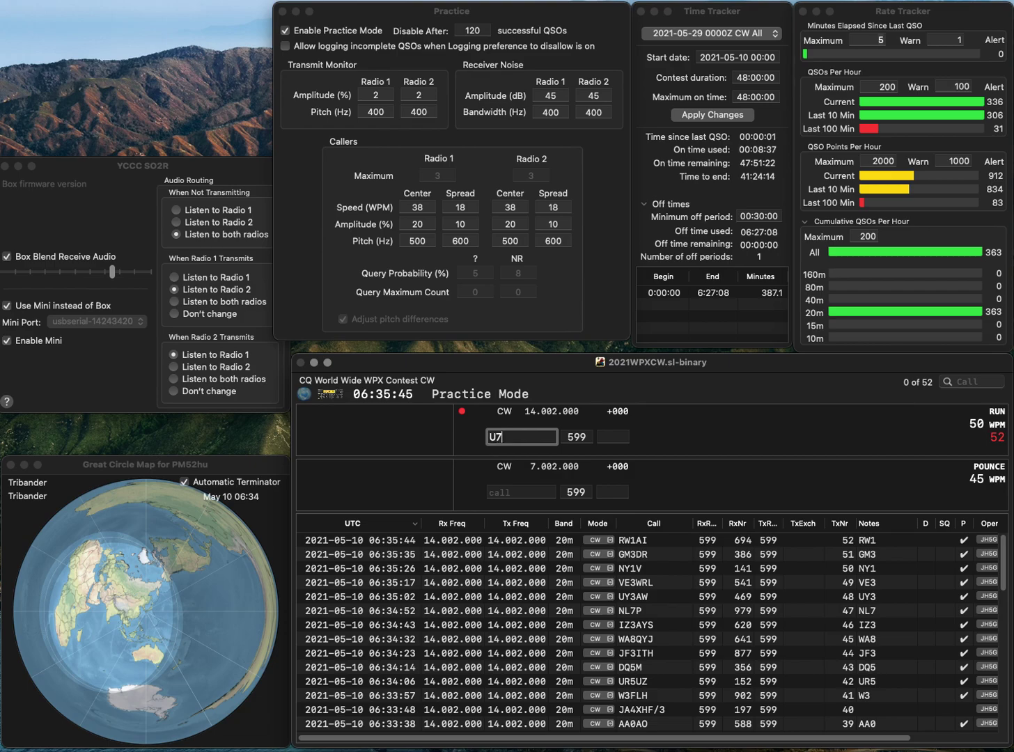
pyautogui.write('5B4')
pyautogui.press('Return')
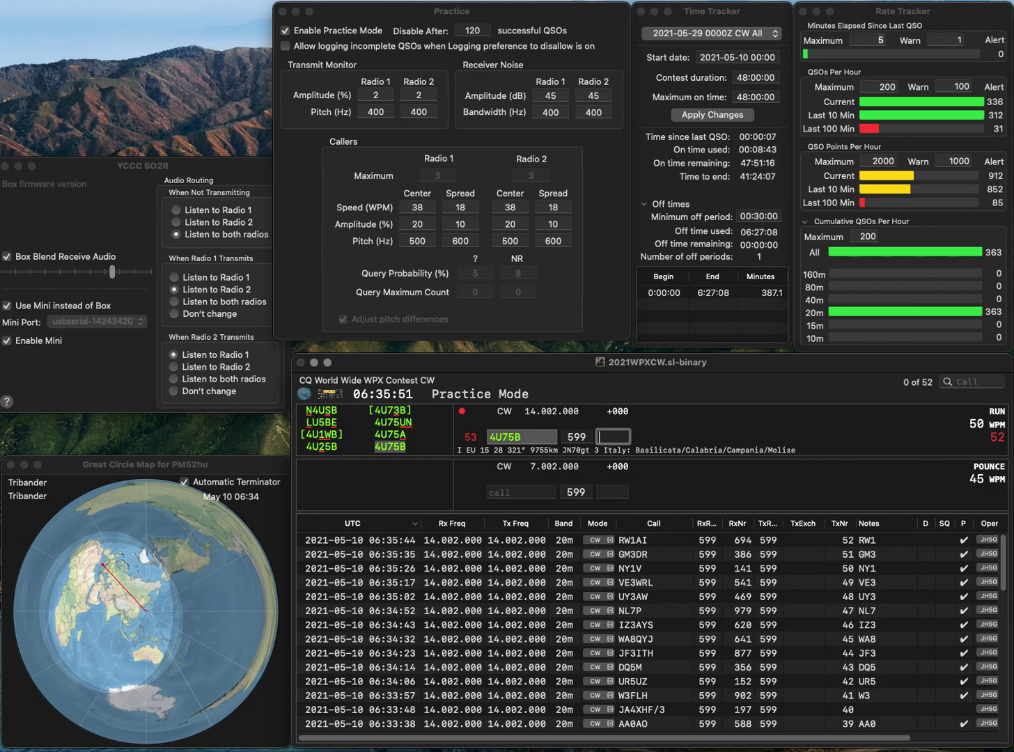
pyautogui.write('18')
pyautogui.press('Return')
# - Log the practice CW contact with OG5A on 14.002 MHz, report 599 and received serial number 389
pyautogui.write('GA')
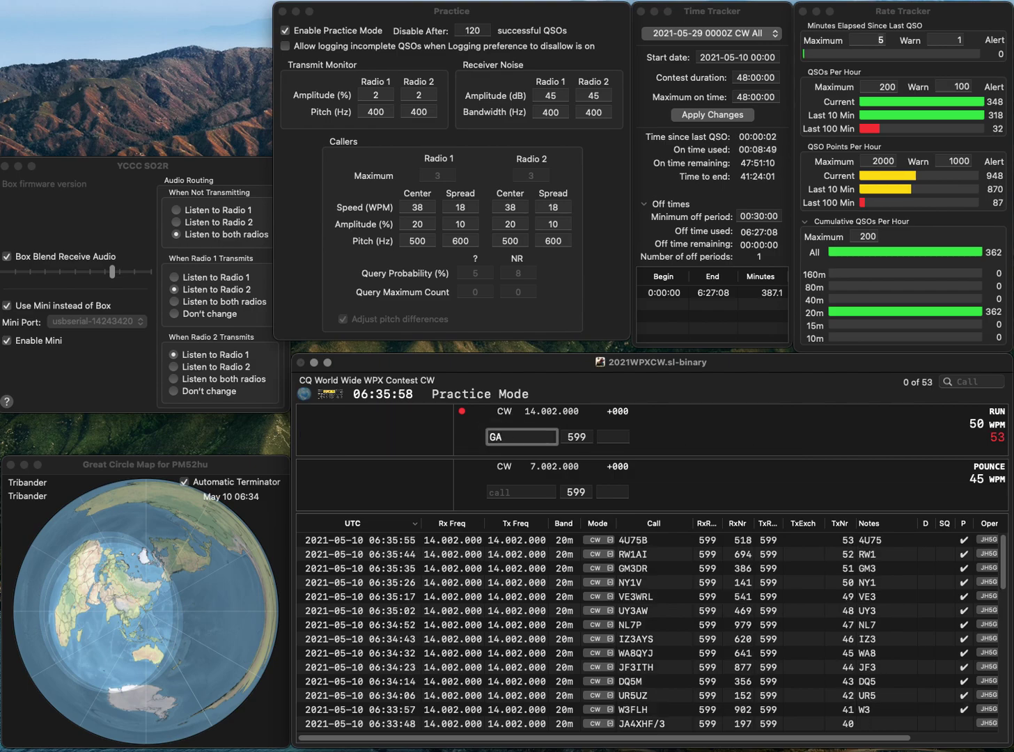
pyautogui.press('Left')
pyautogui.write('5')
pyautogui.press('Home')
pyautogui.write('O')
pyautogui.press('Return')
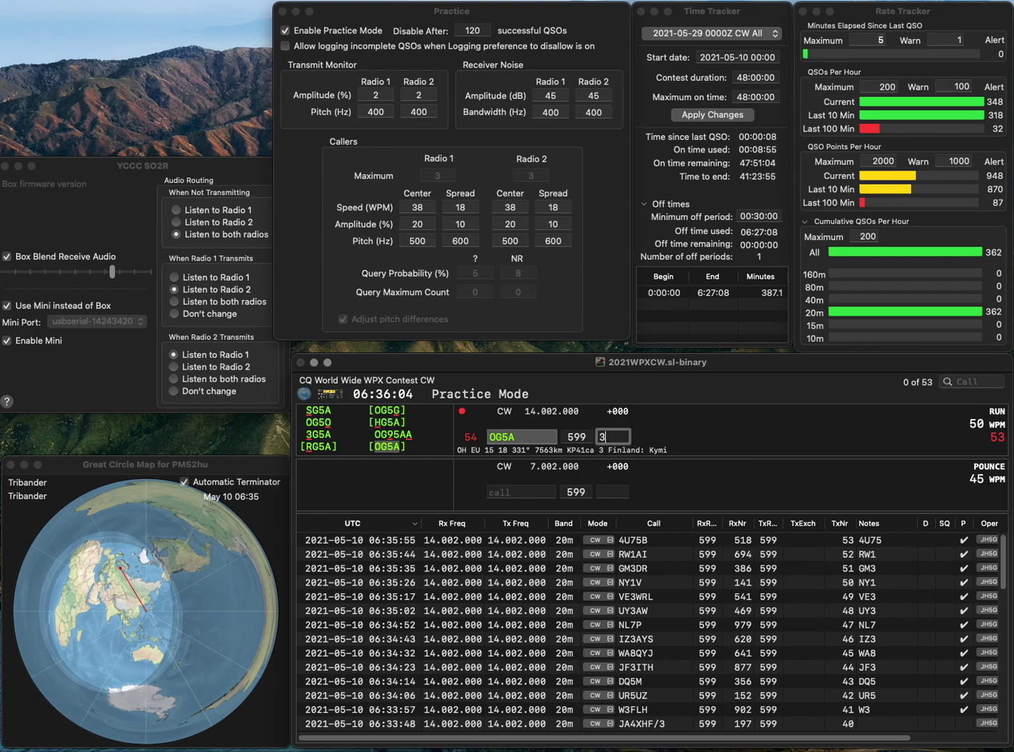
pyautogui.press('Return')
# - Log the practice CW contact with EA8BZH on 14.002 MHz, report 599 and received serial number 505
pyautogui.write('EA8BZH')
pyautogui.press('Return')
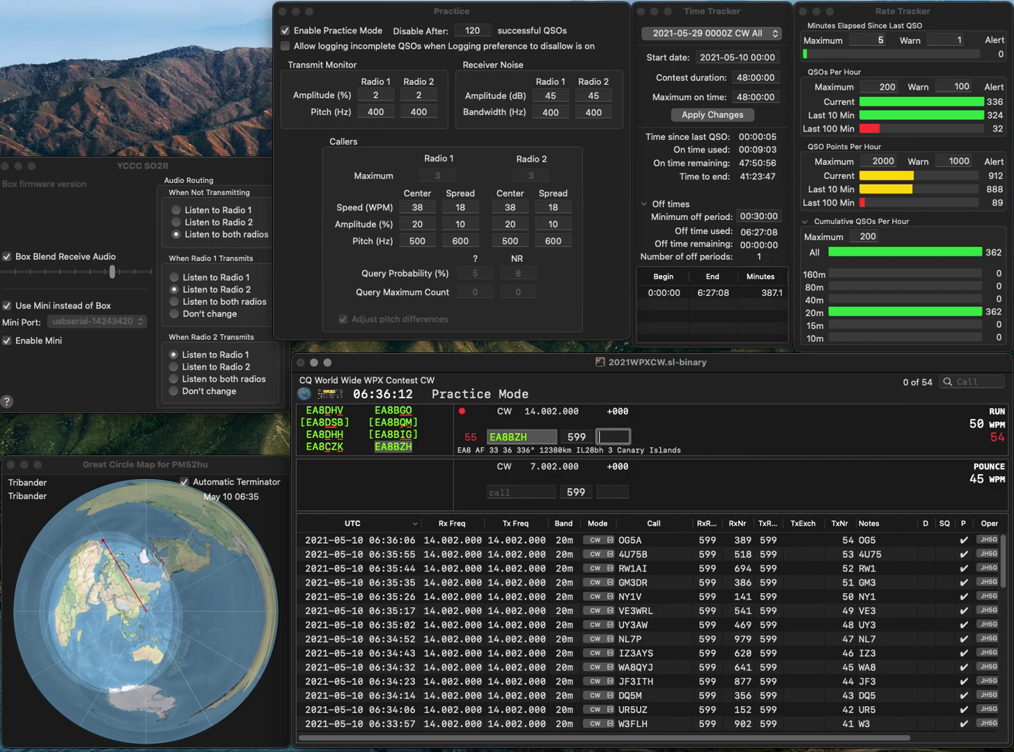
pyautogui.write('505')
pyautogui.press('Return')
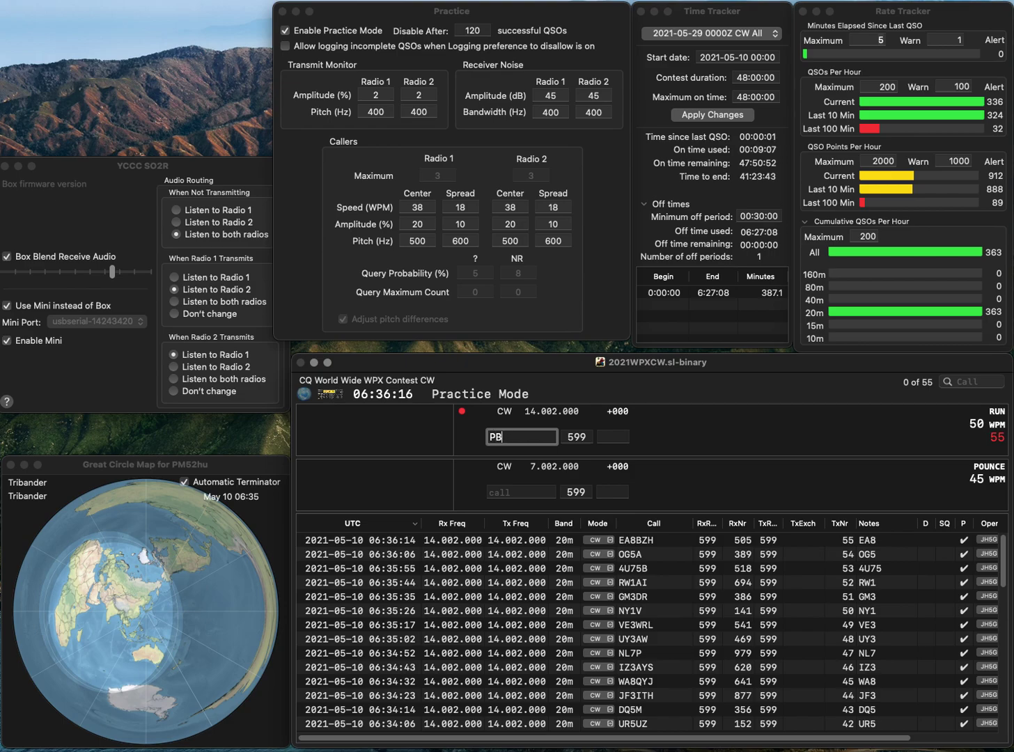
# - Log the practice CW contact with WB8TDG on 14.002 MHz, report 599 and received serial number 793
pyautogui.write('WB')
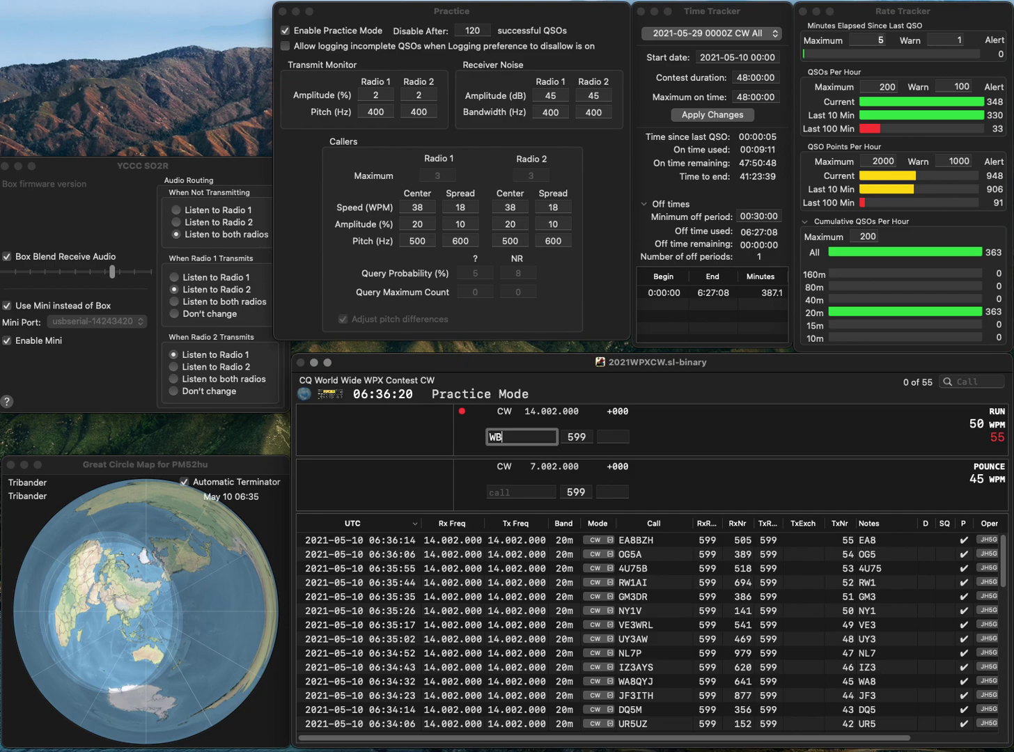
pyautogui.write('8TDG')
pyautogui.press('Return')
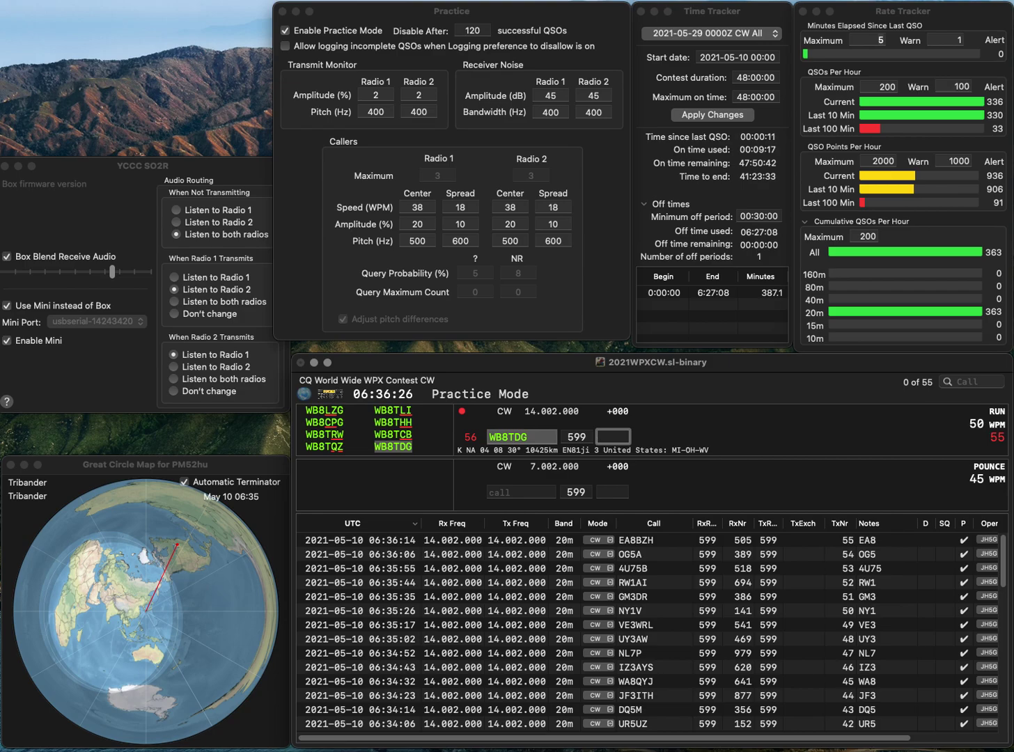
pyautogui.write('793')
pyautogui.press('Return')
# - Log the practice CW contact with W3QCP on 14.002 MHz, report 599 and received serial number 386
pyautogui.write('W3Q')
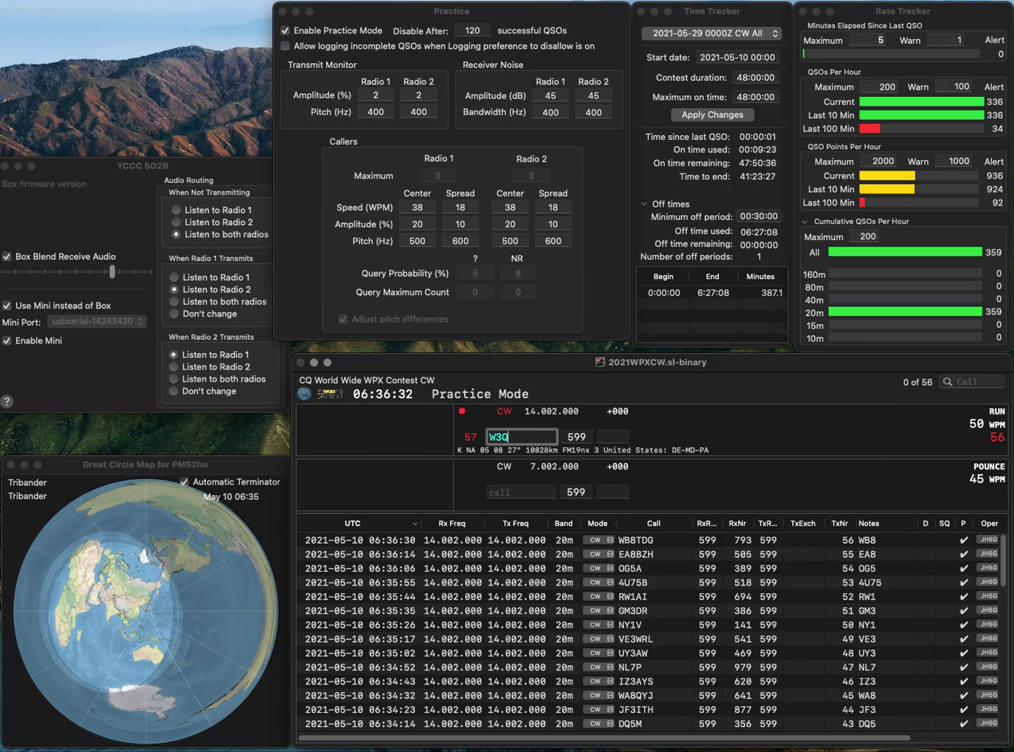
pyautogui.write('CP')
pyautogui.press('space')
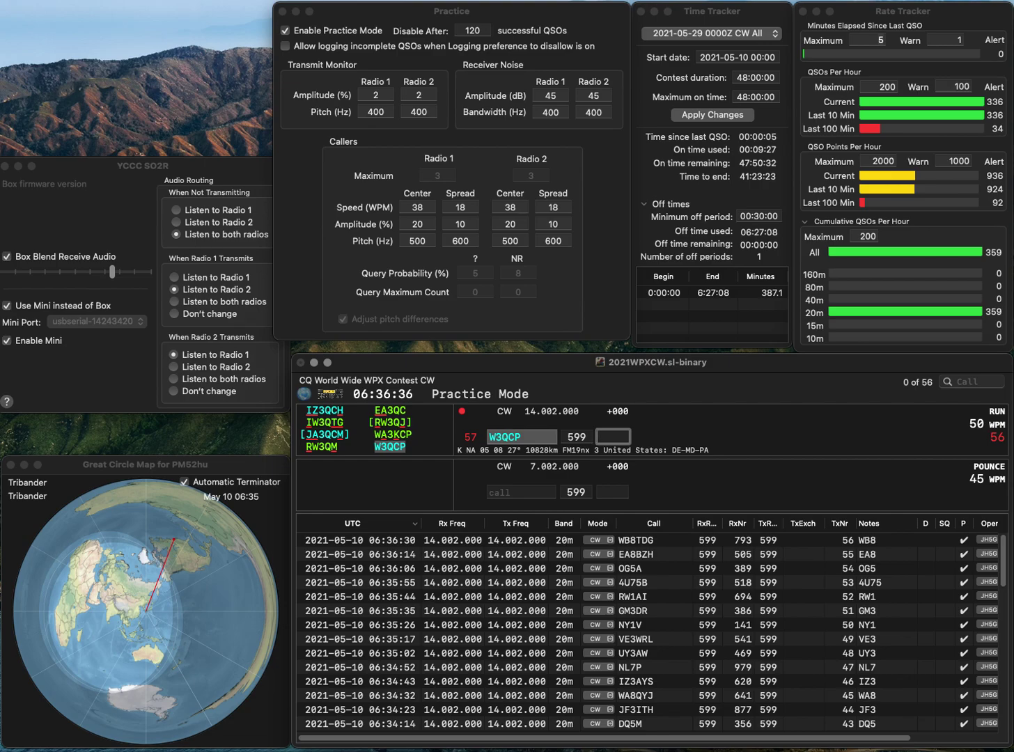
pyautogui.write('386')
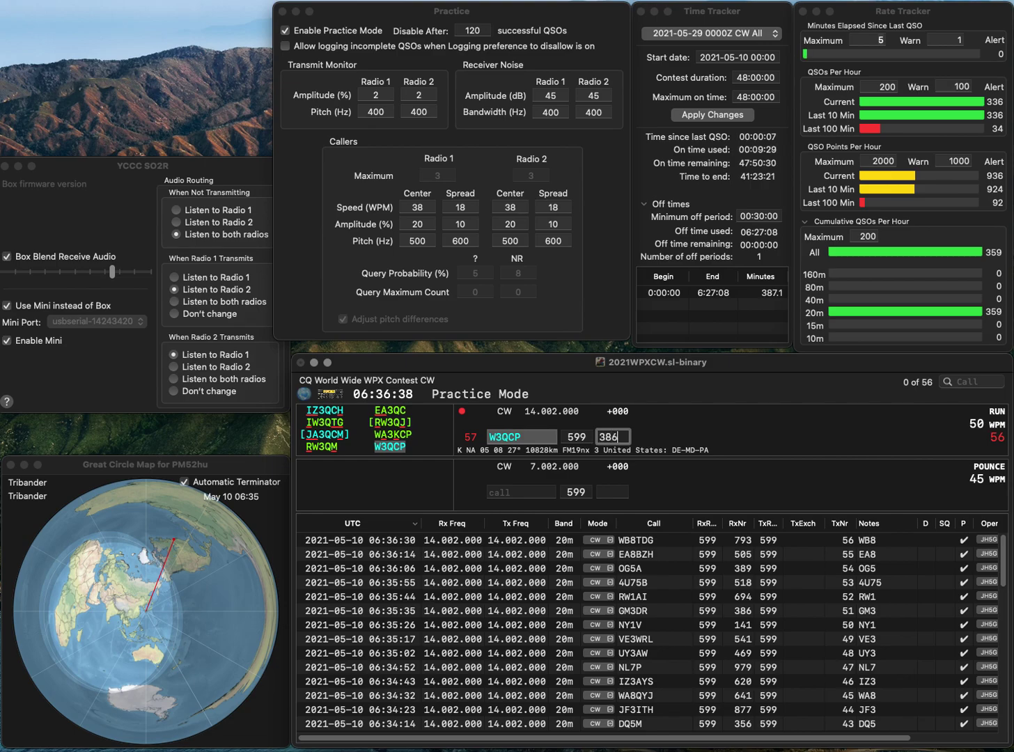
pyautogui.press('Return')
# - Log the practice CW contact with UA0QN on 14.002 MHz, report 599 and received serial number 58
pyautogui.write('UA0QN')
pyautogui.press('Return')
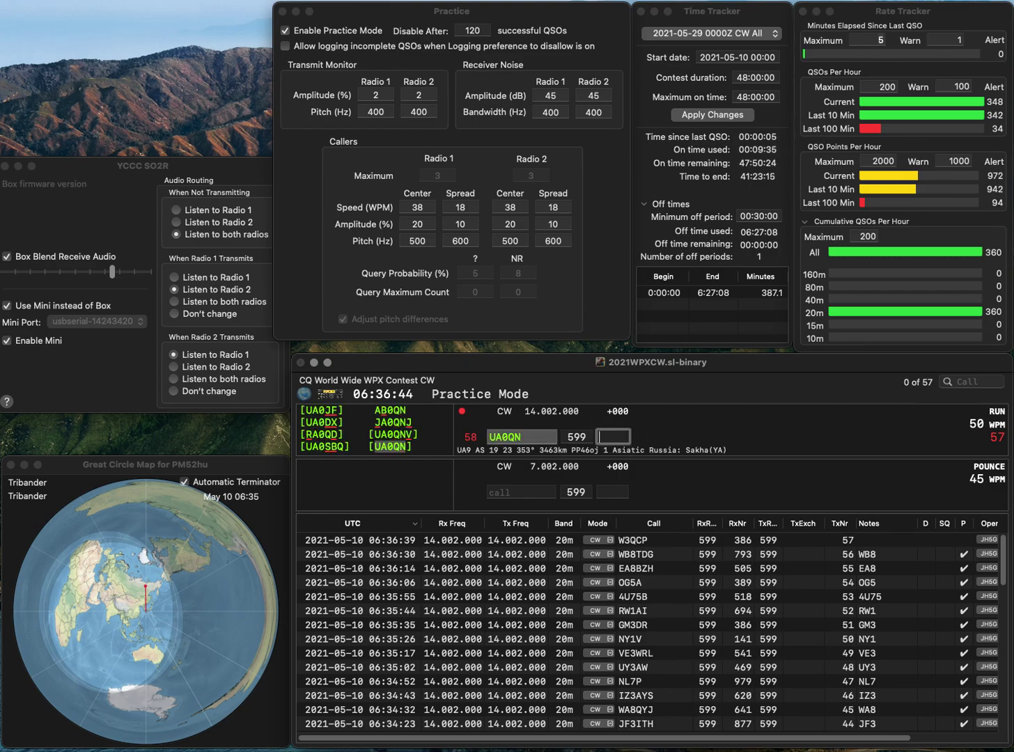
pyautogui.write('58')
pyautogui.press('Return')
# - Log the practice CW contact with WL7E on 14.002 MHz, report 599 and received serial number 526
pyautogui.write('WL7E')
pyautogui.press('Return')
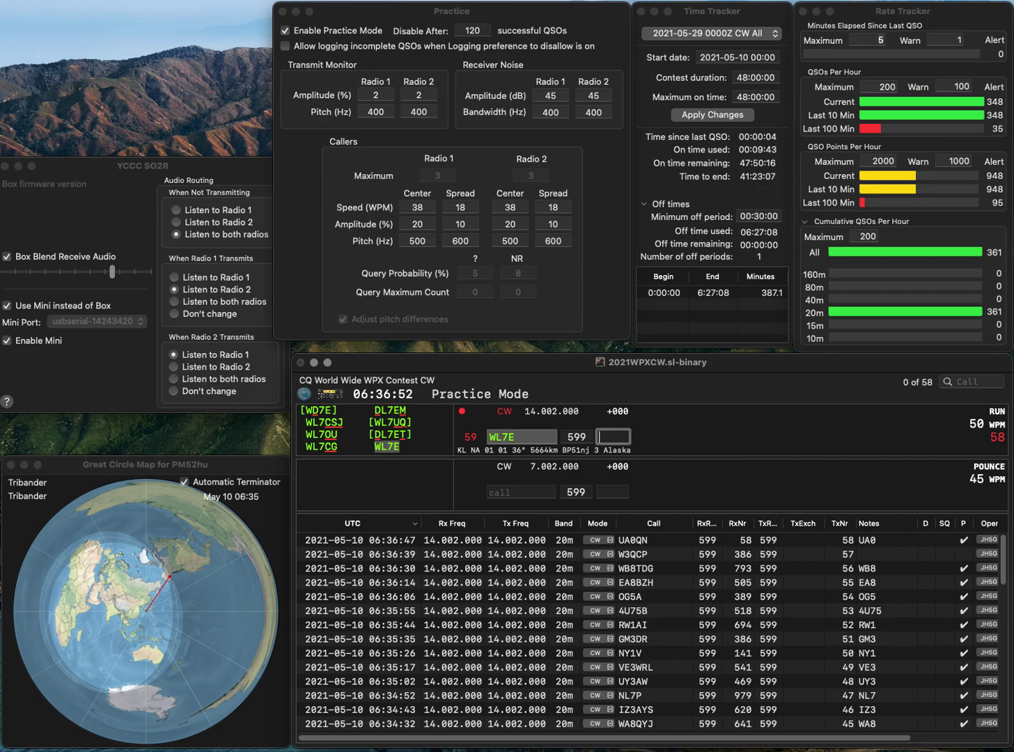
pyautogui.write('526')
pyautogui.press('Return')
# - Log the practice CW contact with JJ1PLS on 14.002 MHz, report 599 and received serial number 501
pyautogui.write('JJ1PLS')
pyautogui.press('Return')
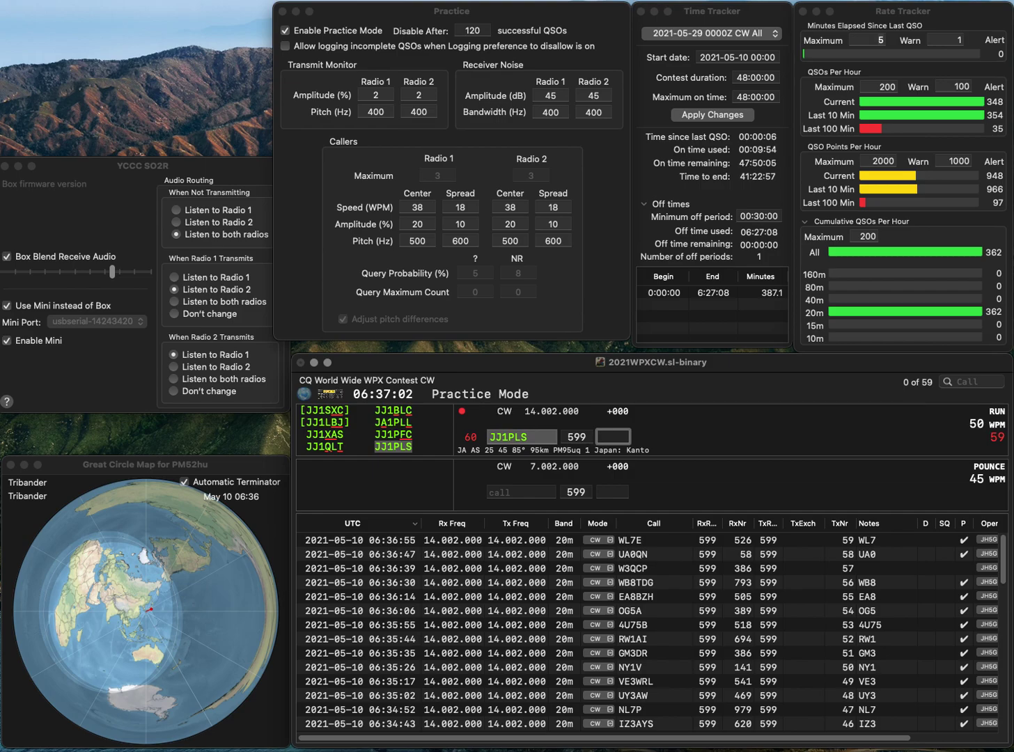
pyautogui.write('501')
pyautogui.press('Return')
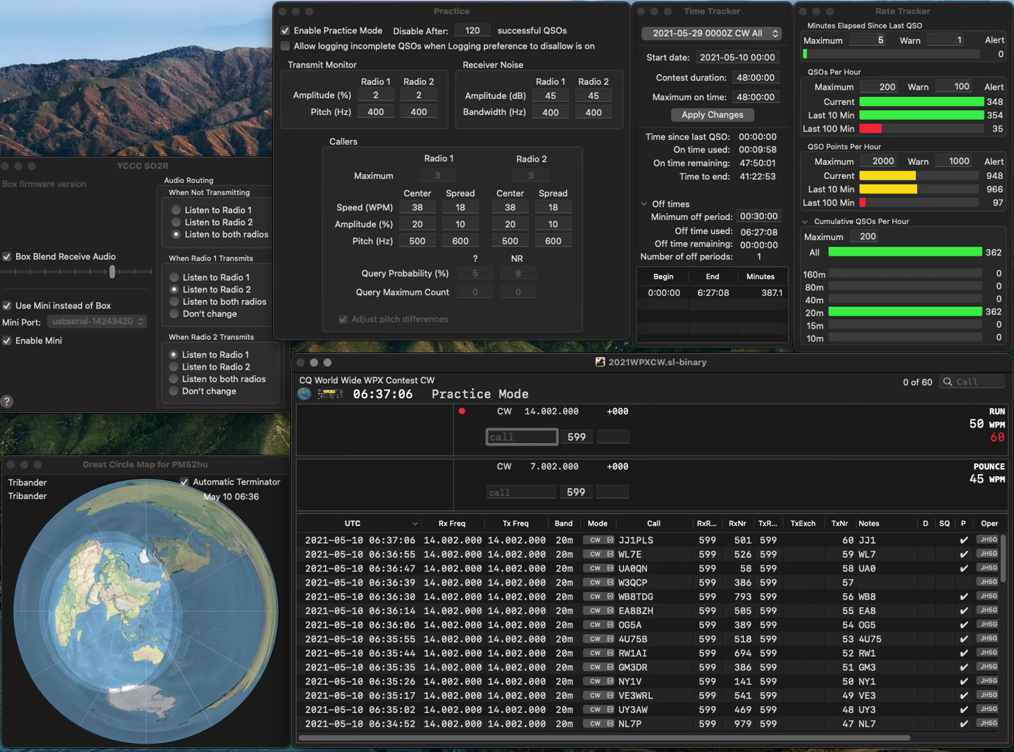
pyautogui.write('LU')
pyautogui.write('7')
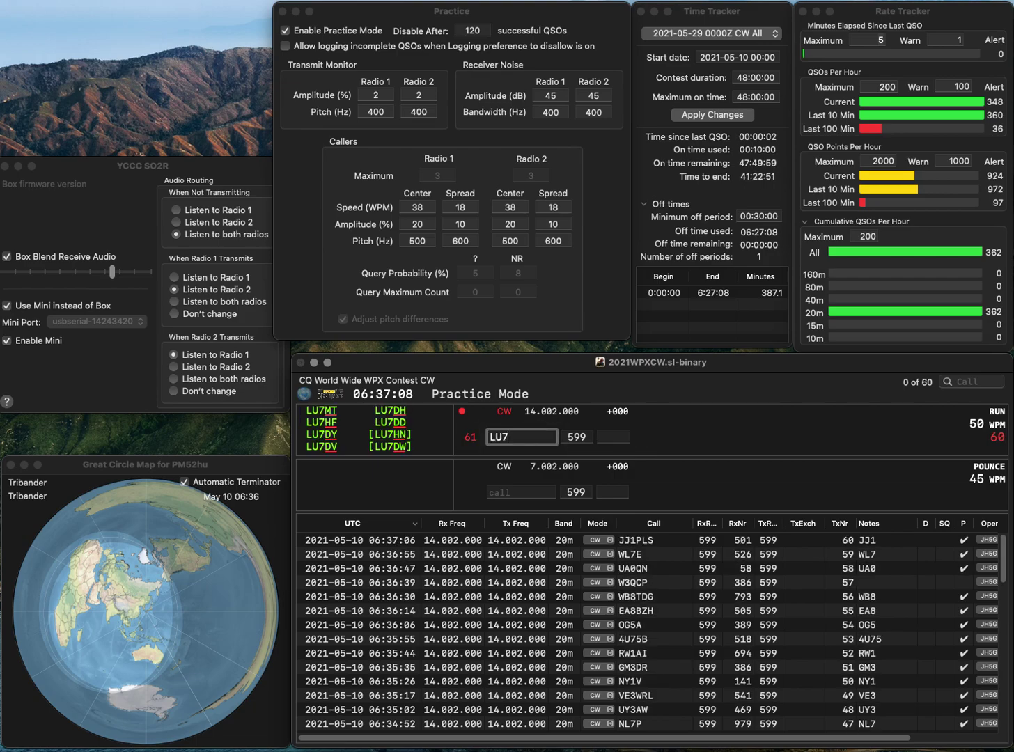
pyautogui.write('DUE/D')
pyautogui.press('Tab')
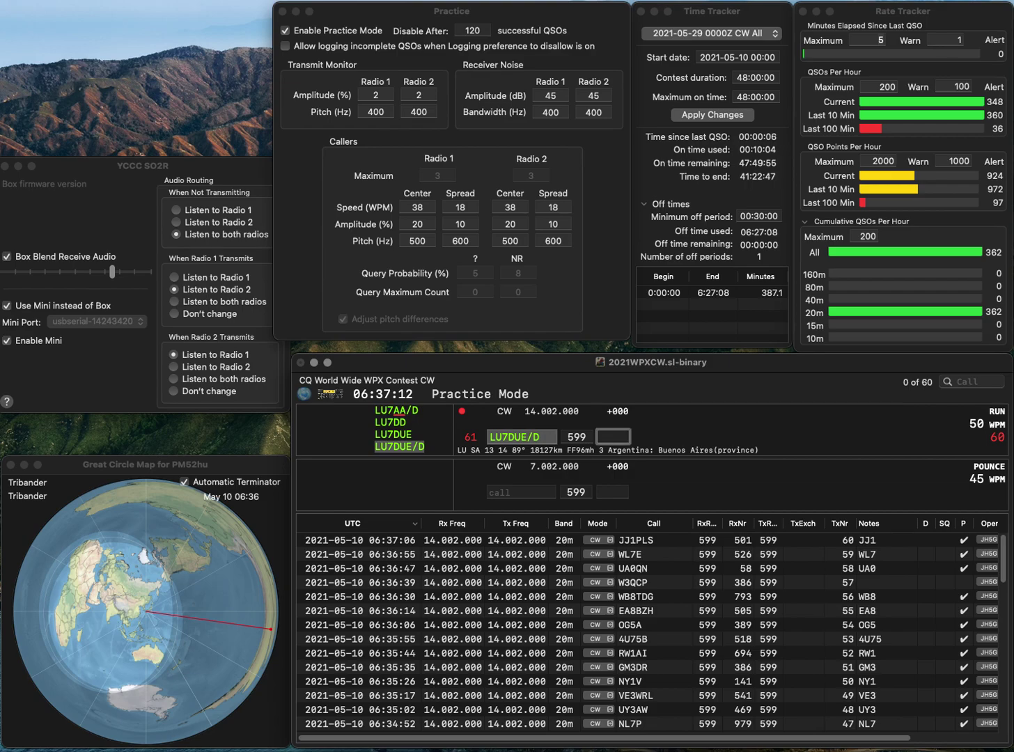
pyautogui.write('783')
pyautogui.press('Return')
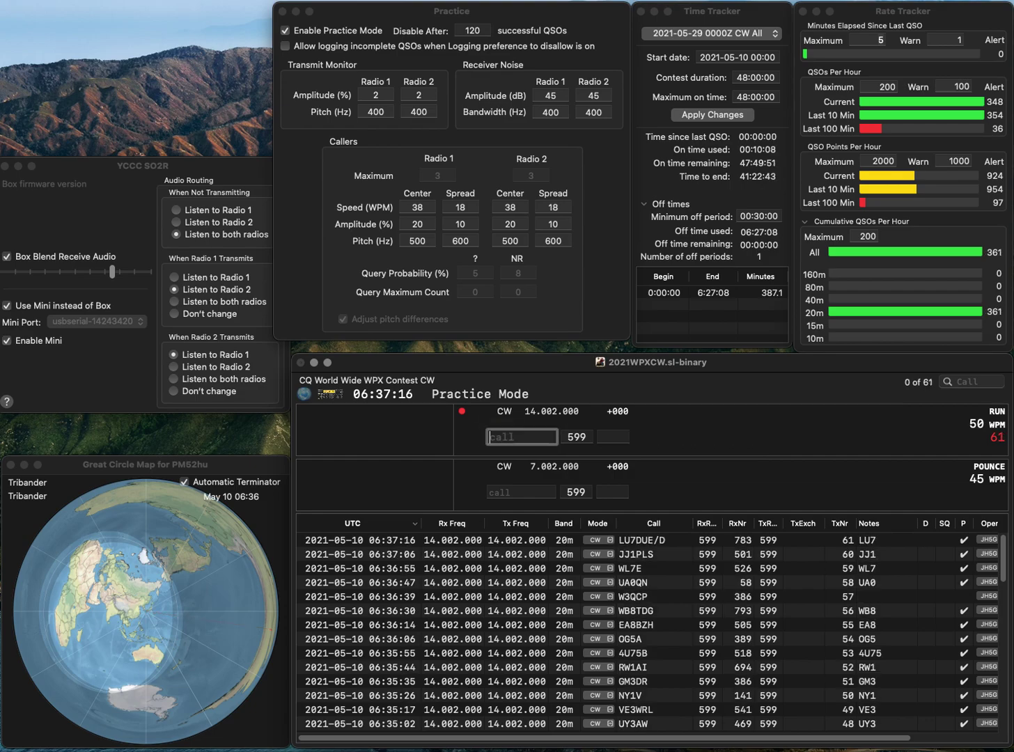
pyautogui.write('K6J')
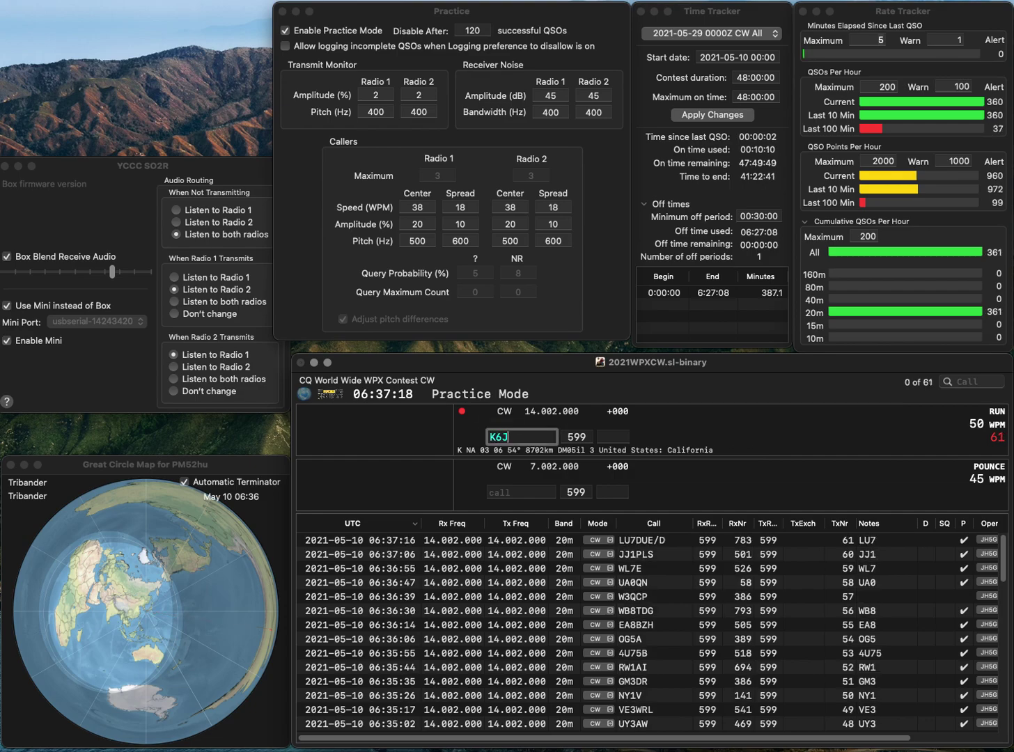
pyautogui.write('AT')
pyautogui.press('space')
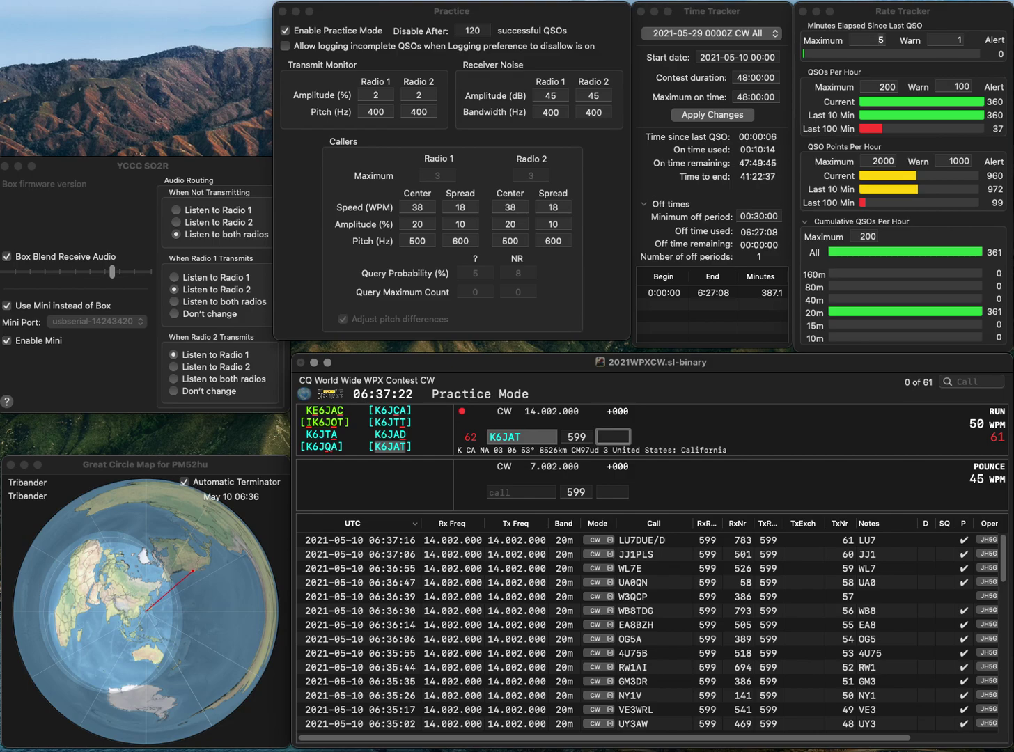
pyautogui.write('426')
pyautogui.press('Return')
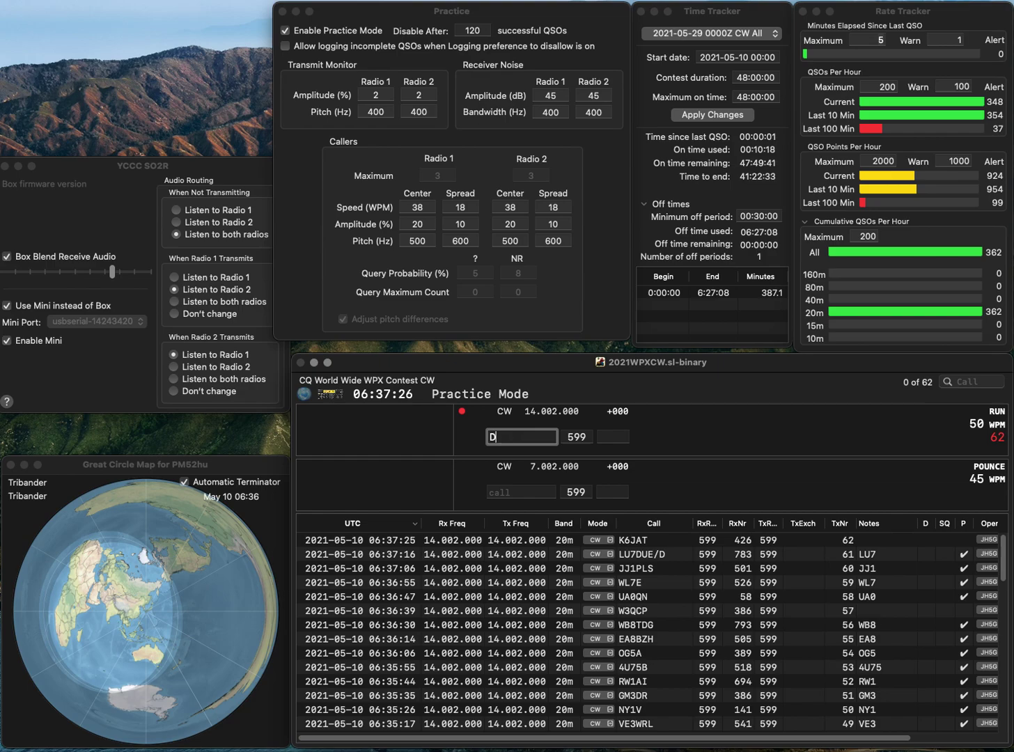
# - Log the practice CW contact with DL9GTB on 14.002 MHz, report 599 and received serial number 731
pyautogui.write('DL9GTB')
pyautogui.press('Return')
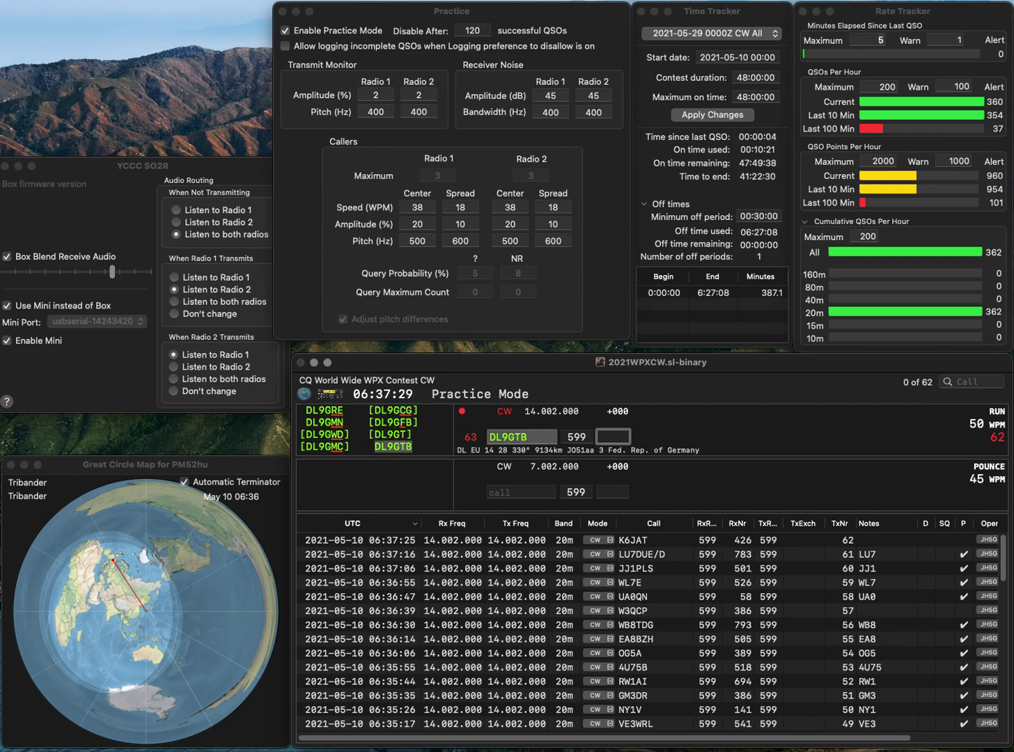
pyautogui.write('731')
pyautogui.press('Return')
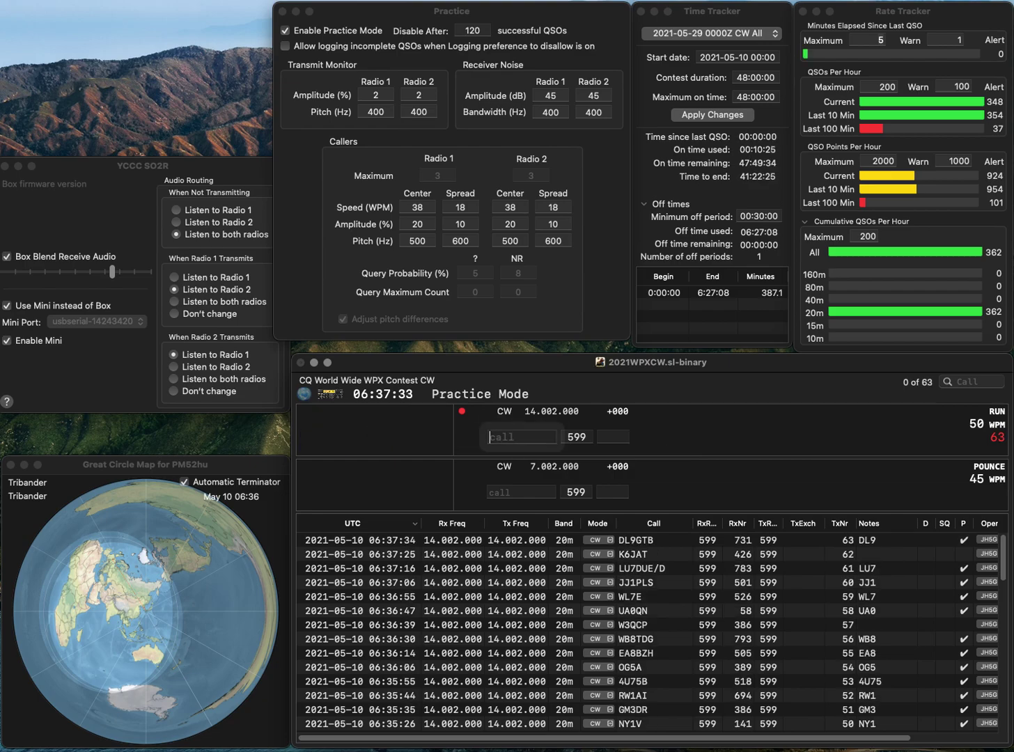
pyautogui.write('OM4WZ')
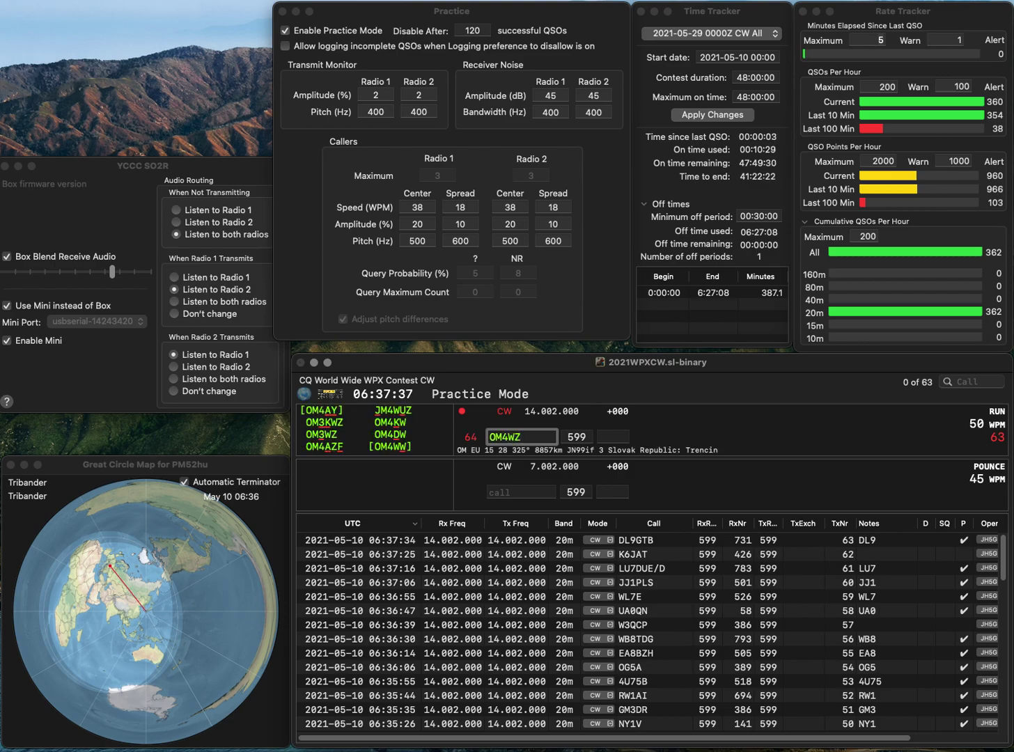
pyautogui.press('BackSpace')
pyautogui.press('BackSpace')
pyautogui.press('BackSpace')
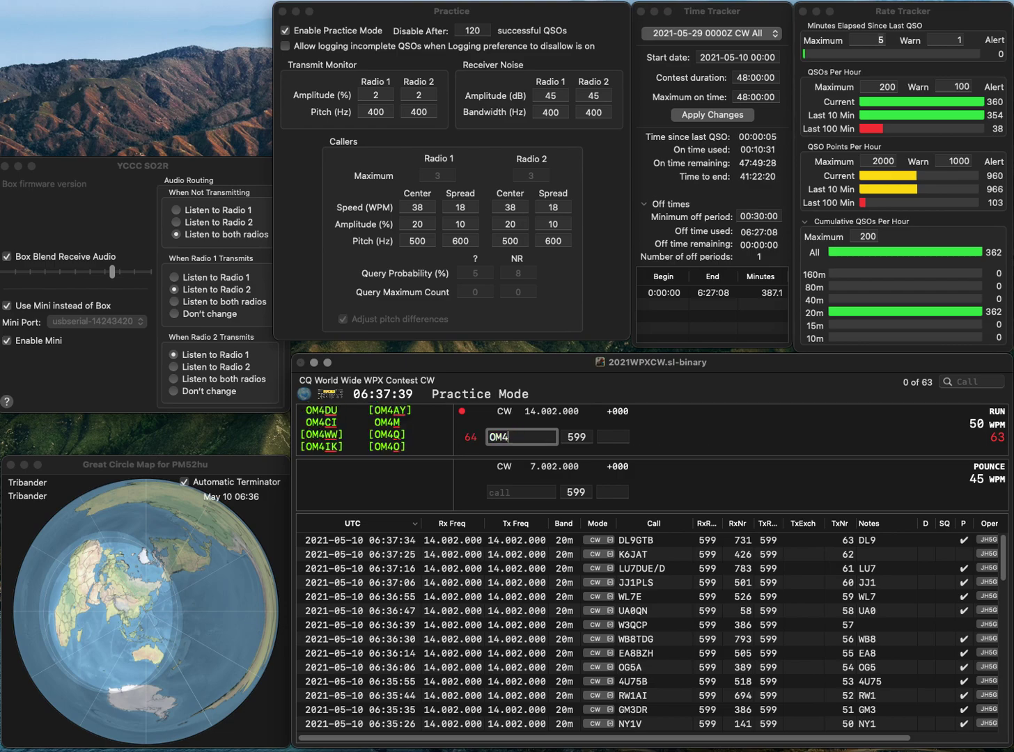
pyautogui.write('3WZ')
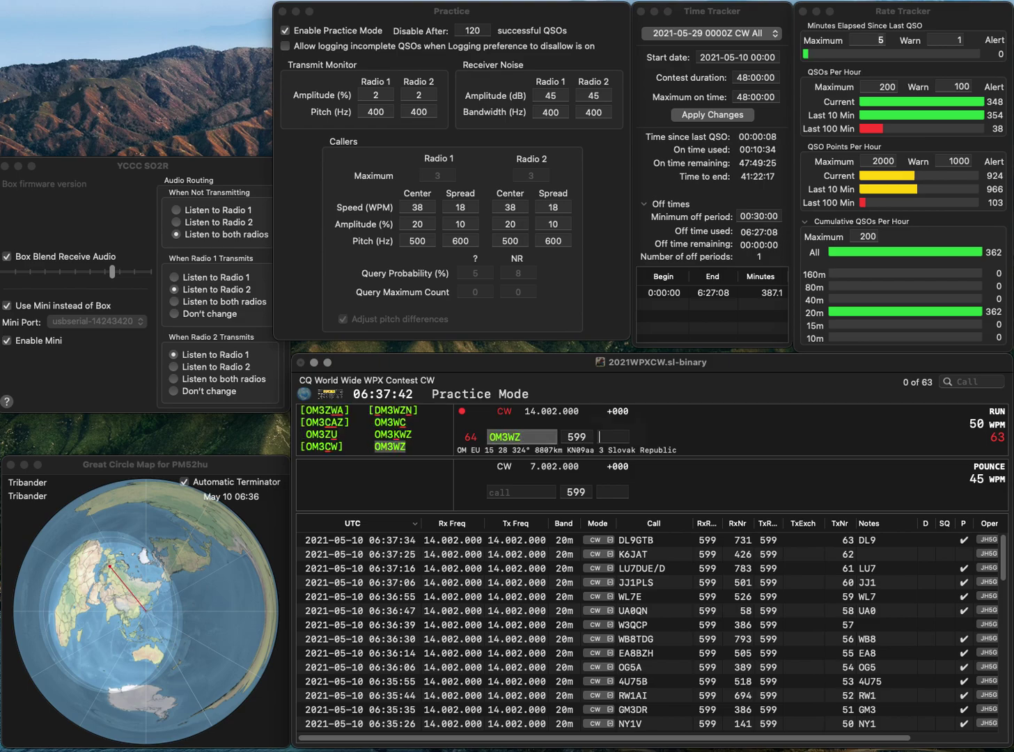
pyautogui.press('space')
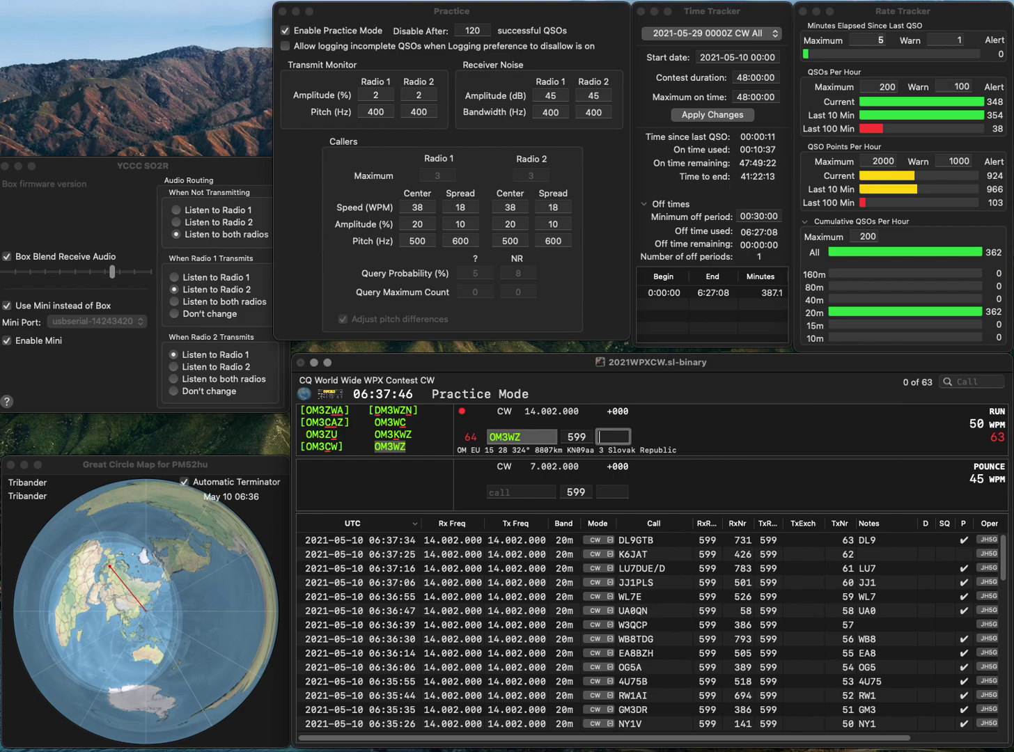
pyautogui.write('71')
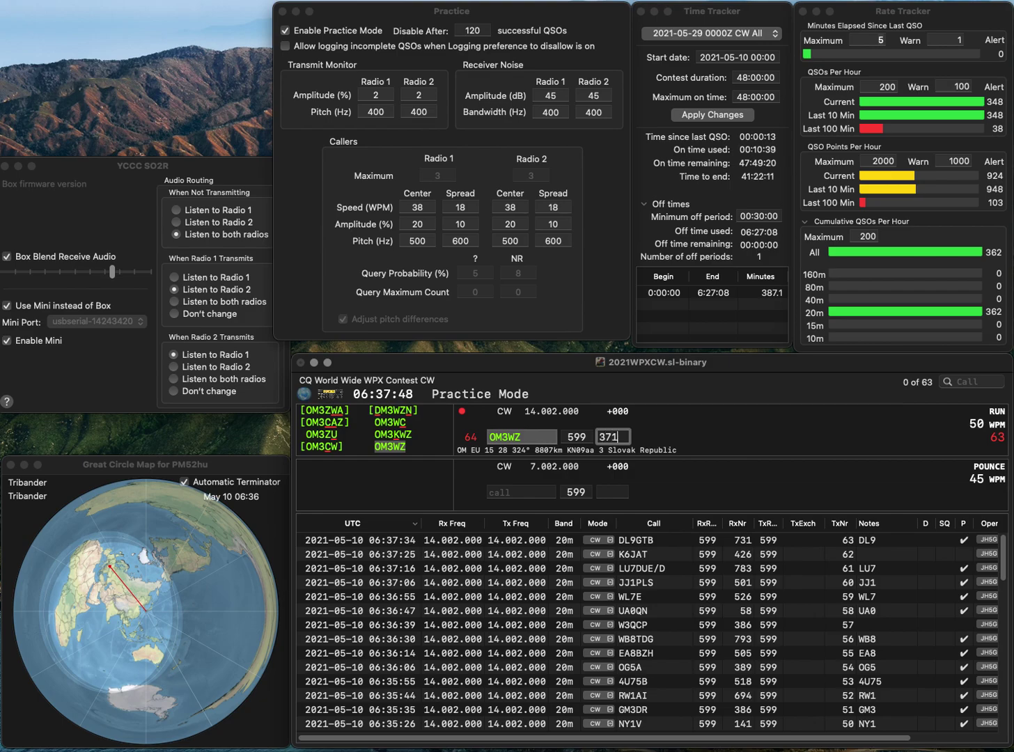
pyautogui.press('Return')
# - Log the practice CW contact with RN5AA on 14.002 MHz, report 599 and received serial number 316
pyautogui.write('RNAA')
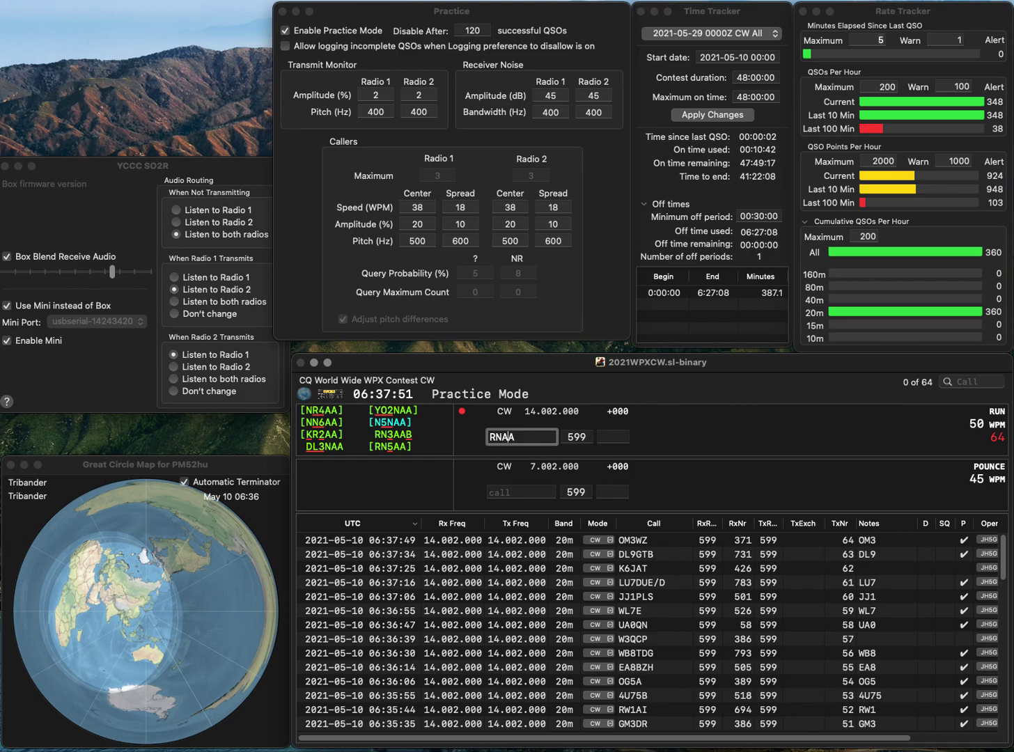
pyautogui.press('Left')
pyautogui.write('5')
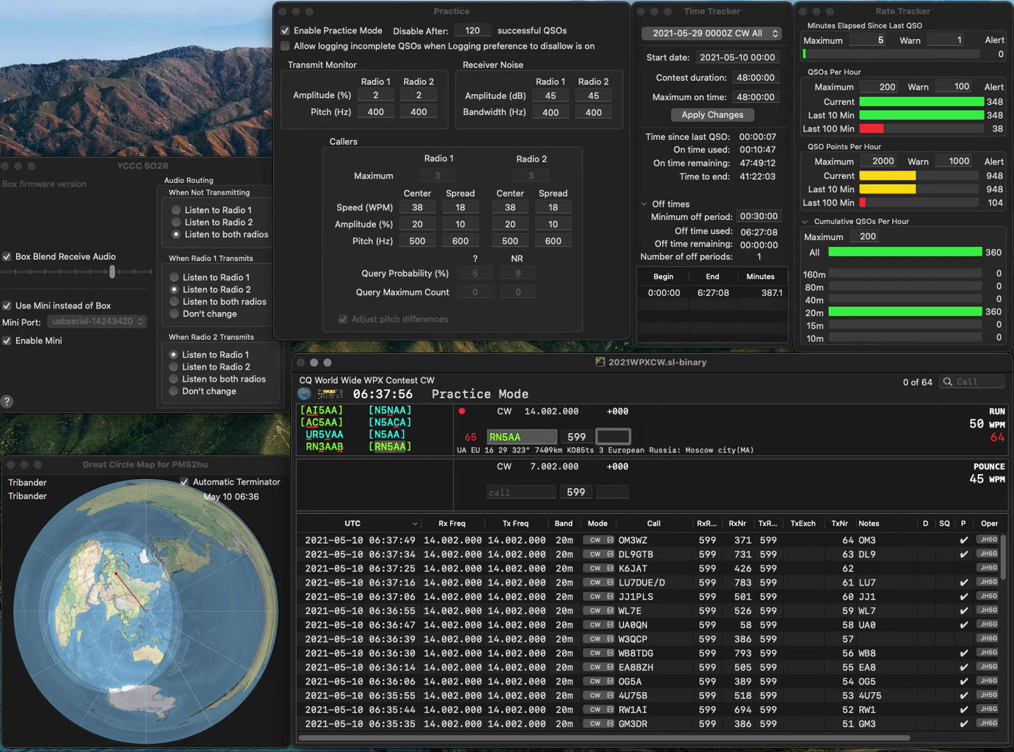
pyautogui.write('16')
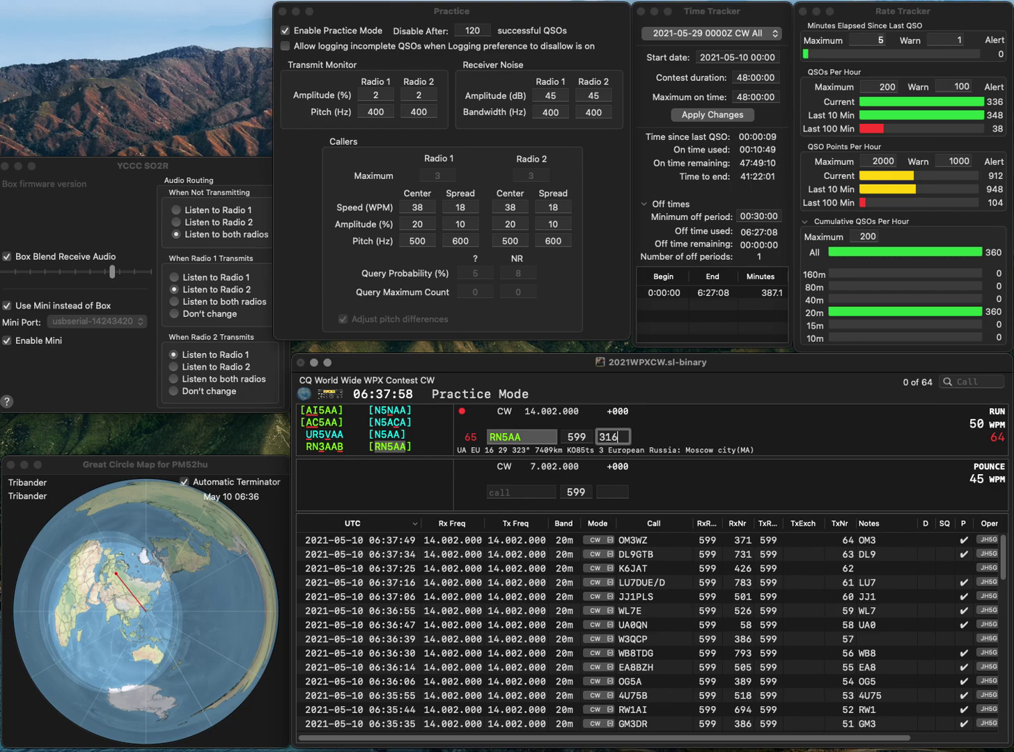
pyautogui.press('Return')
# - Log the practice CW contact with JK1TCV on 14.002 MHz, report 599 and received serial number 456
pyautogui.write('JK')
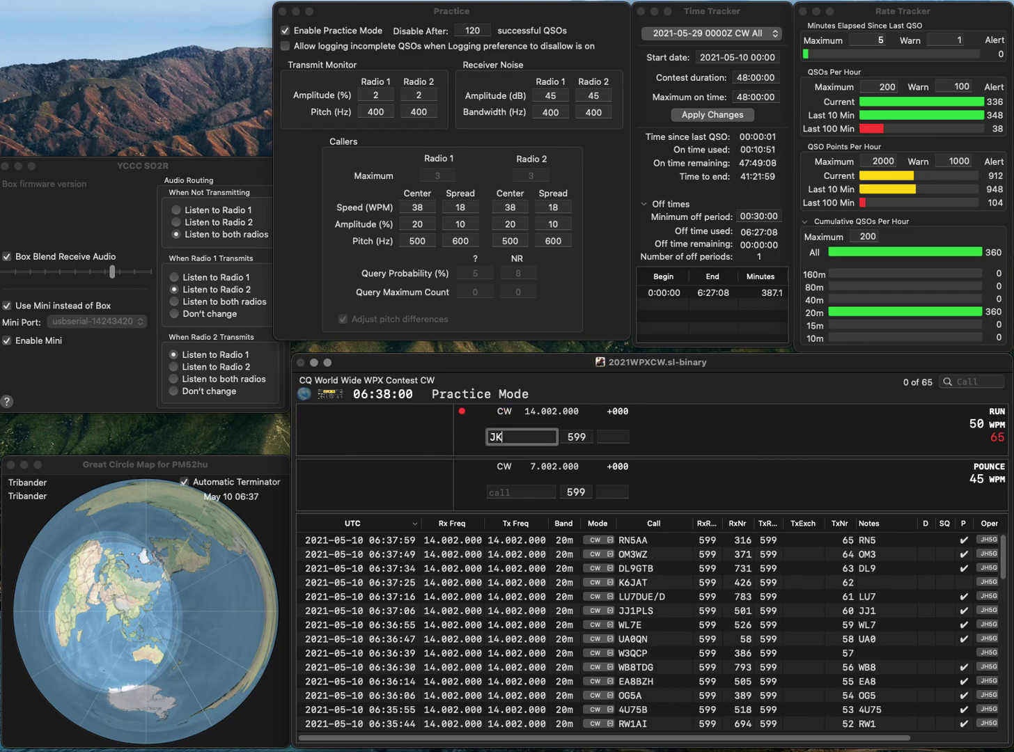
pyautogui.write('1TCV')
pyautogui.press('Return')
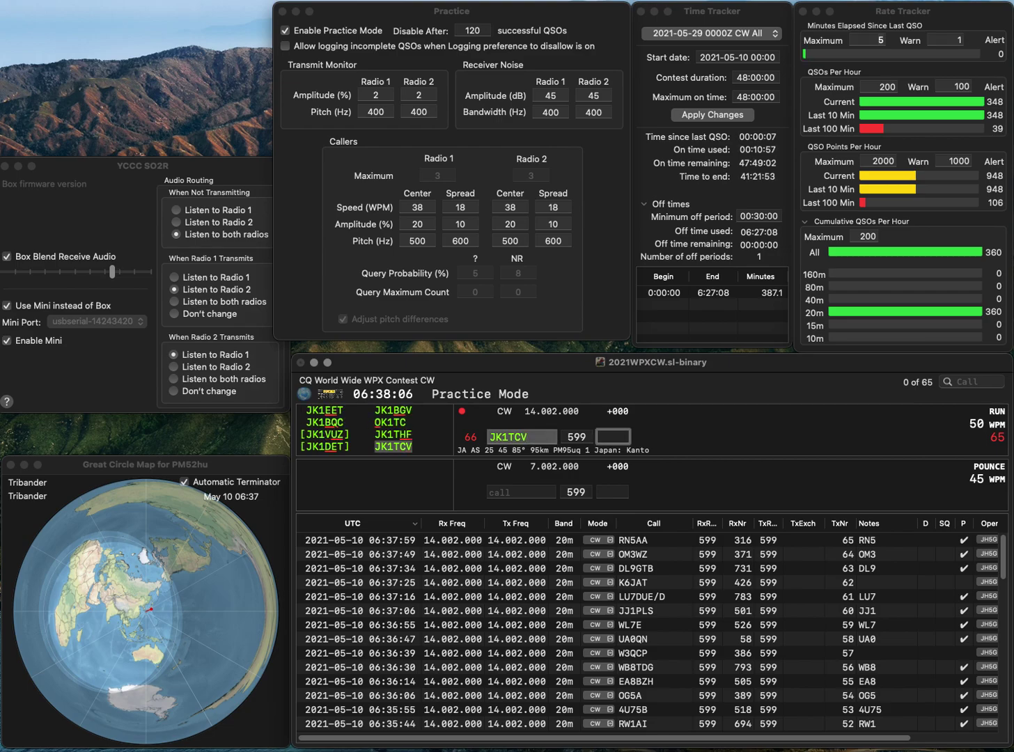
pyautogui.write('456')
pyautogui.press('Return')
pyautogui.write('KH6')
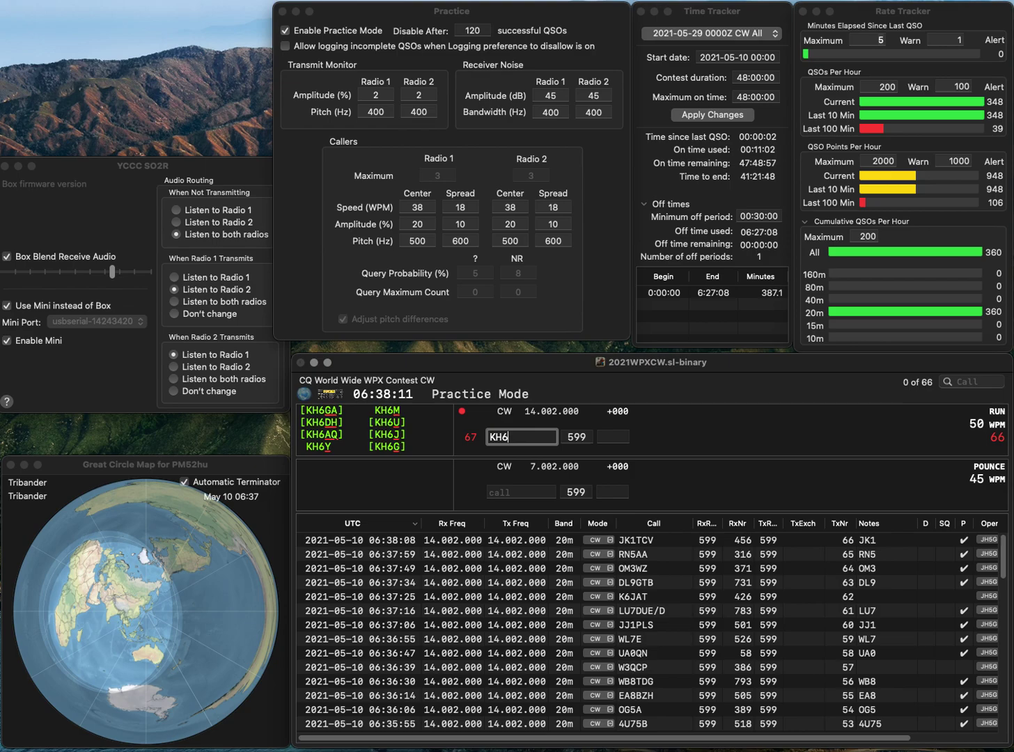
pyautogui.press('BackSpace')
pyautogui.write('7T')
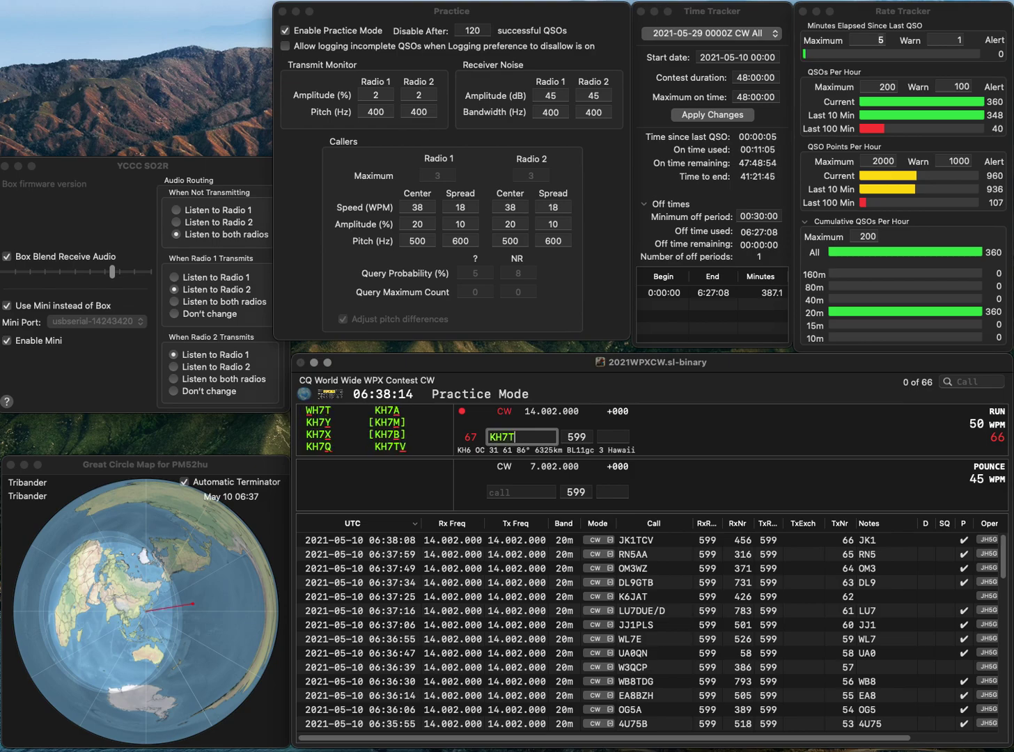
pyautogui.press('Left')
pyautogui.press('BackSpace')
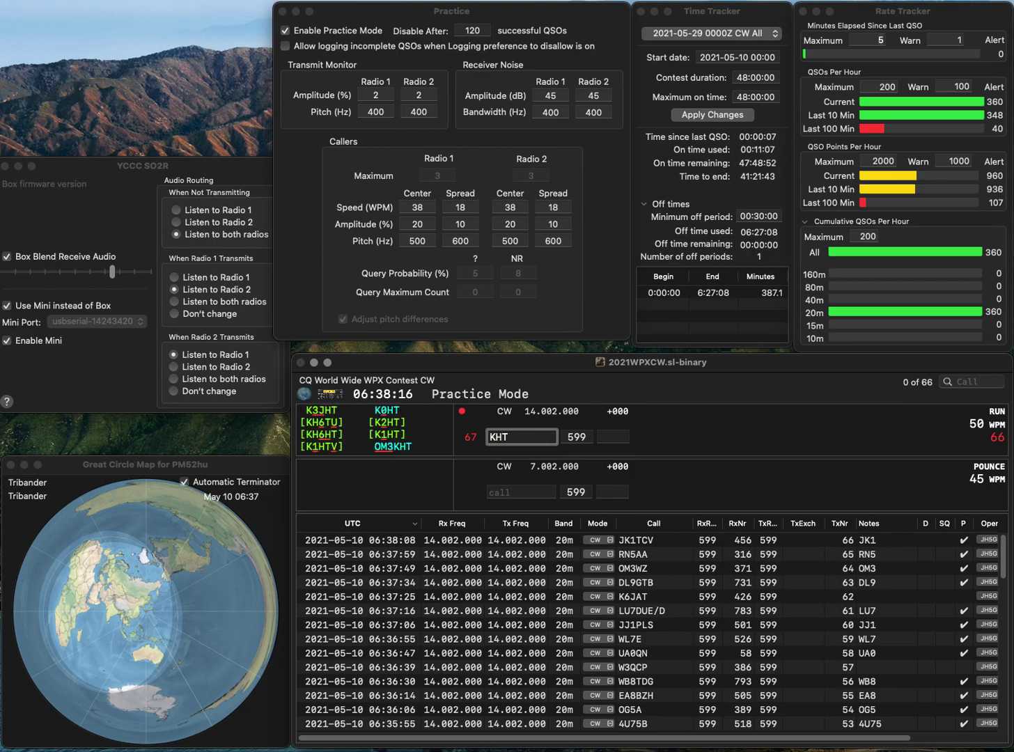
pyautogui.write('7')
pyautogui.press('Left')
pyautogui.press('BackSpace')
pyautogui.write('S')
pyautogui.press('Tab')
pyautogui.write('301')
pyautogui.press('Return')
pyautogui.write('W5JYB')
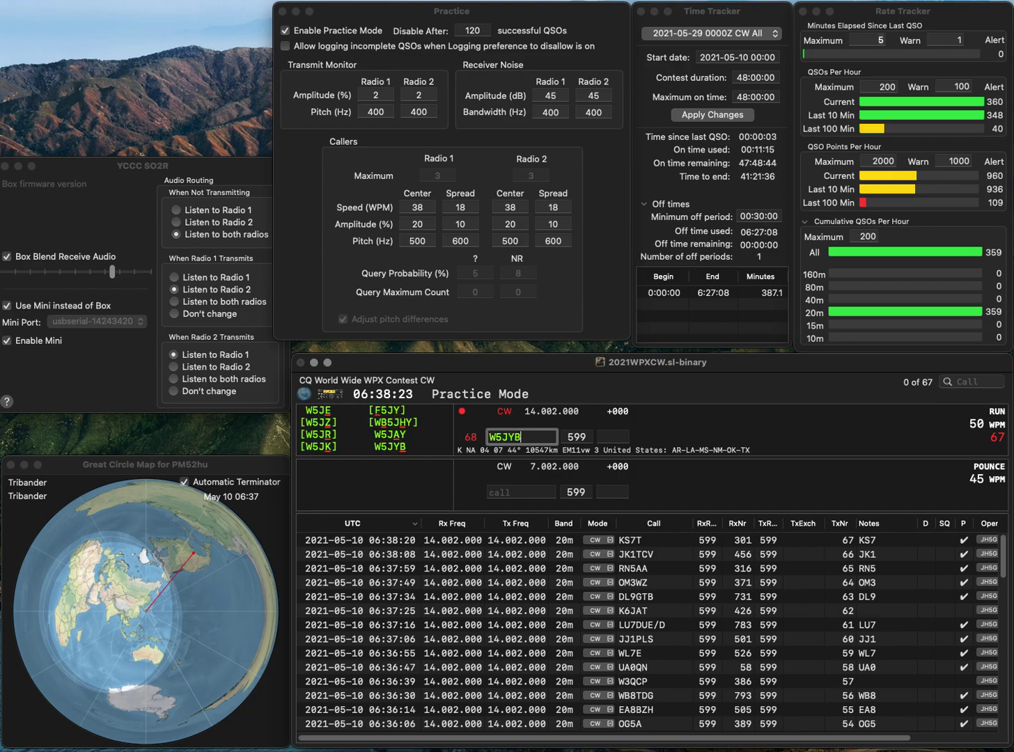
pyautogui.press('Return')
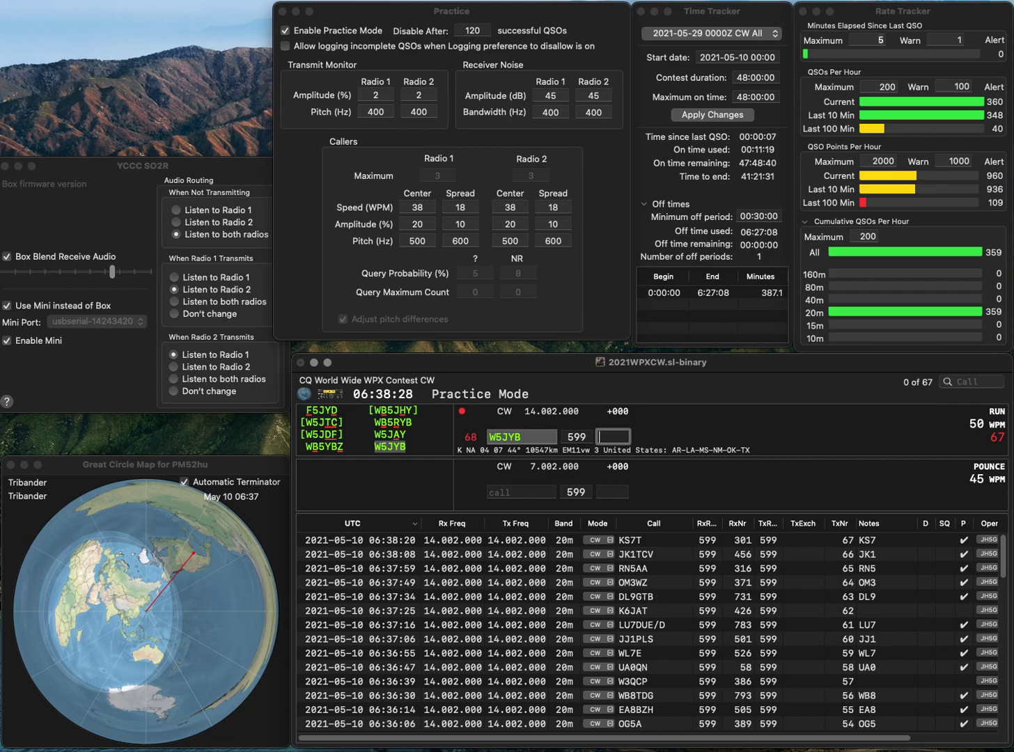
pyautogui.write('83')
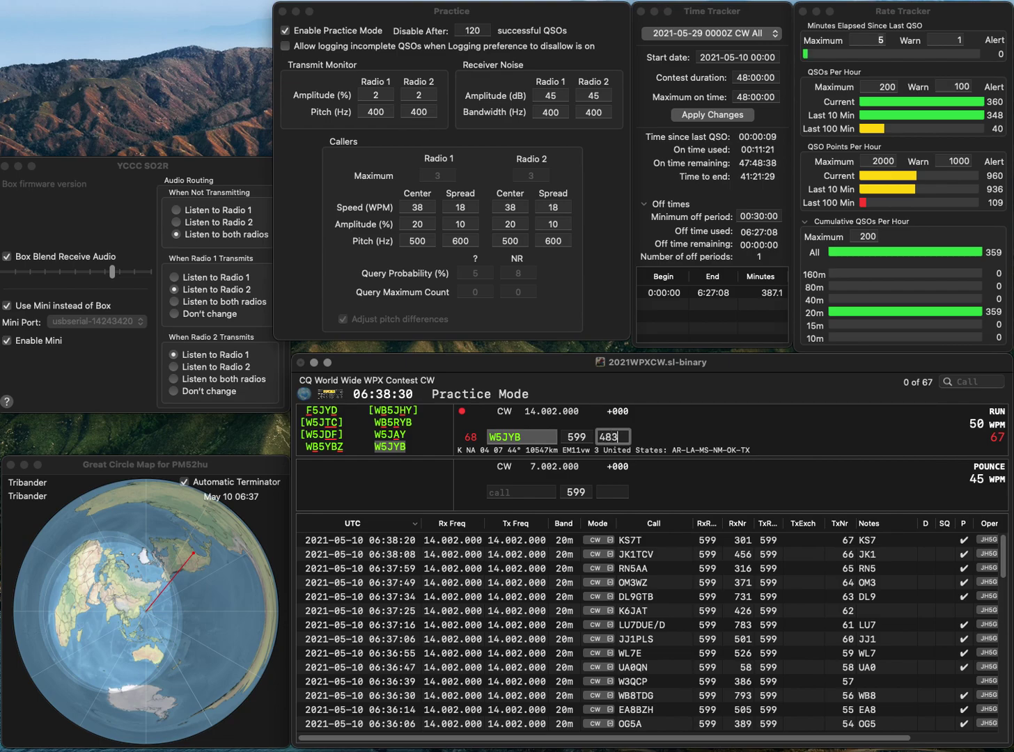
pyautogui.press('Return')
pyautogui.write('G3')
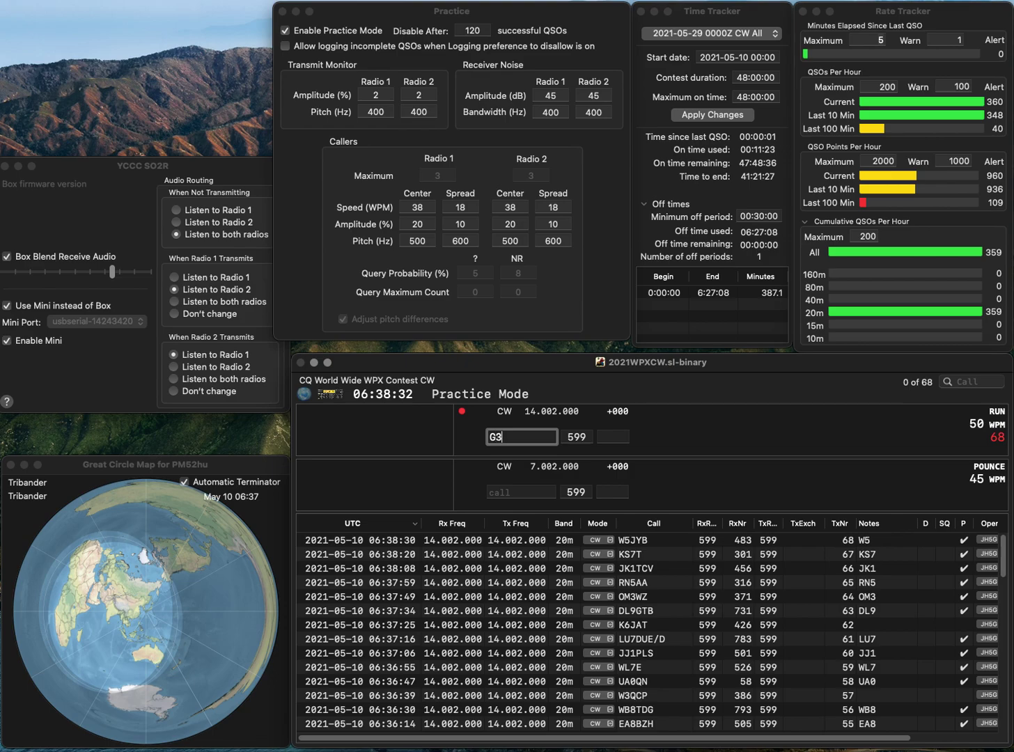
pyautogui.write('VCA')
pyautogui.press('Return')
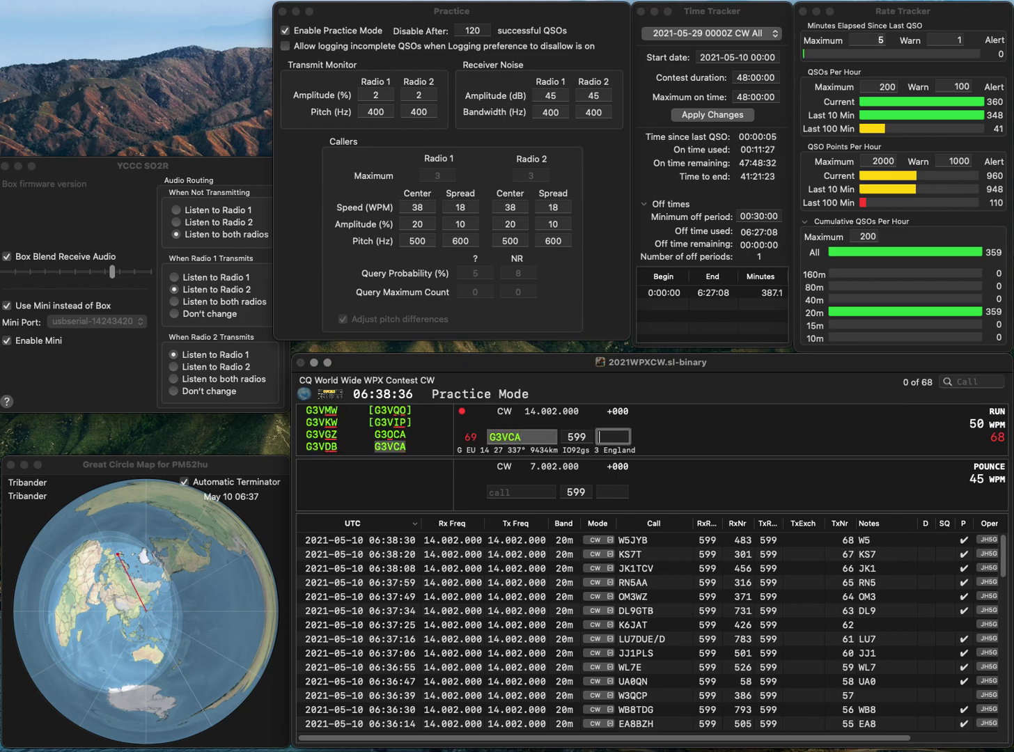
pyautogui.write('257')
pyautogui.press('Return')
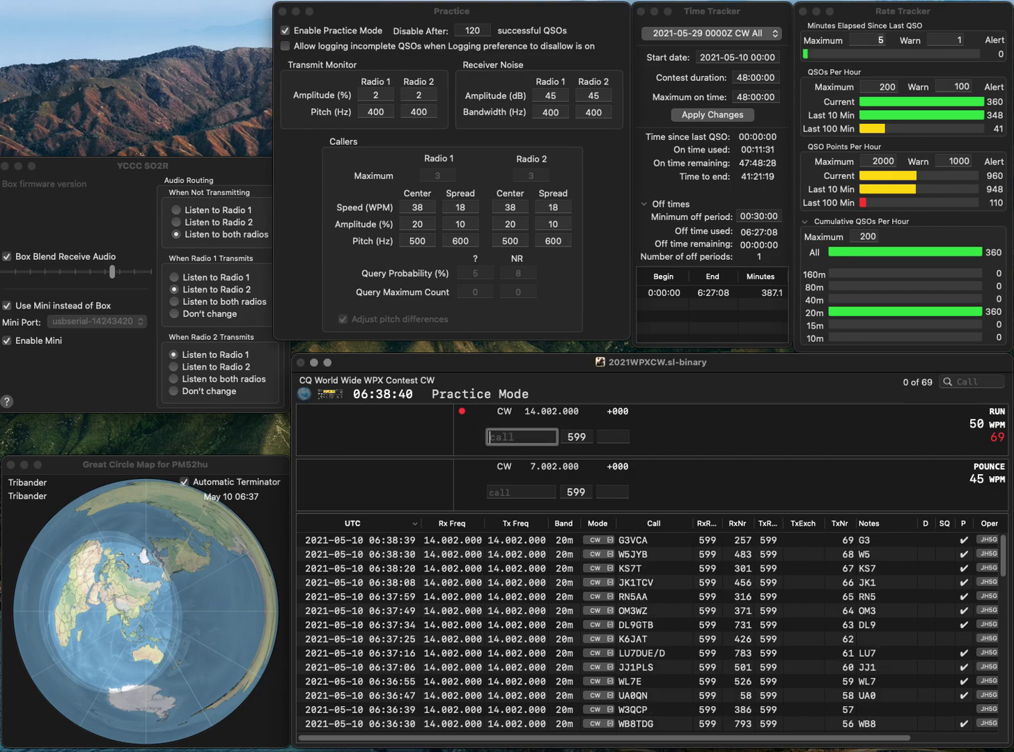
pyautogui.write('5BJM')
pyautogui.press('Home')
pyautogui.write('SA')
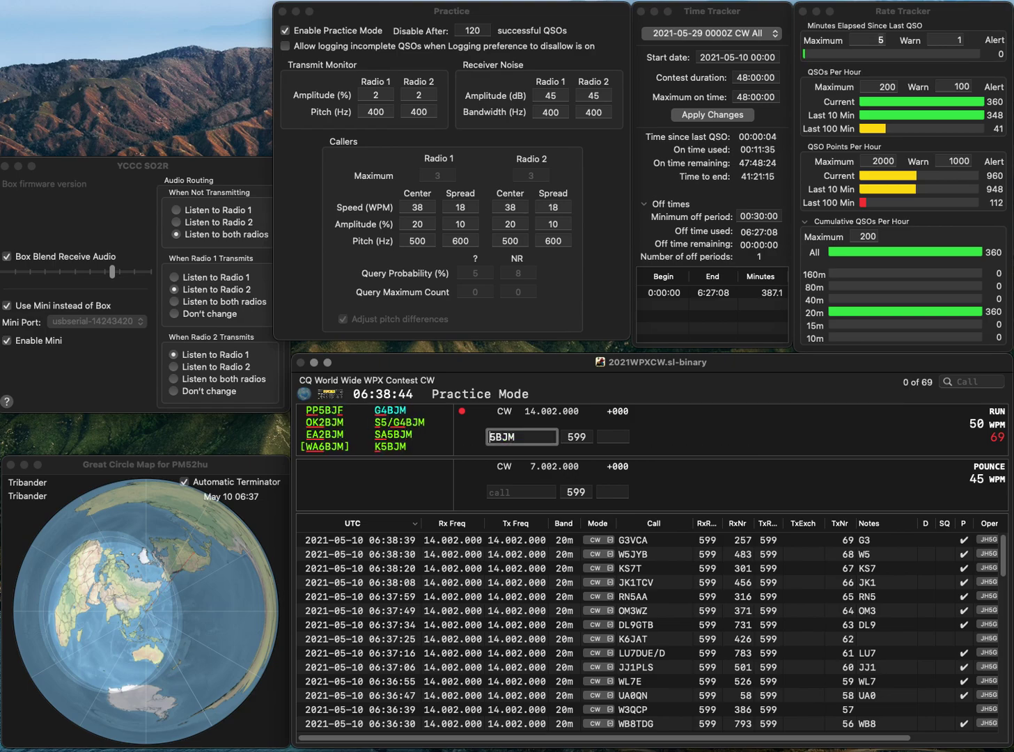
pyautogui.press('Return')
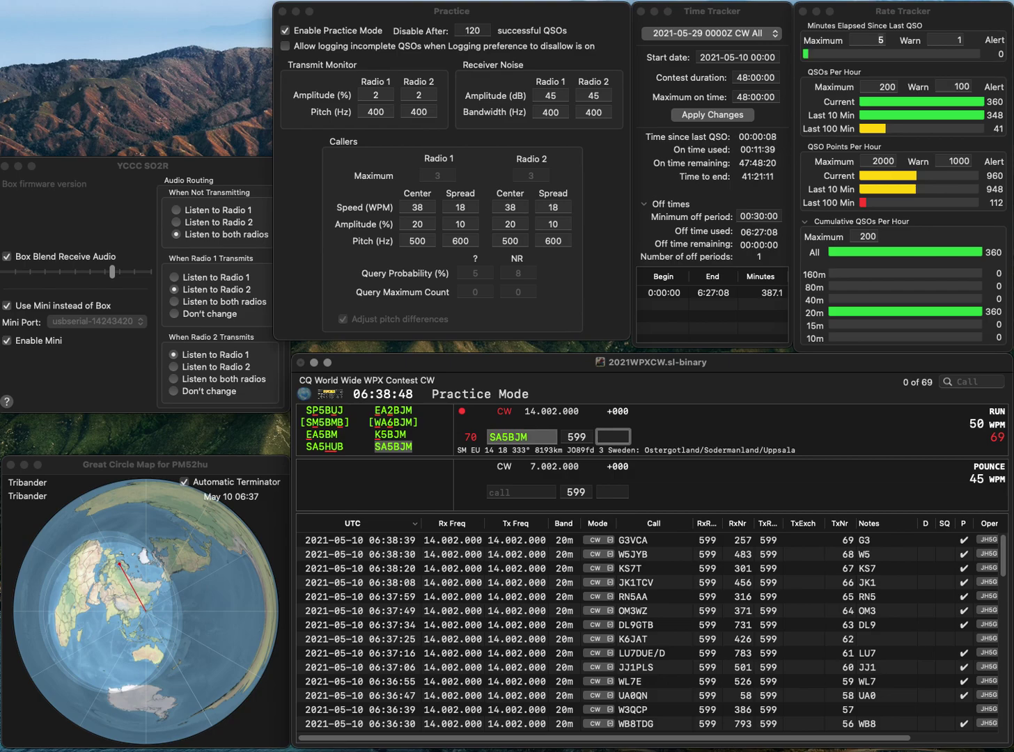
pyautogui.write('85')
pyautogui.press('Return')
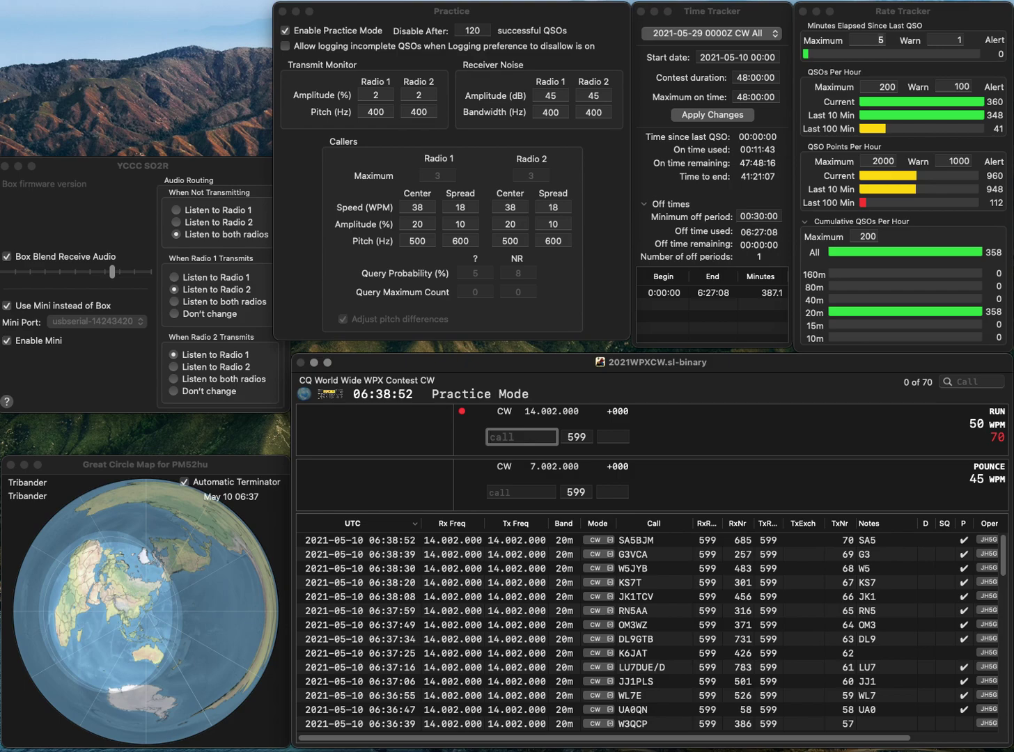
# - Log the practice CW contact with ZL2GLG on 14.002 MHz, report 599 and received serial number 412
pyautogui.write('GL3GLG')
pyautogui.click(493, 437)
pyautogui.press('BackSpace')
pyautogui.write('Z')
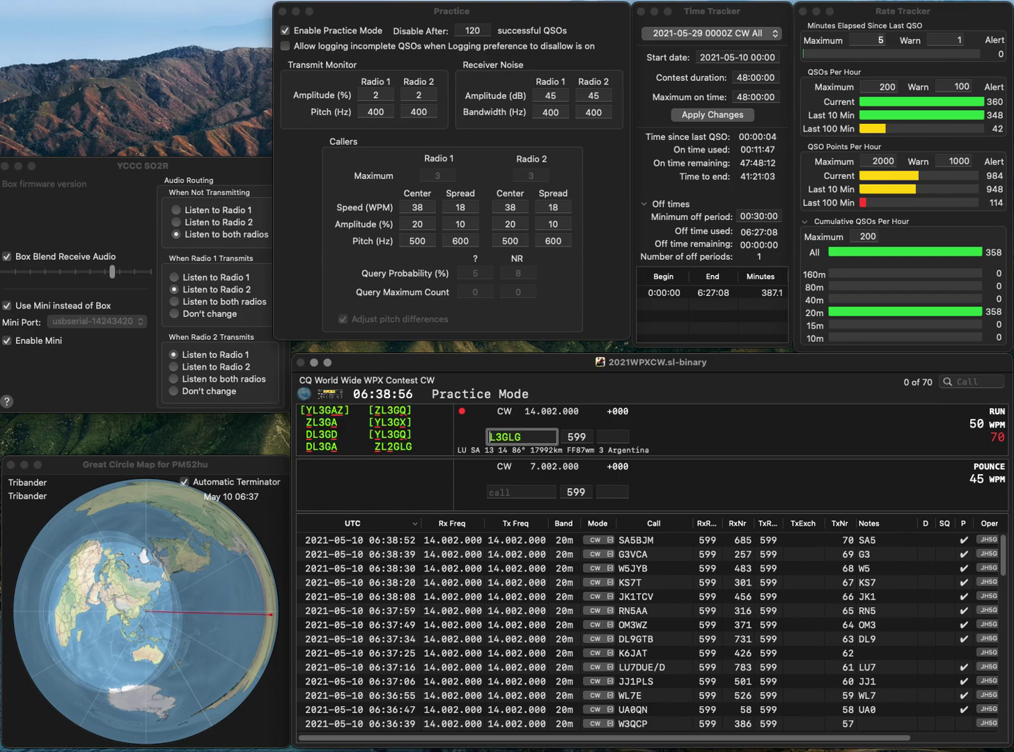
pyautogui.press('Delete')
pyautogui.write('2')
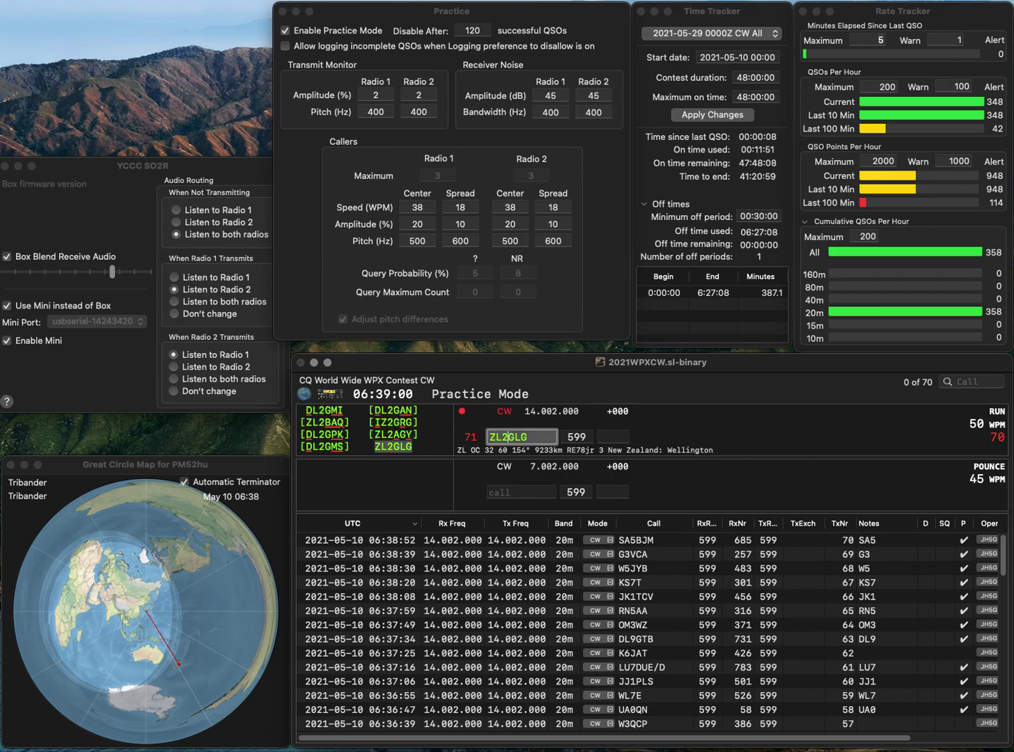
pyautogui.press('Return')
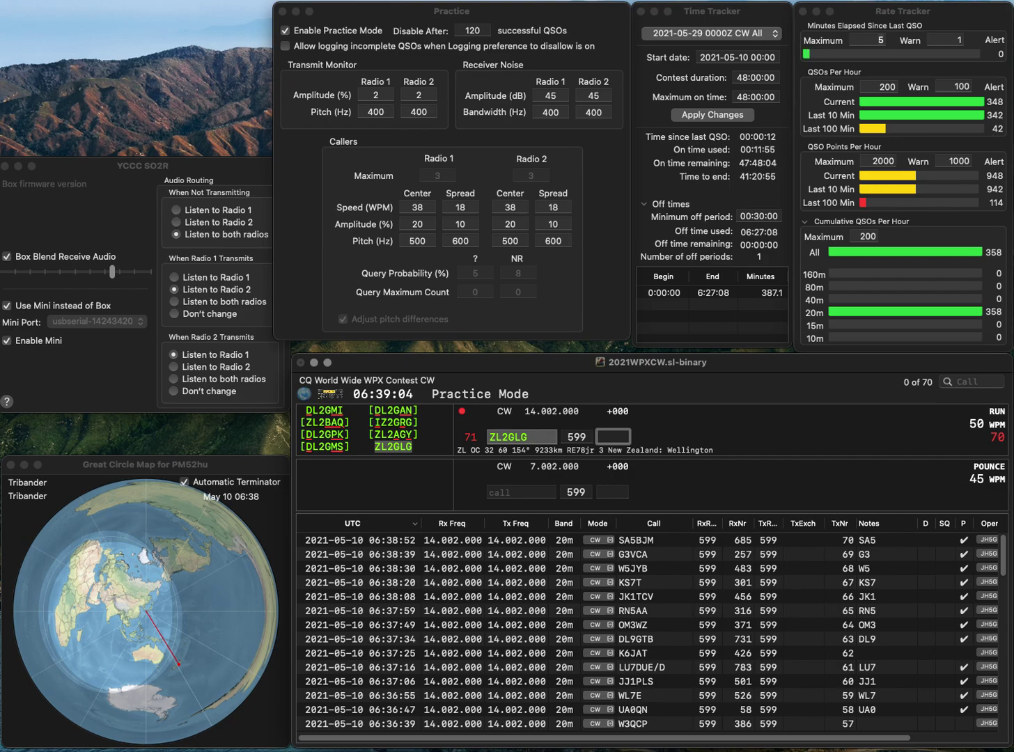
pyautogui.press('Return')
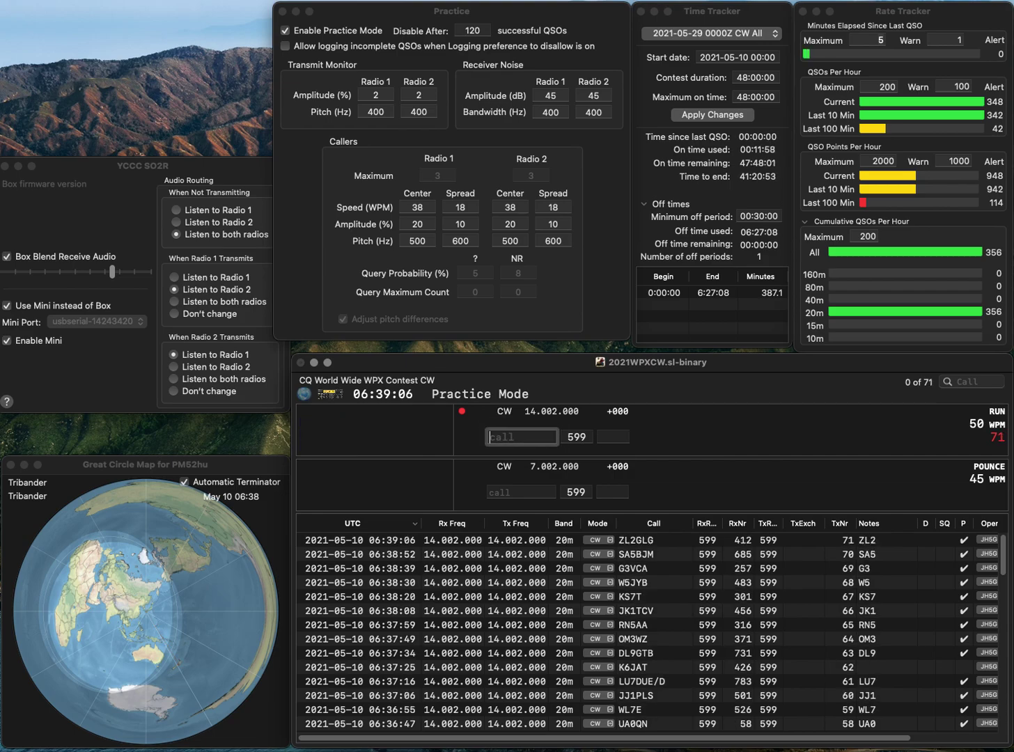
# - Log the practice CW contact with EE5X on 14.002 MHz, report 599 and received serial number 594
pyautogui.write('EE5X')
pyautogui.press('Return')
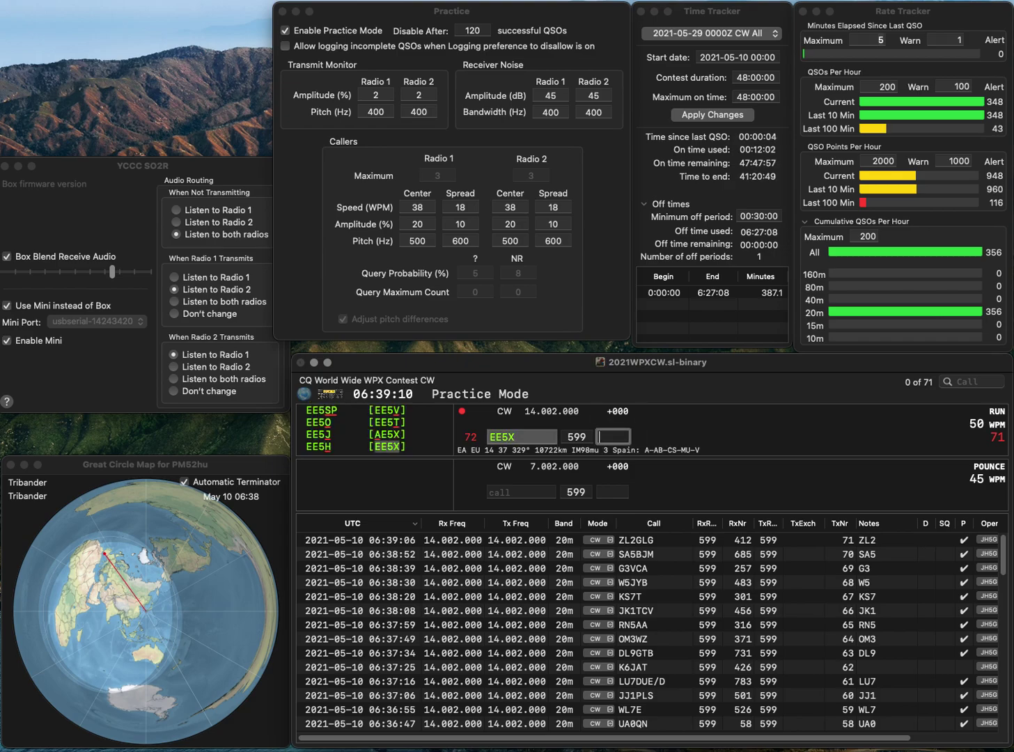
pyautogui.write('594')
pyautogui.press('Return')
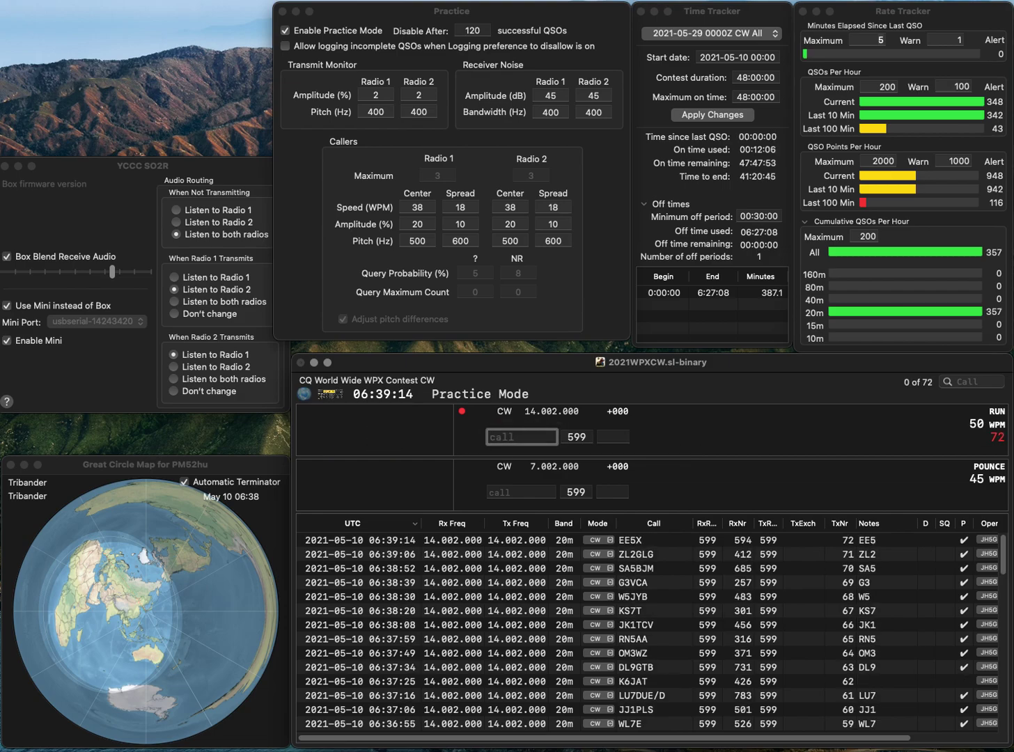
pyautogui.write('DF6NW')
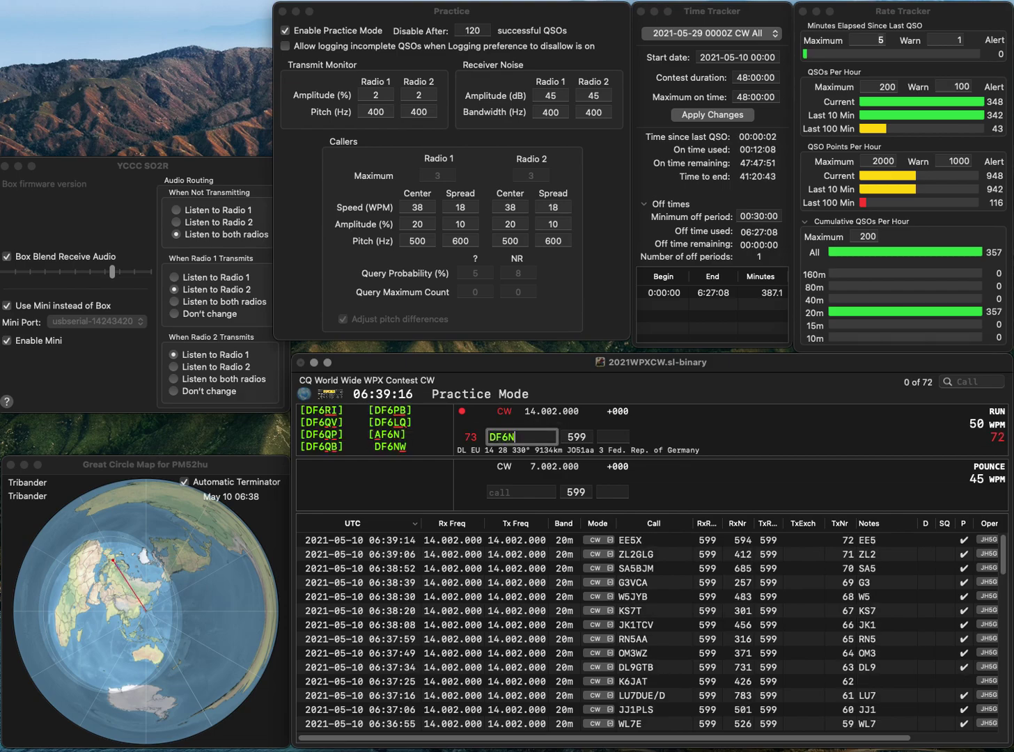
pyautogui.press('Return')
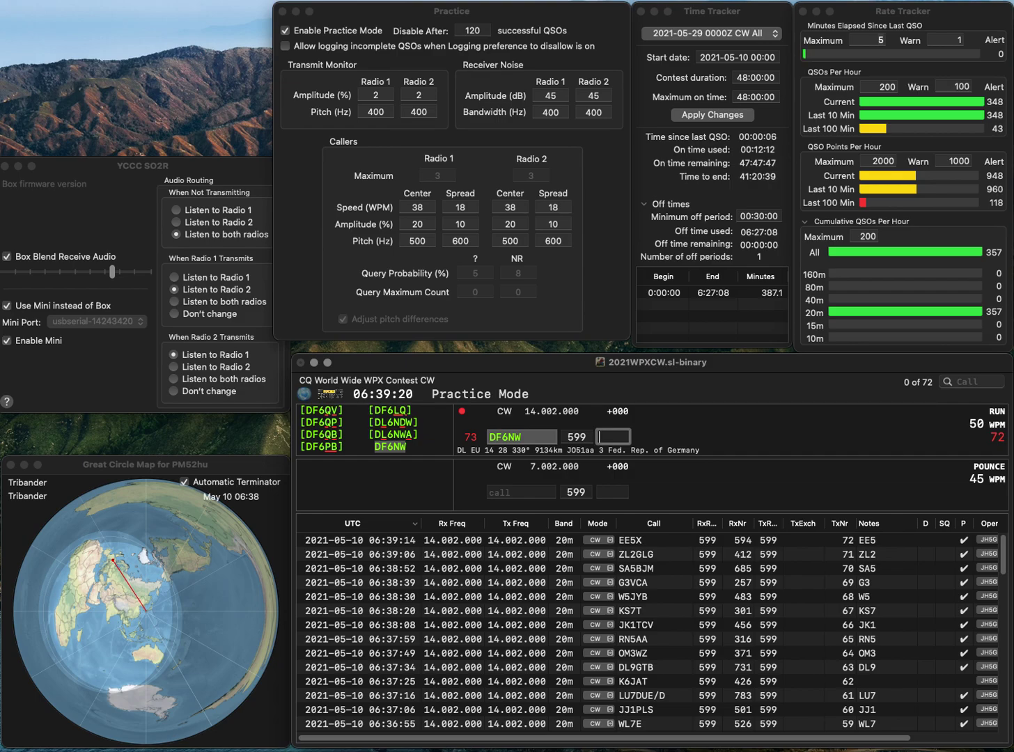
pyautogui.write('184')
pyautogui.press('Return')
pyautogui.write('W6')
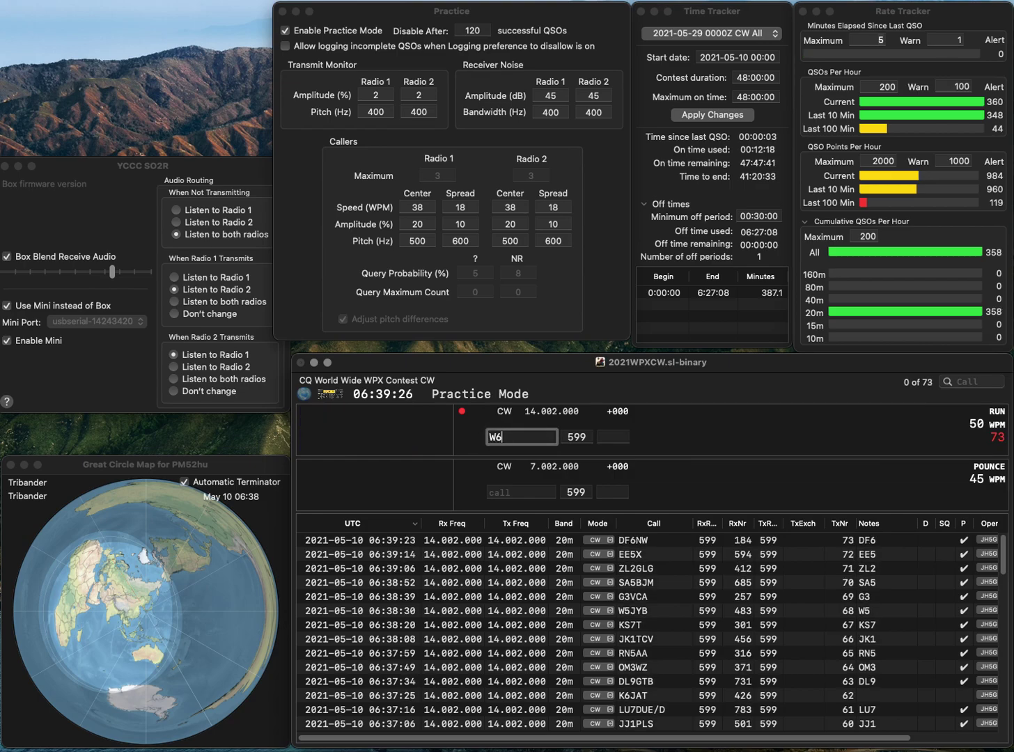
pyautogui.write('INO')
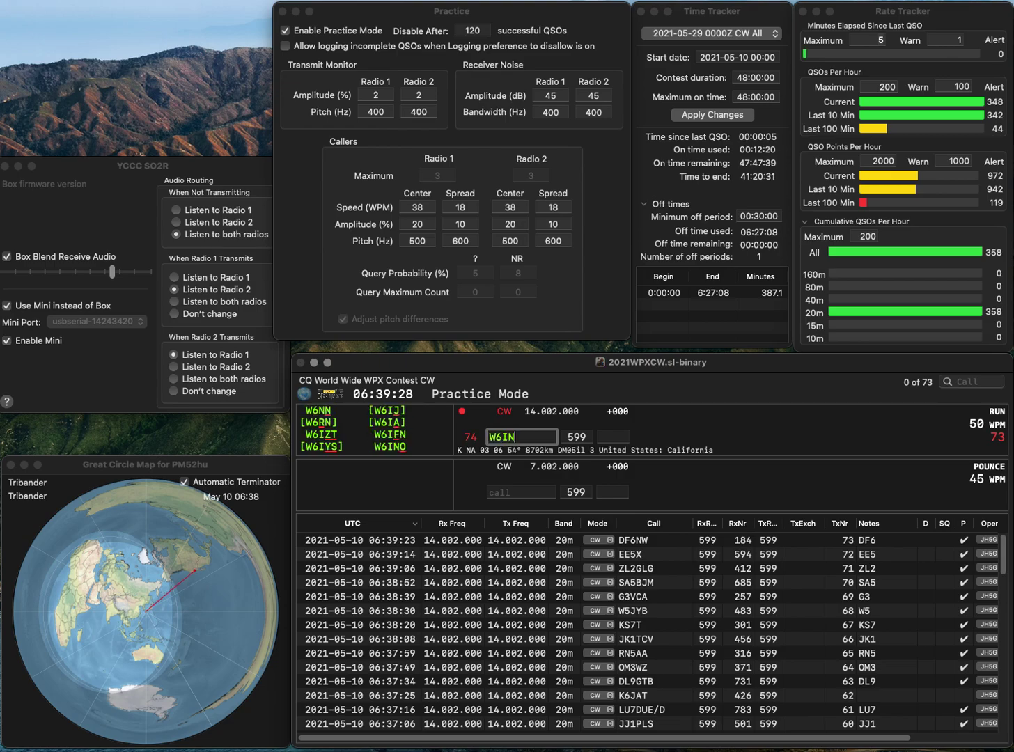
pyautogui.press('Return')
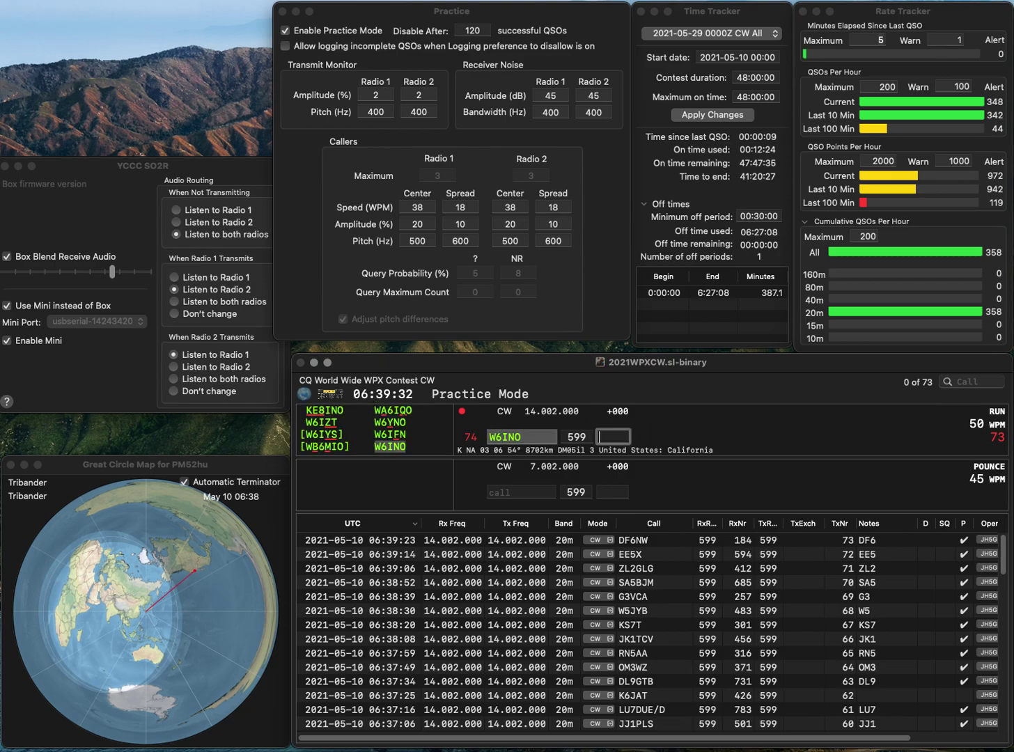
pyautogui.write('47')
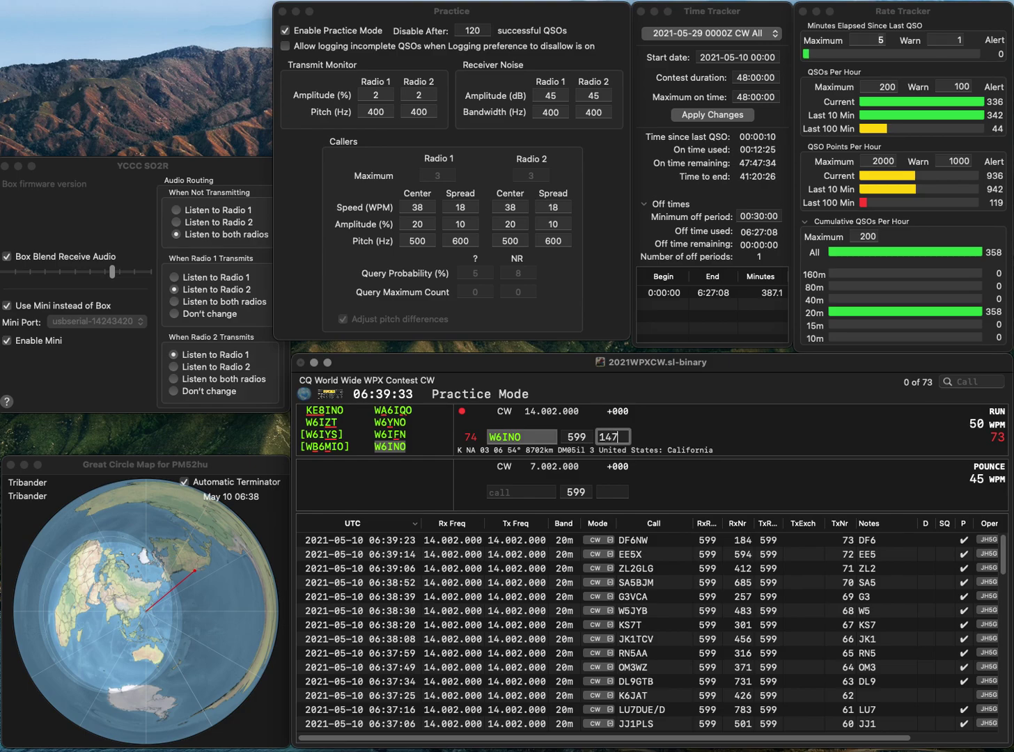
pyautogui.press('Return')
pyautogui.write('EA4FVT')
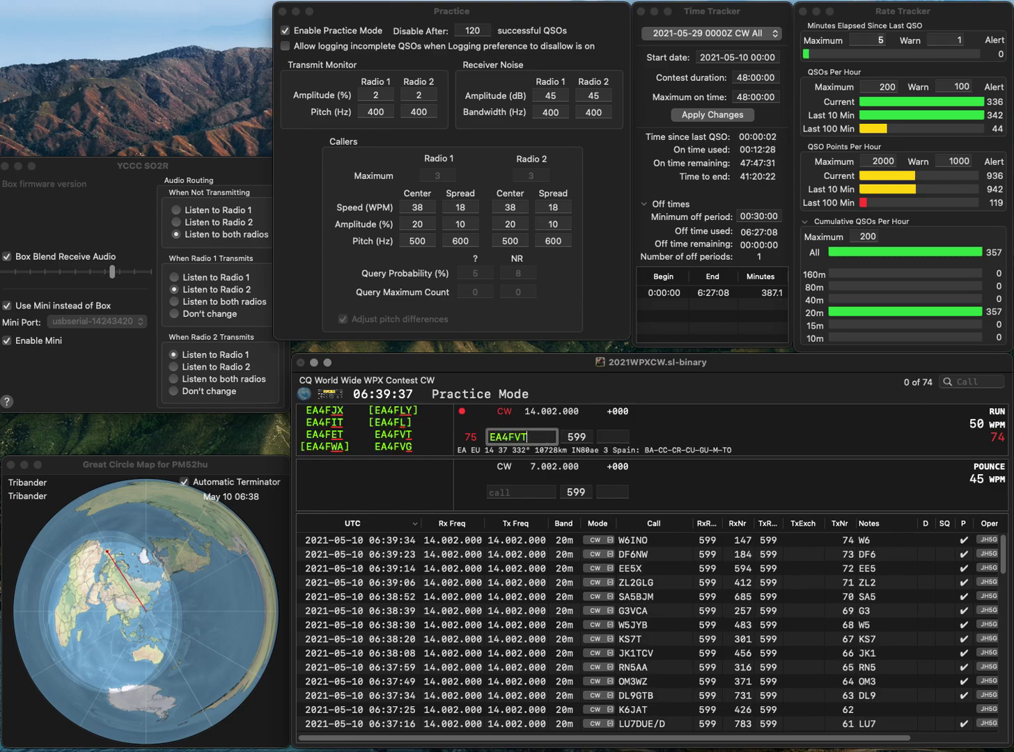
pyautogui.press('Return')
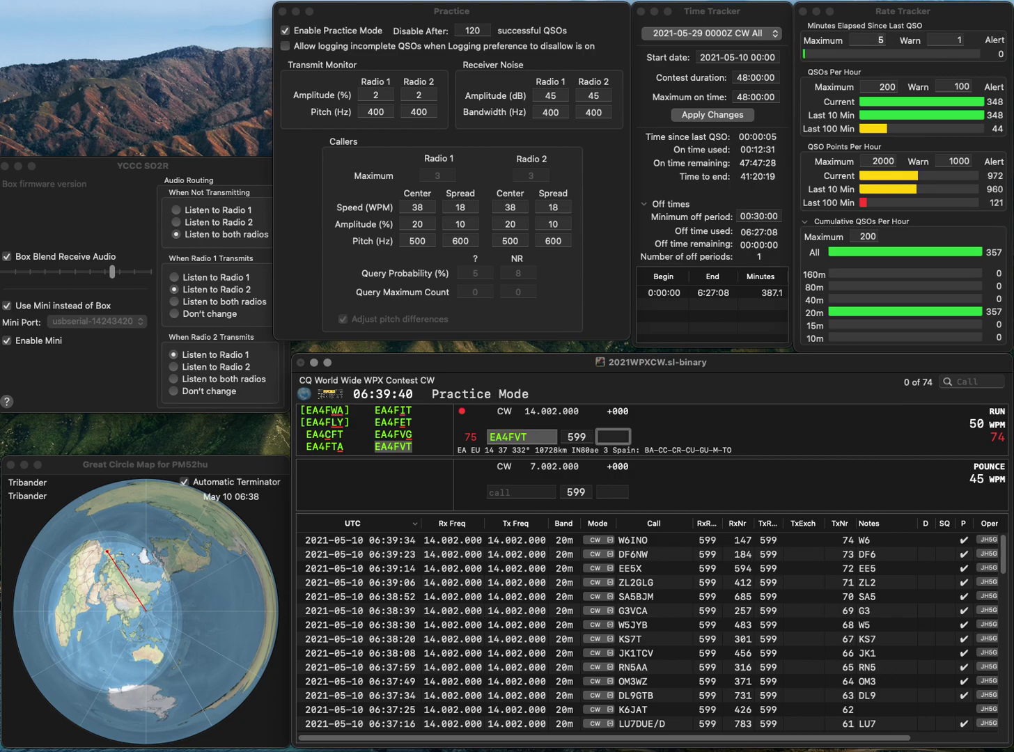
pyautogui.write('50')
pyautogui.press('Return')
pyautogui.write('XZ1D')
pyautogui.press('BackSpace')
pyautogui.press('BackSpace')
pyautogui.write('2D')
pyautogui.press('Tab')
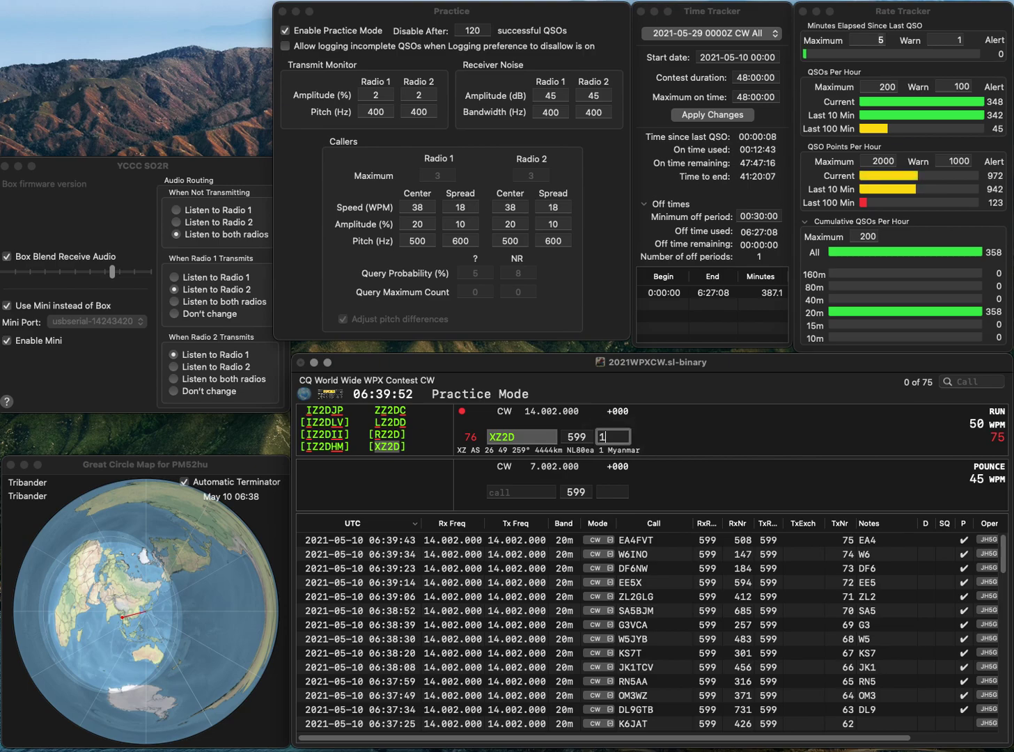
pyautogui.write('44')
pyautogui.press('Return')
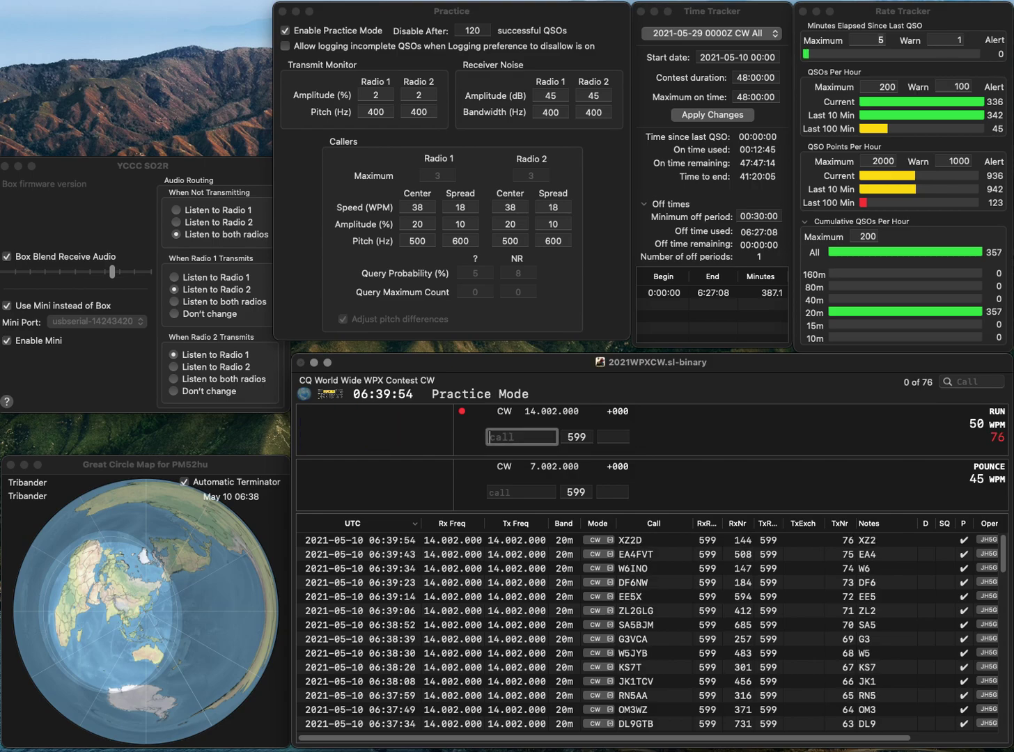
pyautogui.write('N7BQ')
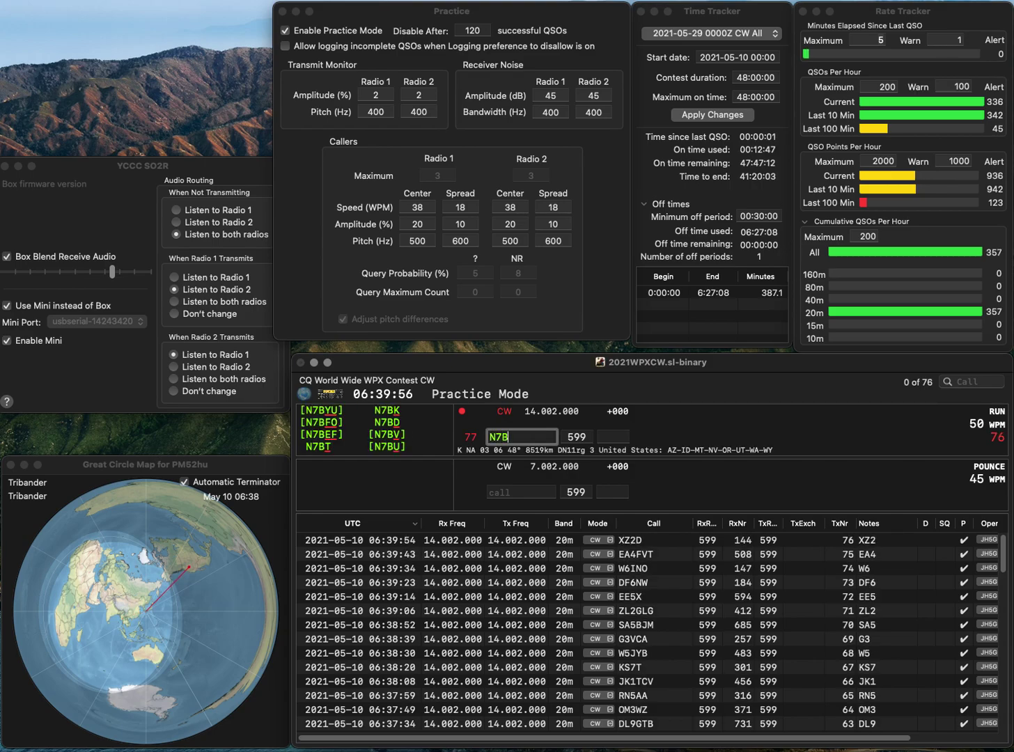
pyautogui.press('Return')
pyautogui.click(502, 437)
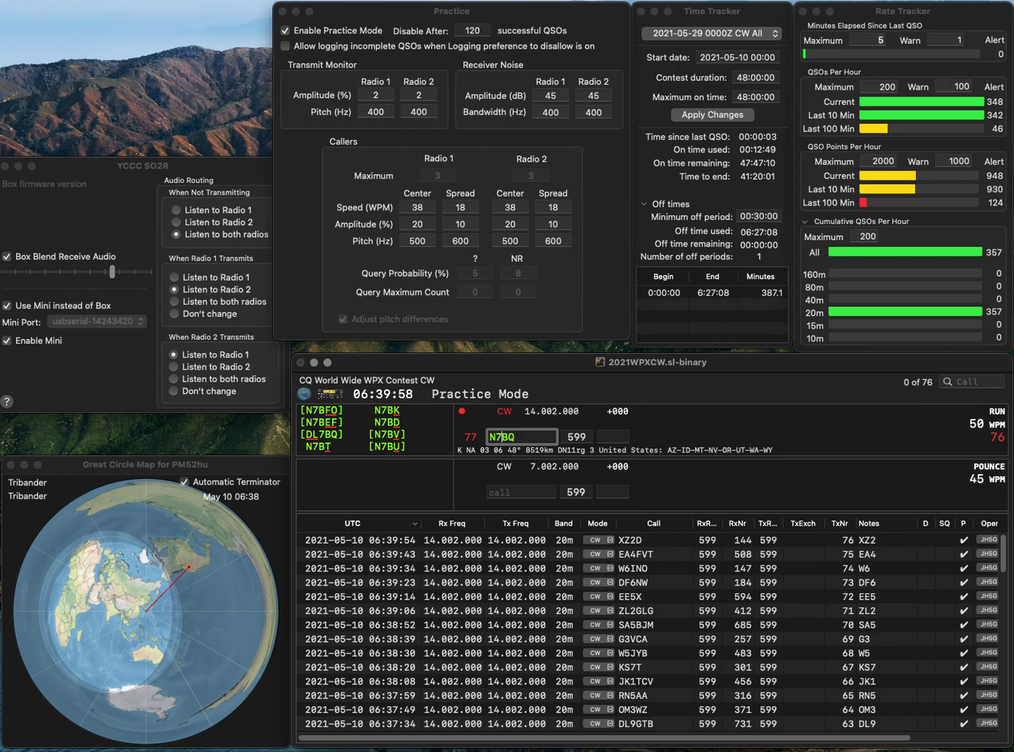
pyautogui.press('BackSpace')
pyautogui.write('Z6')
pyautogui.press('Delete')
pyautogui.press('Return')
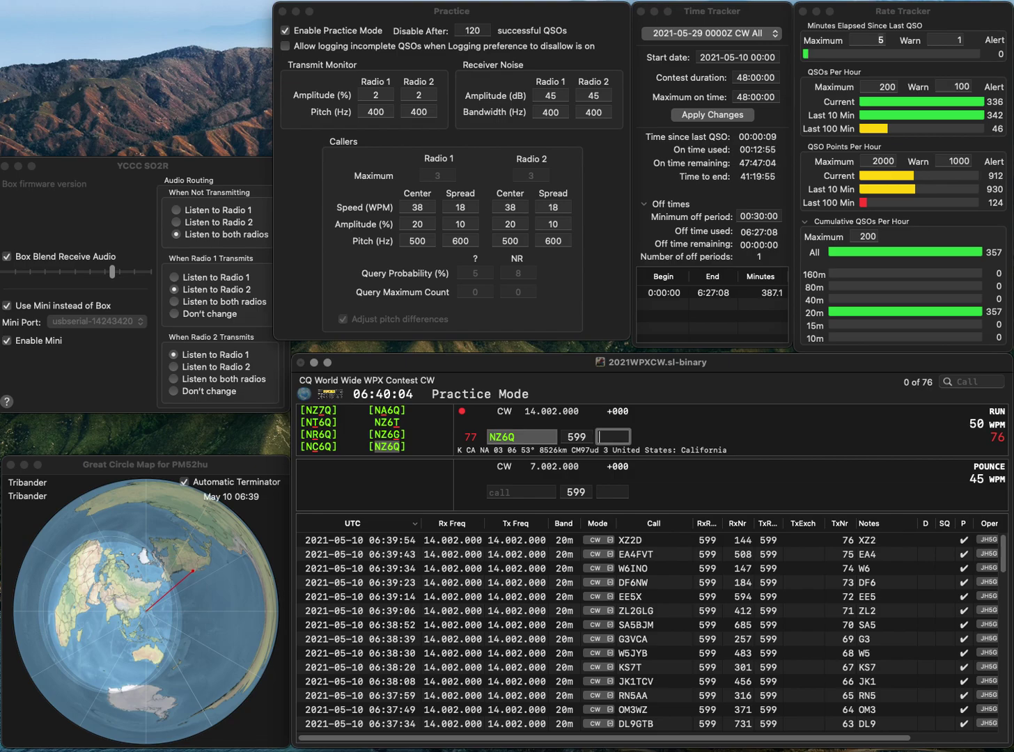
pyautogui.write('757')
pyautogui.press('Return')
# - Log the practice CW contact with WB5IUU on 14.002 MHz, report 599 and received serial number 875
pyautogui.write('W')
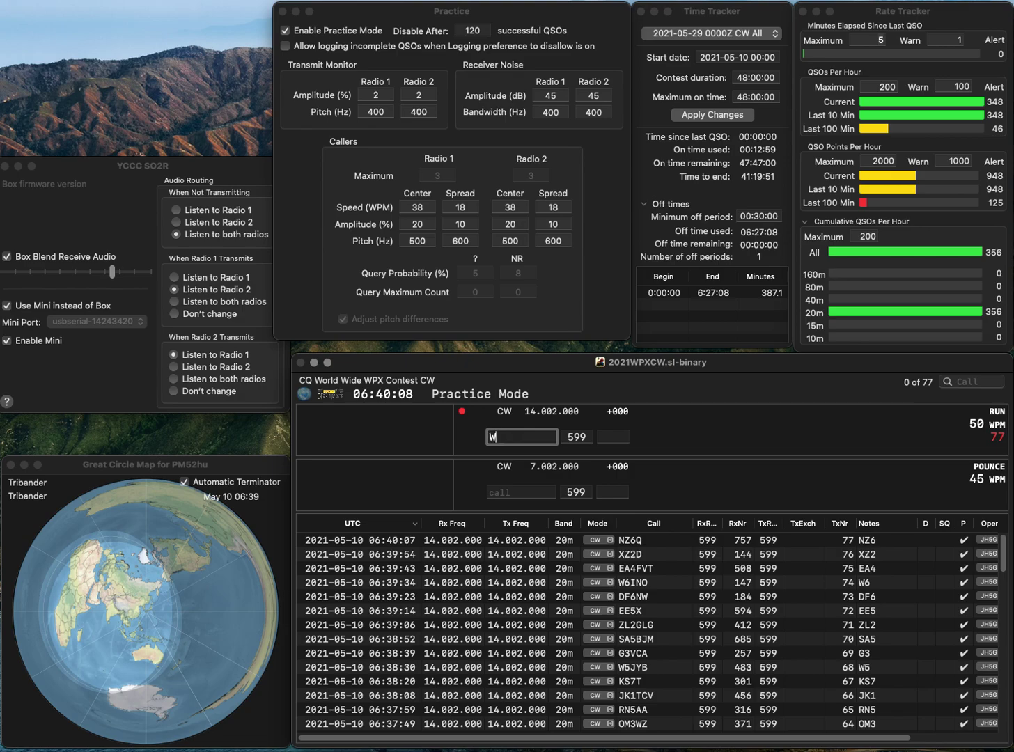
pyautogui.write('B5IUU')
pyautogui.press('Return')
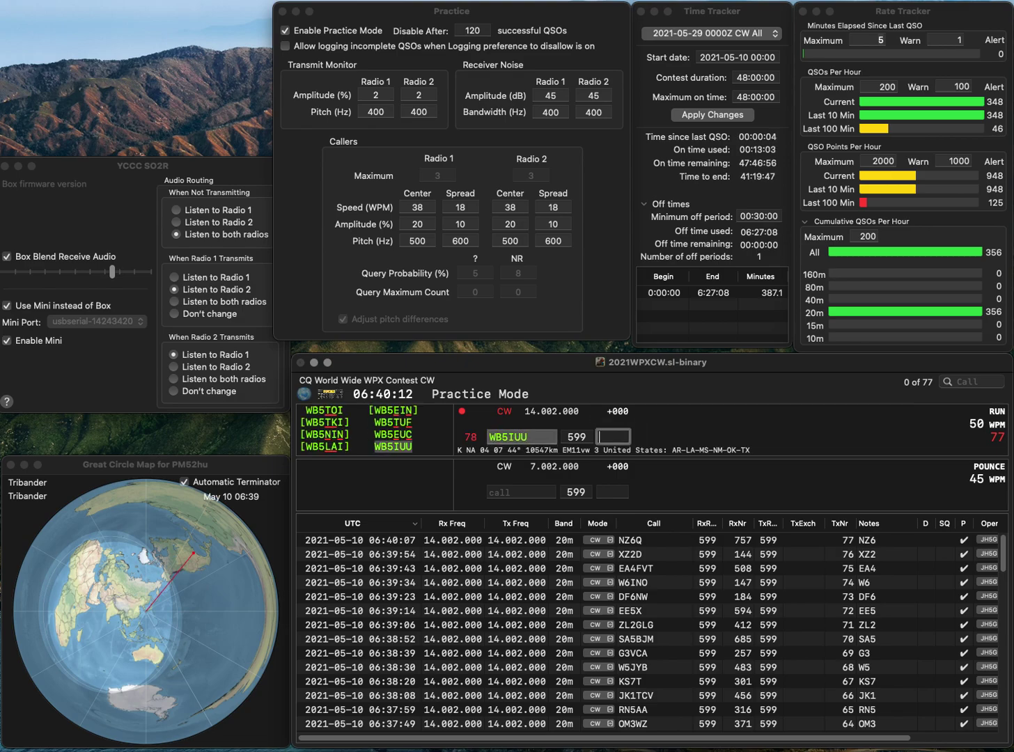
pyautogui.write('875')
pyautogui.press('Return')
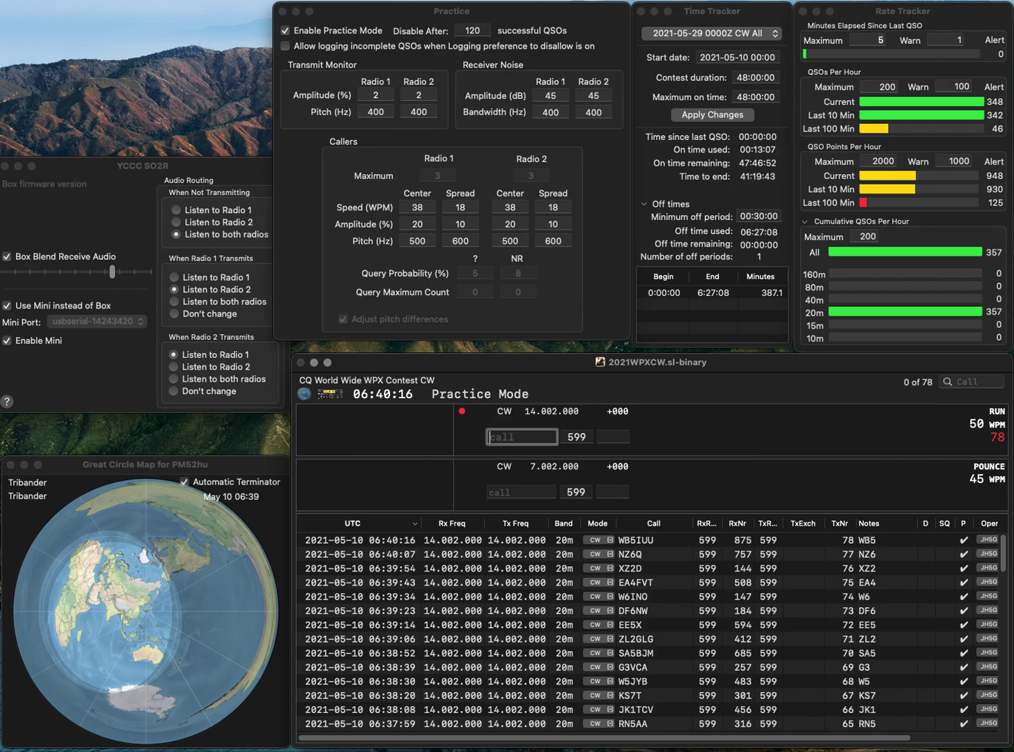
pyautogui.write('KA6AIL')
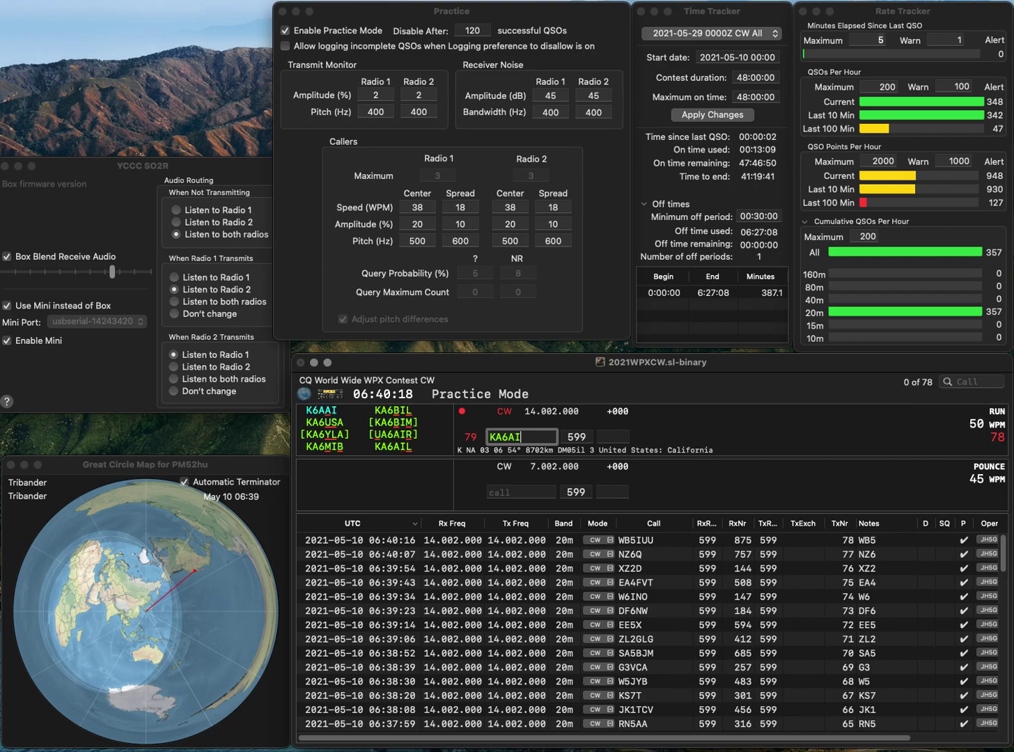
pyautogui.press('space')
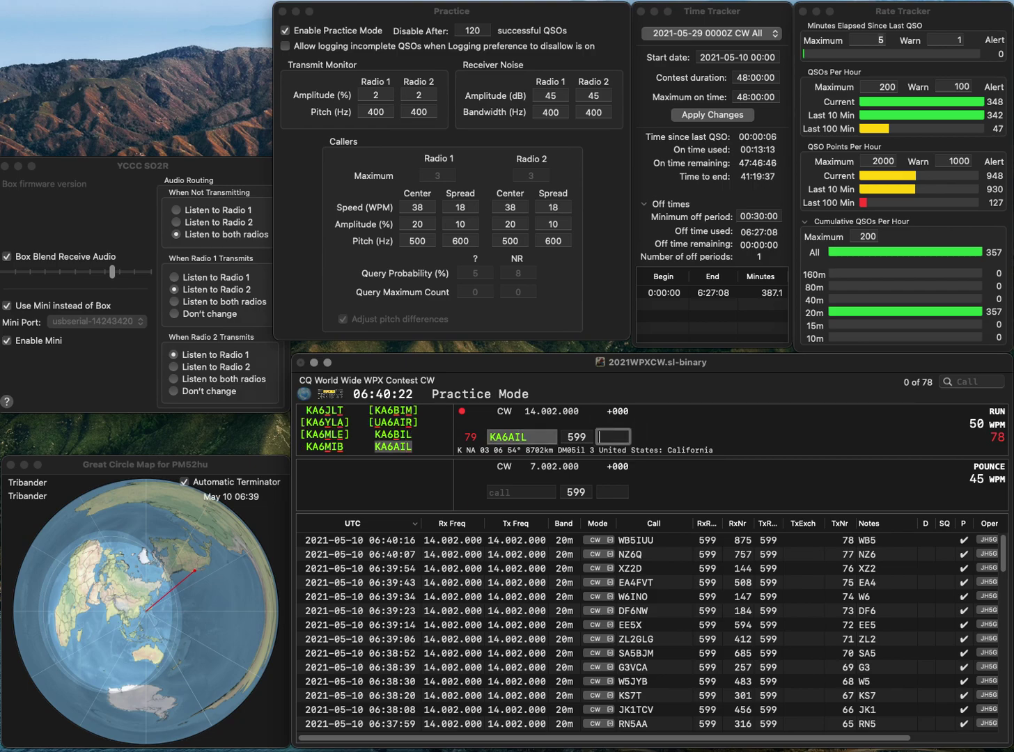
pyautogui.write('00')
pyautogui.press('Return')
pyautogui.write('RT8U')
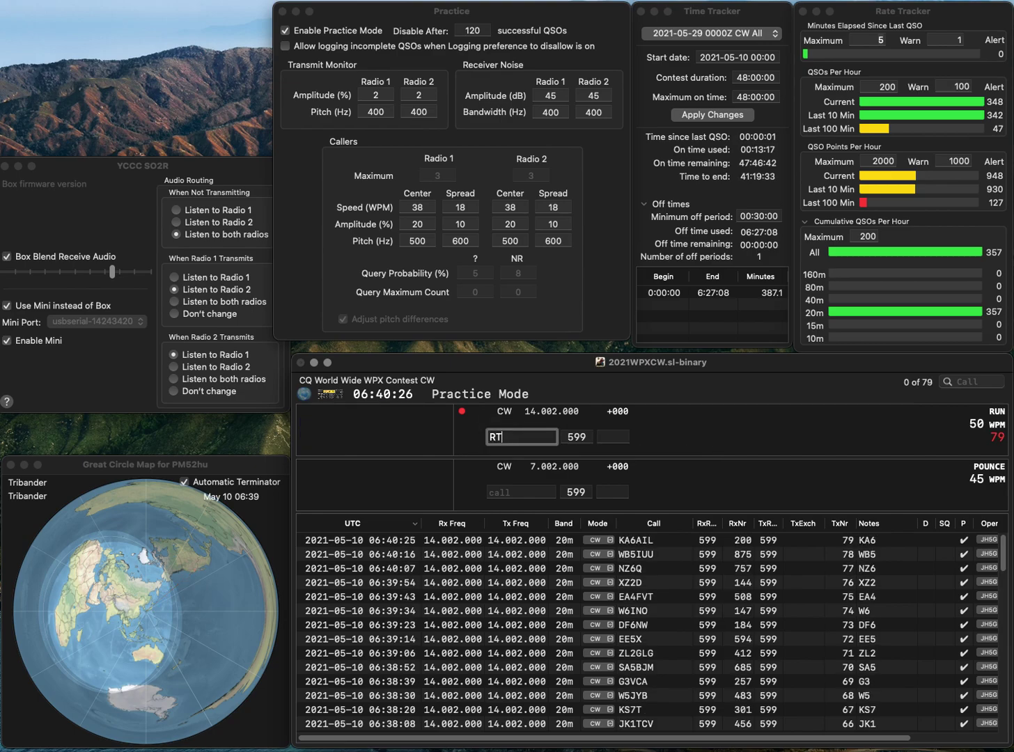
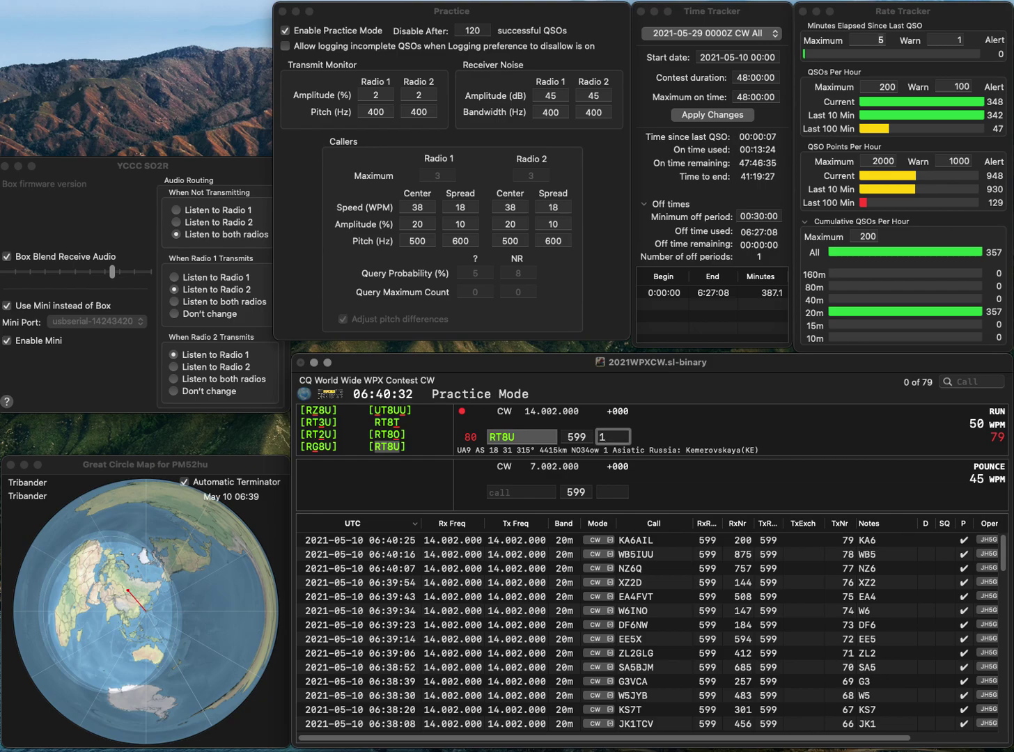
pyautogui.write('9')
pyautogui.press('Return')
# - Log the practice CW contact with N3OO on 14.002 MHz, report 599 and received serial number 677
pyautogui.write('N3OO')
pyautogui.press('space')
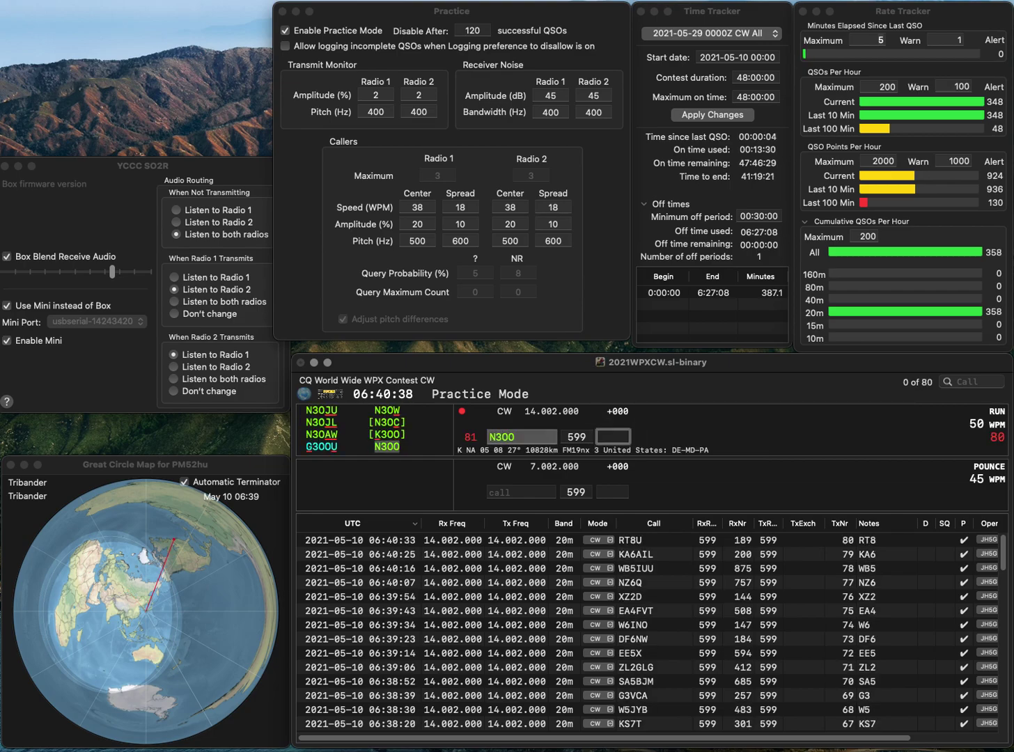
pyautogui.write('677')
pyautogui.press('Return')
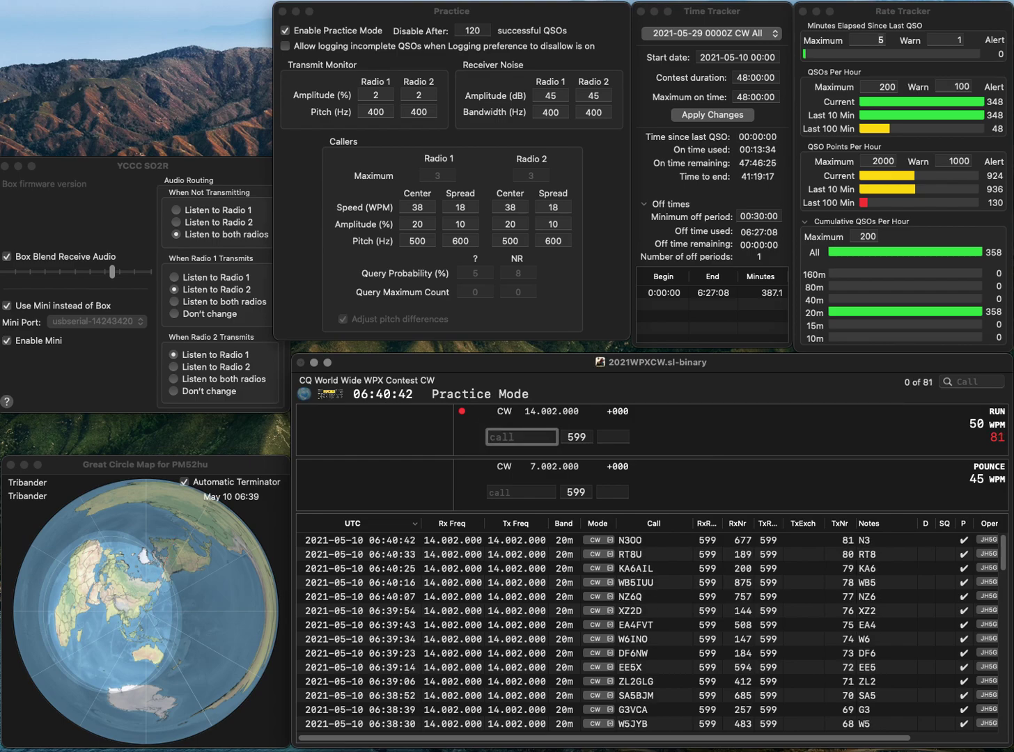
pyautogui.write('N8OHO')
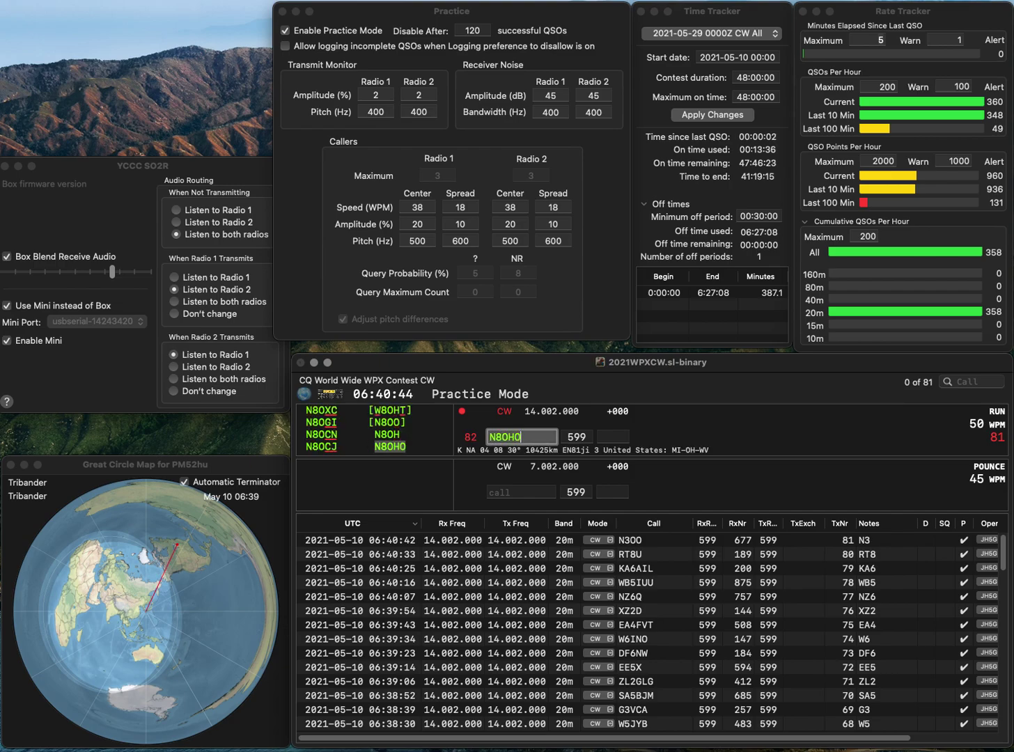
pyautogui.press('Return')
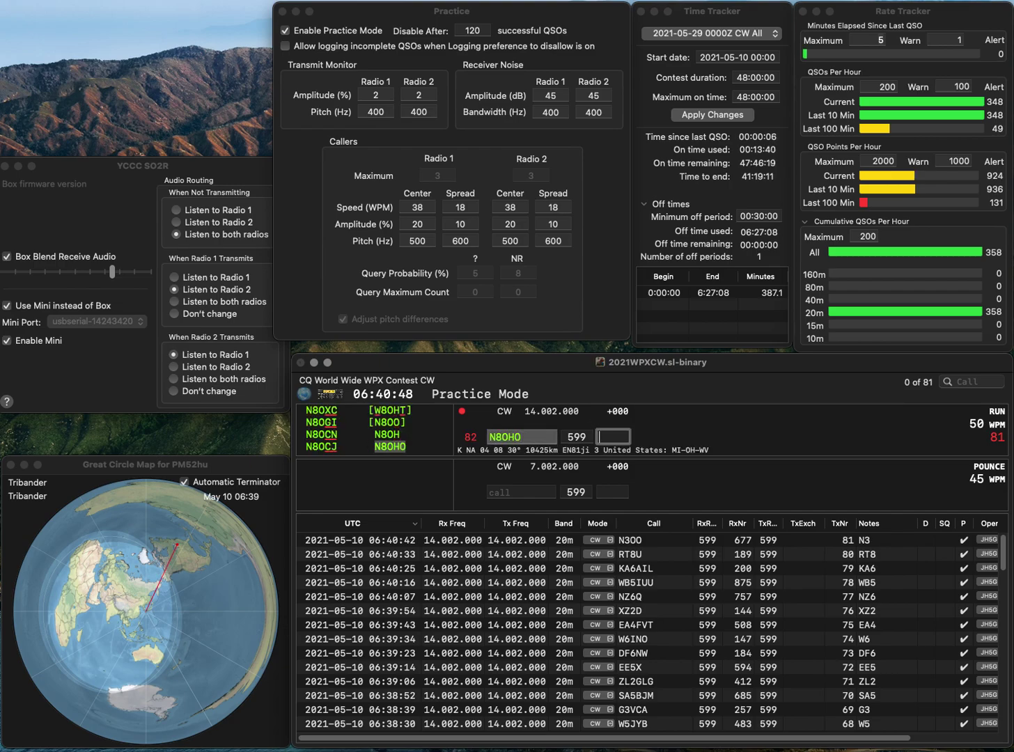
pyautogui.write('511')
pyautogui.press('Return')
# - Correct the copied call sign to NX5D and log the contact on 14.002 MHz, report 599 and received serial number 853
pyautogui.write('NX')
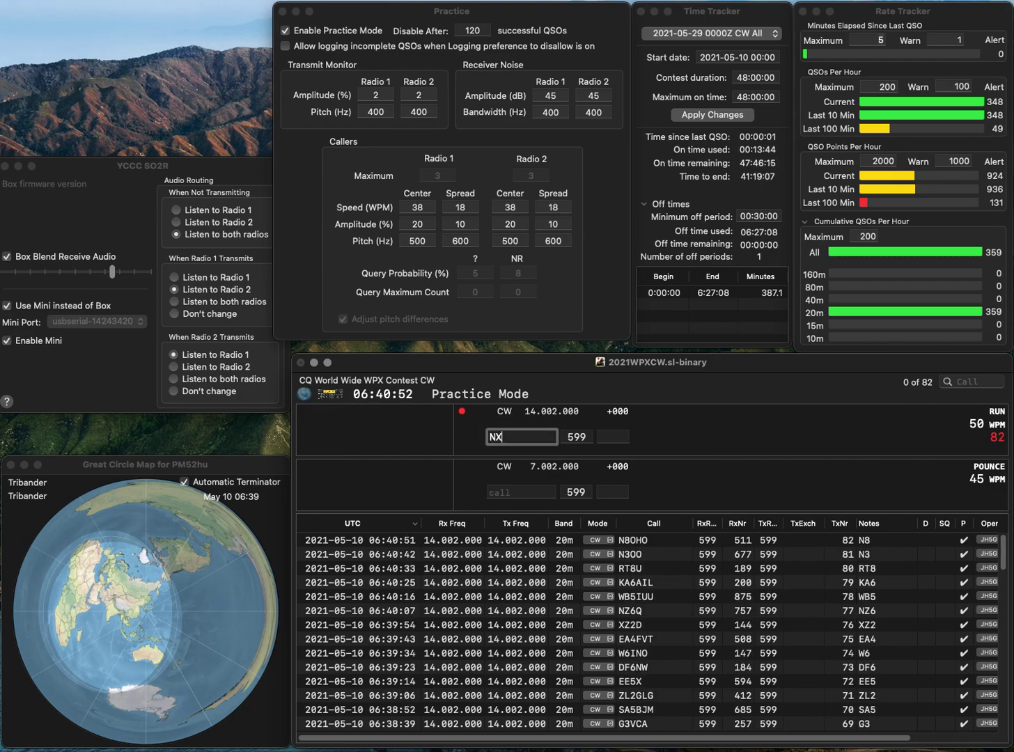
pyautogui.write('4B')
pyautogui.press('BackSpace')
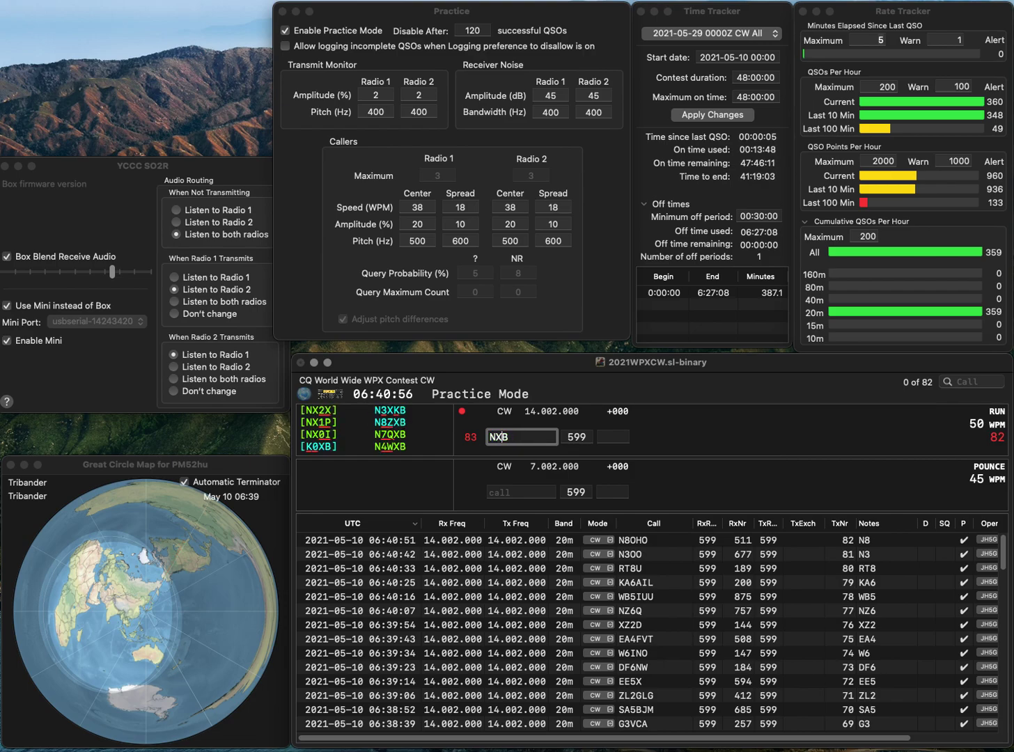
pyautogui.write('5')
pyautogui.press('Right')
pyautogui.press('BackSpace')
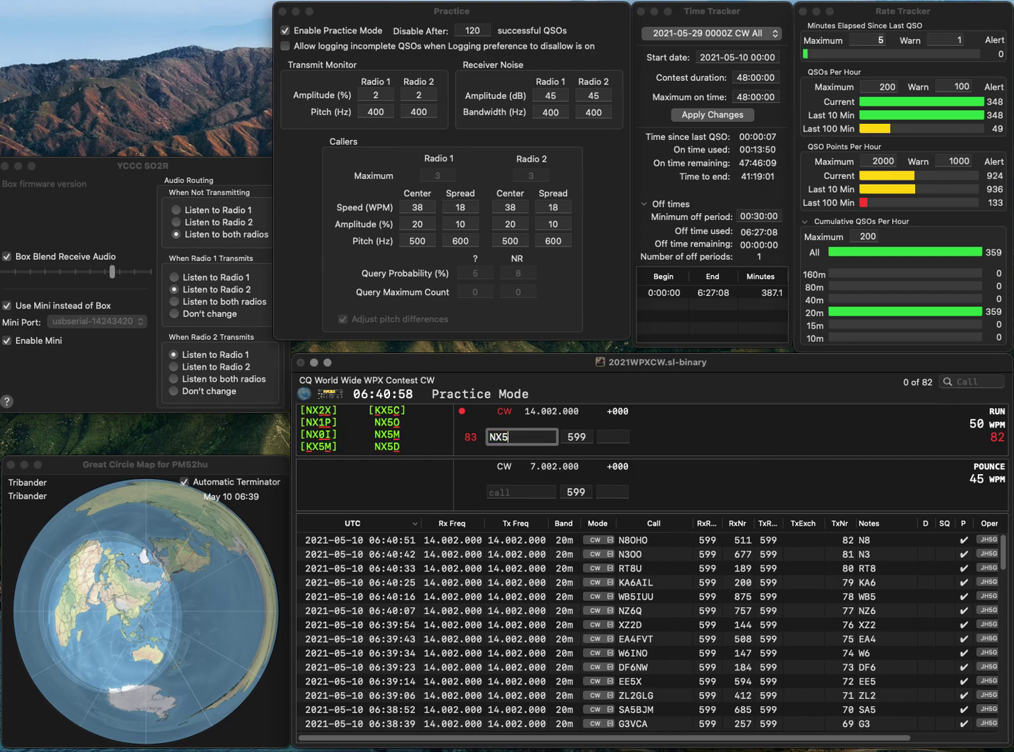
pyautogui.write('D')
pyautogui.click(613, 437)
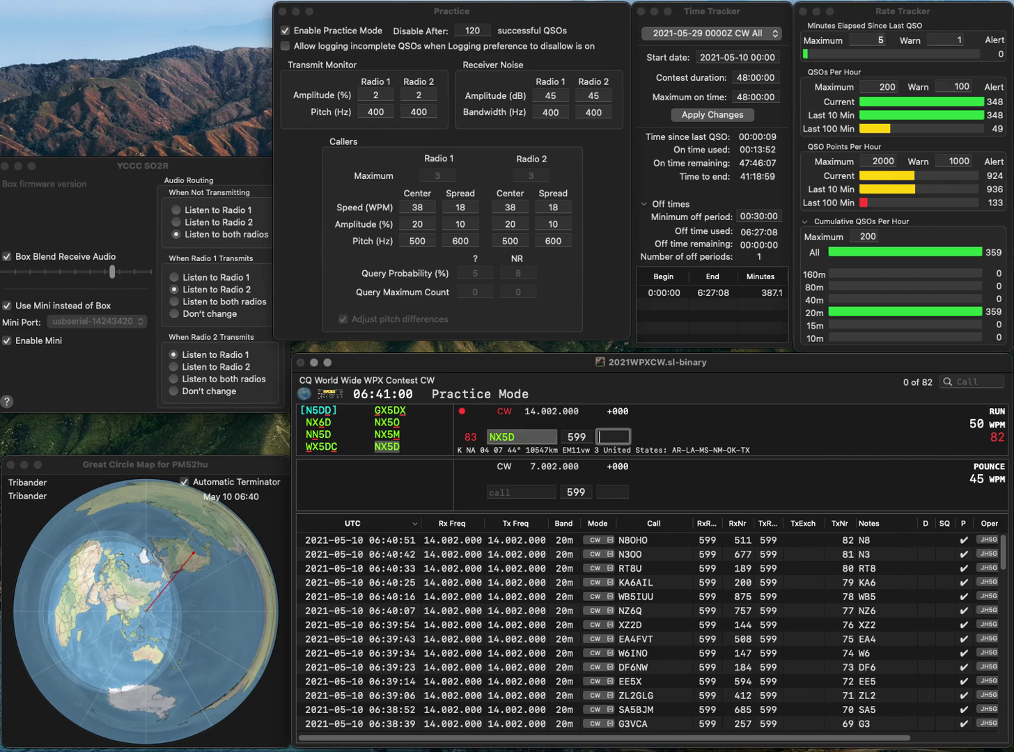
pyautogui.write('853')
pyautogui.press('Return')
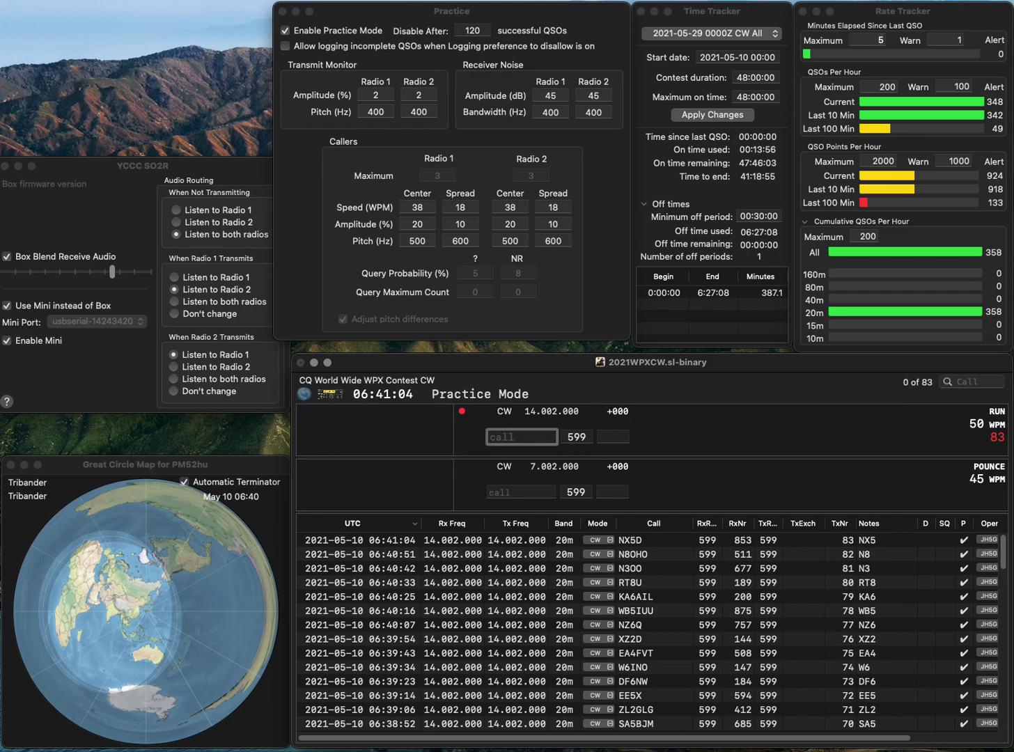
pyautogui.write('K5HBU')
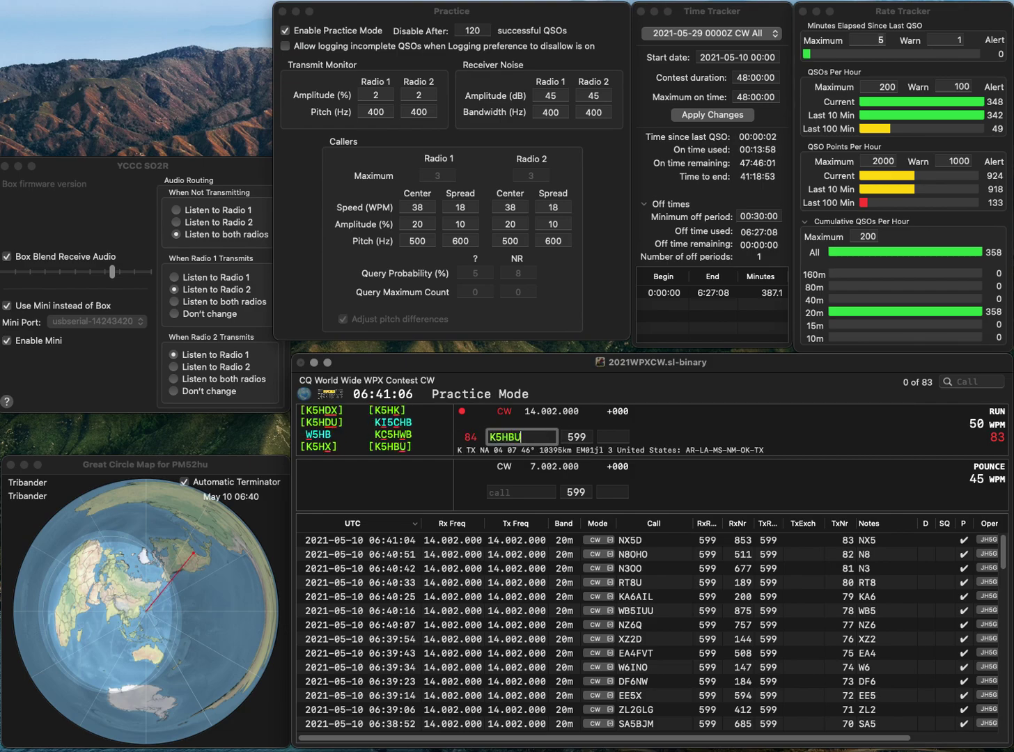
pyautogui.press('Return')
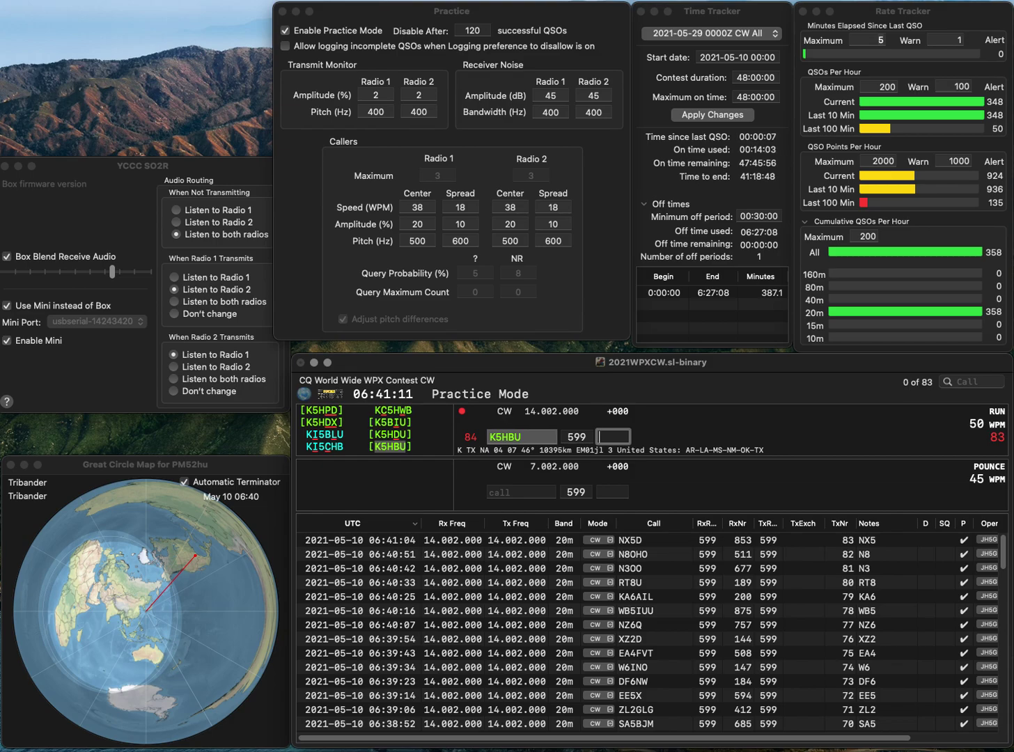
pyautogui.click(523, 436)
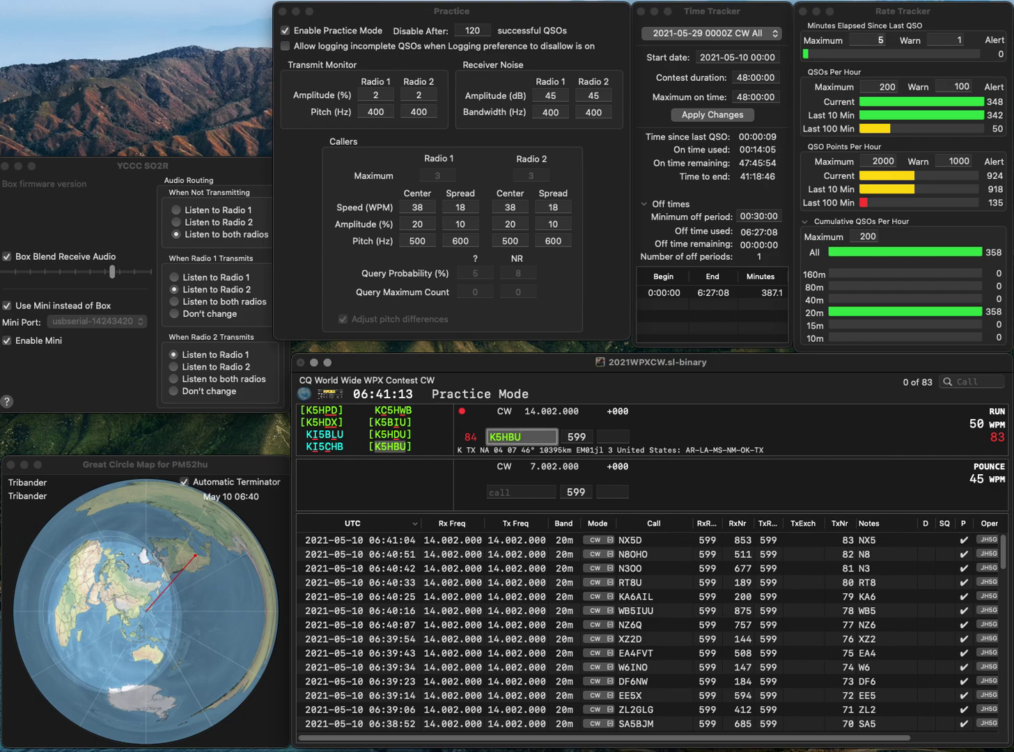
pyautogui.press('BackSpace')
pyautogui.press('BackSpace')
pyautogui.write('DU')
pyautogui.press('Tab')
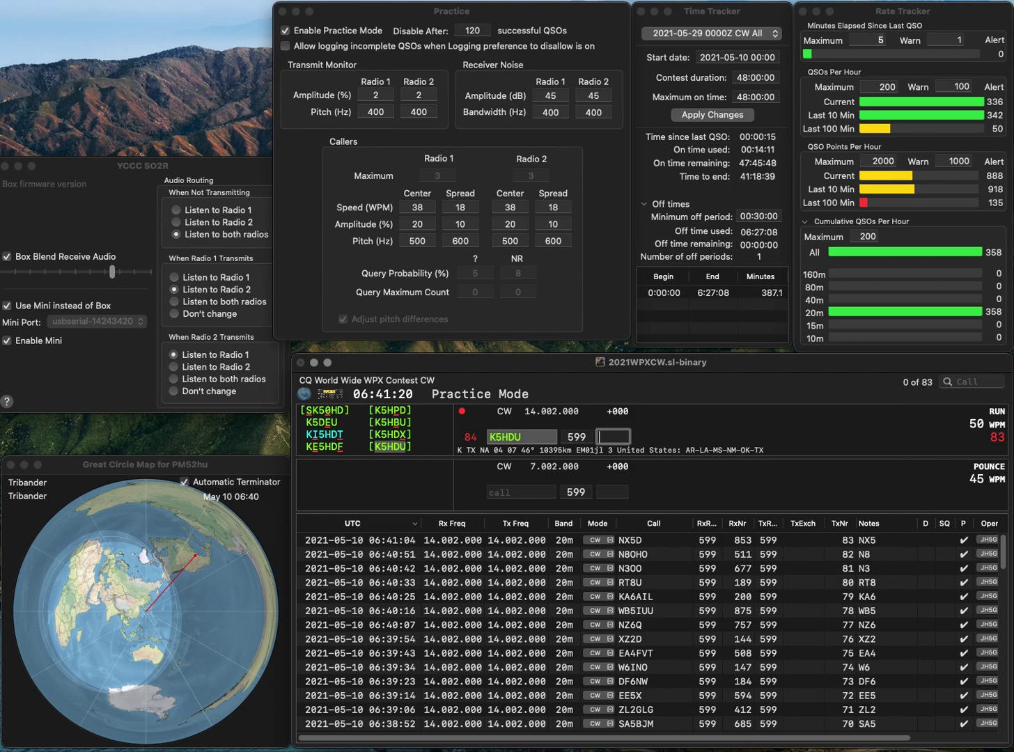
pyautogui.write('92')
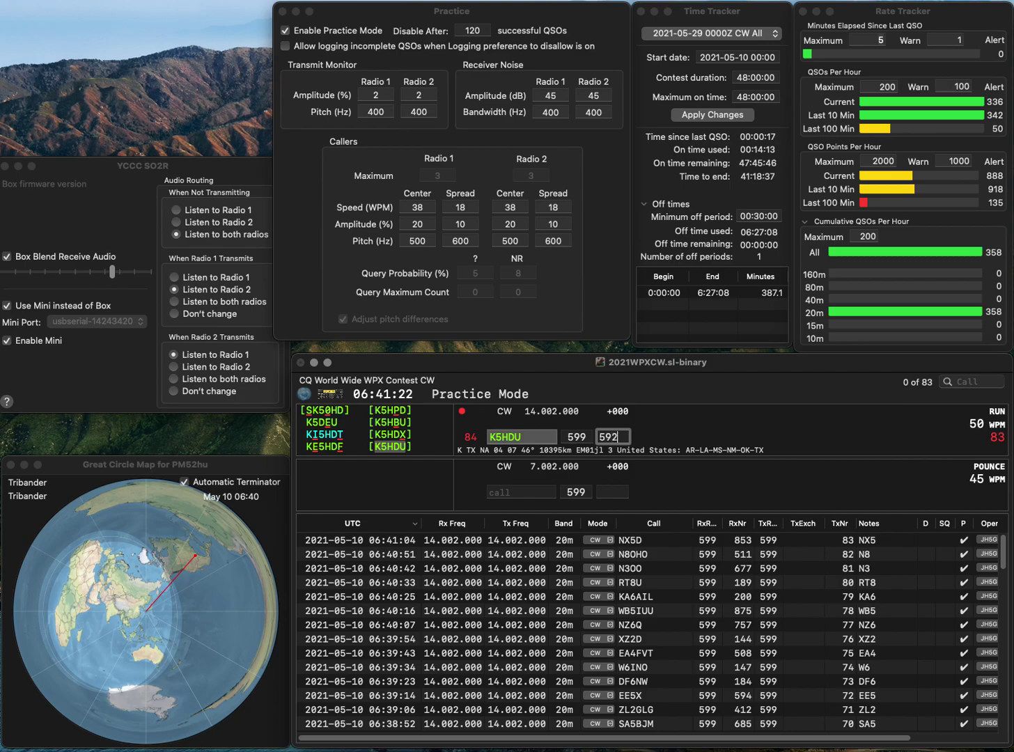
pyautogui.press('Return')
pyautogui.write('KK7DP')
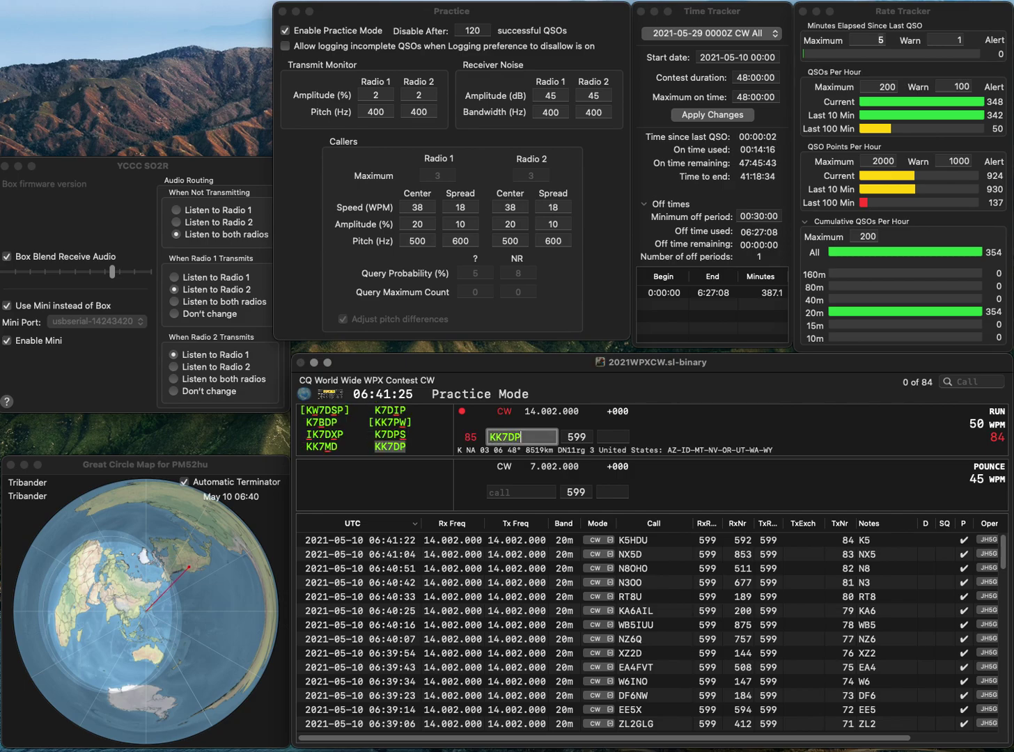
pyautogui.press('Return')
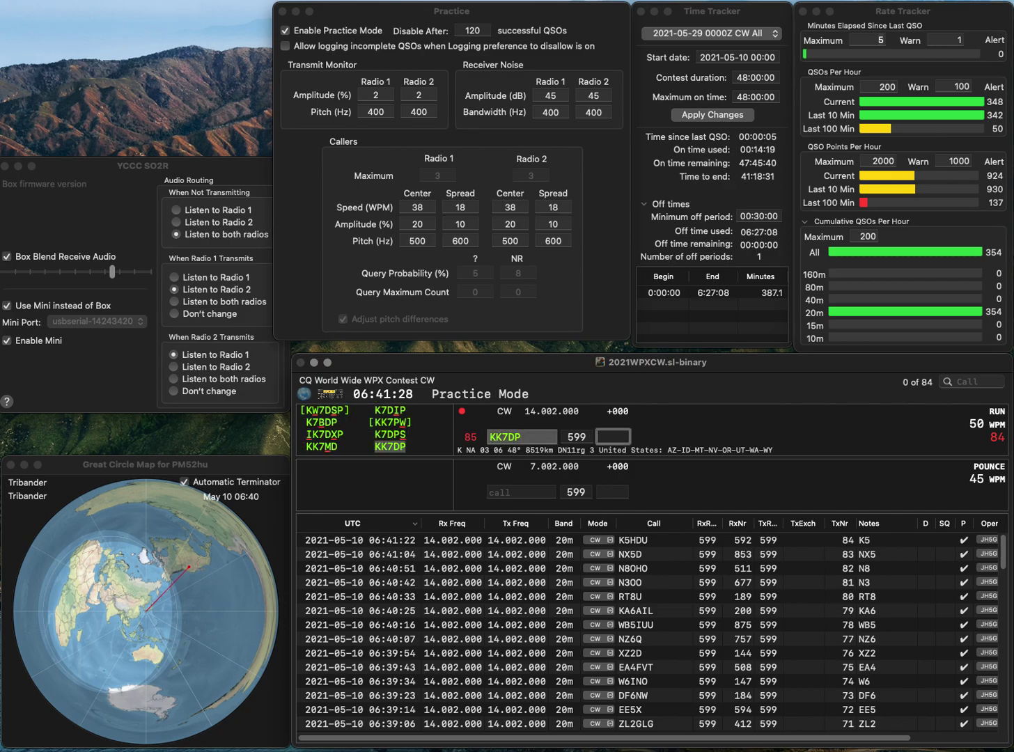
pyautogui.write('465')
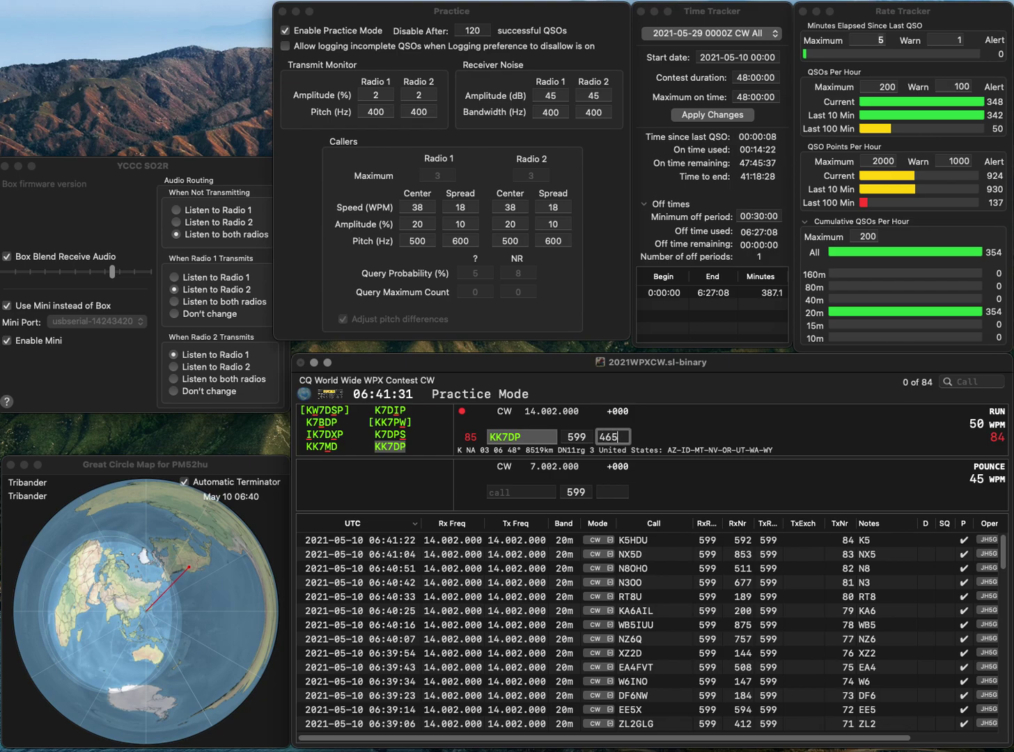
pyautogui.press('Return')
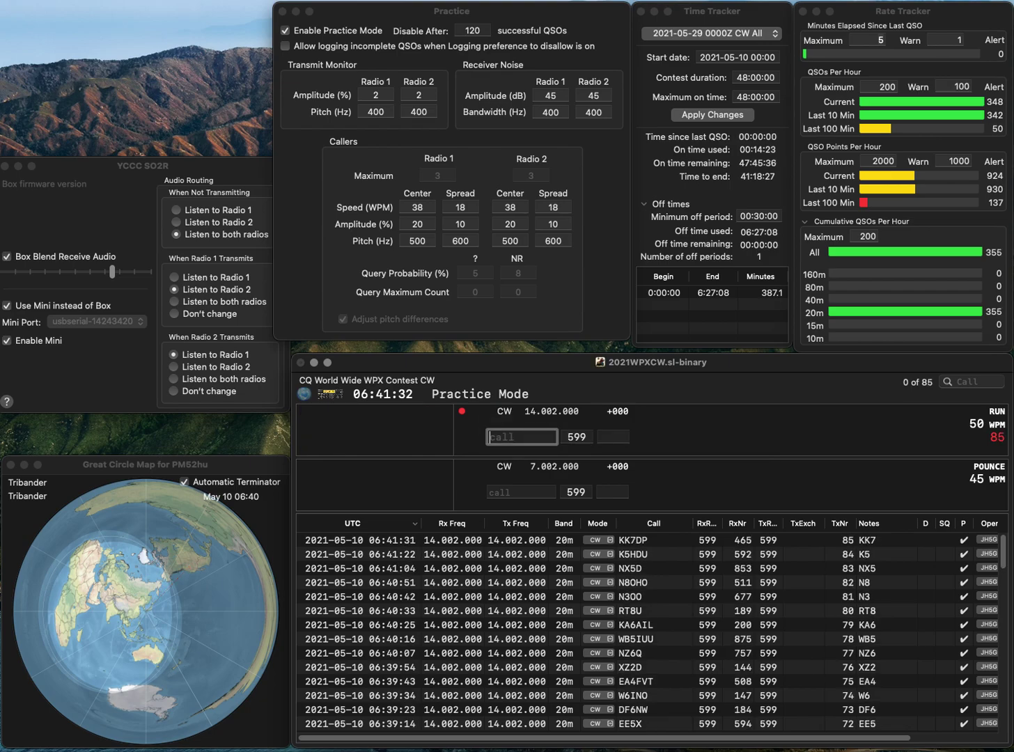
# - Log the practice CW contact with W4NH on 14.002 MHz, report 599 and received serial number 33
pyautogui.write('W4NH')
pyautogui.press('space')
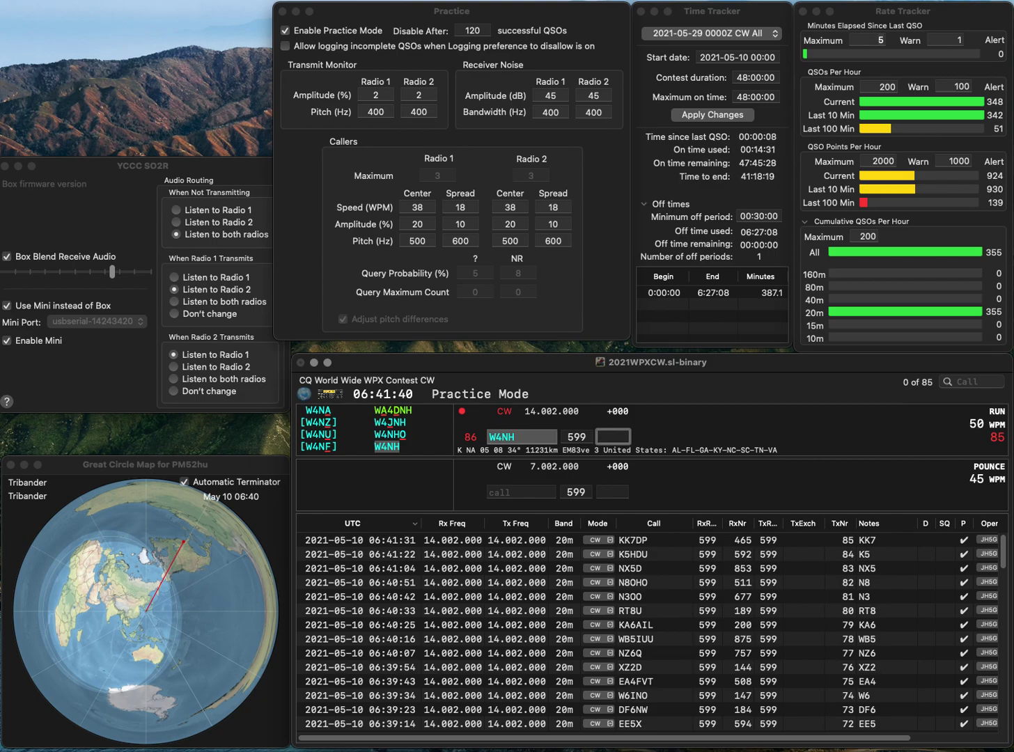
pyautogui.write('33')
pyautogui.press('Return')
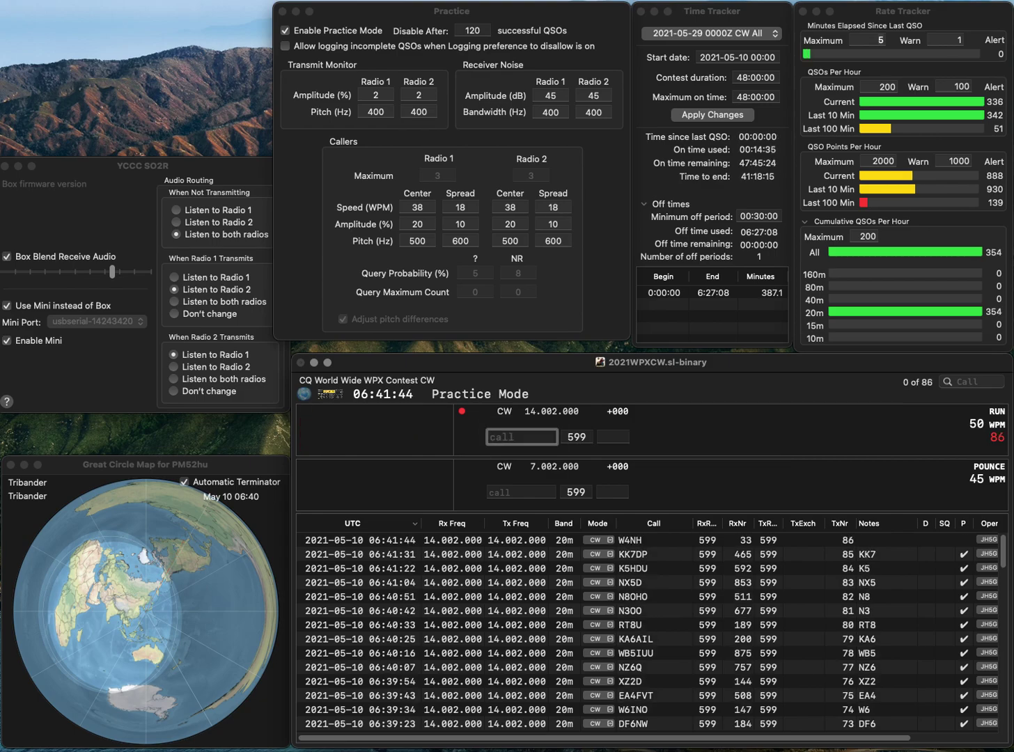
pyautogui.write('W8MZ')
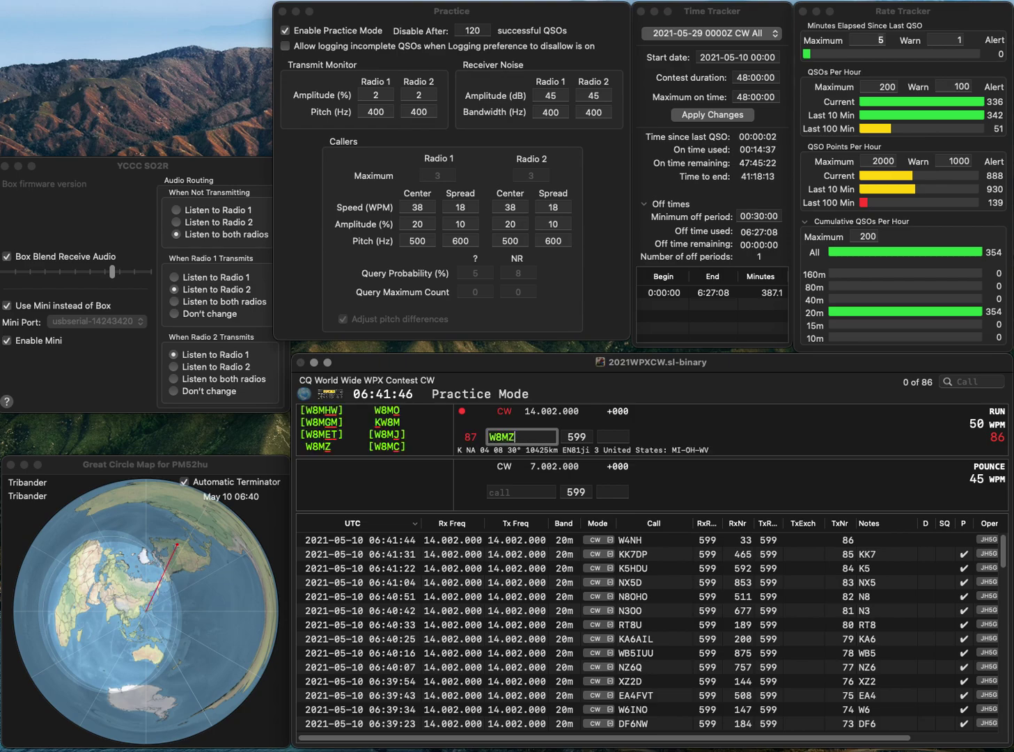
pyautogui.press('Return')
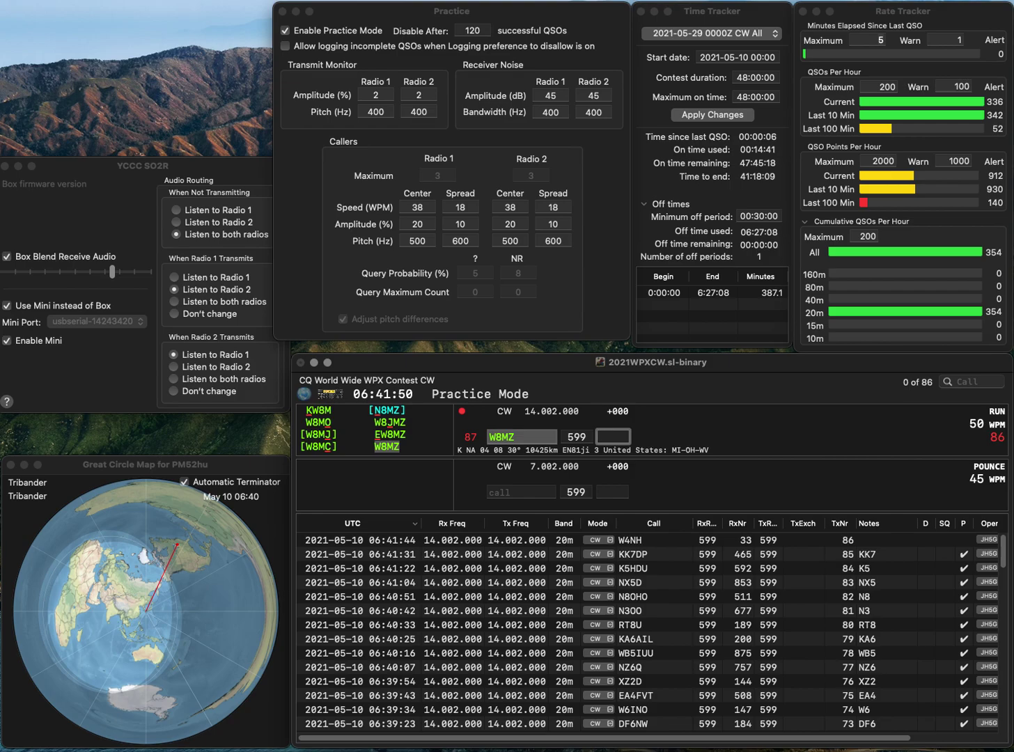
pyautogui.write('1-0')
pyautogui.write('5')
pyautogui.press('Return')
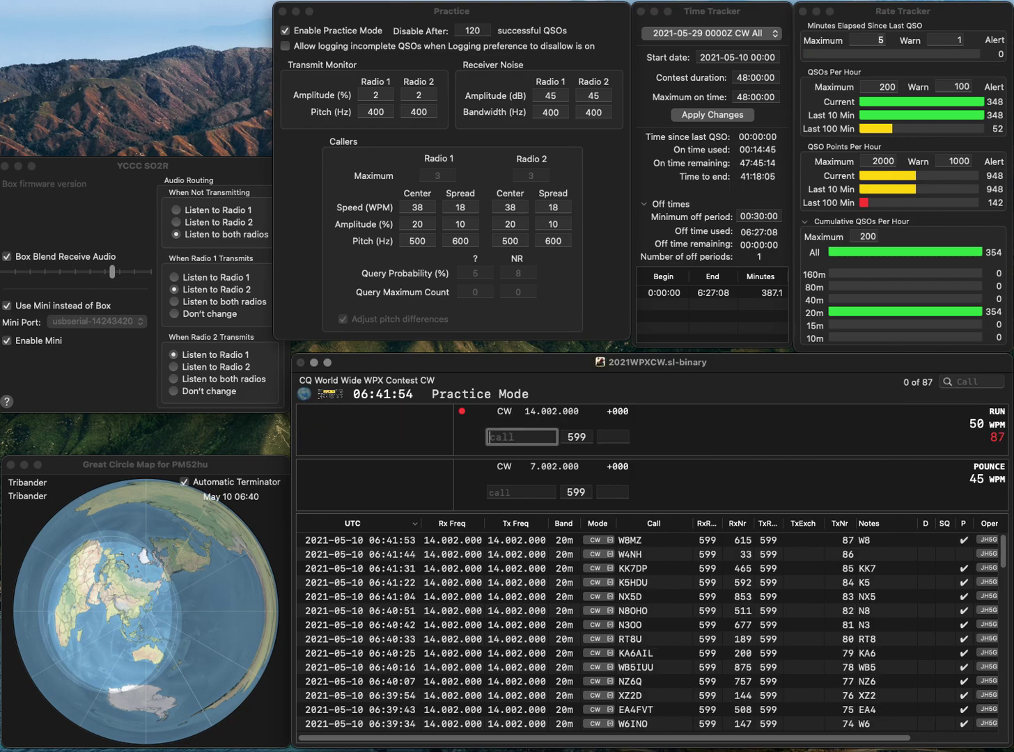
pyautogui.write('W6RS')
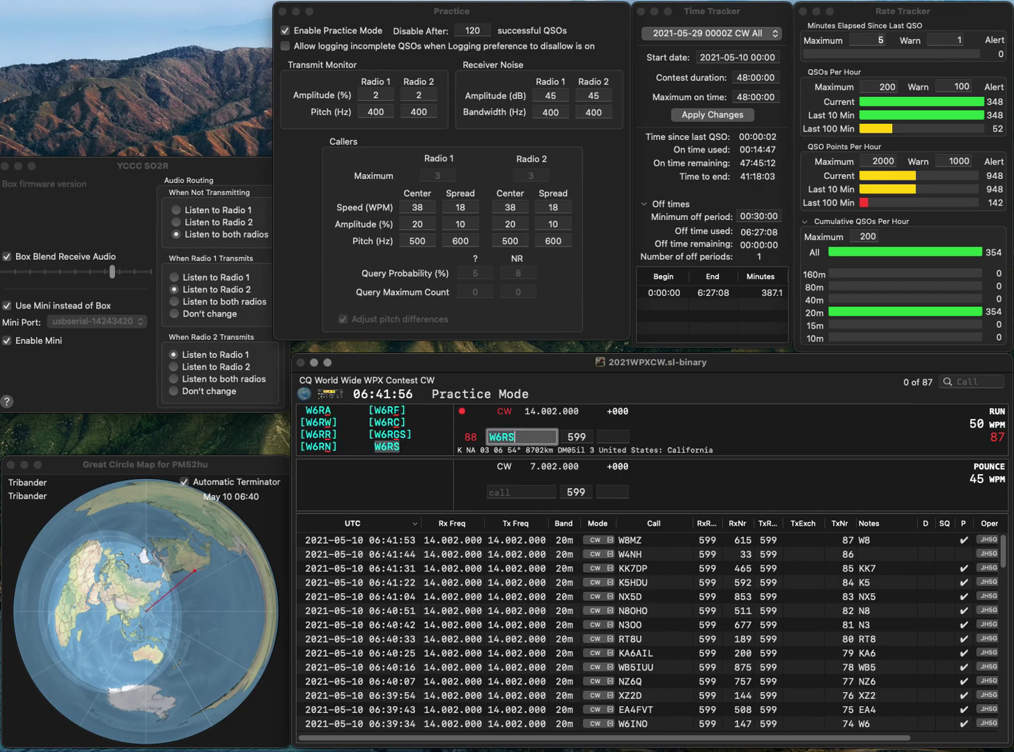
pyautogui.press('Return')
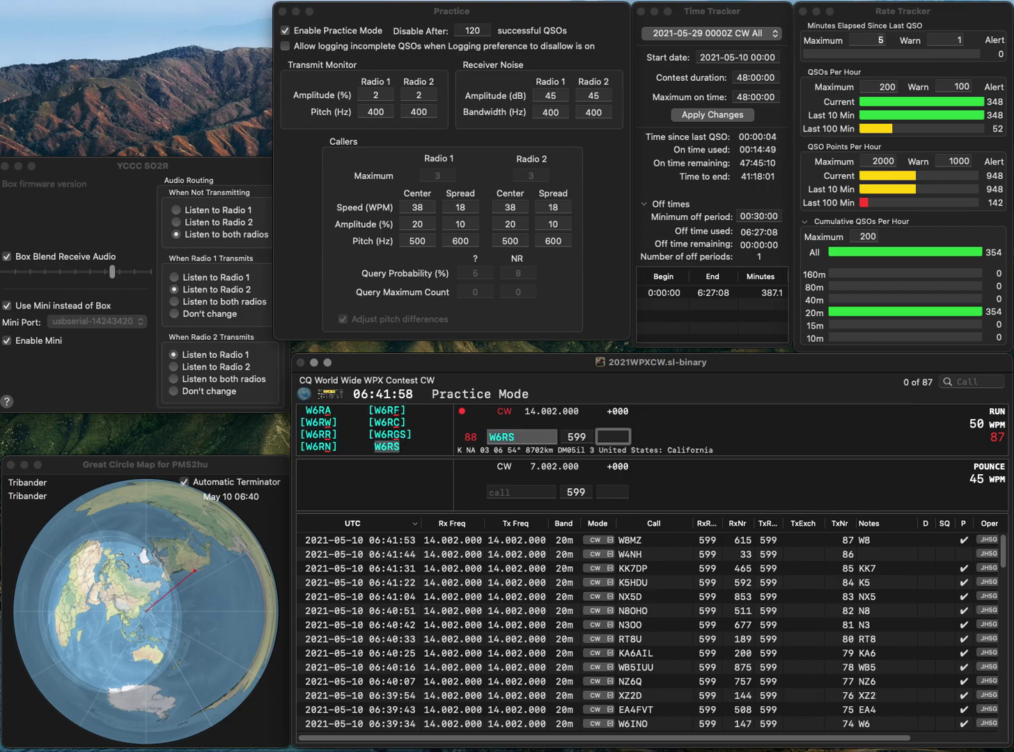
pyautogui.write('731')
pyautogui.press('Return')
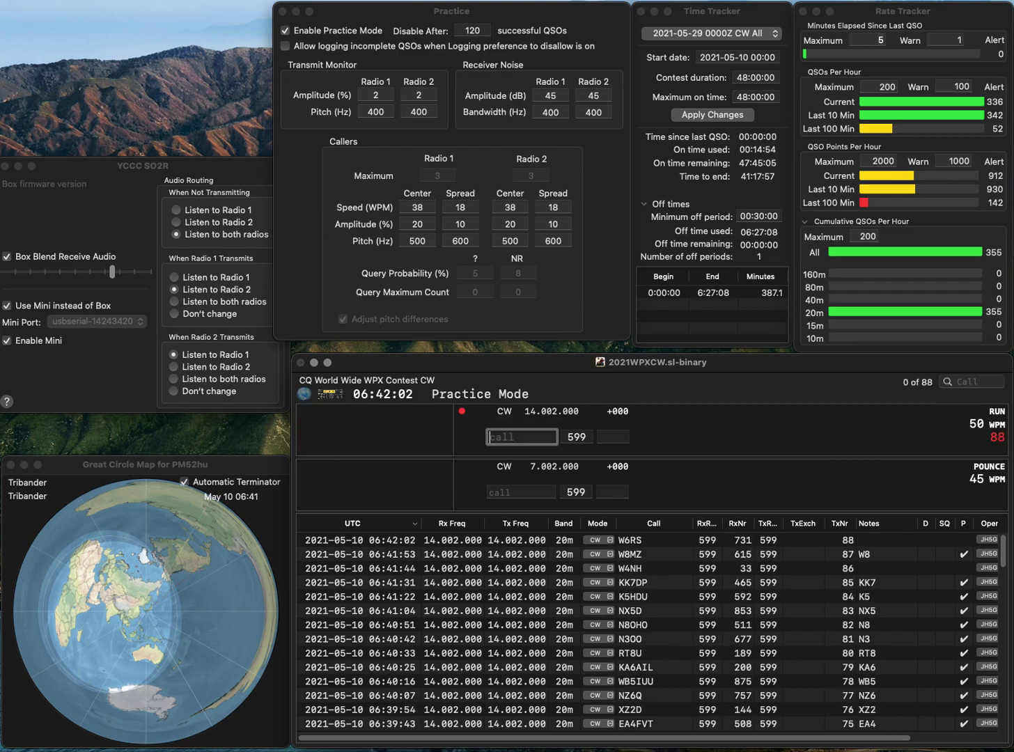
pyautogui.write('WR5U')
pyautogui.press('Return')
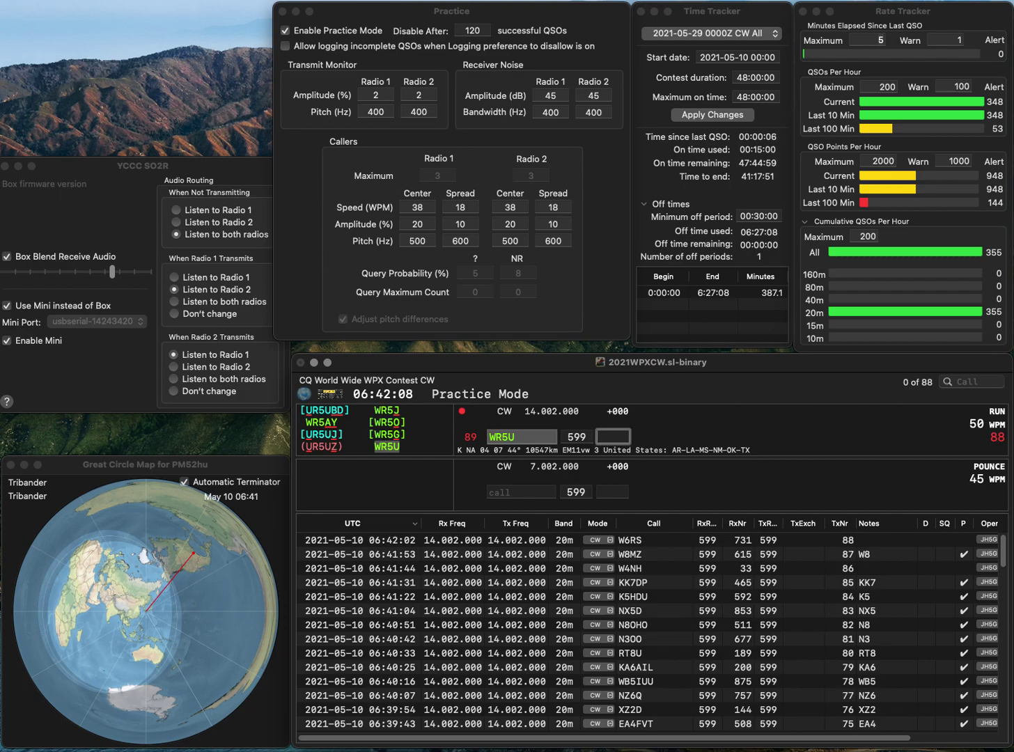
pyautogui.write('446')
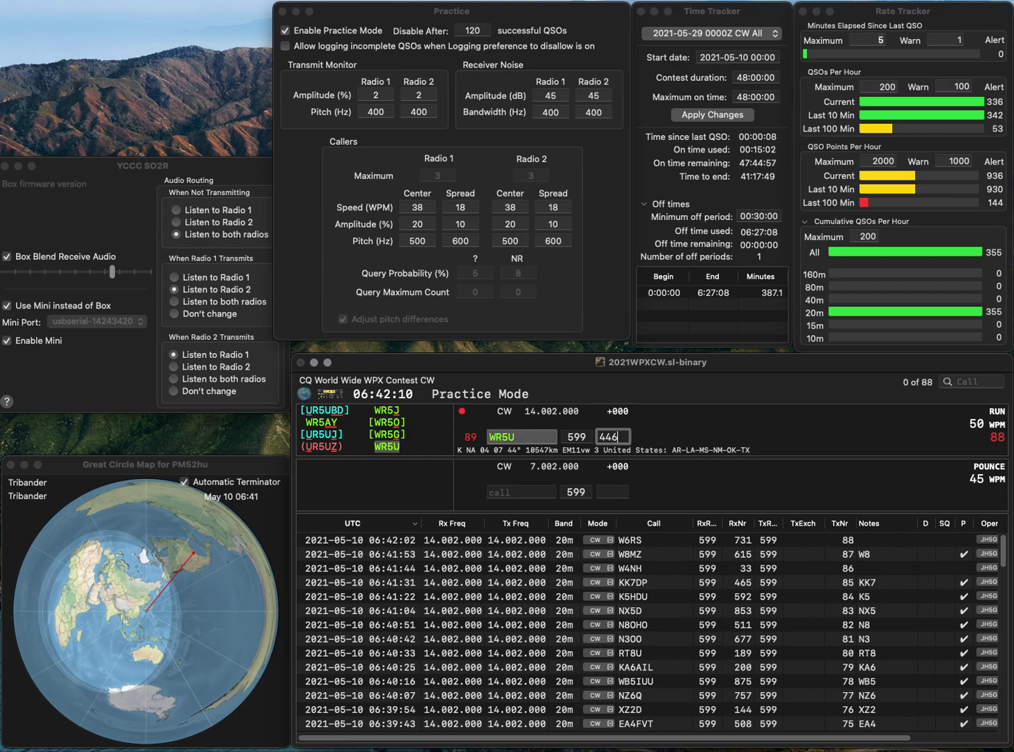
pyautogui.press('Return')
# - Log the practice CW contact with HG6Y on 14.002 MHz, report 599 and received serial number 179
pyautogui.write('HG6Y')
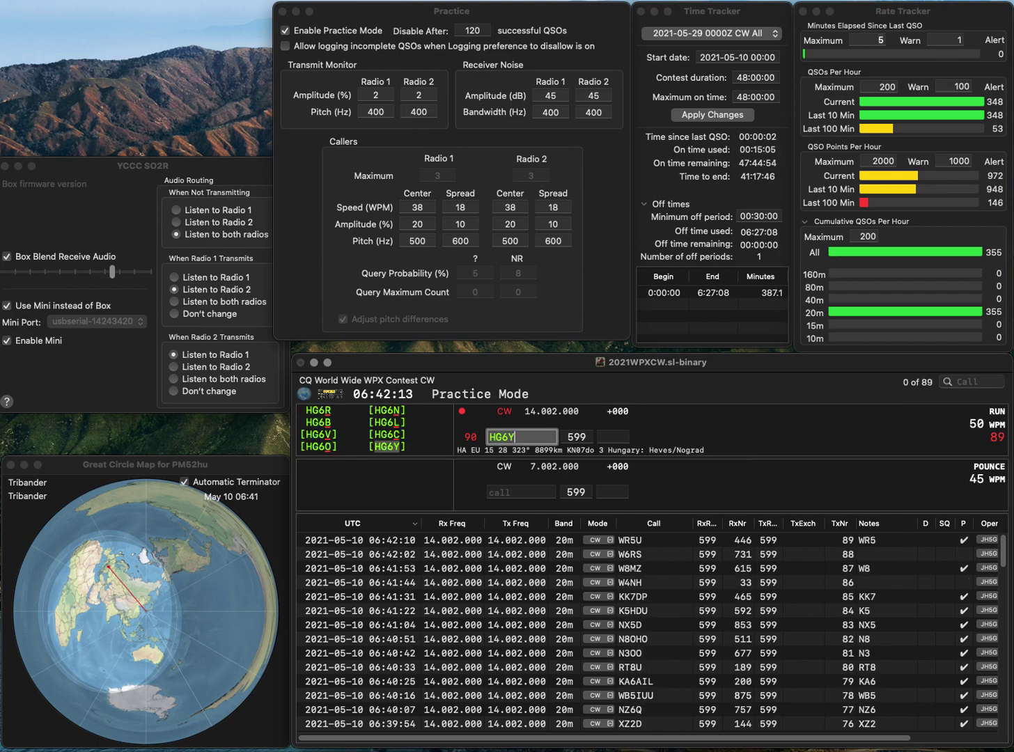
pyautogui.press('space')
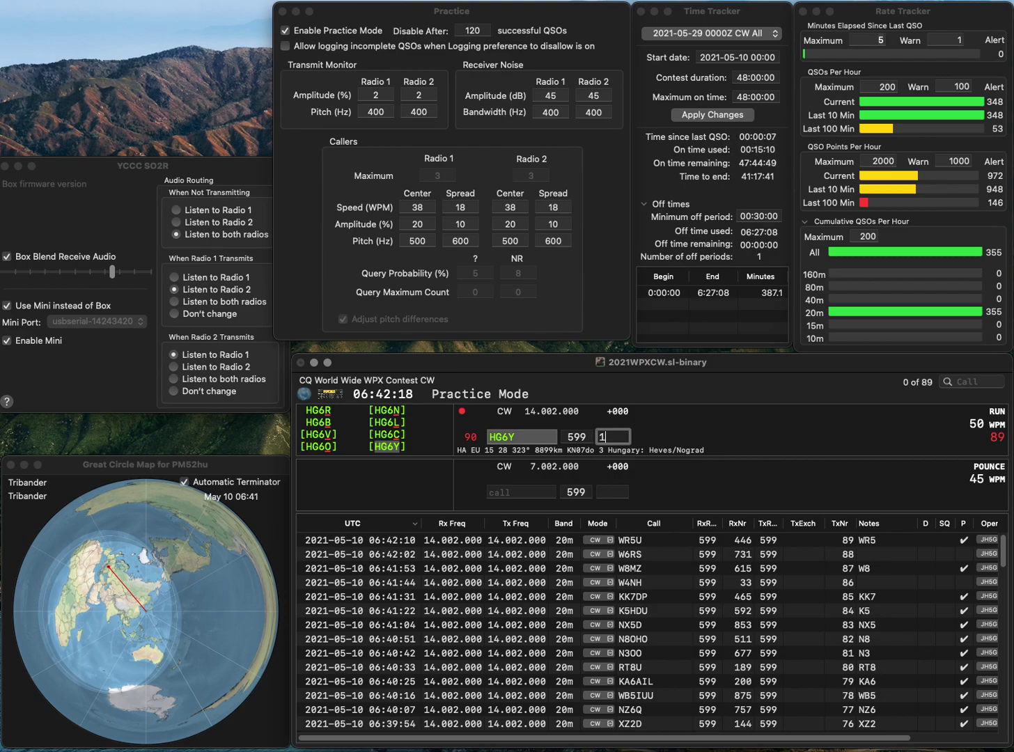
pyautogui.write('179')
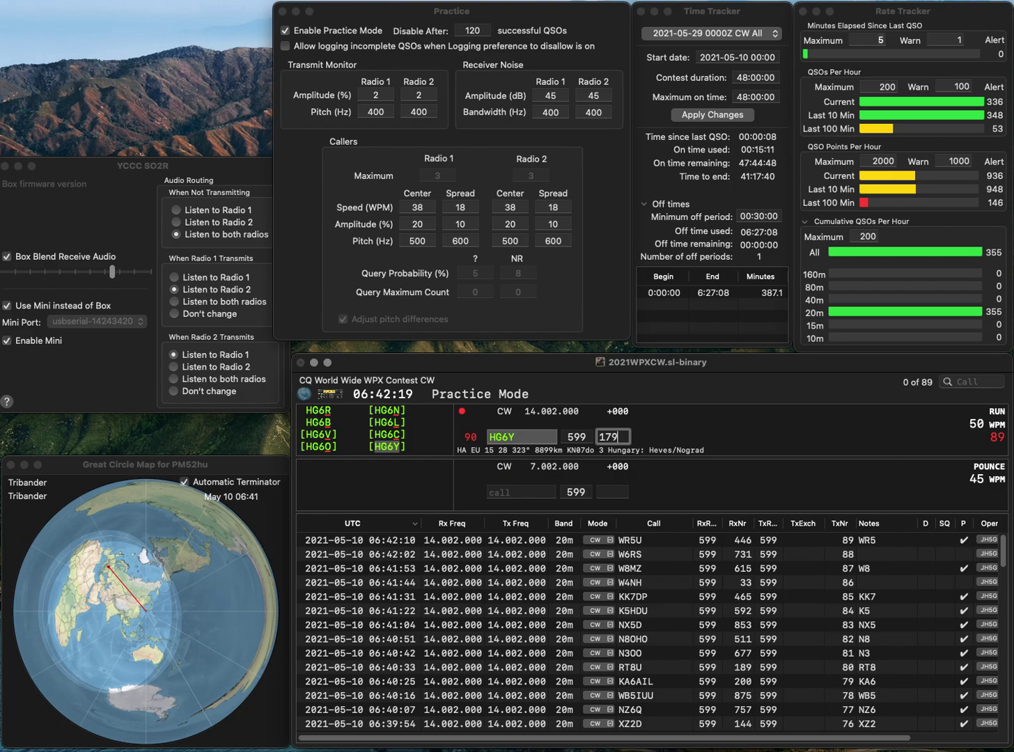
pyautogui.press('Return')
# - Log the practice CW contact with K3MJW on 14.002 MHz, report 599 and received serial number 437
pyautogui.write('K3')
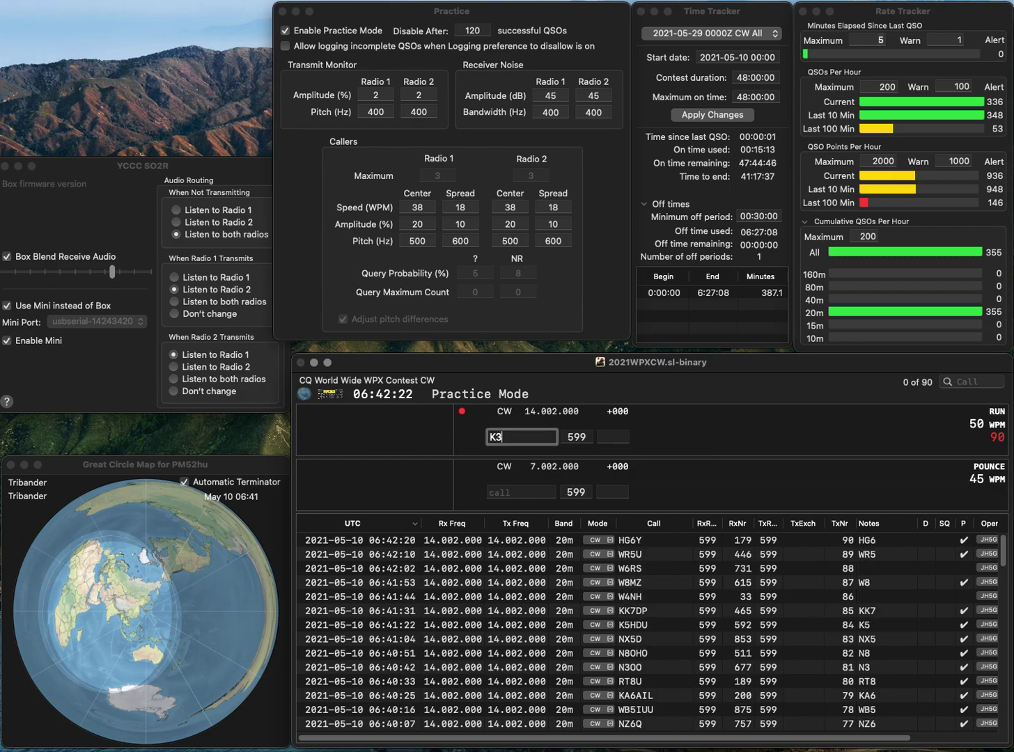
pyautogui.write('MJW')
pyautogui.press('Return')
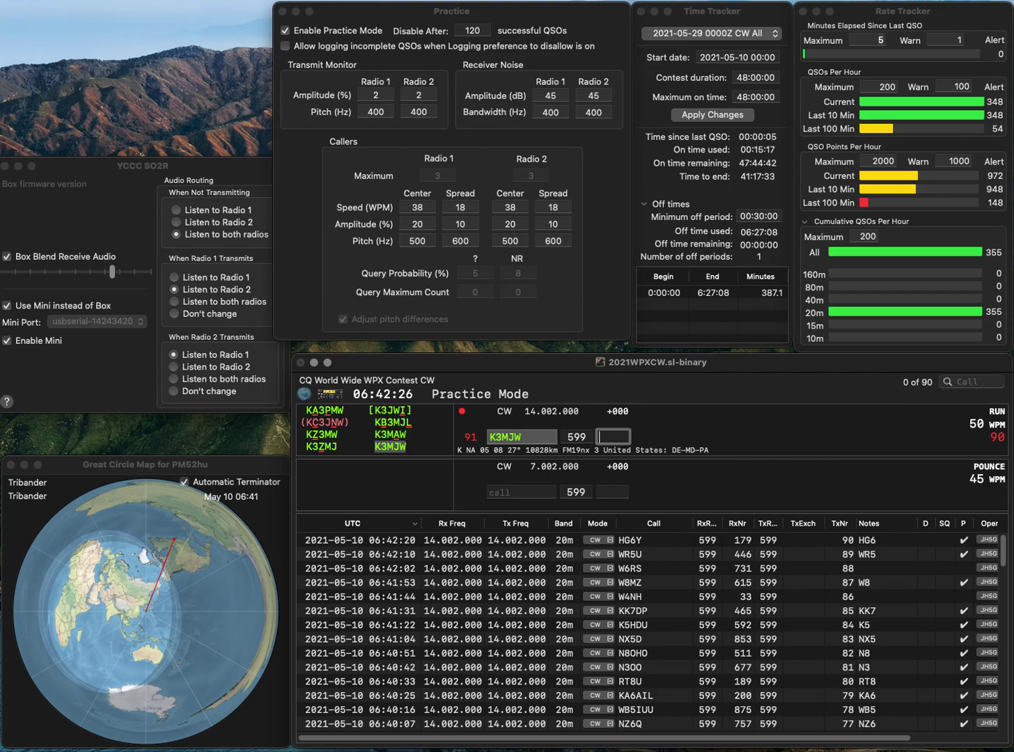
pyautogui.write('437')
pyautogui.press('Return')
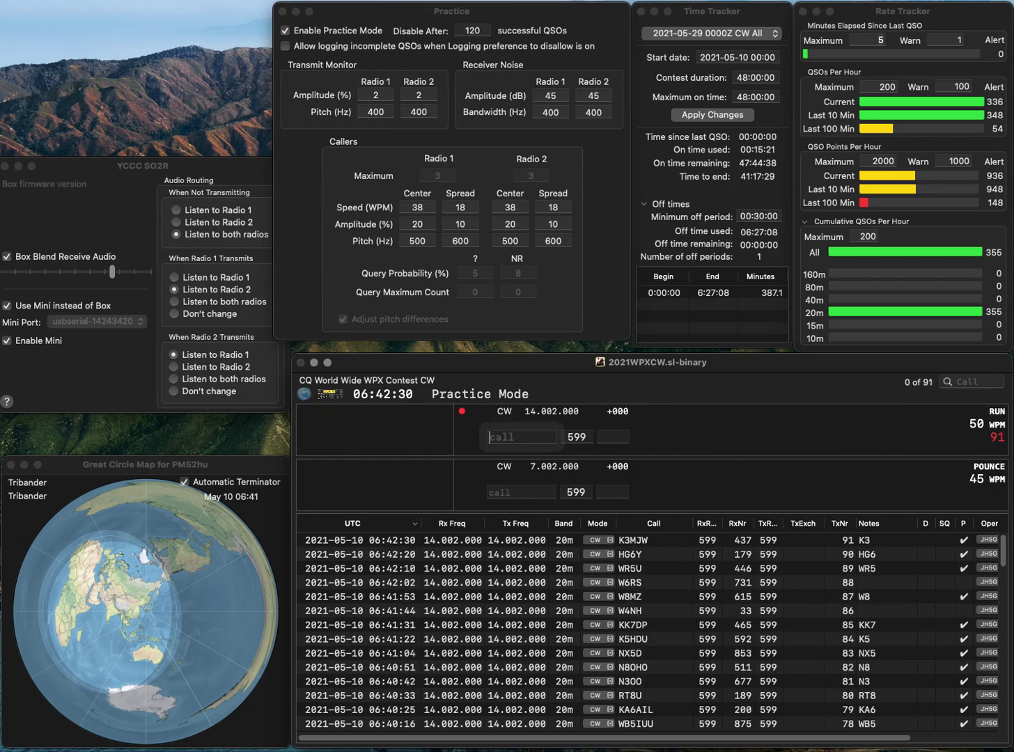
# - Log the practice CW contact with WA2JLW on 14.002 MHz, report 599 and received serial number 483
pyautogui.write('WA2')
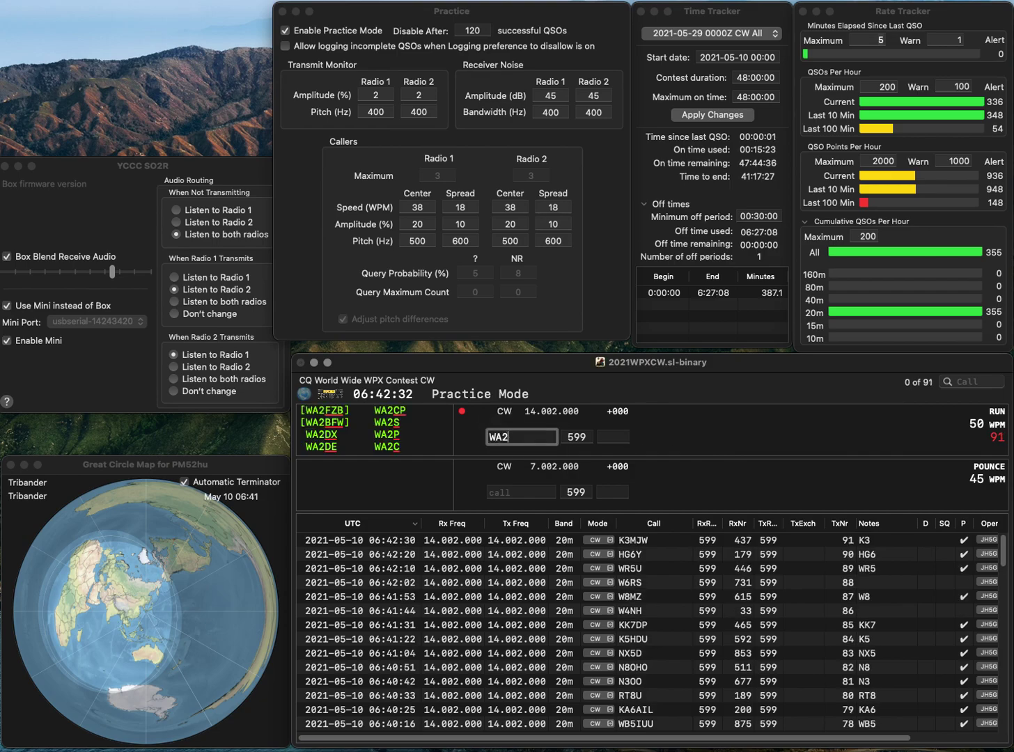
pyautogui.write('JLW')
pyautogui.press('Return')
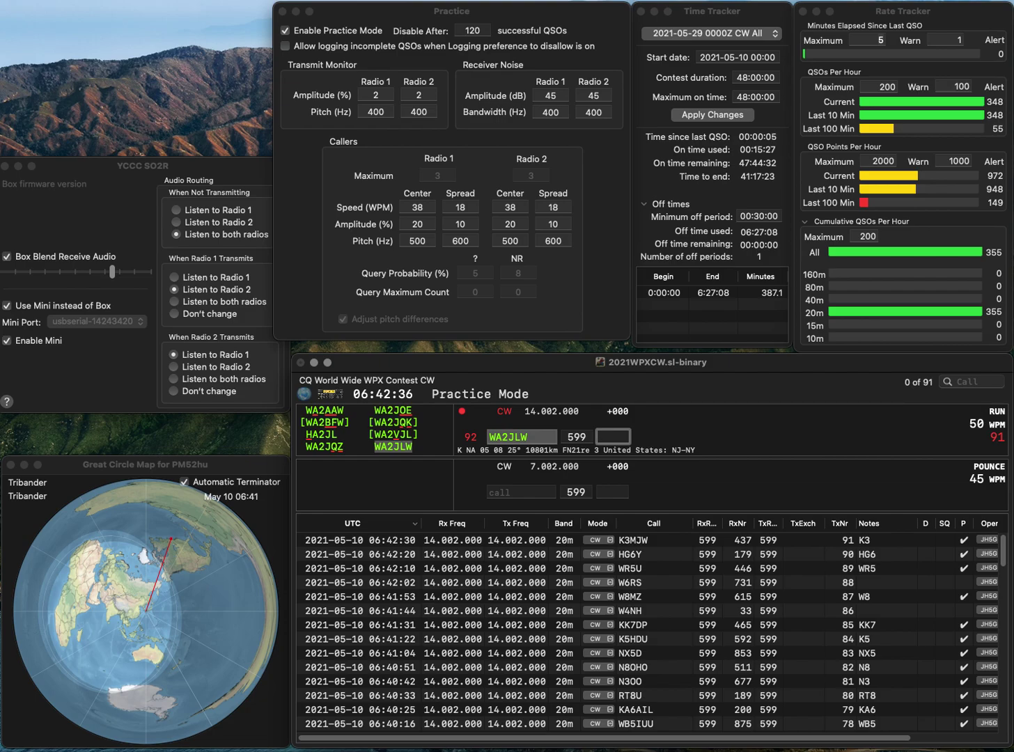
pyautogui.write('483')
pyautogui.press('Return')
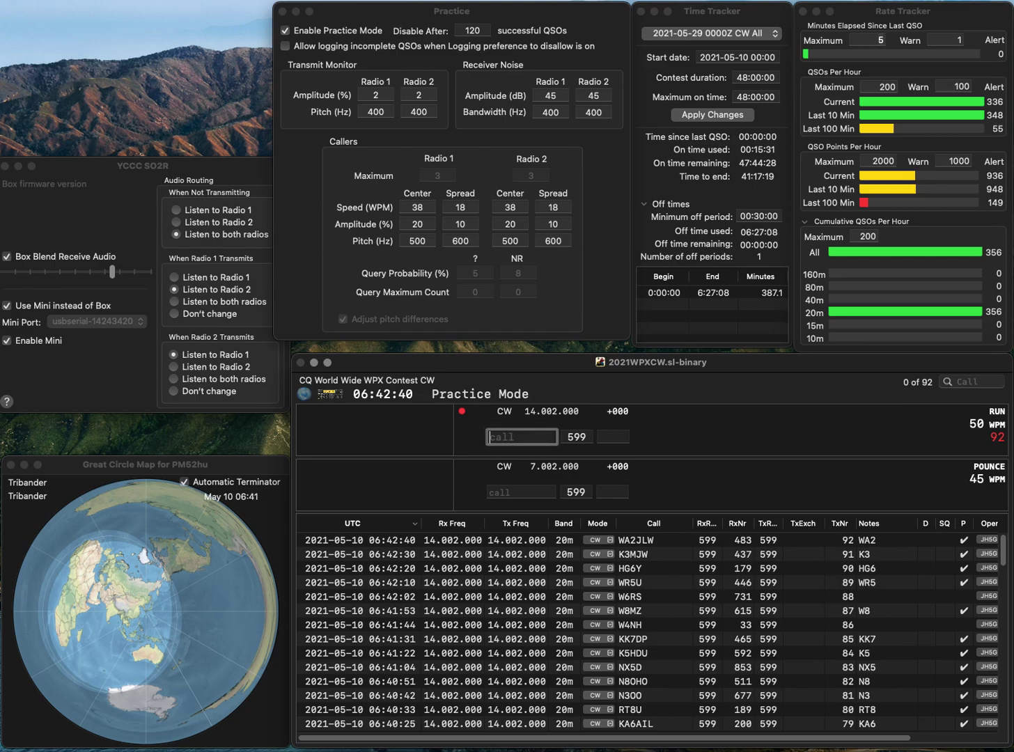
# - Correct the copied call sign to II4VAL and log the contact on 14.002 MHz, report 599 and received serial number 427
pyautogui.write('II4HVA')
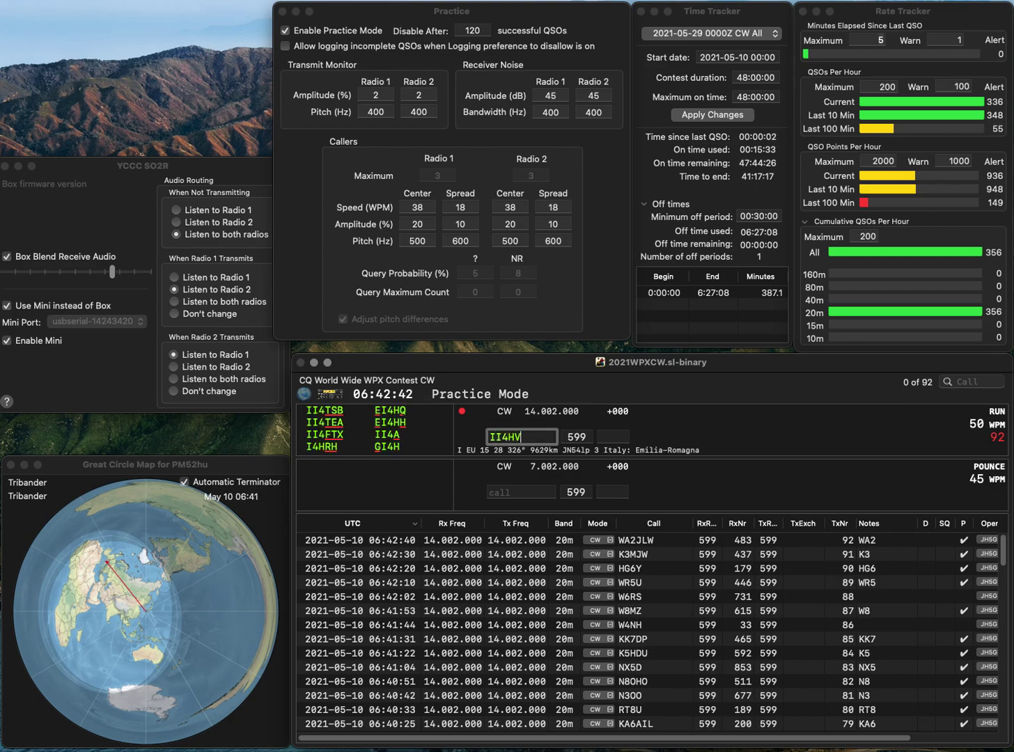
pyautogui.press('Escape')
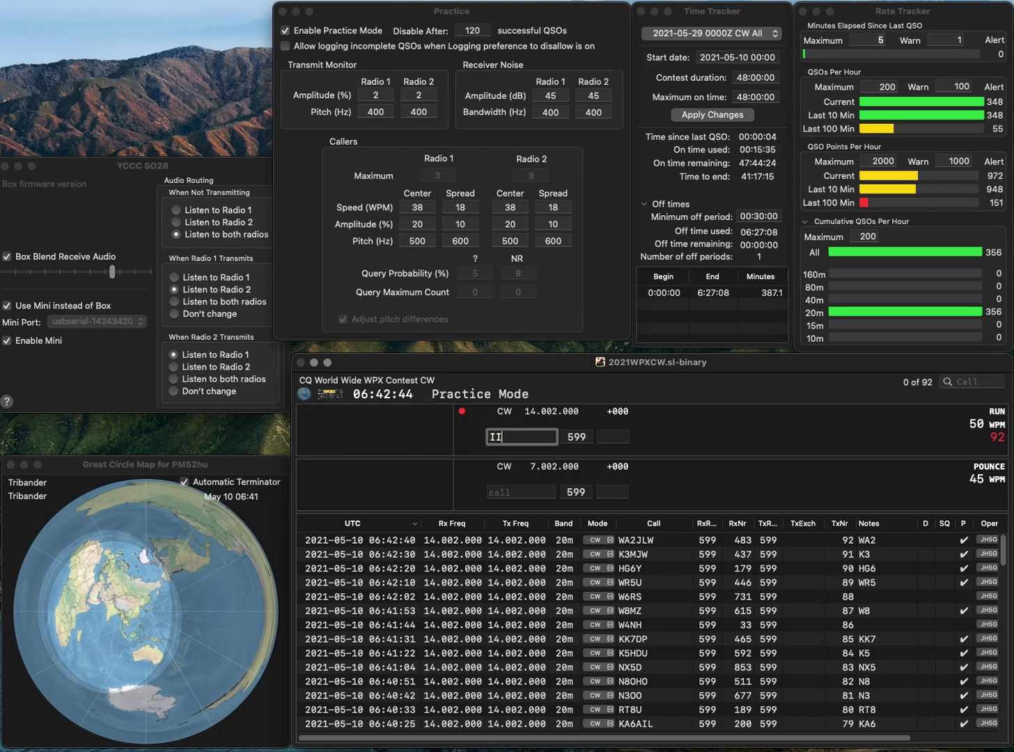
pyautogui.write('II4VAL')
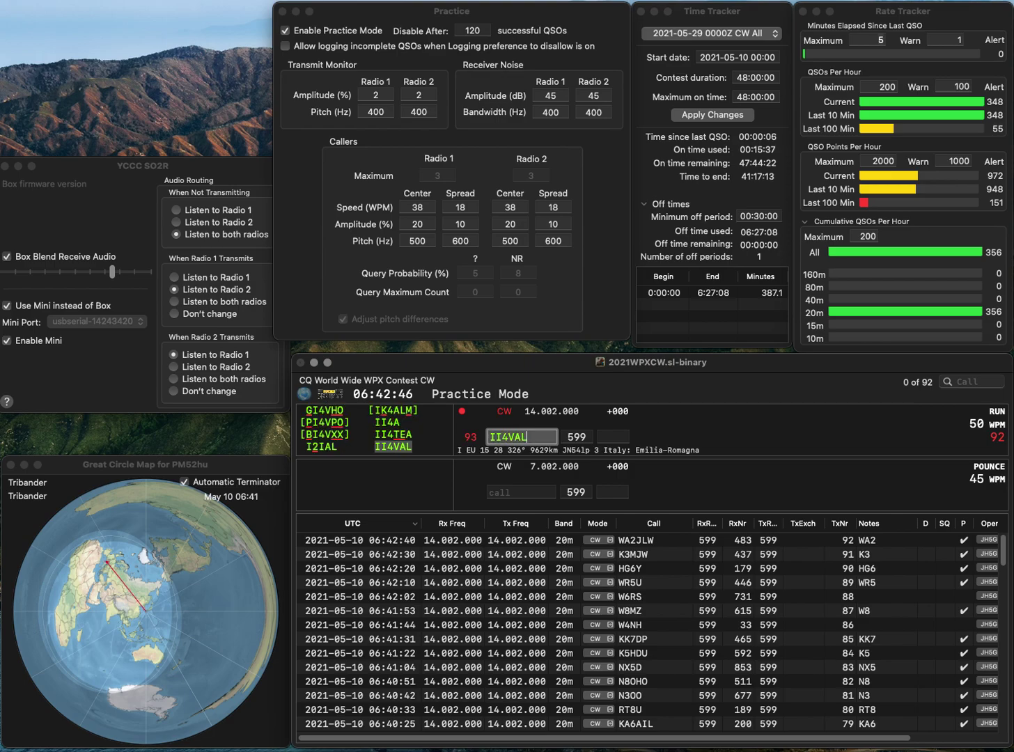
pyautogui.press('space')
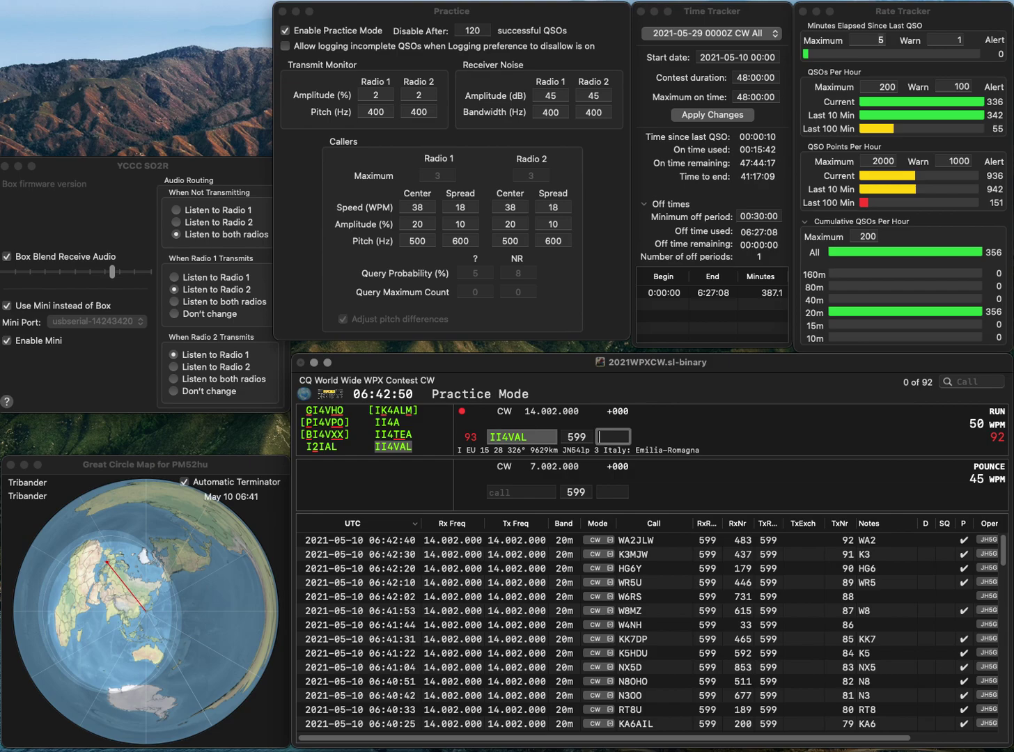
pyautogui.write('2')
pyautogui.press('Return')
pyautogui.write('W')
pyautogui.press('BackSpace')
pyautogui.write('DL2')
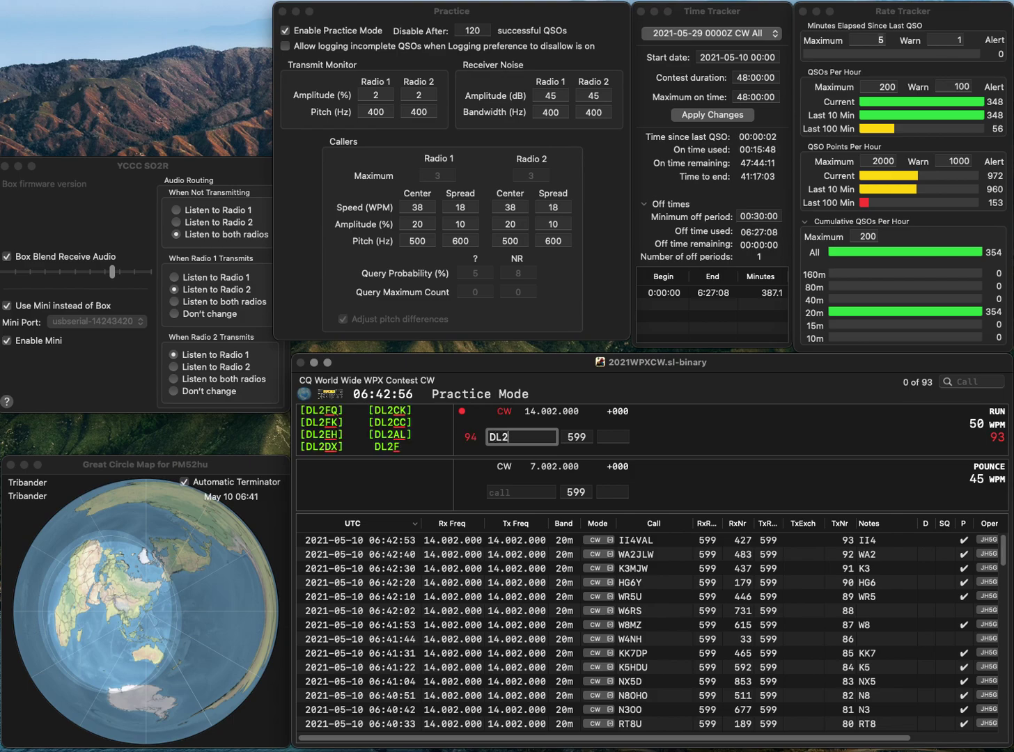
pyautogui.write('ZAY')
pyautogui.press('Return')
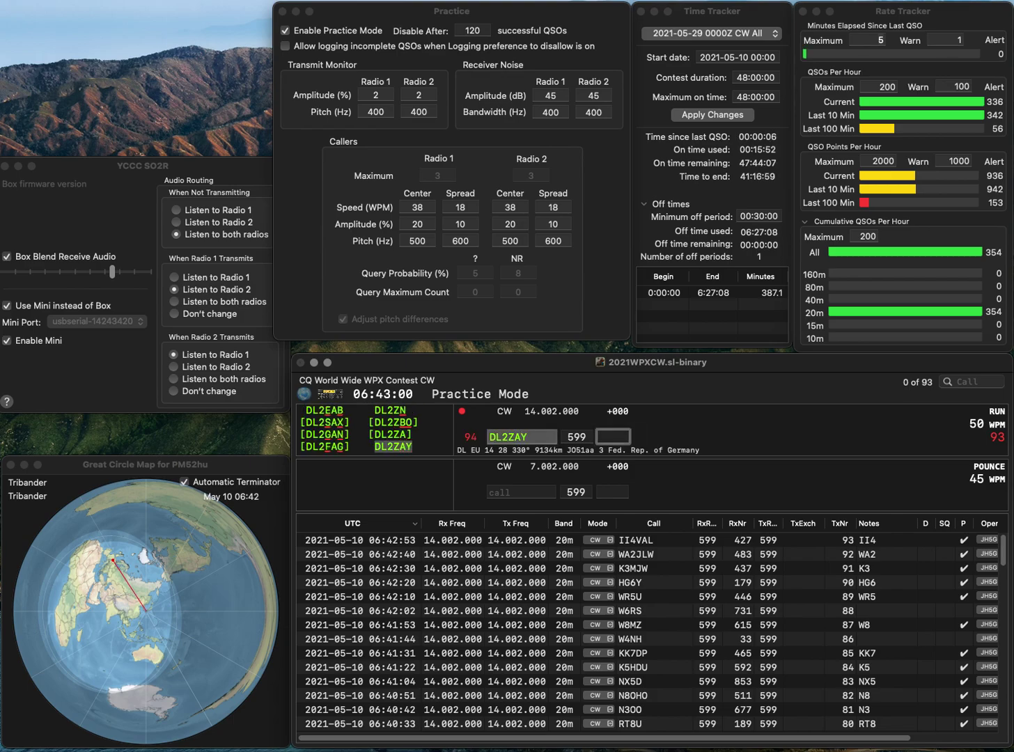
pyautogui.write('436')
pyautogui.press('Return')
# - Log the practice CW contact with K3FMF on 14.002 MHz, report 599 and received serial number 453
pyautogui.write('K3FMF')
pyautogui.press('Return')
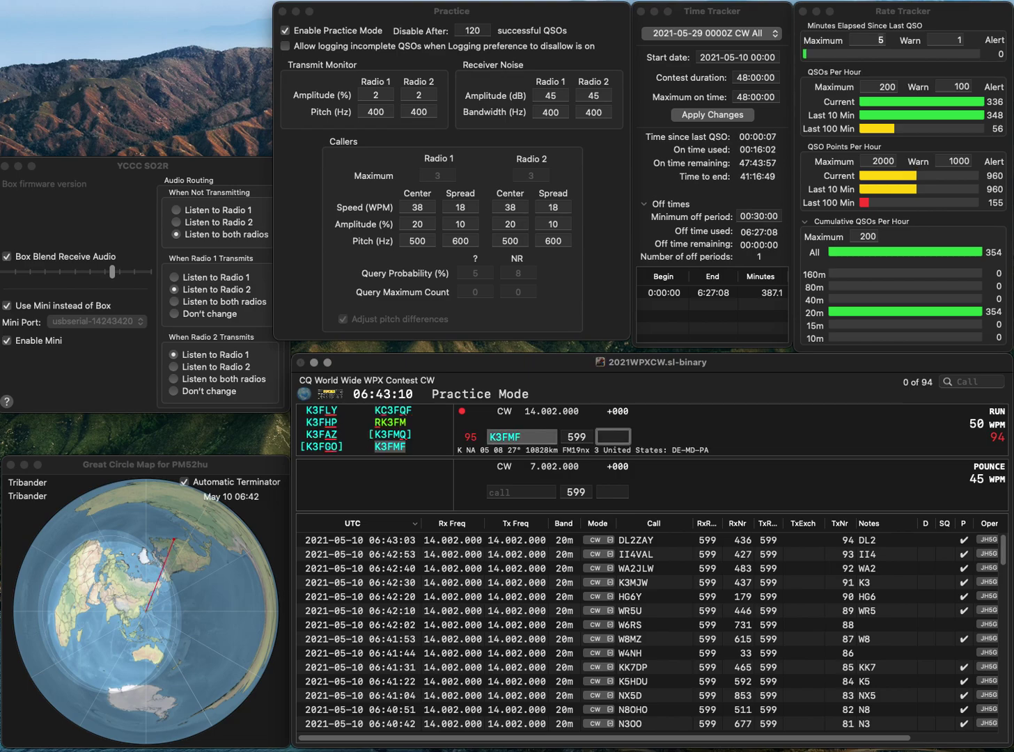
pyautogui.write('453')
pyautogui.press('Return')
# - Log the practice CW contact with W1TRN on 14.002 MHz, report 599 and received serial number 605
pyautogui.write('W1')
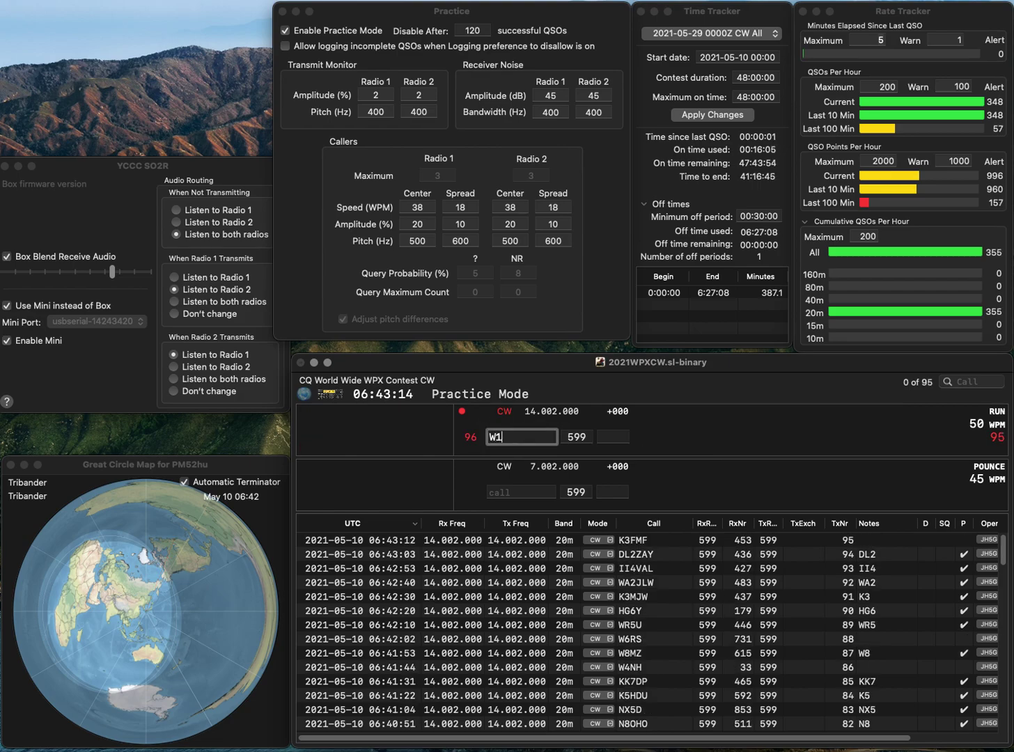
pyautogui.write('TRN')
pyautogui.press('space')
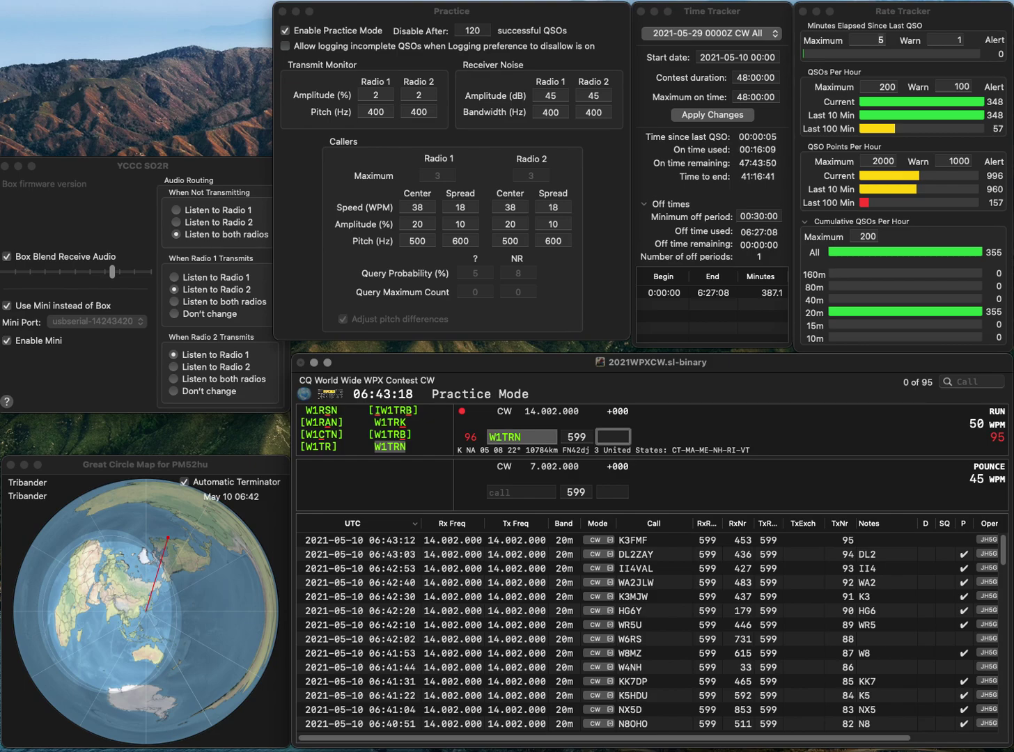
pyautogui.write('5')
pyautogui.press('Return')
pyautogui.write('WN8P')
pyautogui.press('space')
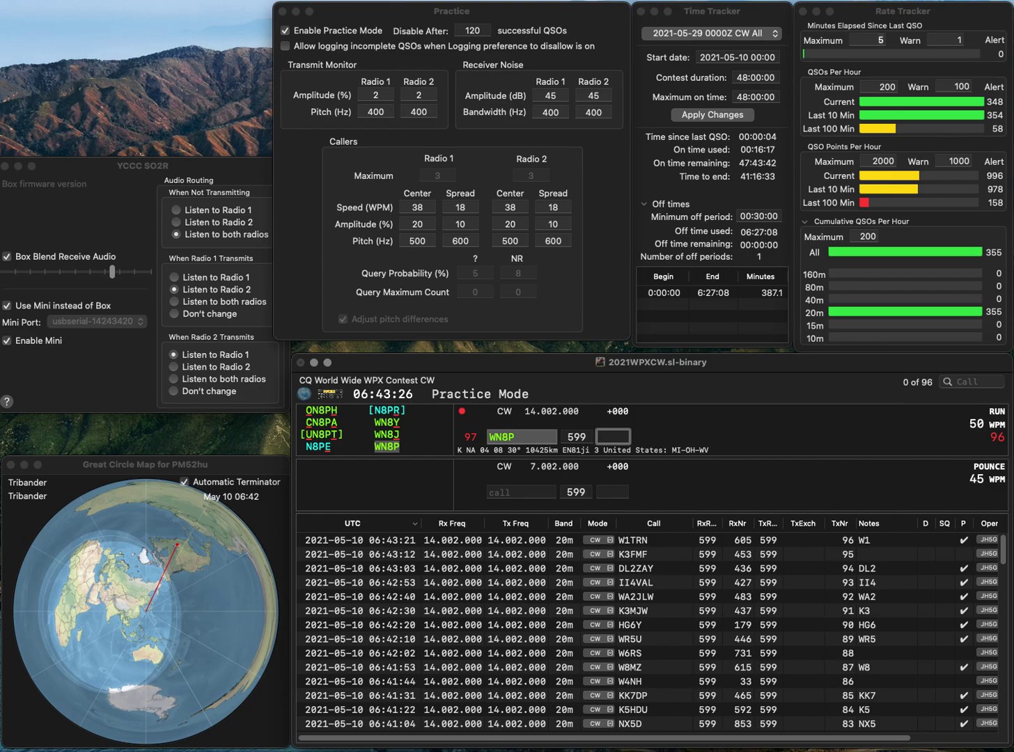
pyautogui.write('373')
pyautogui.press('Return')
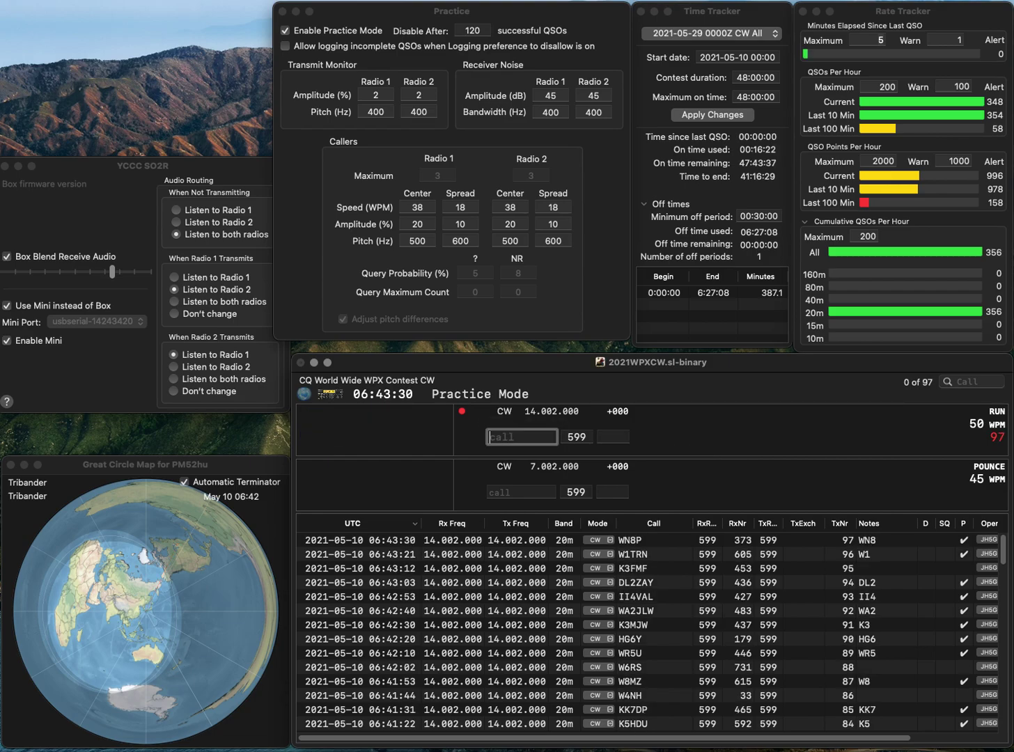
pyautogui.write('KI4')
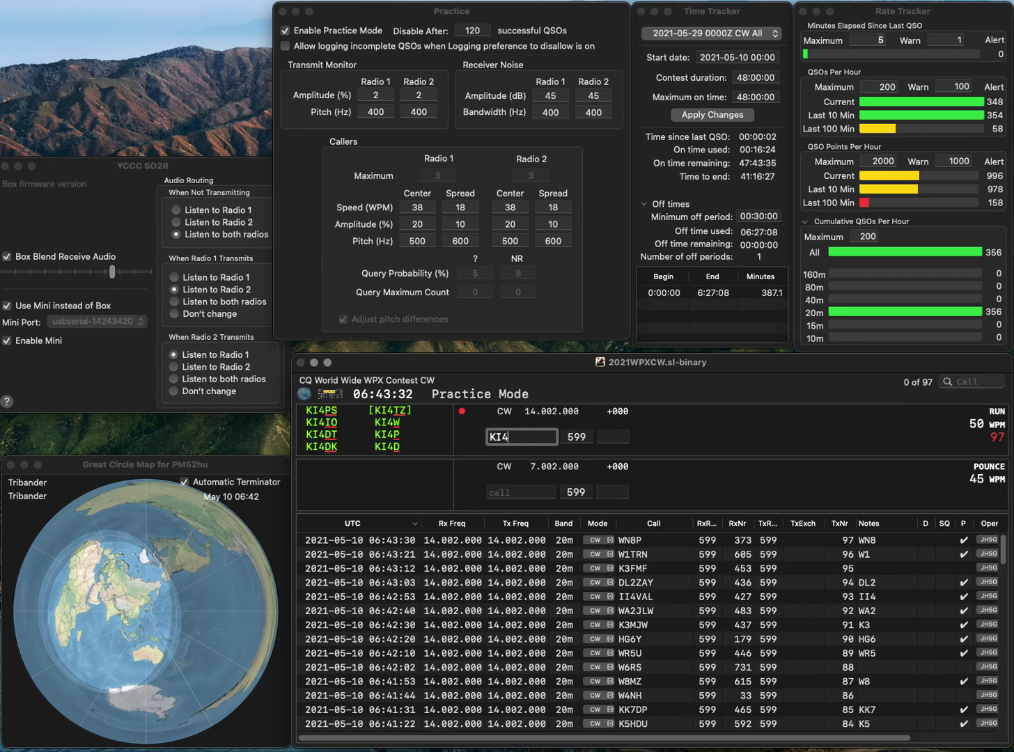
pyautogui.write('DK')
pyautogui.press('Return')
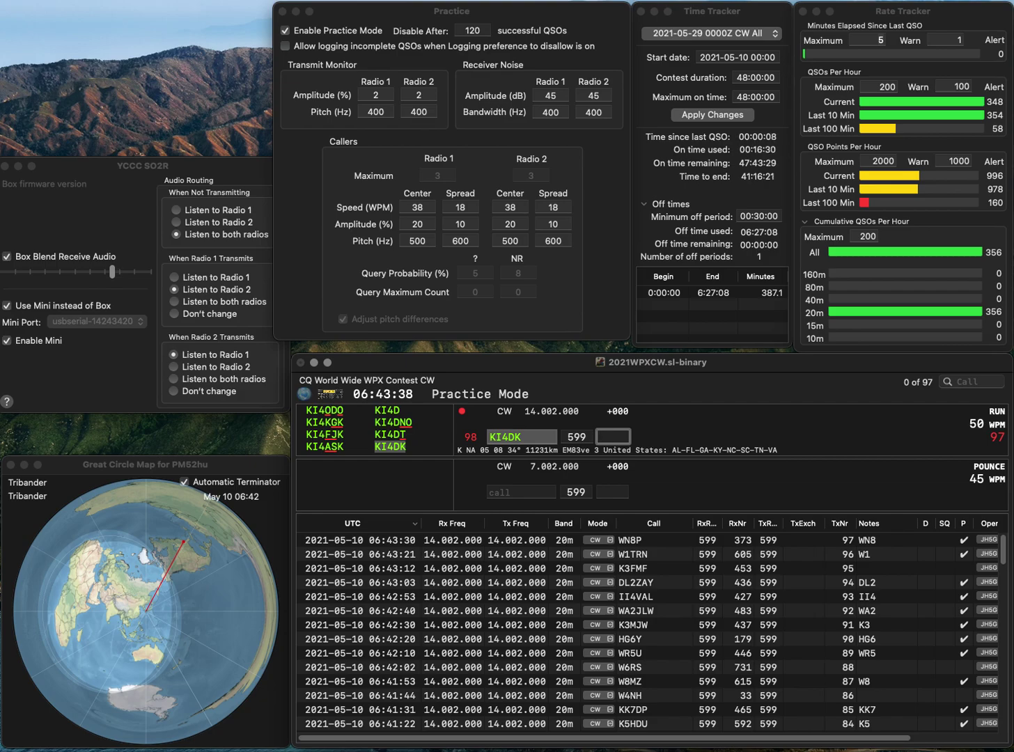
pyautogui.write('950')
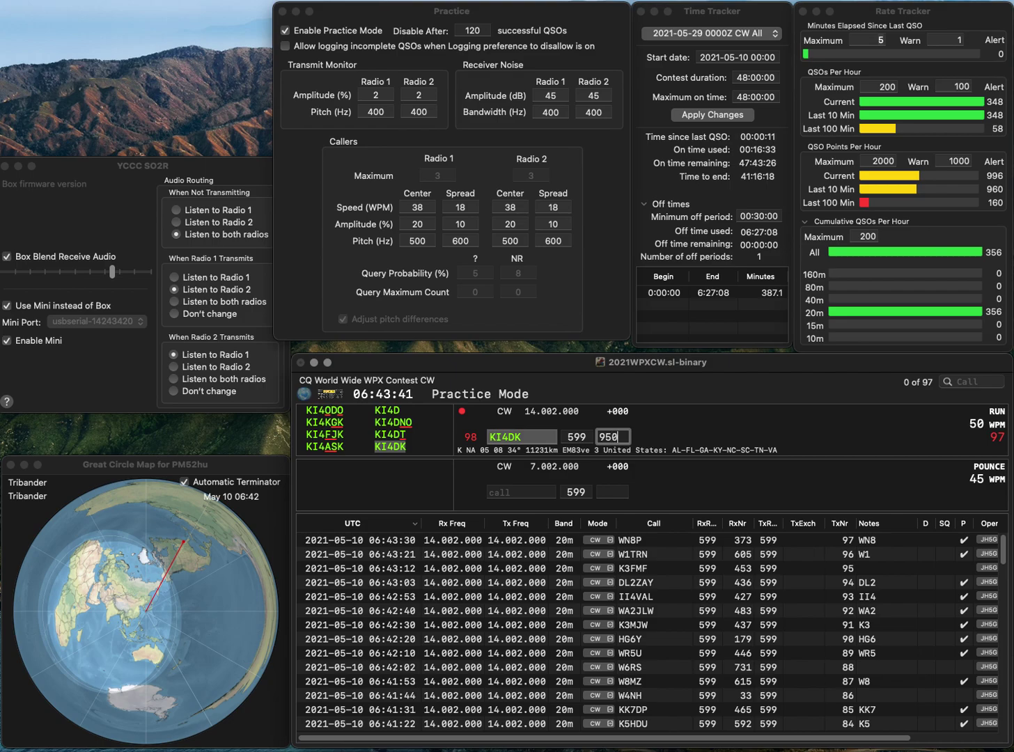
pyautogui.press('Return')
pyautogui.write('WB3LGC')
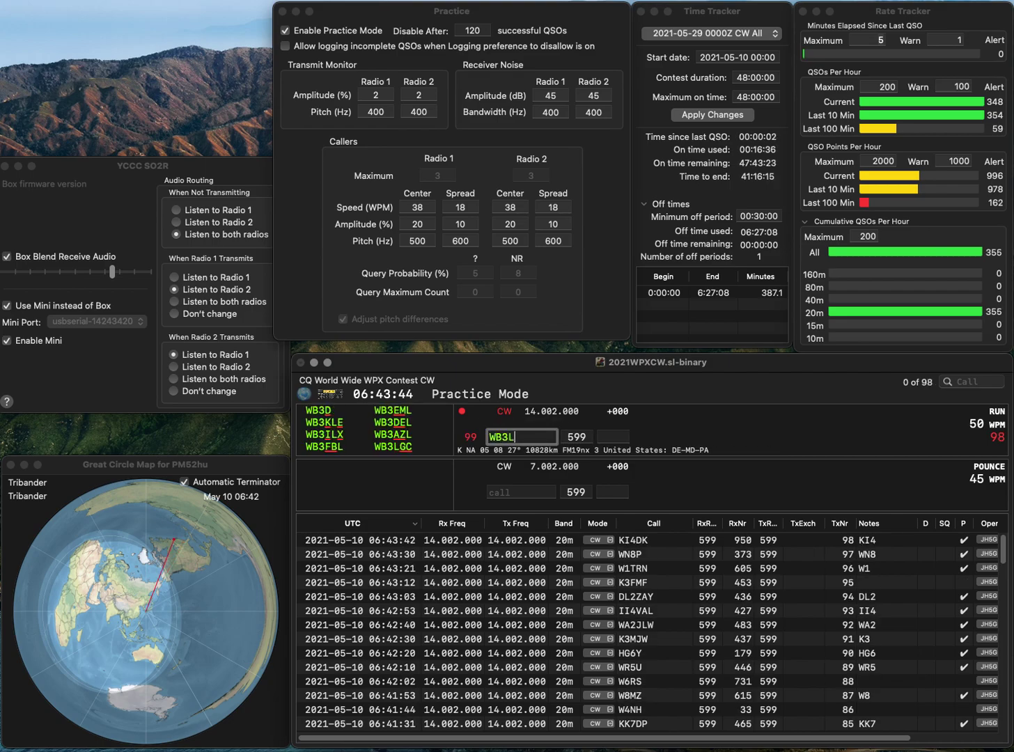
pyautogui.press('space')
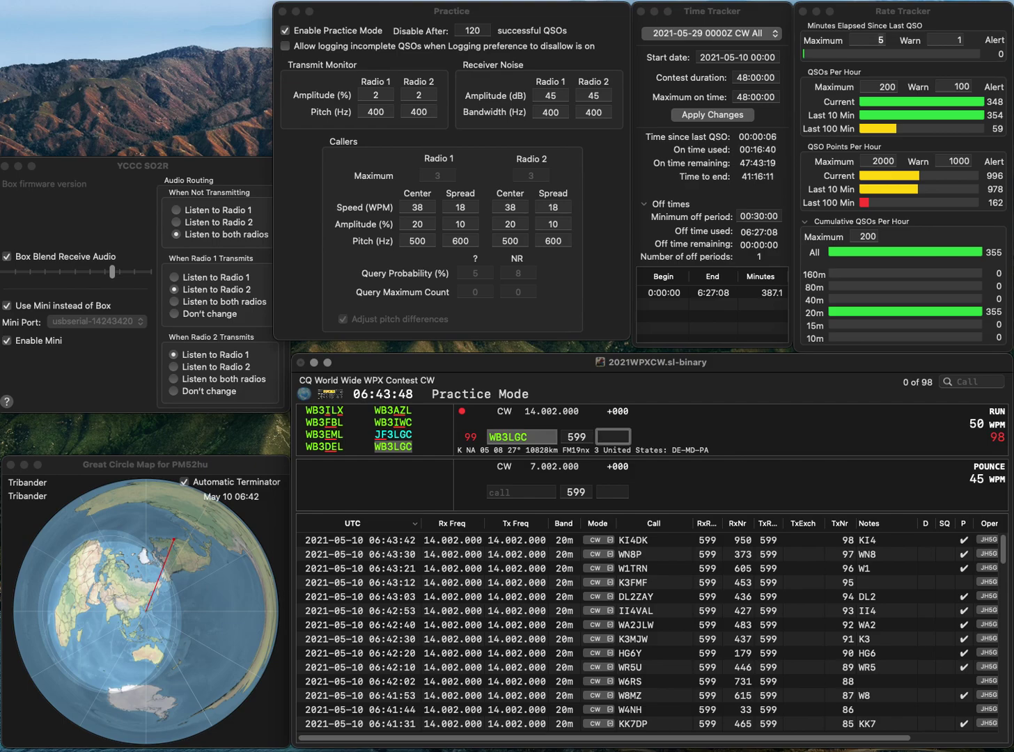
pyautogui.write('516')
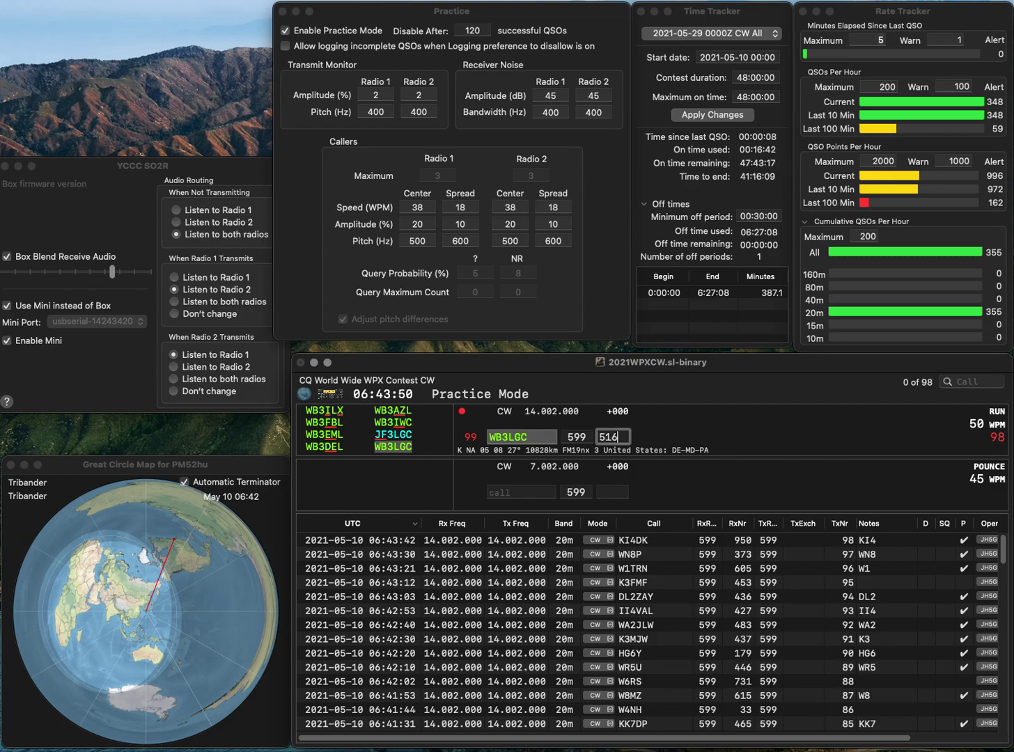
pyautogui.press('Return')
pyautogui.write('K4ISW')
pyautogui.press('Return')
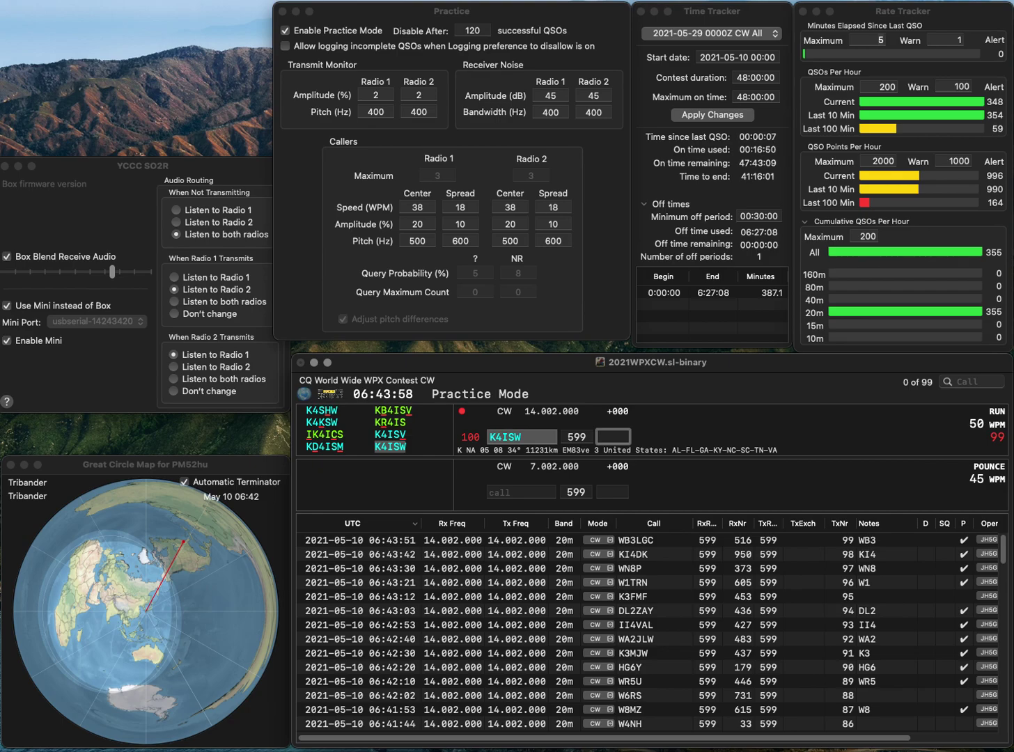
pyautogui.write('32')
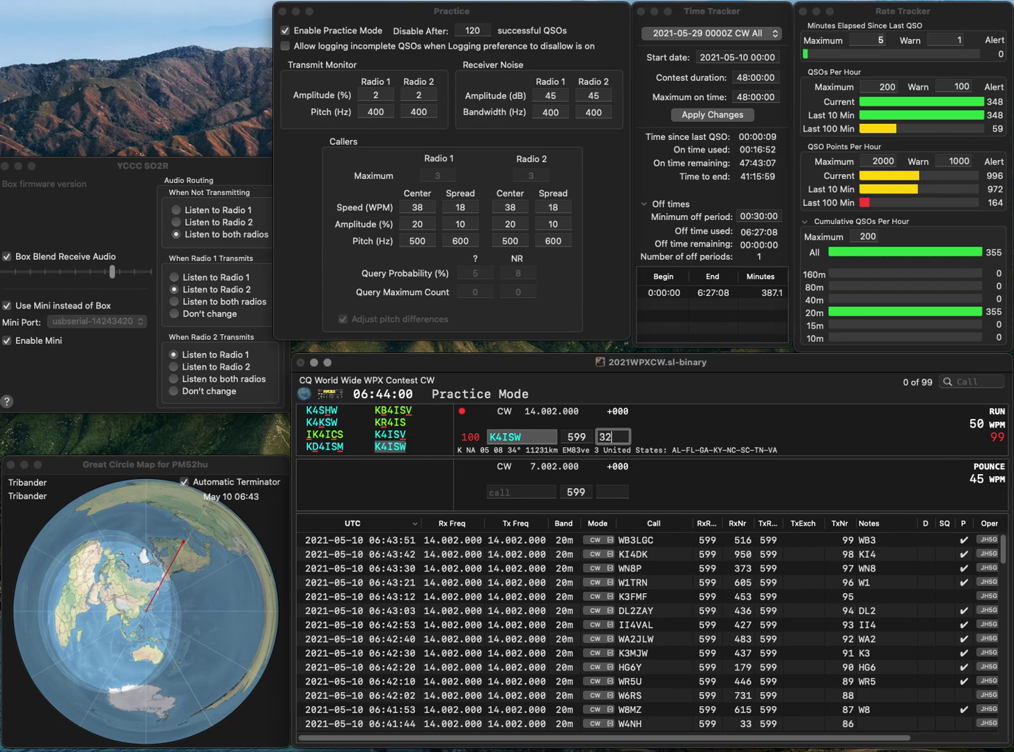
pyautogui.press('Return')
# - Log the practice CW contact with N9UPU on 14.002 MHz, report 599 and received serial number 145
pyautogui.write('N8UPU')
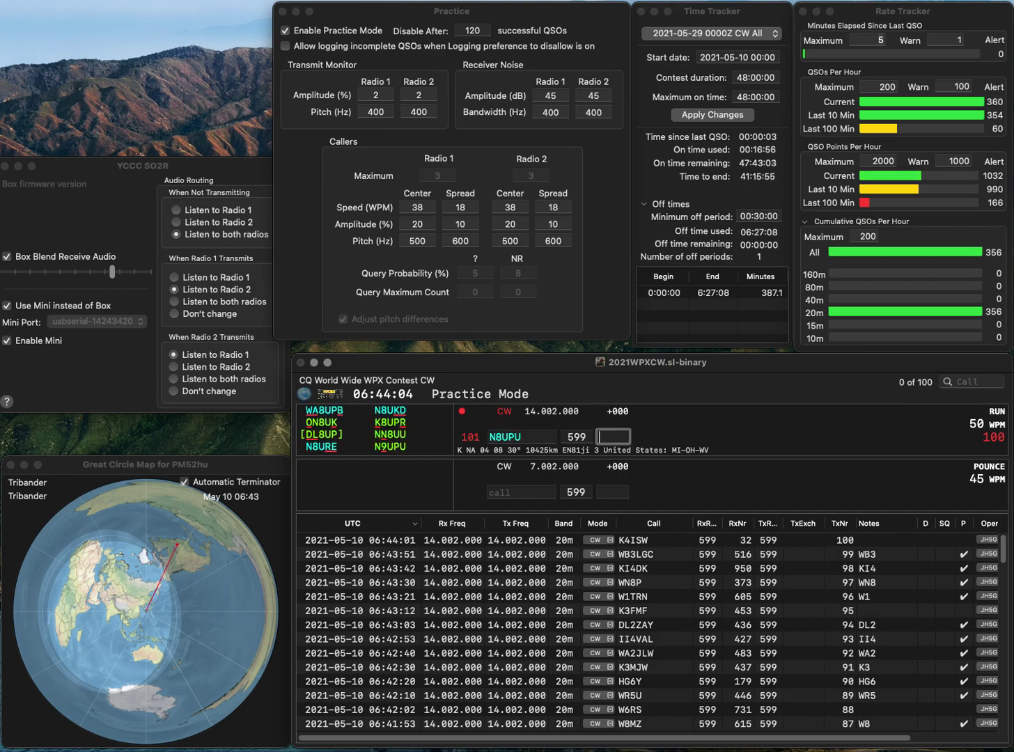
pyautogui.click(501, 437)
pyautogui.press('BackSpace')
pyautogui.write('9')
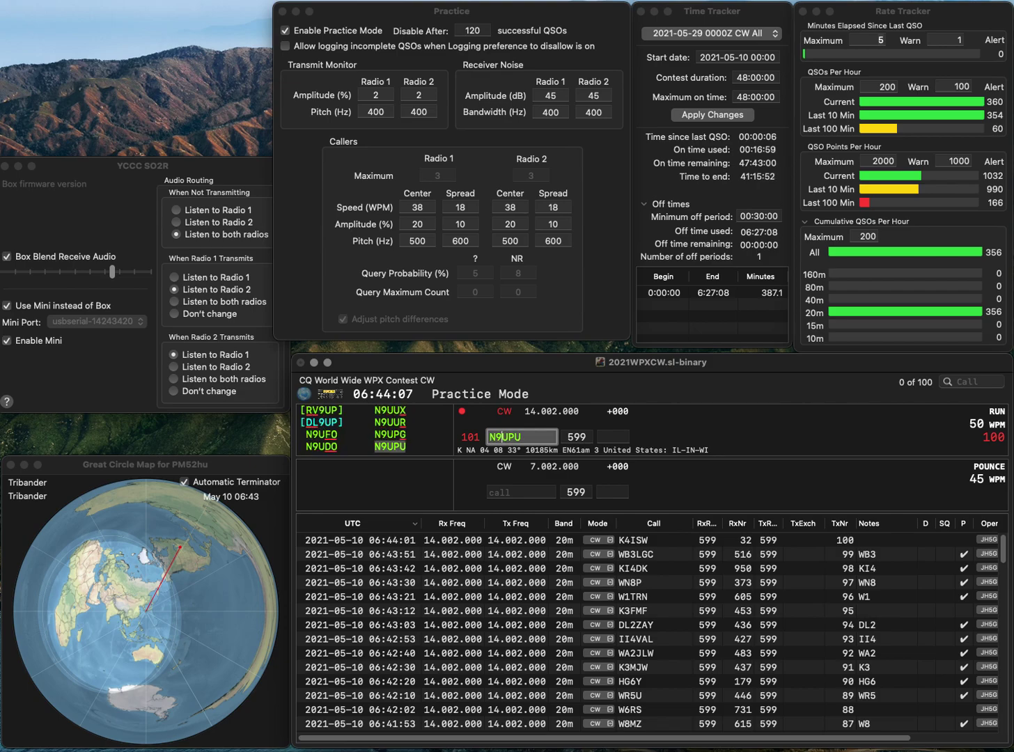
pyautogui.press('Tab')
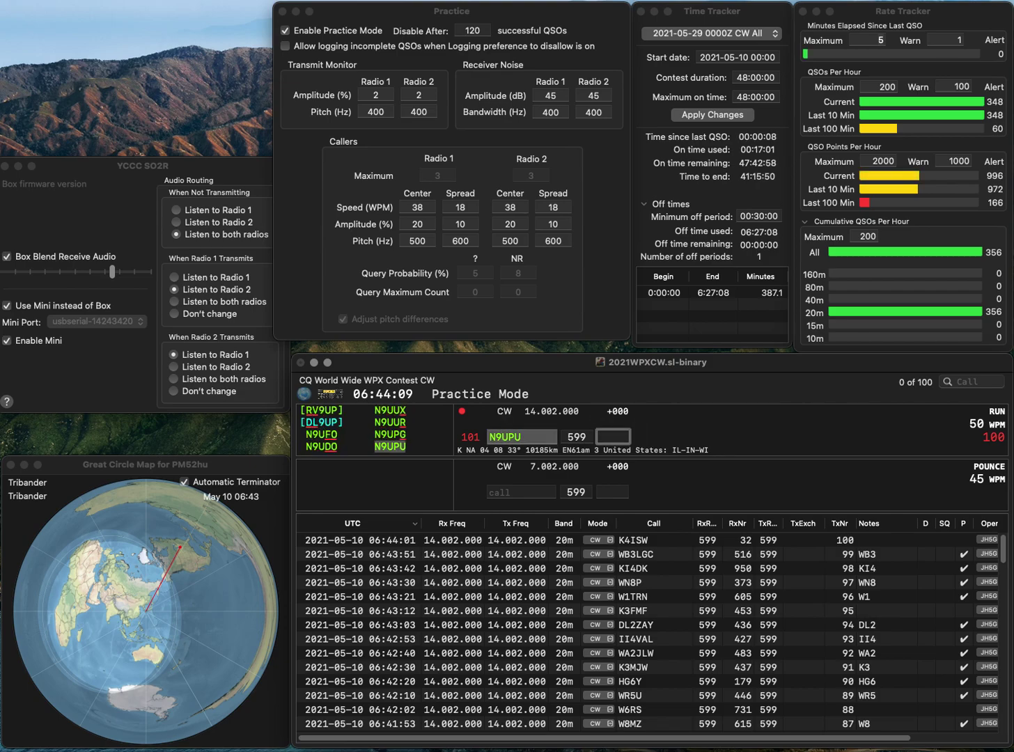
pyautogui.write('145')
pyautogui.press('Return')
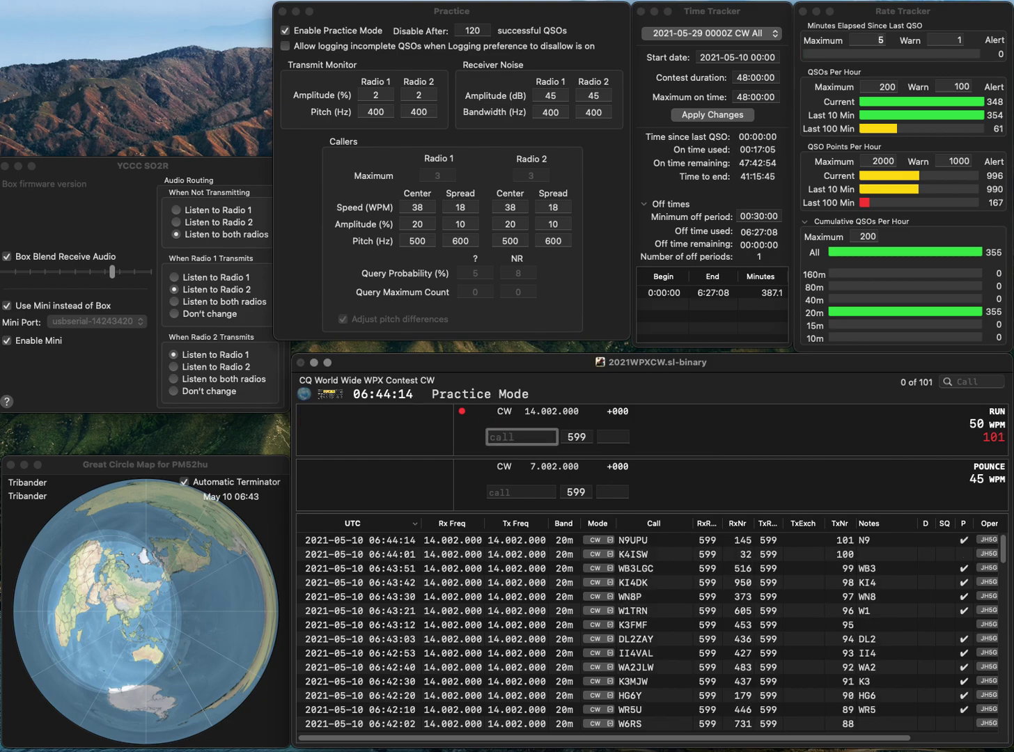
# - Log the practice CW contact with WJ5DX on 14.002 MHz, report 599 and received serial number 873
pyautogui.write('WJ5D')
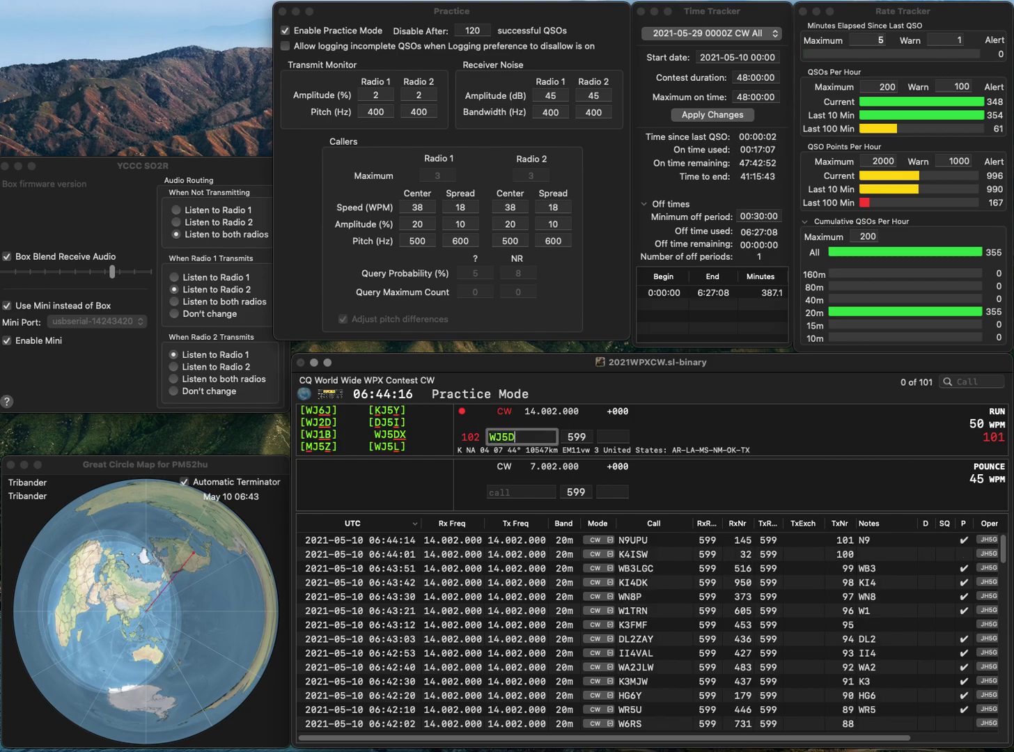
pyautogui.write('X')
pyautogui.press('space')
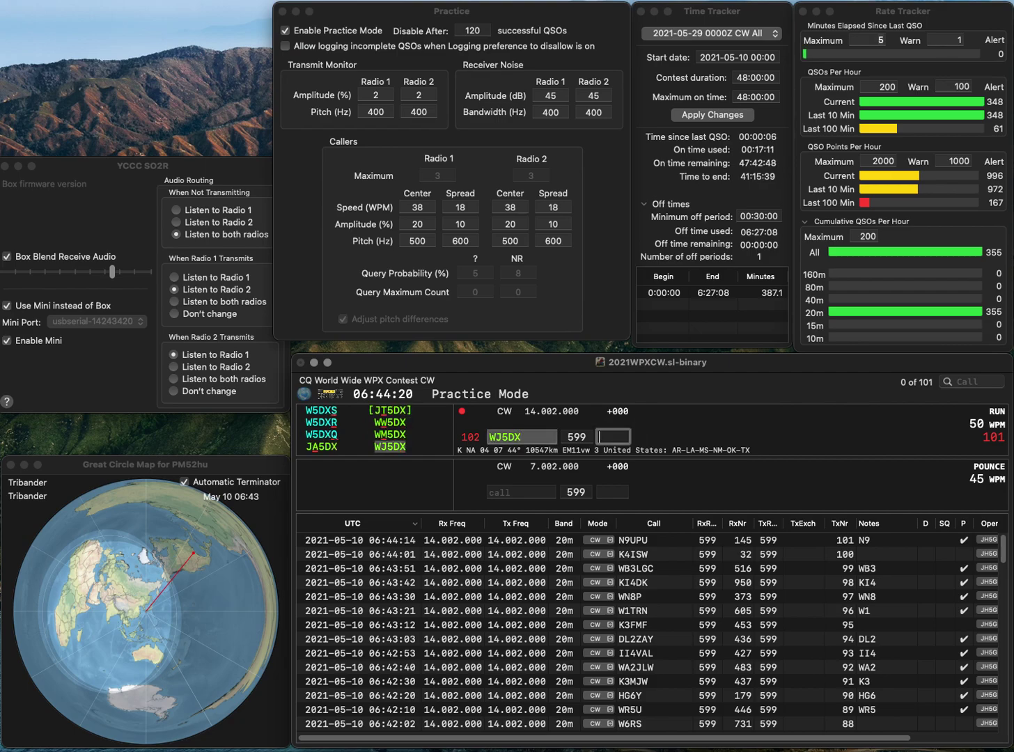
pyautogui.write('873')
pyautogui.press('Return')
pyautogui.write('IZ')
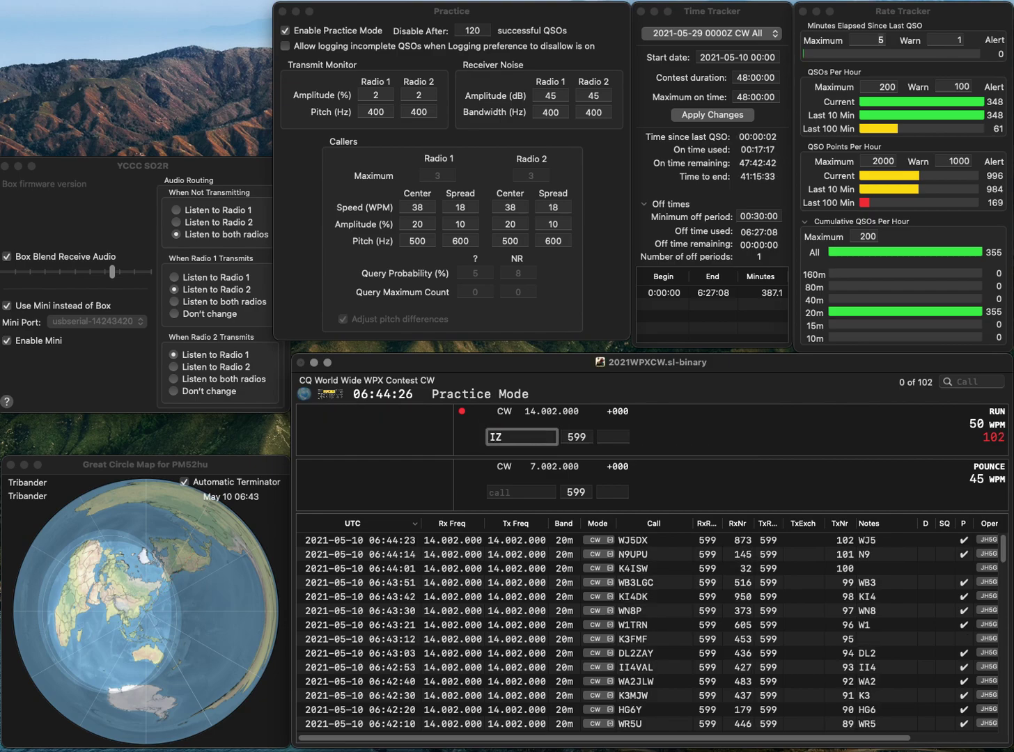
pyautogui.write('5TJ')
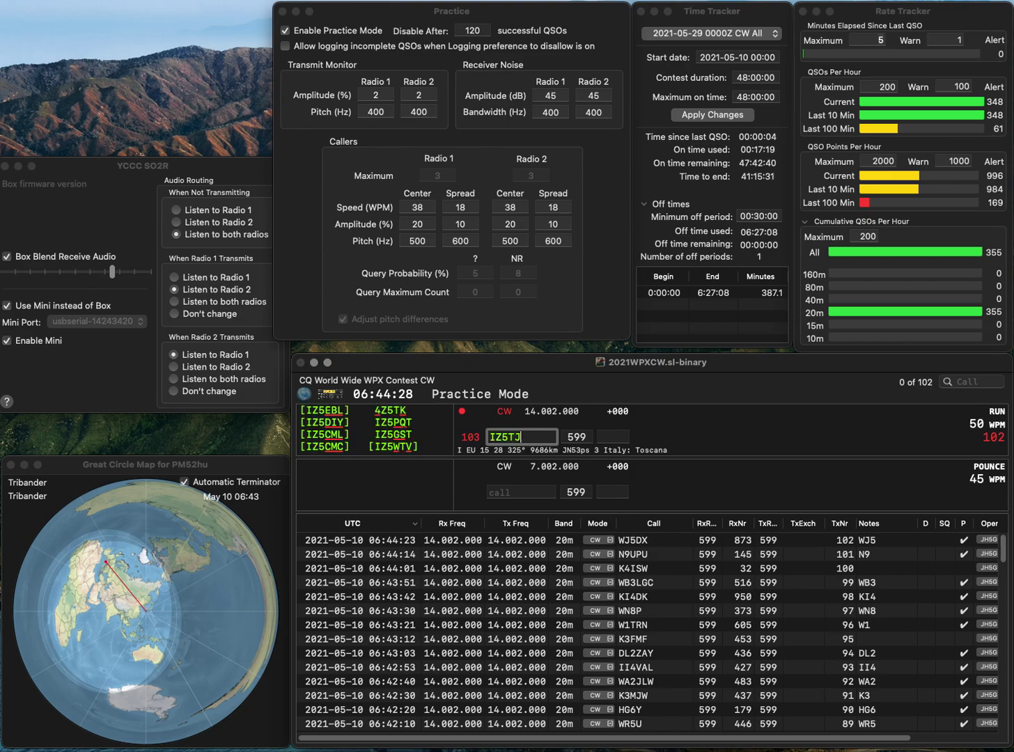
pyautogui.write('D/7')
pyautogui.press('space')
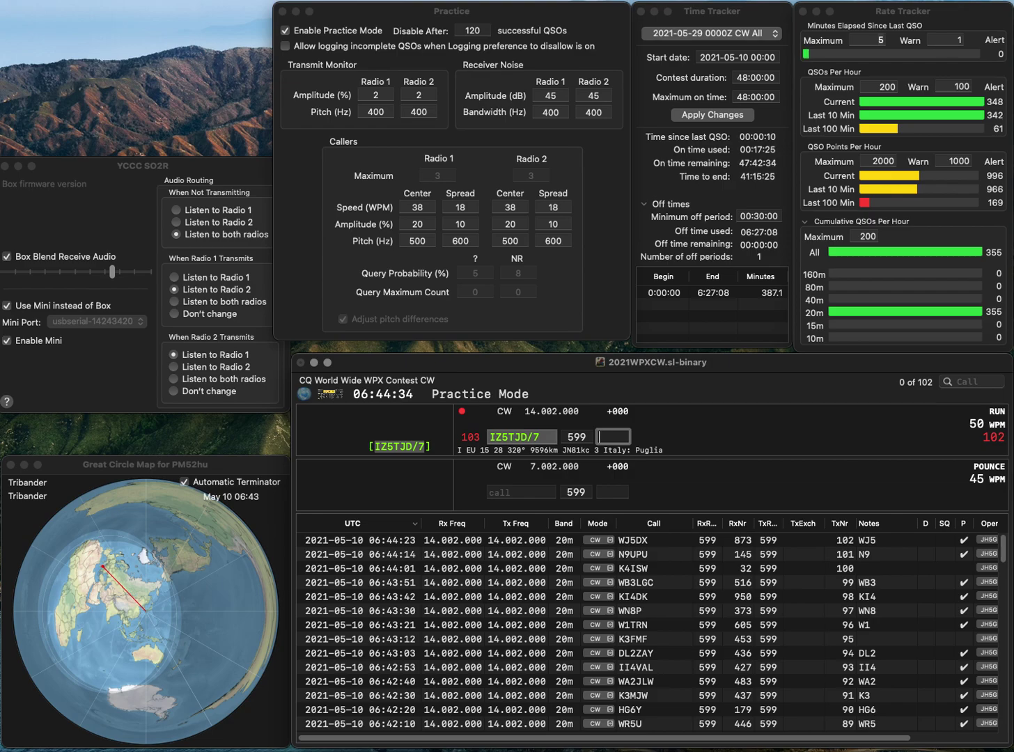
pyautogui.write('82')
pyautogui.press('Return')
# - Log the practice CW contact with EA8ZT on 14.002 MHz, report 599 and received serial number 185
pyautogui.write('EA')
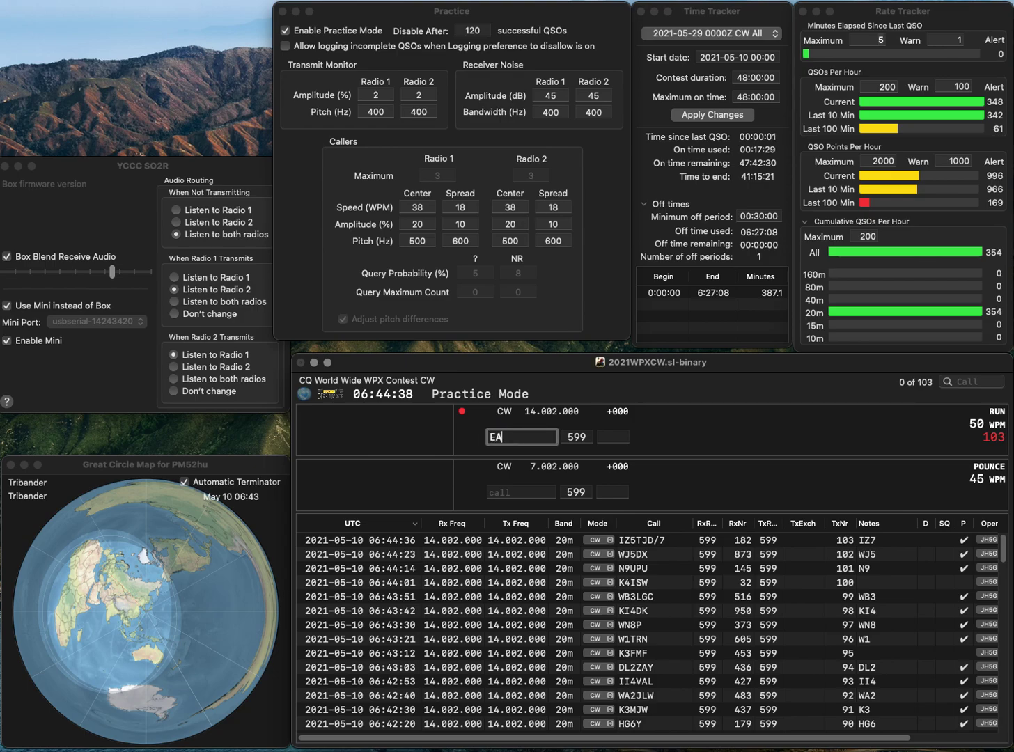
pyautogui.write('8ZT')
pyautogui.press('space')
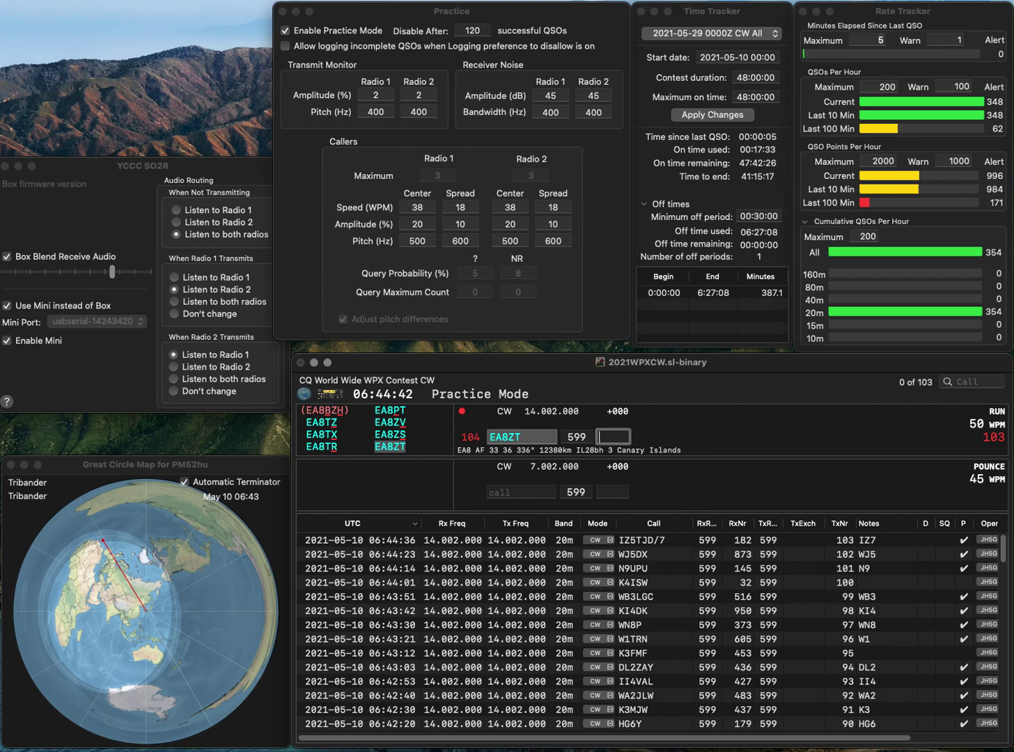
pyautogui.write('185')
pyautogui.press('Return')
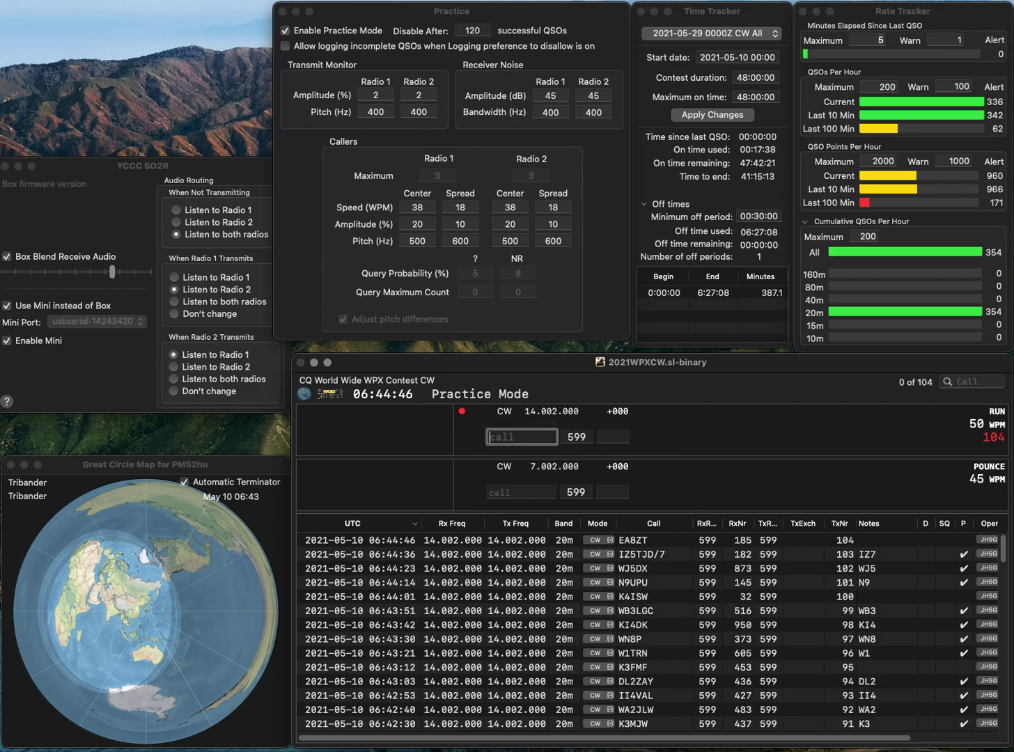
pyautogui.write('KB7OUU')
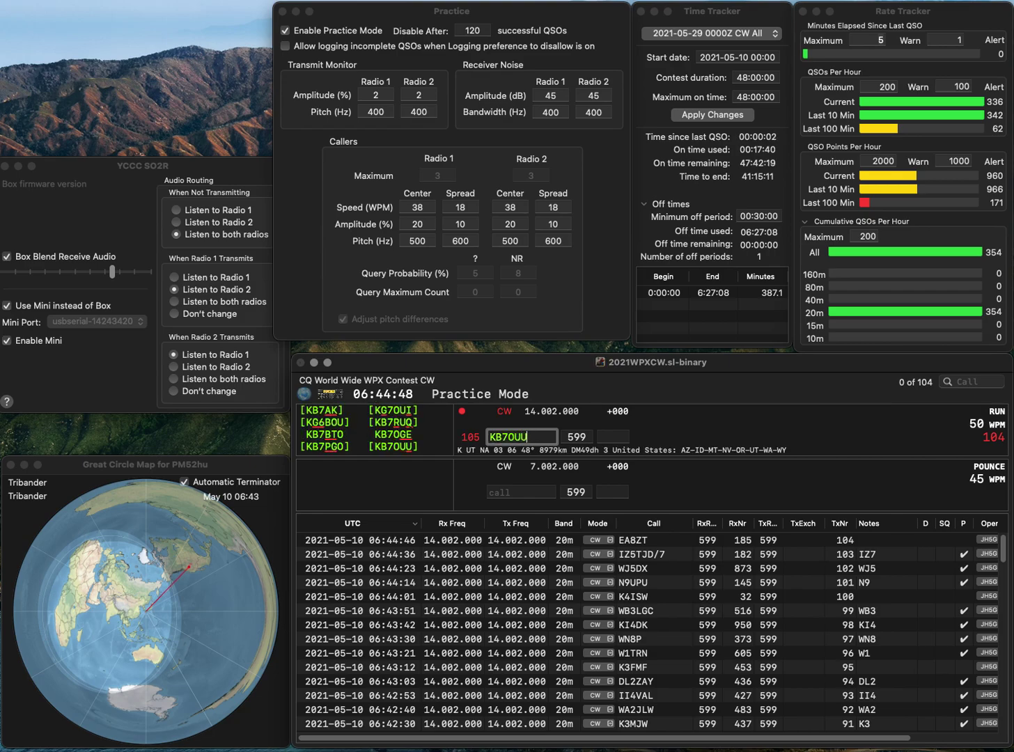
pyautogui.press('Return')
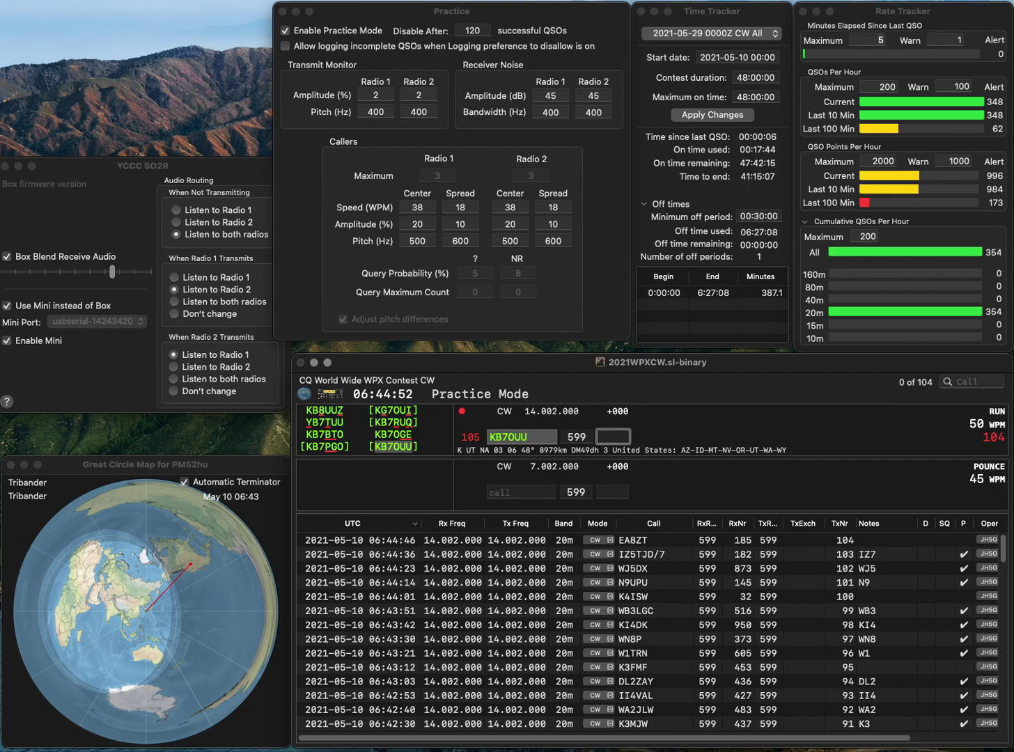
pyautogui.write('987')
pyautogui.press('Return')
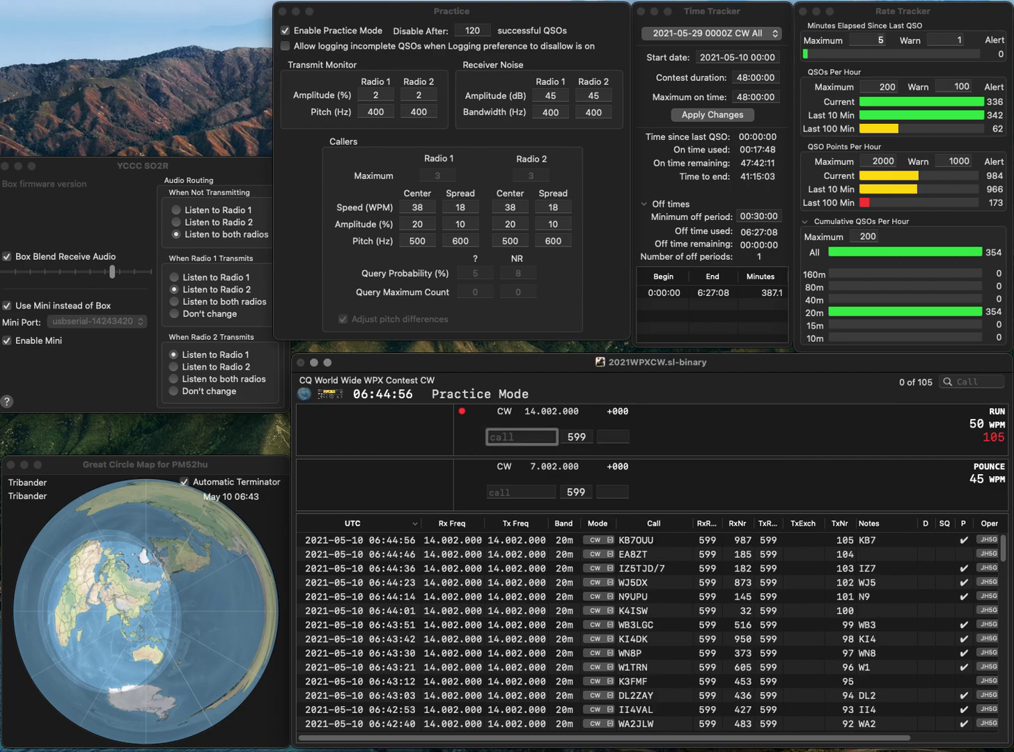
# - Log the practice CW contact with OM3WZ on 14.002 MHz, report 599 and received serial number 72
pyautogui.write('OM2')
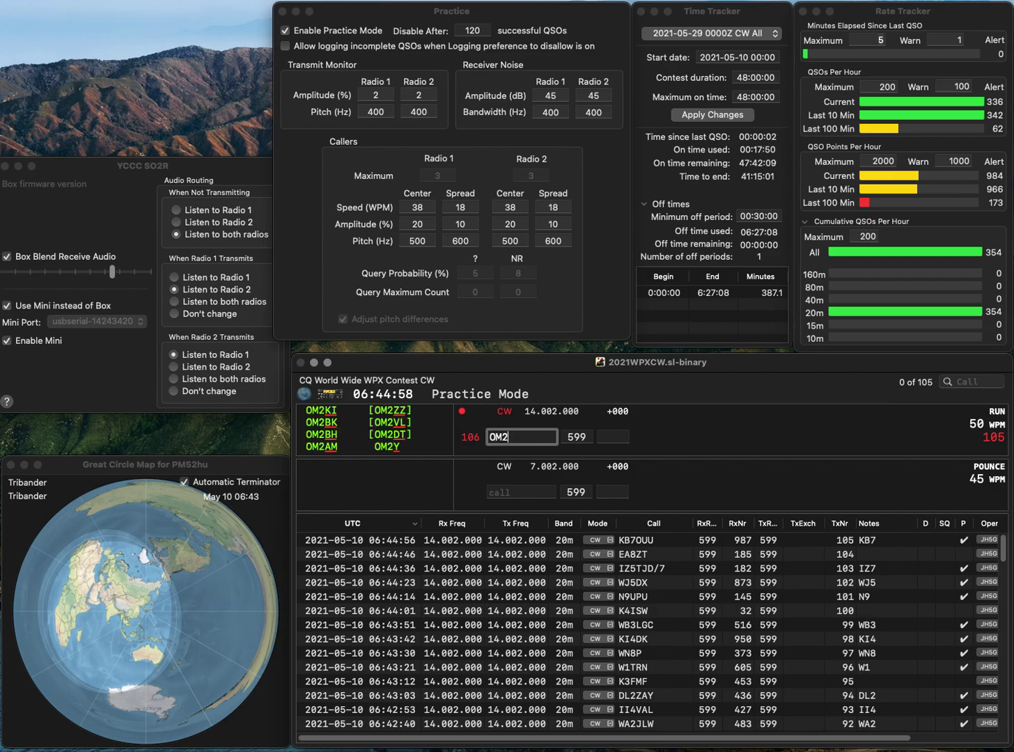
pyautogui.write('WZ')
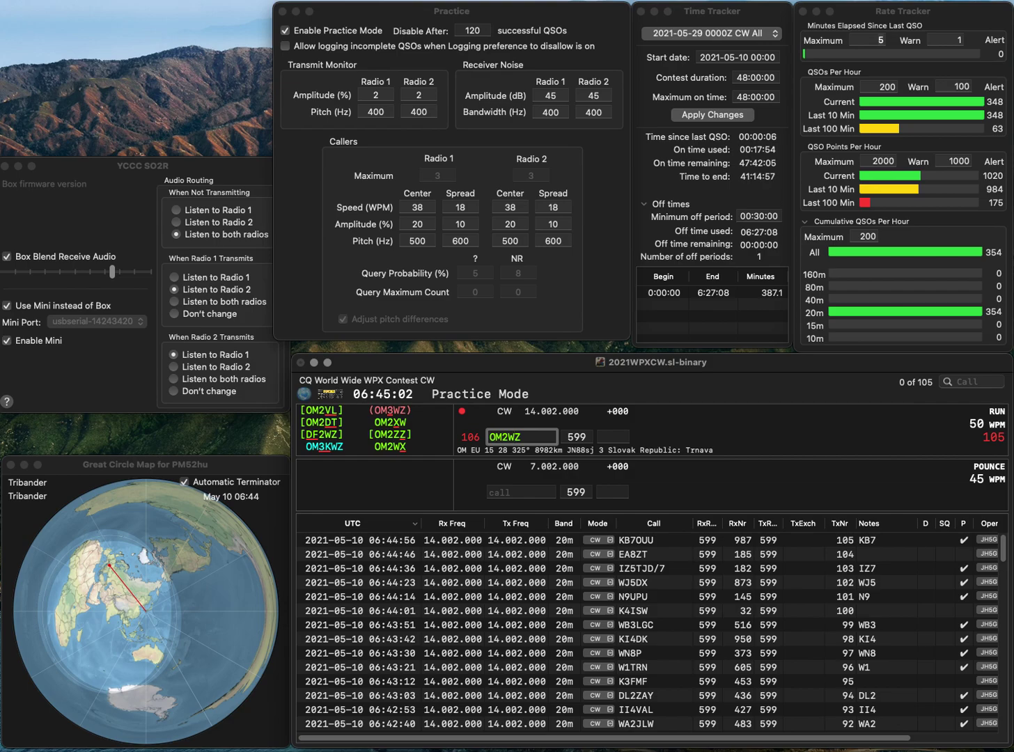
pyautogui.press('Left')
pyautogui.press('Left')
pyautogui.press('Left')
pyautogui.press('BackSpace')
pyautogui.write('3')
pyautogui.press('Return')
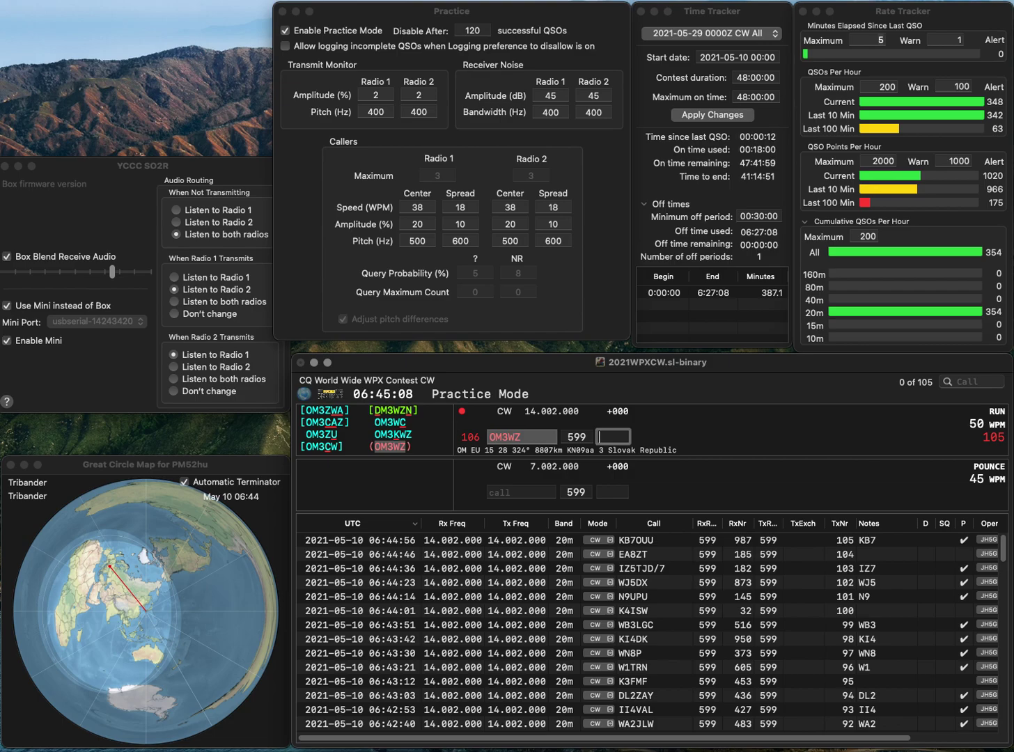
pyautogui.write('72')
pyautogui.press('Return')
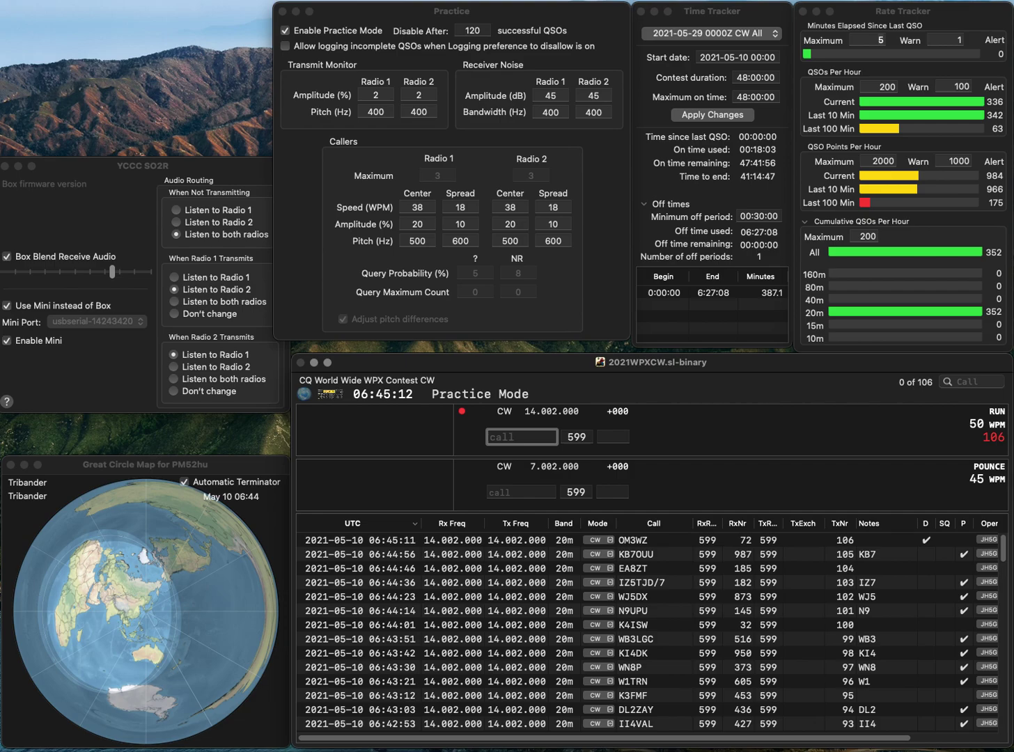
# - Log the practice CW contact with N7PMS on 14.002 MHz, report 599 and received serial number 942
pyautogui.write('N7PMS')
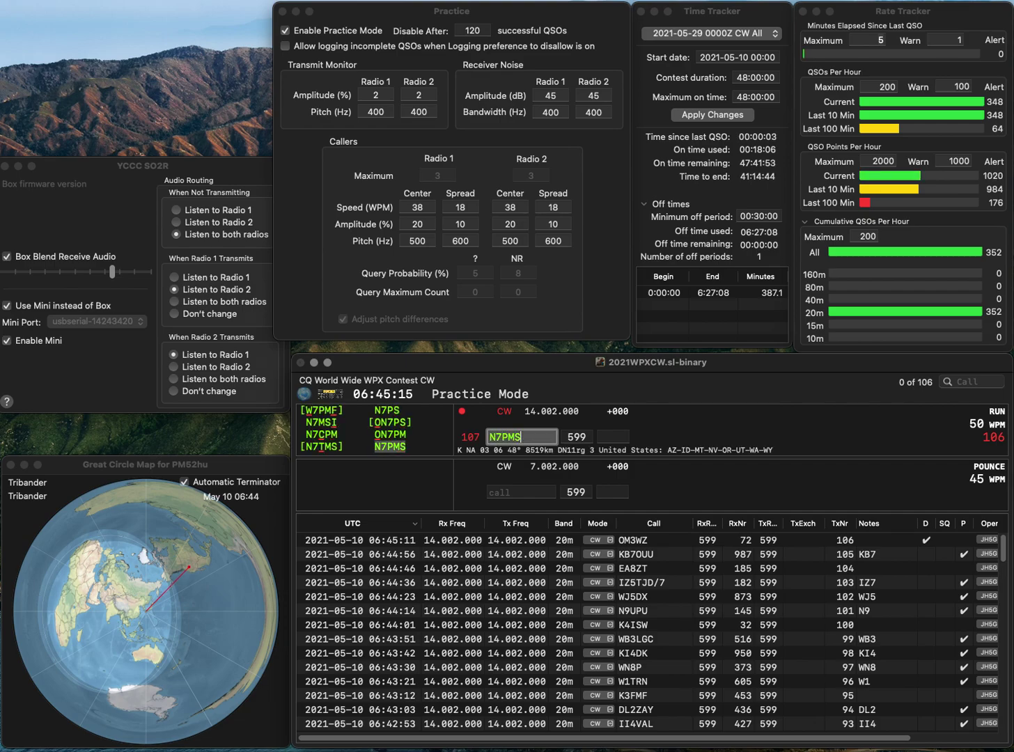
pyautogui.press('space')
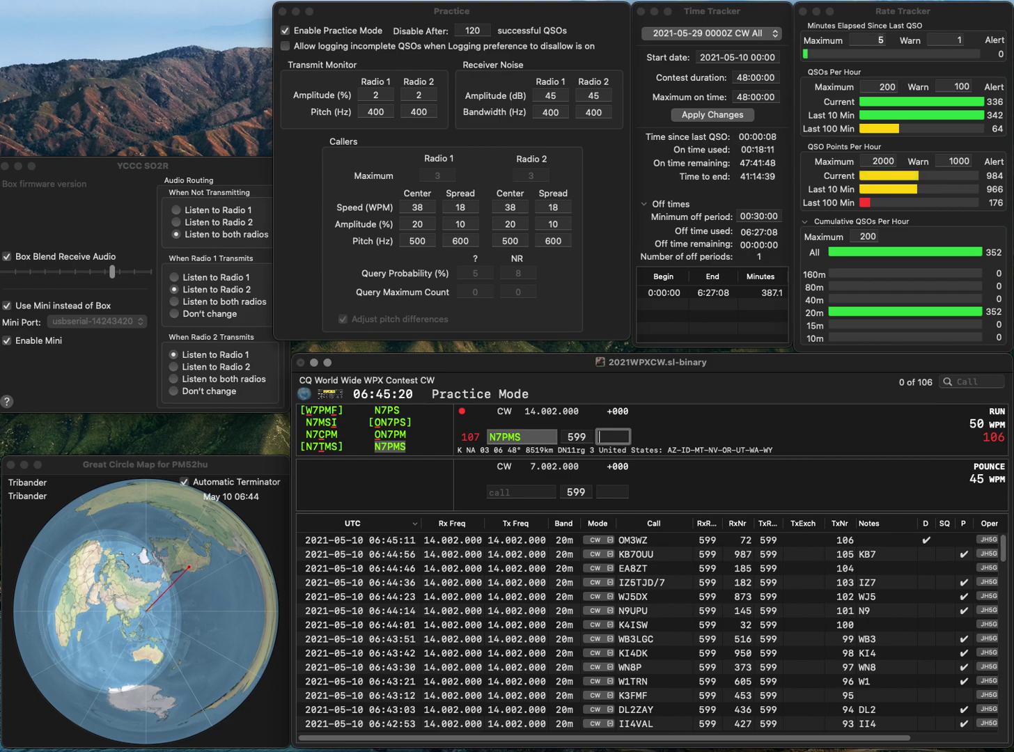
pyautogui.write('945')
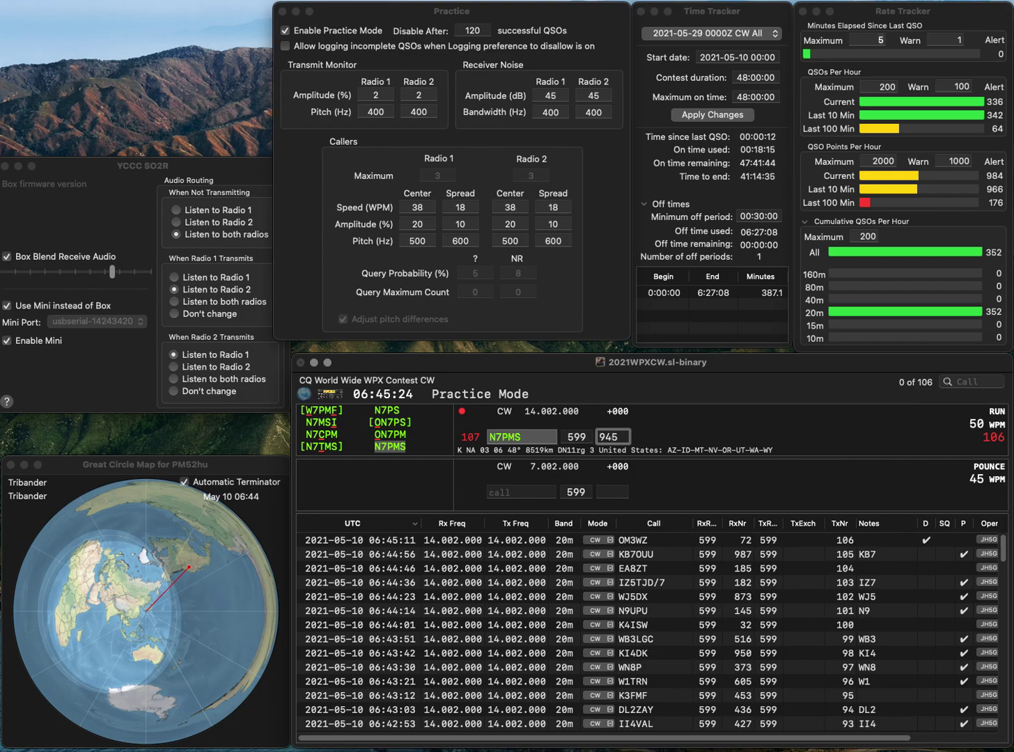
pyautogui.press('BackSpace')
pyautogui.press('BackSpace')
pyautogui.write('42')
pyautogui.press('Return')
# - Log the practice CW contact with JO4JDU on 14.002 MHz, report 599 and received serial number 446
pyautogui.write('JO')
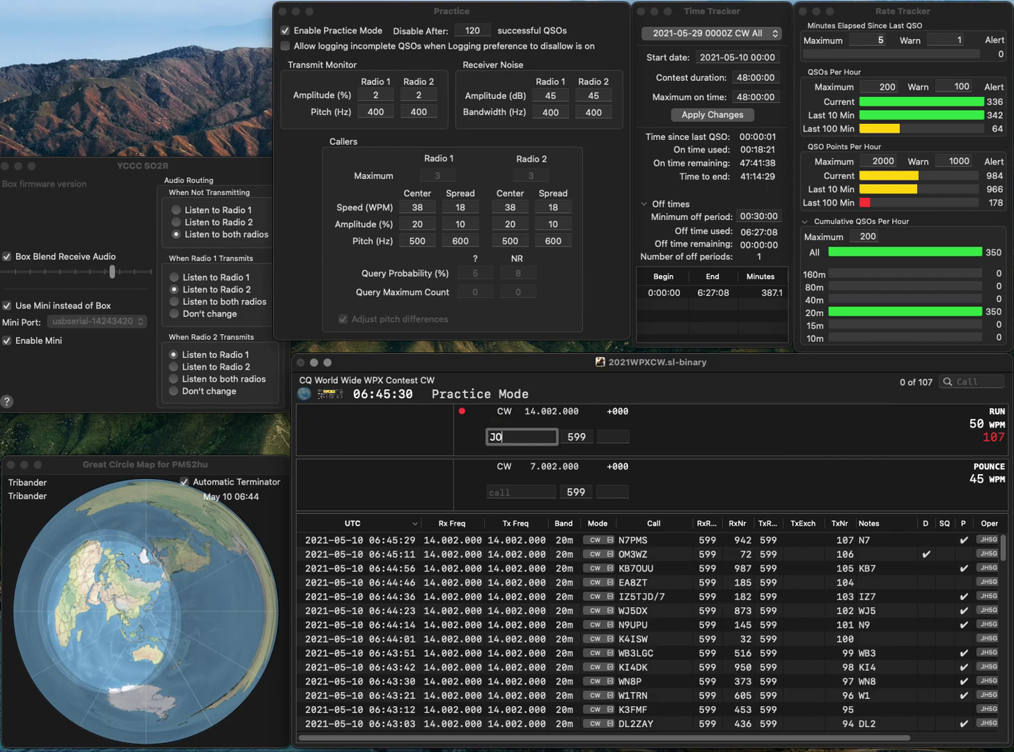
pyautogui.write('3JDU')
pyautogui.press('Left')
pyautogui.press('Left')
pyautogui.press('Left')
pyautogui.press('BackSpace')
pyautogui.write('4')
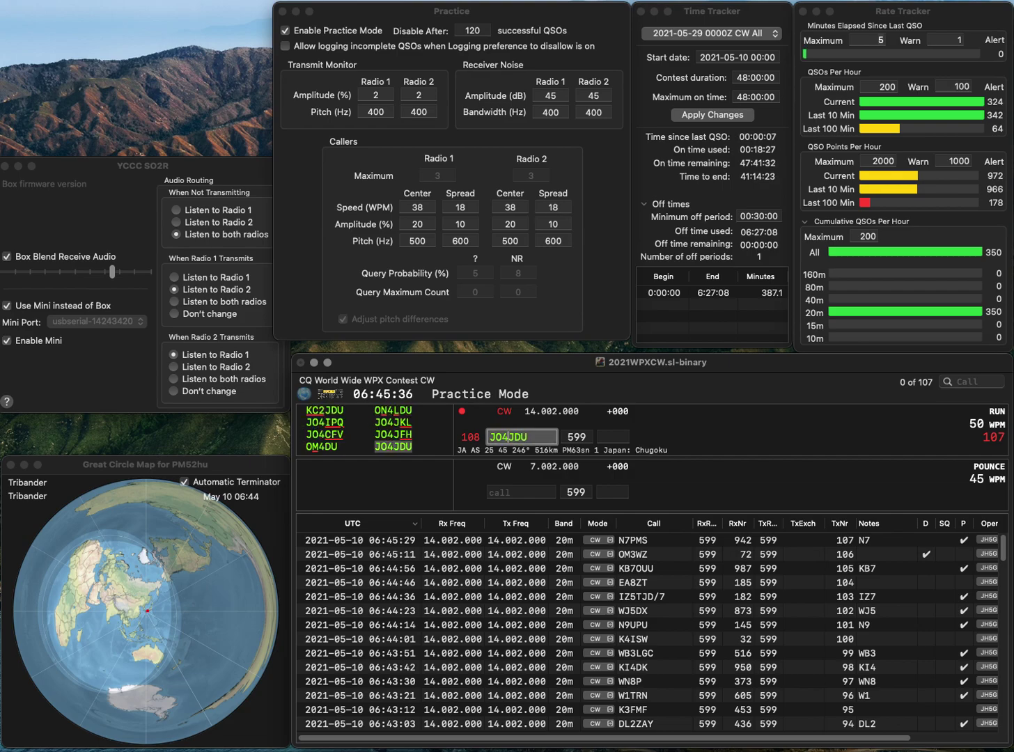
pyautogui.click(614, 437)
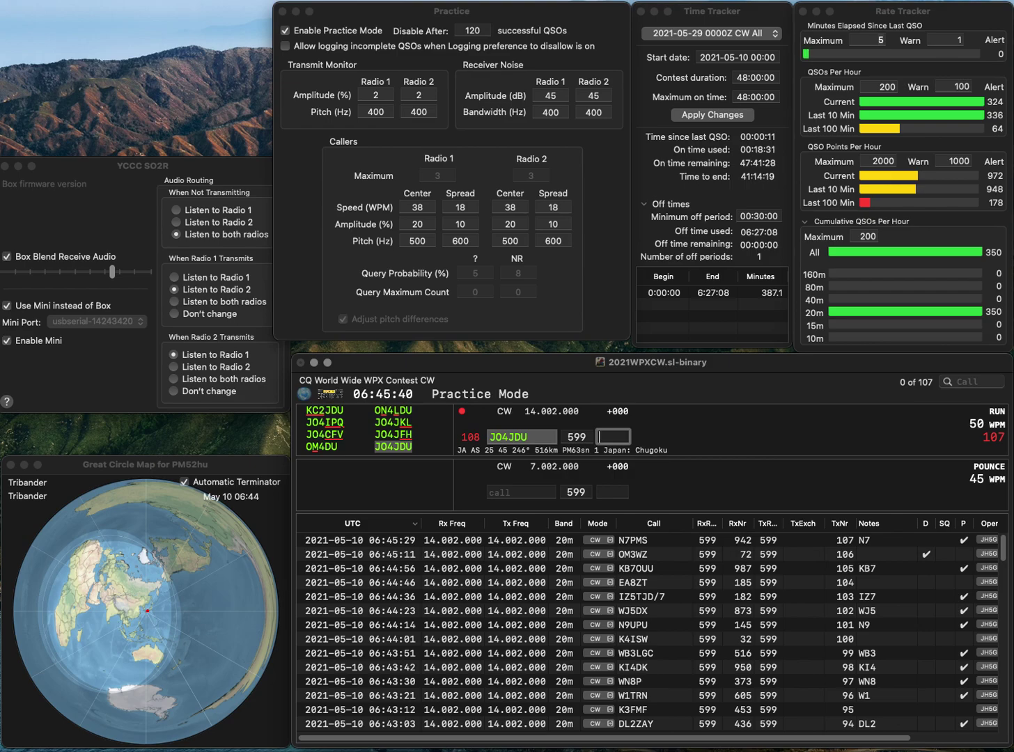
pyautogui.write('446')
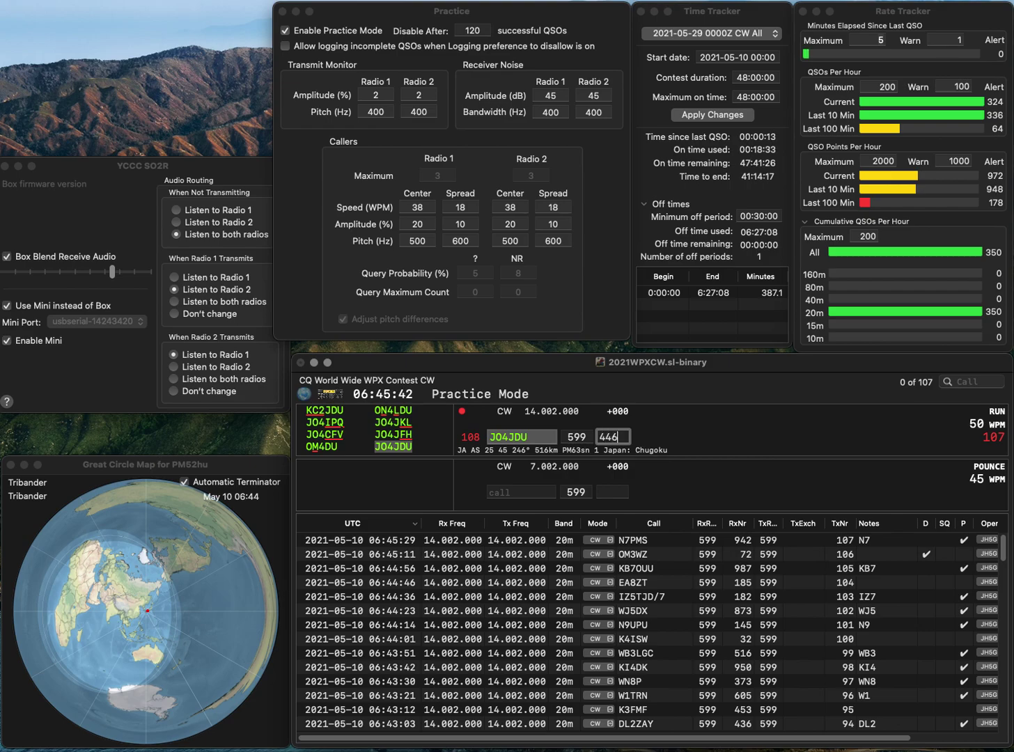
pyautogui.press('Return')
pyautogui.write('GM4')
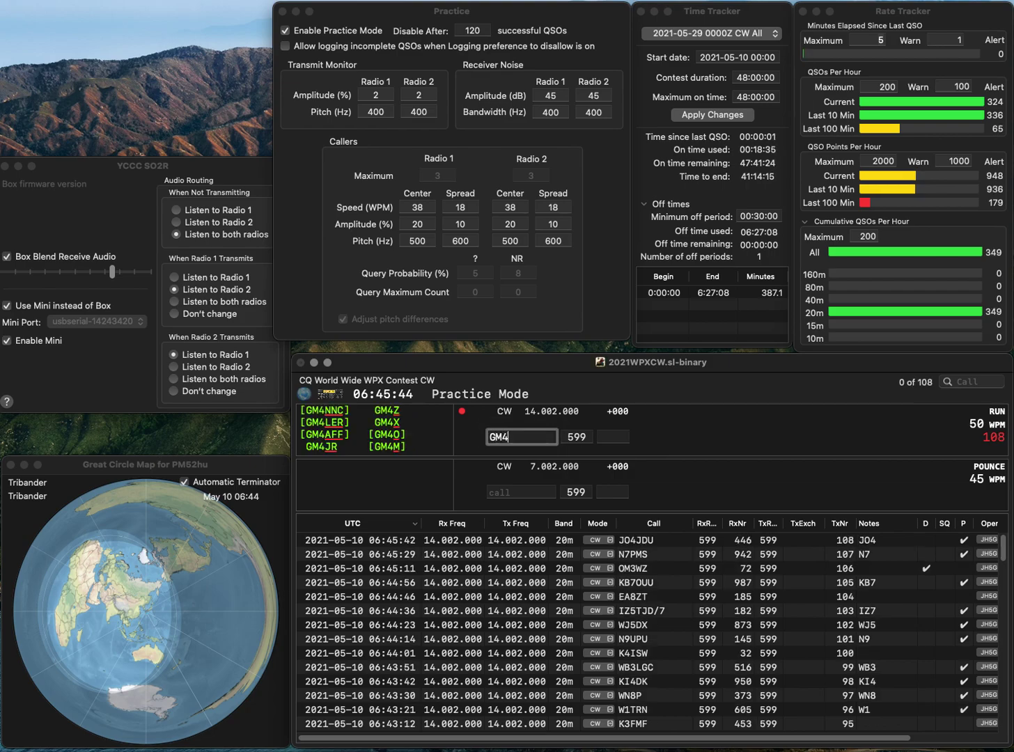
pyautogui.write('ZNC')
pyautogui.press('Tab')
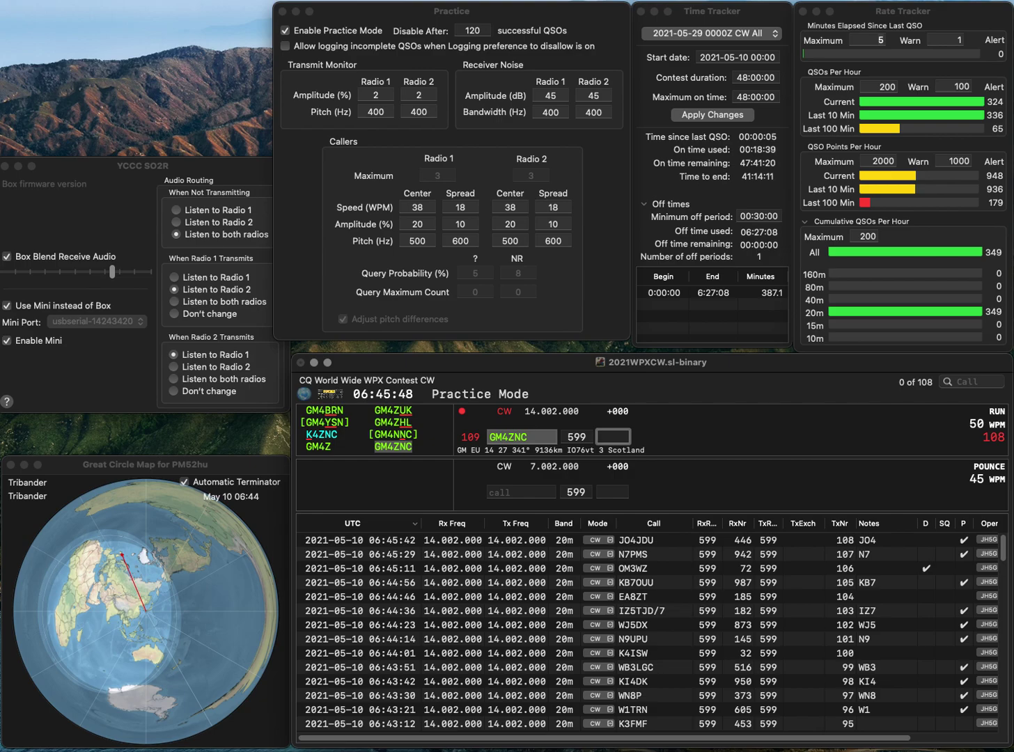
pyautogui.write('621')
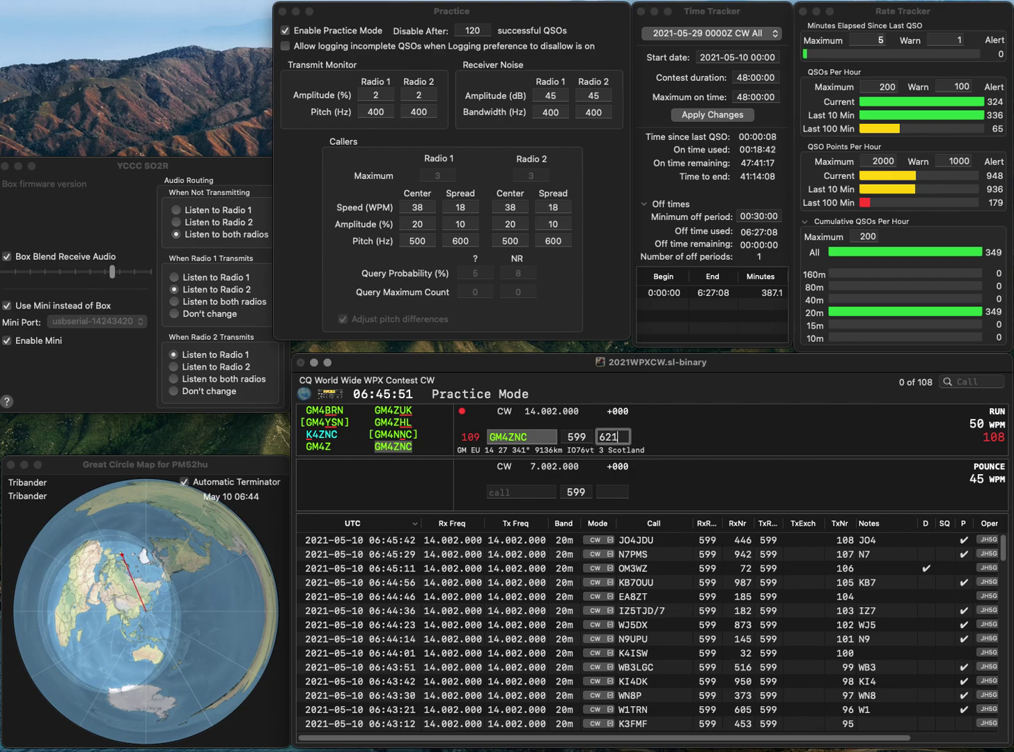
pyautogui.press('Return')
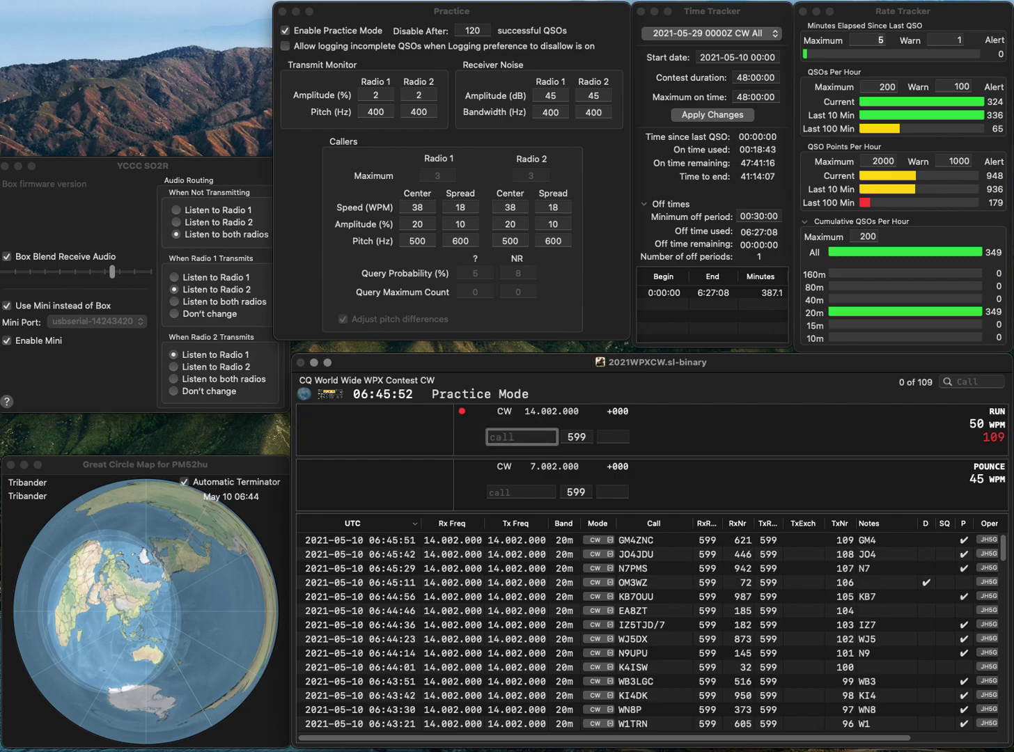
pyautogui.write('YBC7')
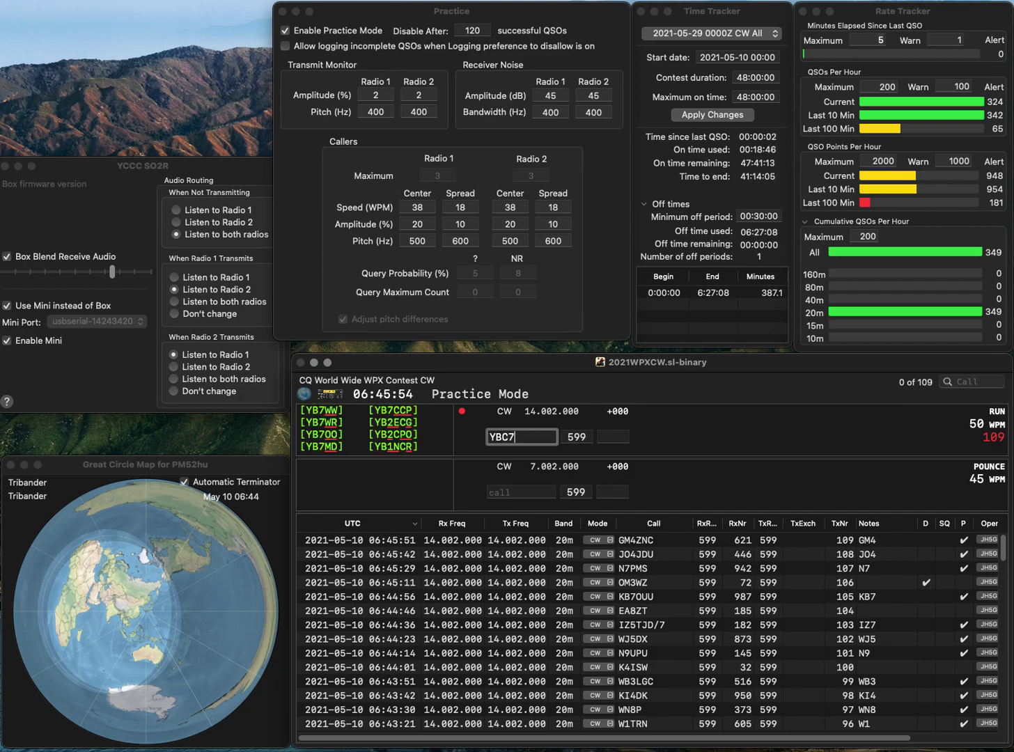
pyautogui.write('LP')
pyautogui.press('Left')
pyautogui.press('Left')
pyautogui.press('Left')
pyautogui.press('Left')
pyautogui.press('BackSpace')
pyautogui.press('space')
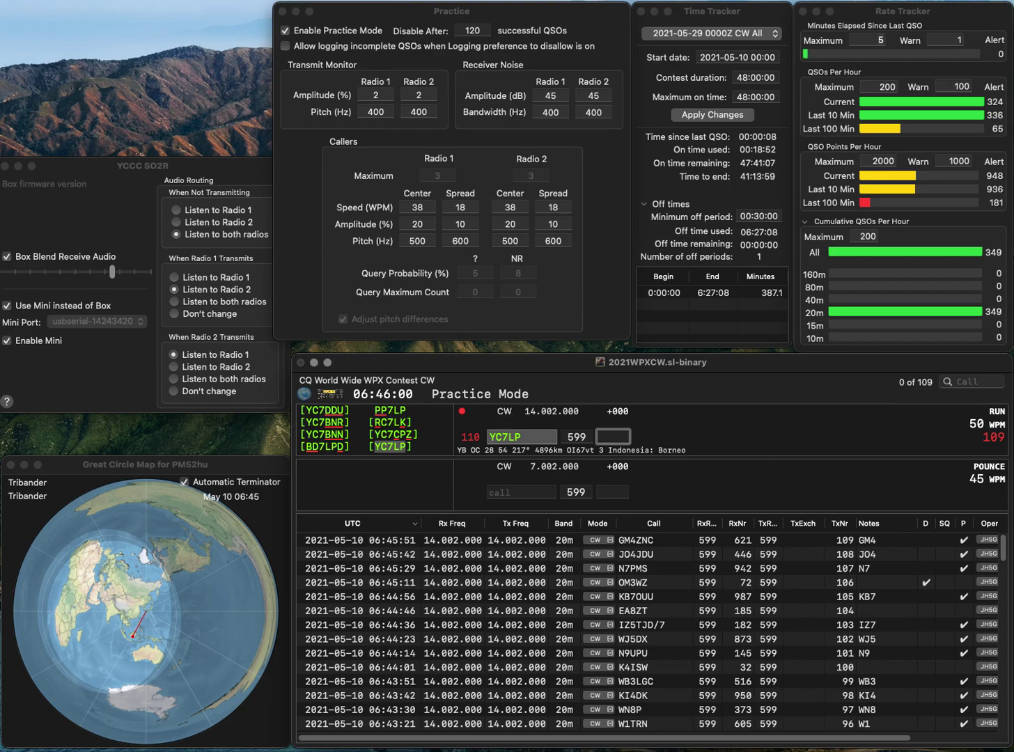
pyautogui.write('29')
pyautogui.press('Return')
pyautogui.write('KG2MD')
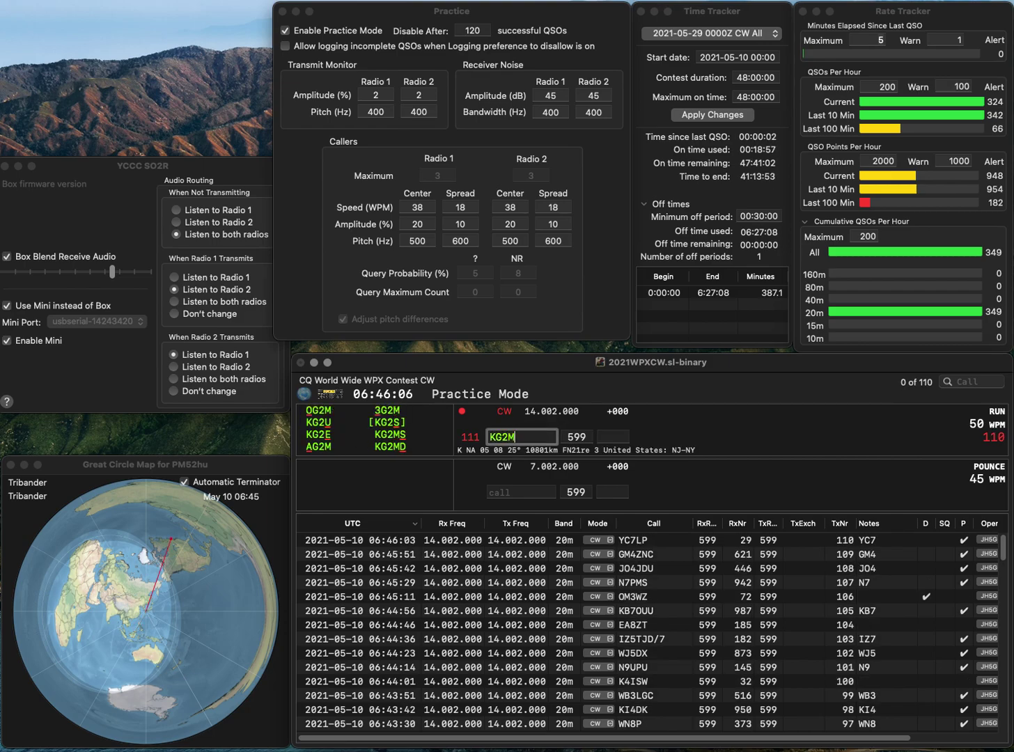
pyautogui.press('Return')
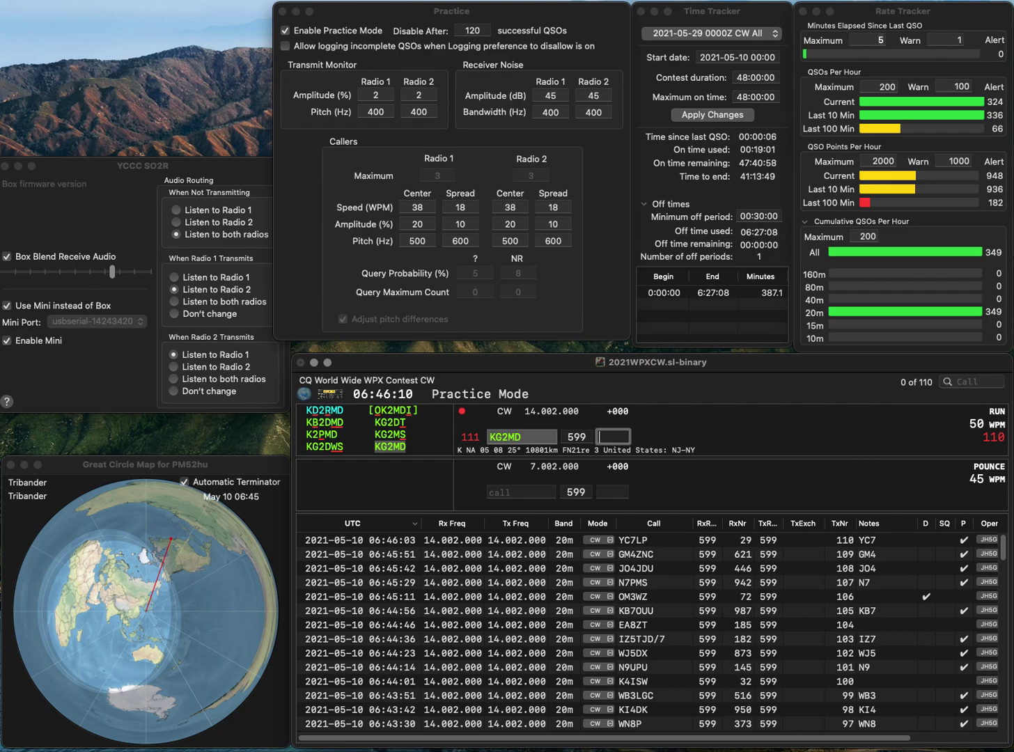
pyautogui.write('94')
pyautogui.press('Return')
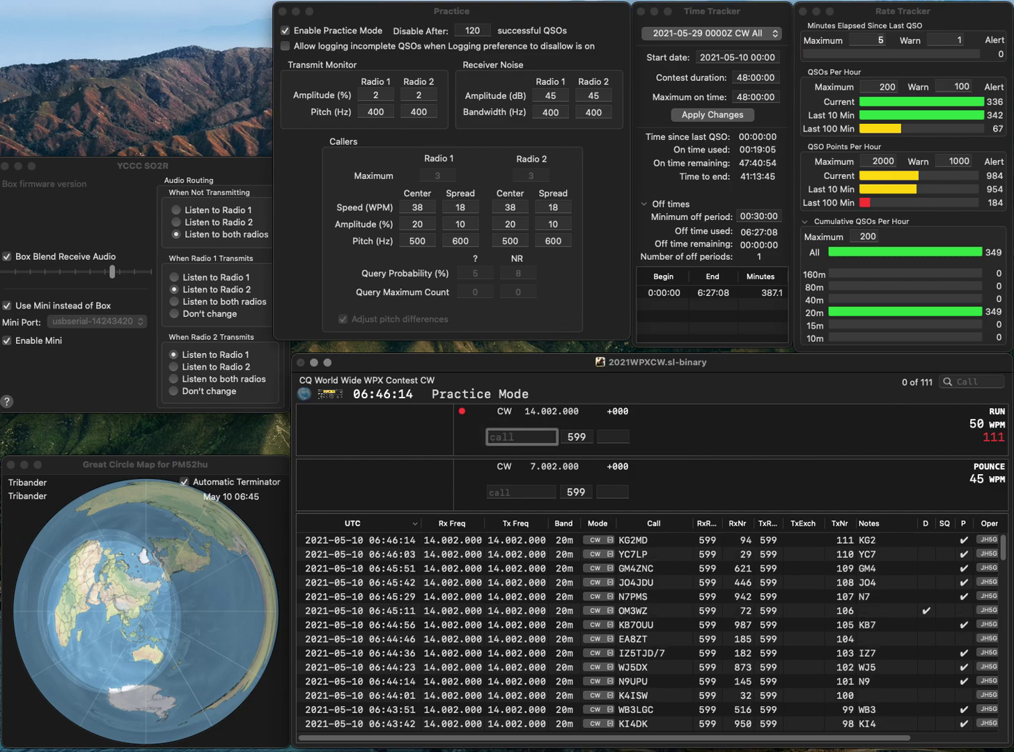
pyautogui.write('YO9GSB')
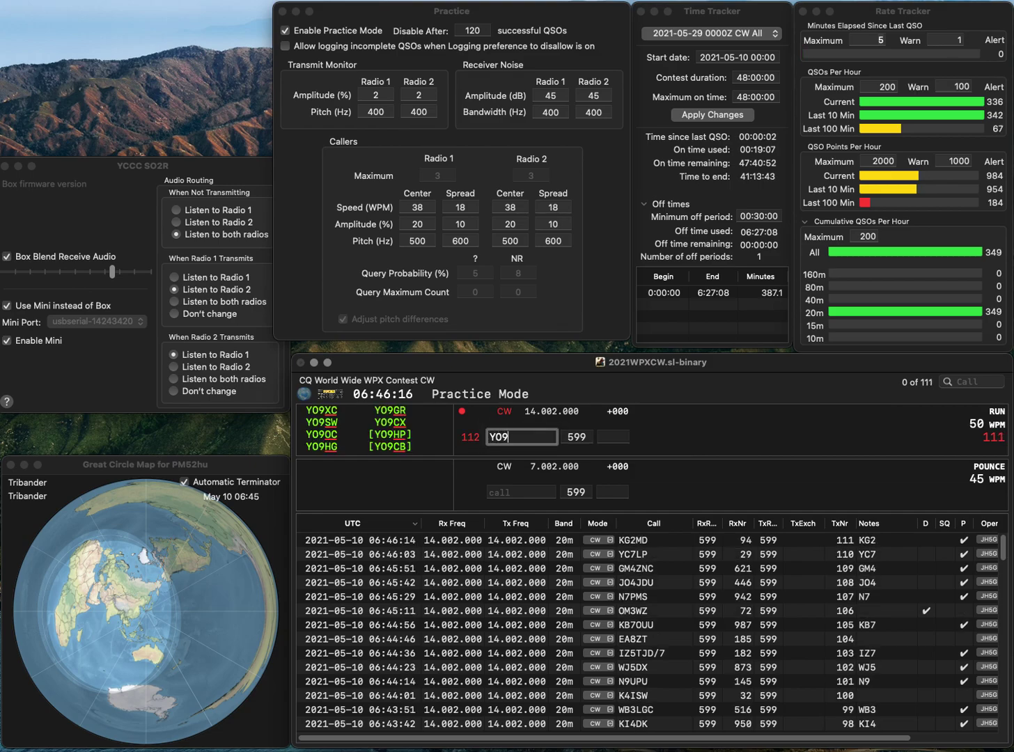
pyautogui.press('Return')
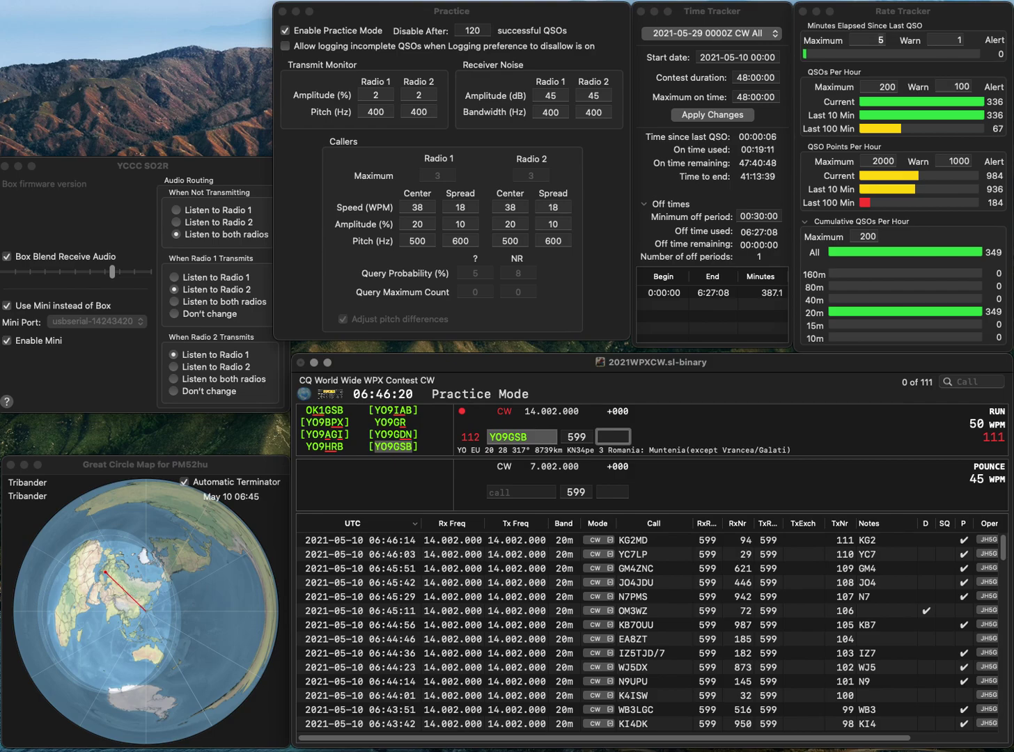
pyautogui.write('65')
pyautogui.press('Return')
pyautogui.write('I')
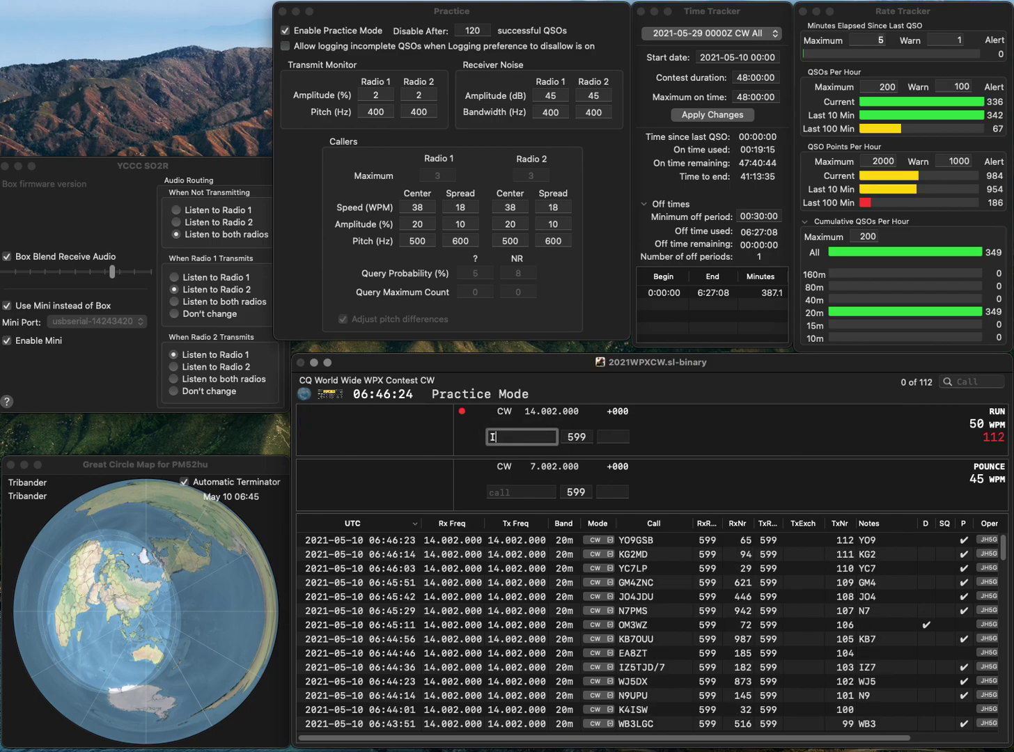
pyautogui.write('K0HBN')
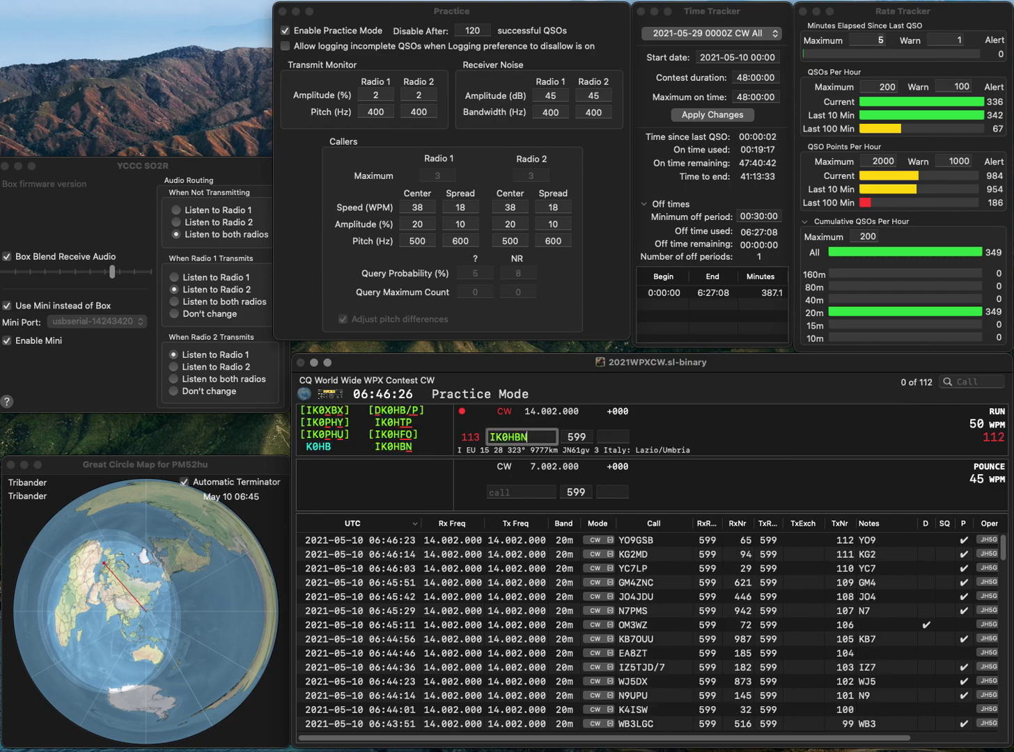
pyautogui.press('Return')
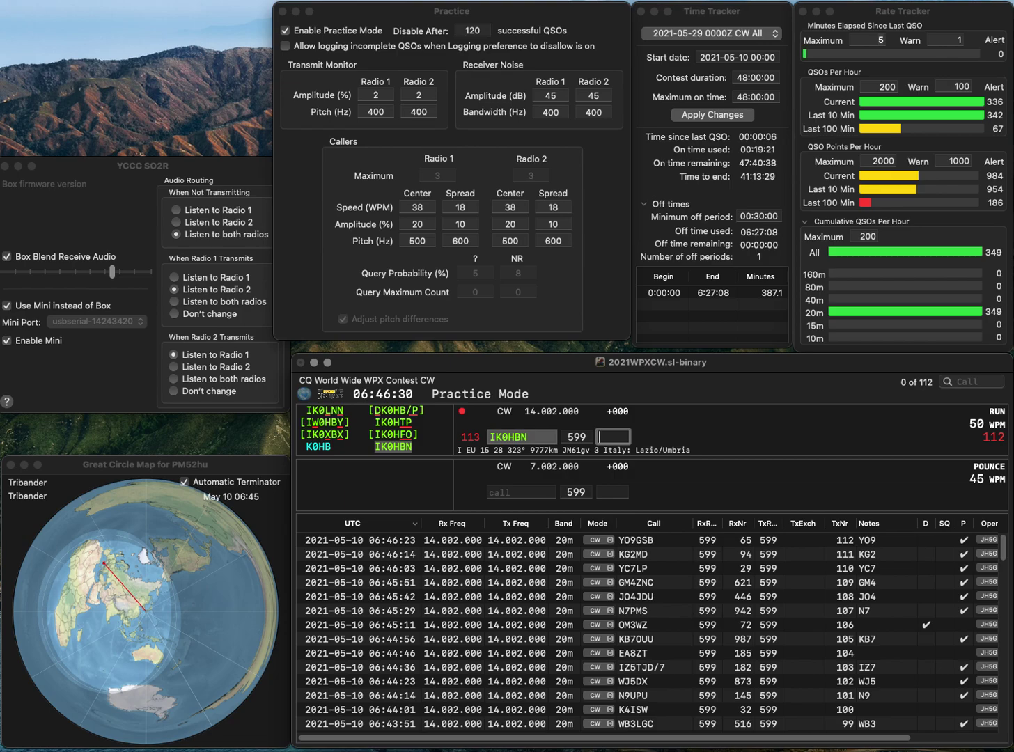
pyautogui.write('432')
pyautogui.press('Return')
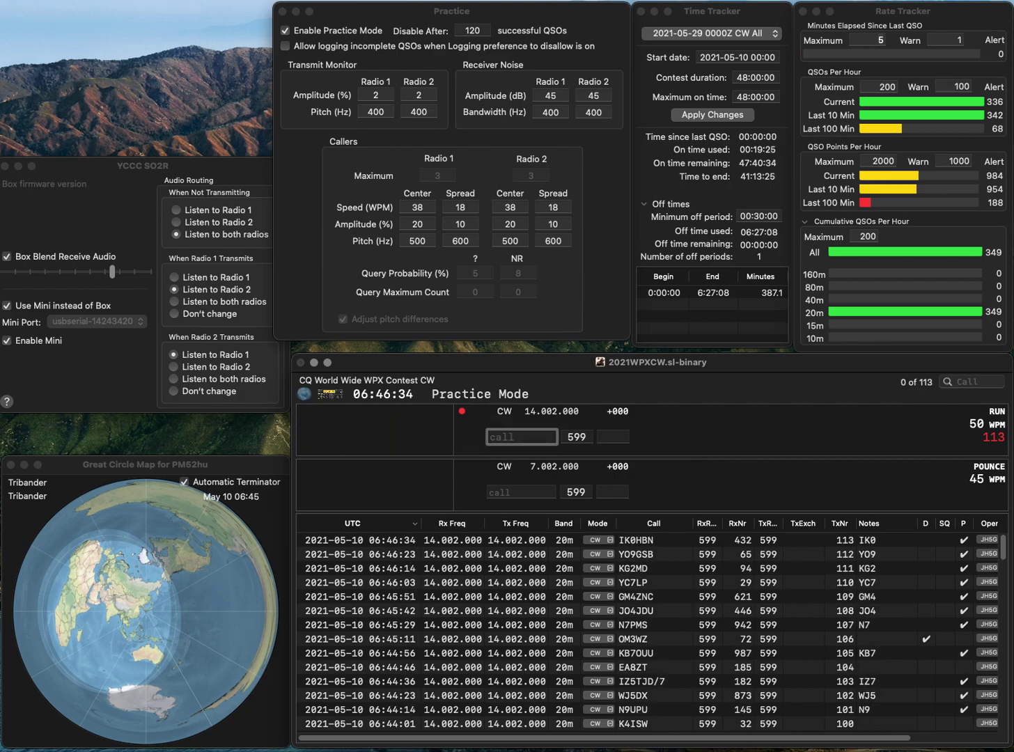
# - Log the practice CW contact with G5O on 14.002 MHz, report 599 and received serial number 935
pyautogui.write('G50')
pyautogui.press('Return')
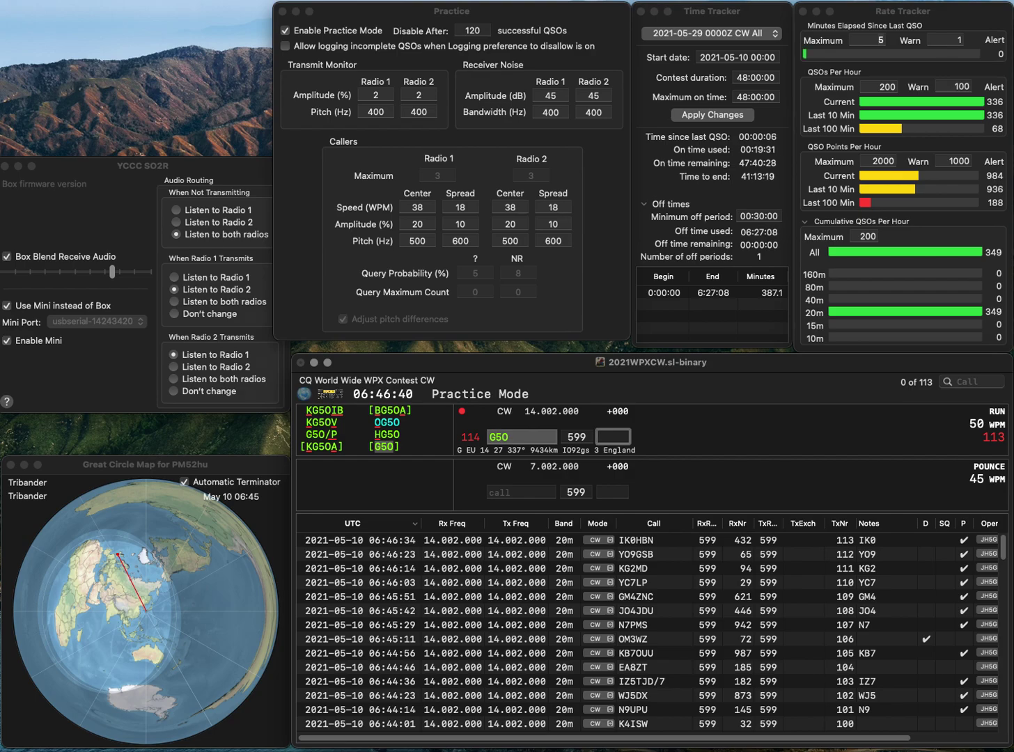
pyautogui.write('935')
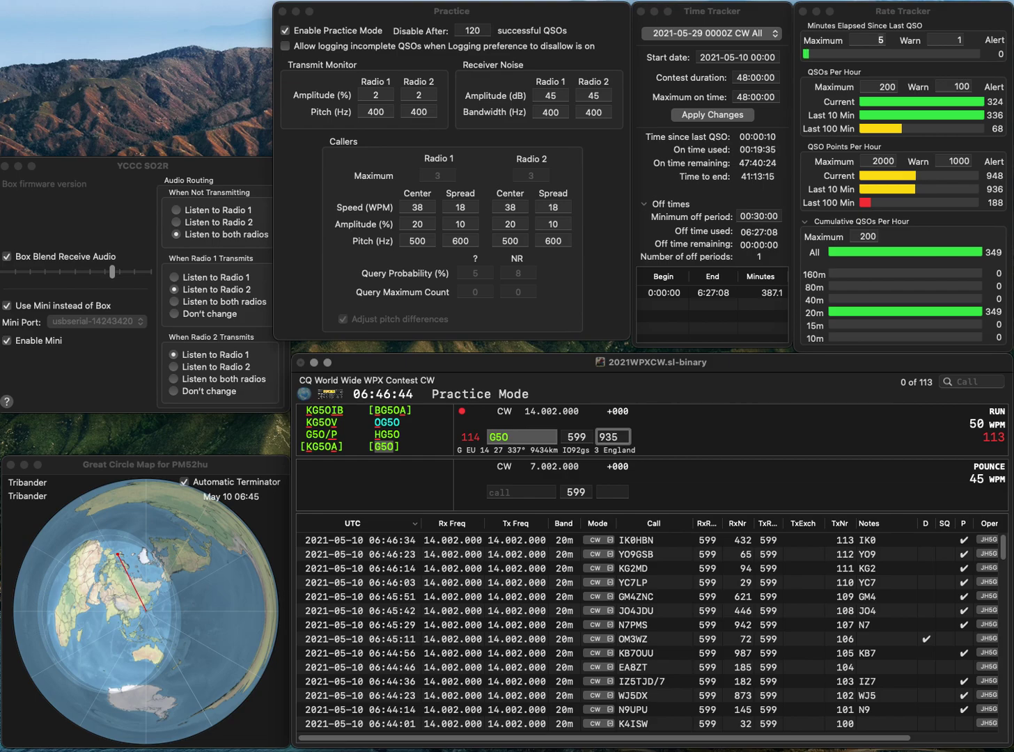
pyautogui.press('Return')
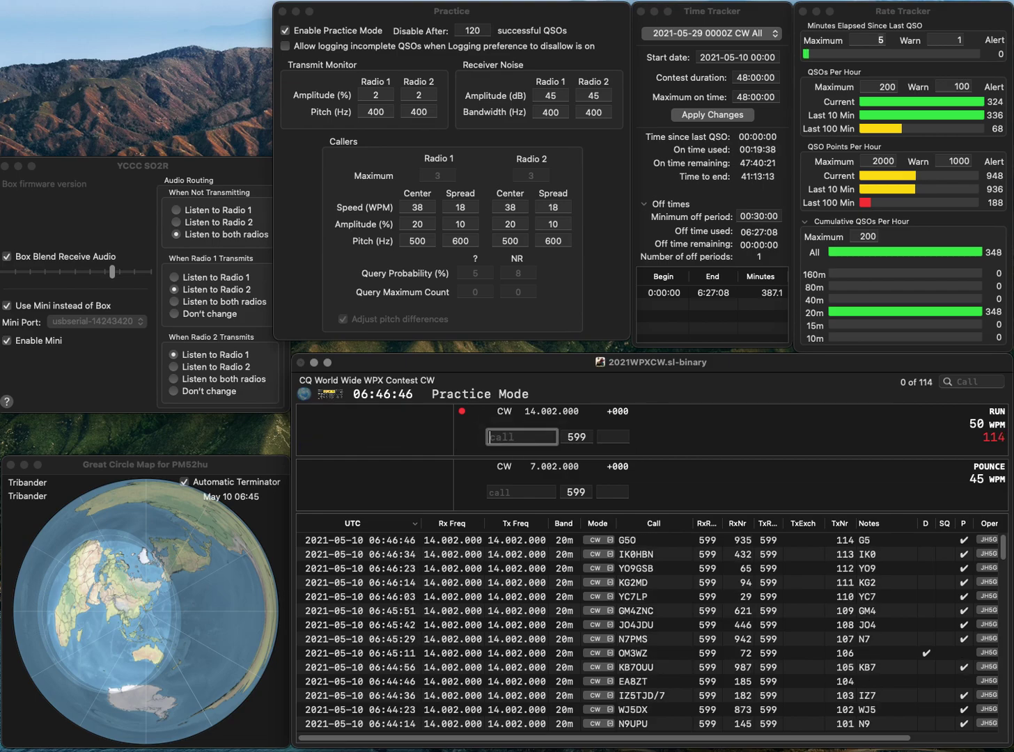
# - Log the practice CW contact with NJ1F on 14.002 MHz, report 599 and received serial number 785
pyautogui.write('NJ1F')
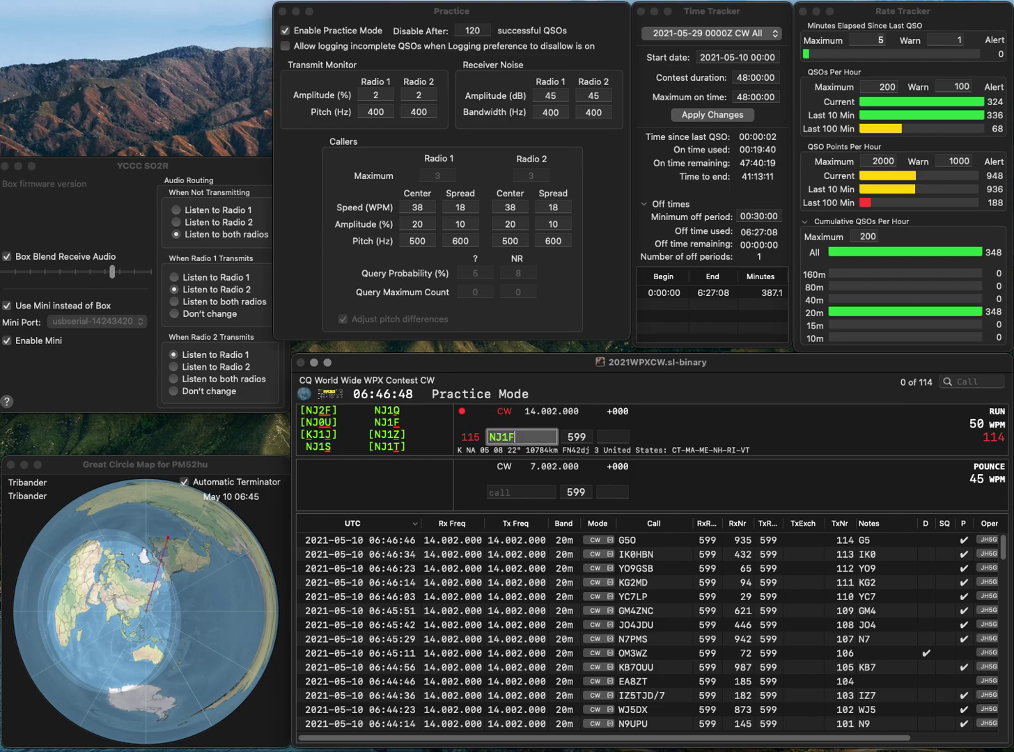
pyautogui.press('Return')
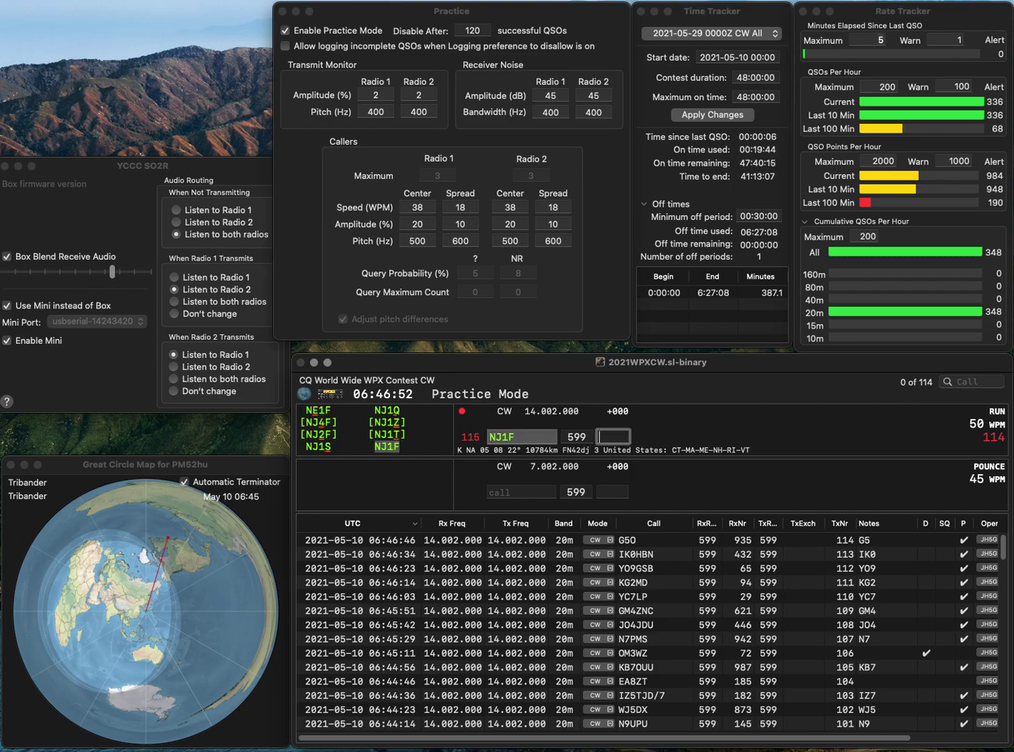
pyautogui.write('785')
pyautogui.press('Return')
pyautogui.write('W3QCP')
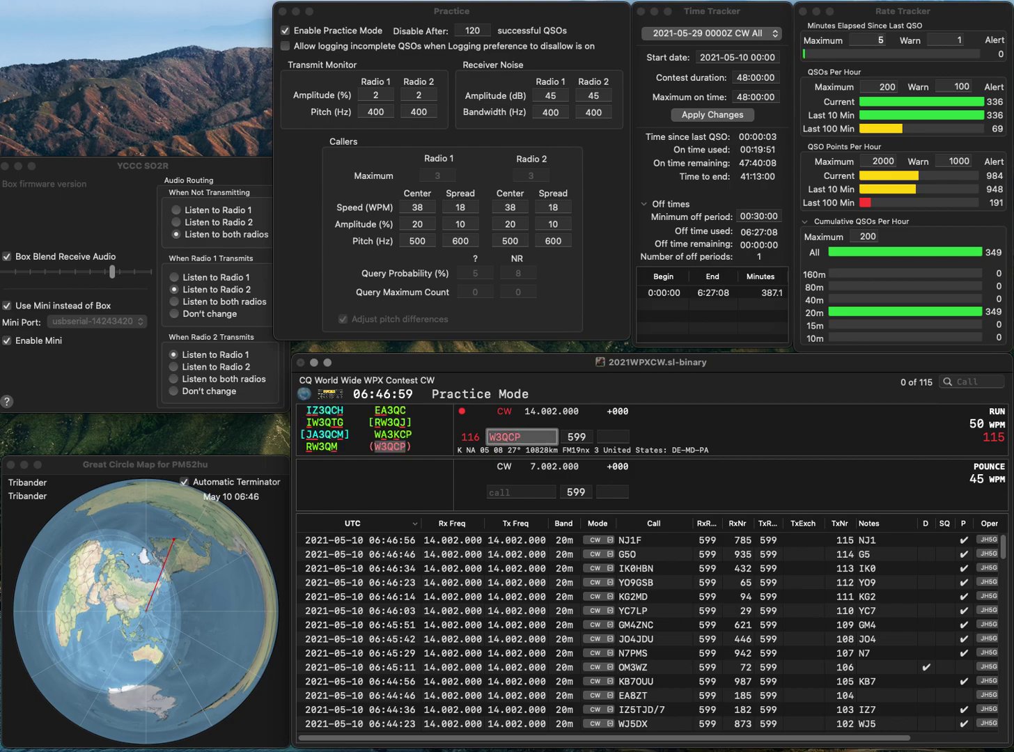
pyautogui.press('space')
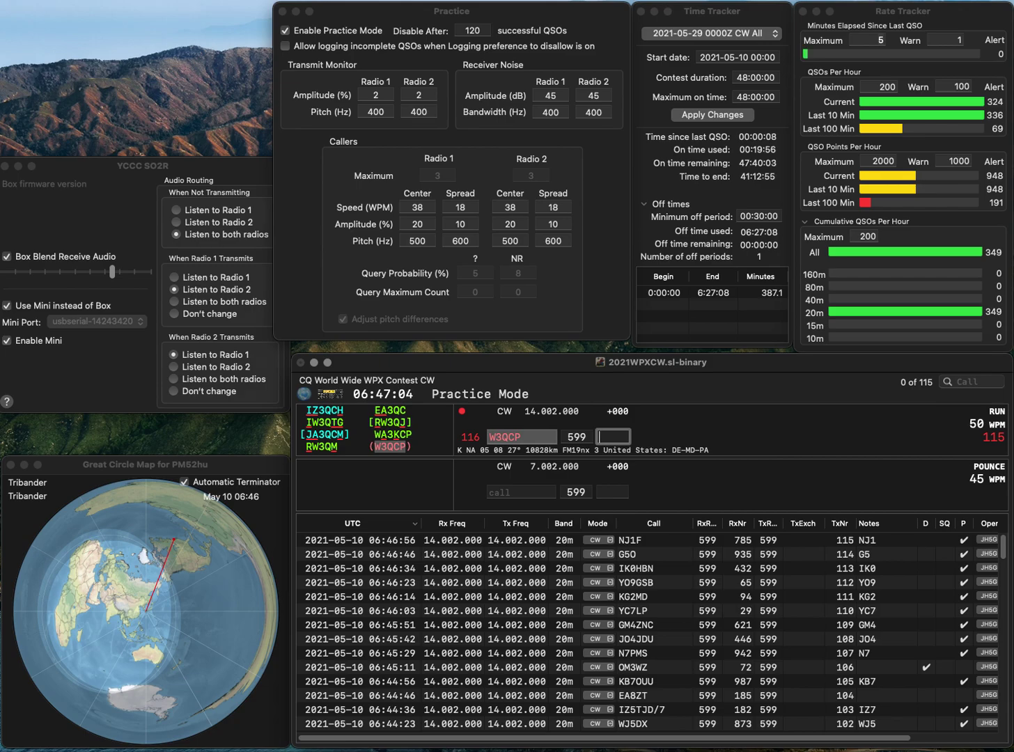
pyautogui.write('989')
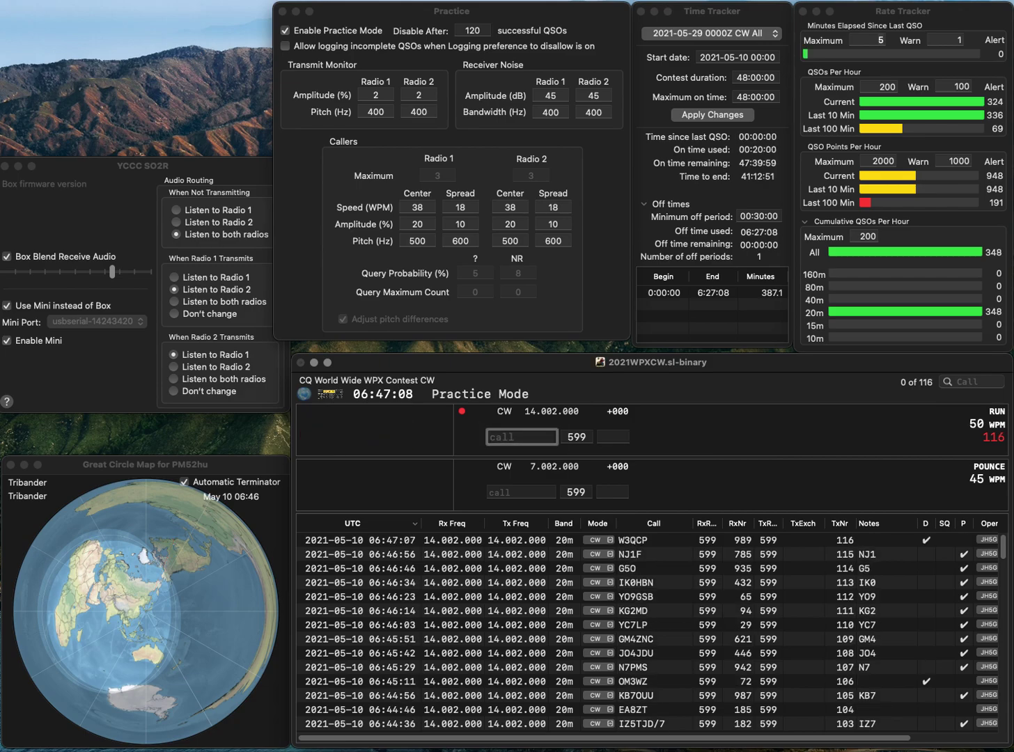
# - Log the practice CW contact with UD3T on 14.002 MHz, report 599 and received serial number 858
pyautogui.write('UD3T')
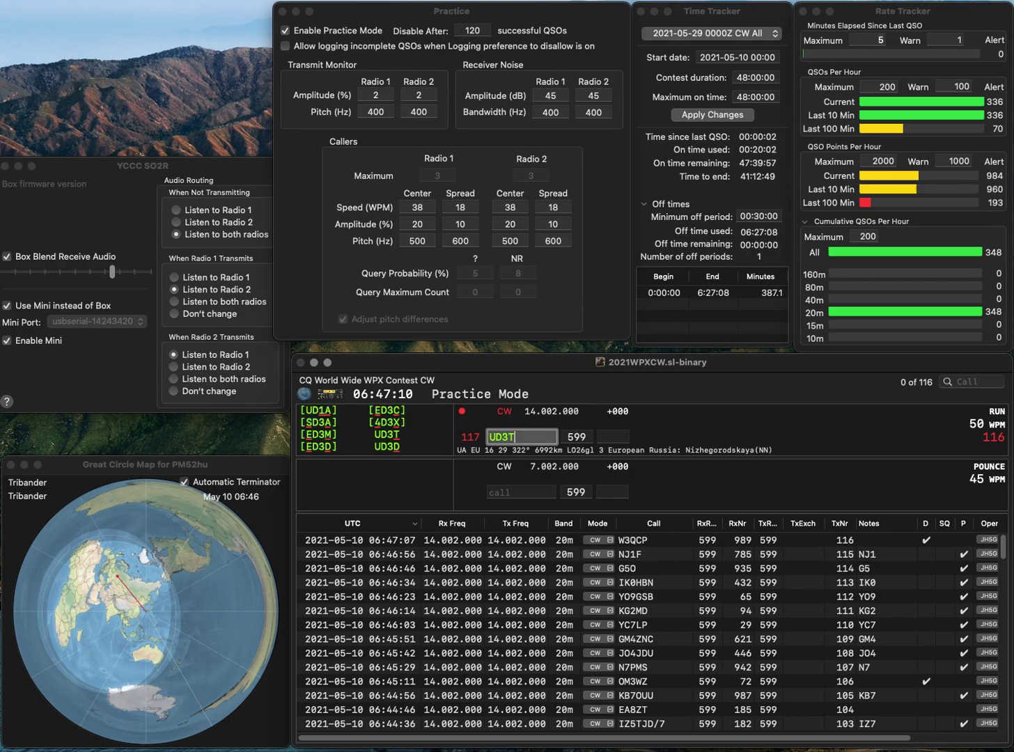
pyautogui.press('Return')
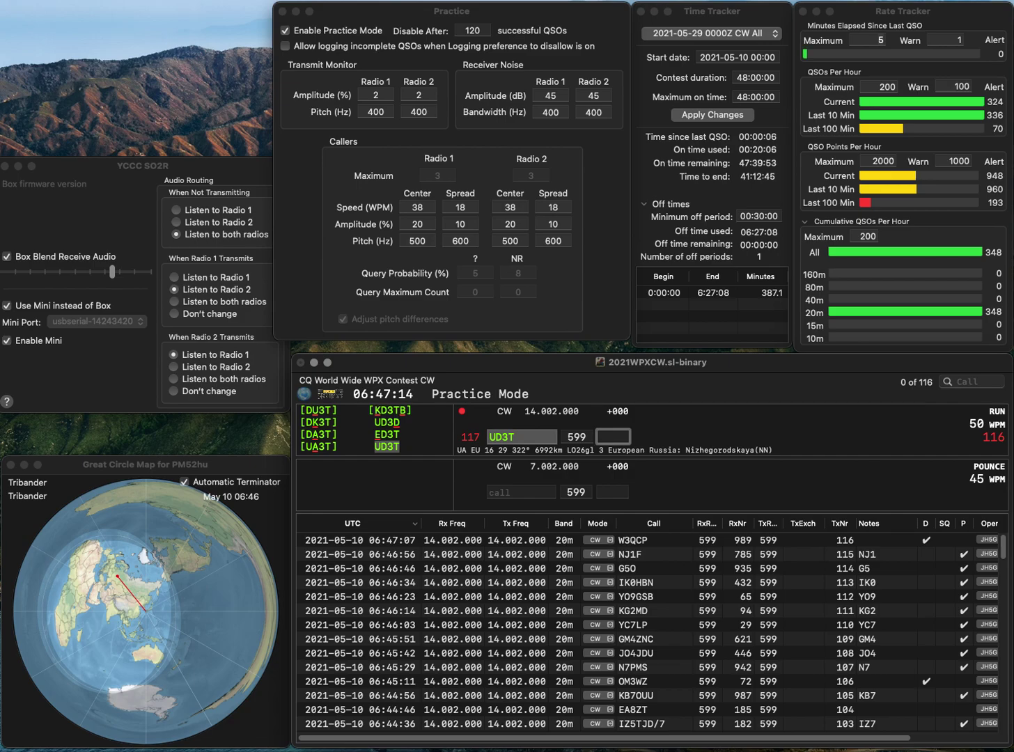
pyautogui.write('858')
pyautogui.press('Return')
# - Log the practice CW contact with HB3YFC on 14.002 MHz, report 599 and received serial number 754
pyautogui.write('HB2YFC')
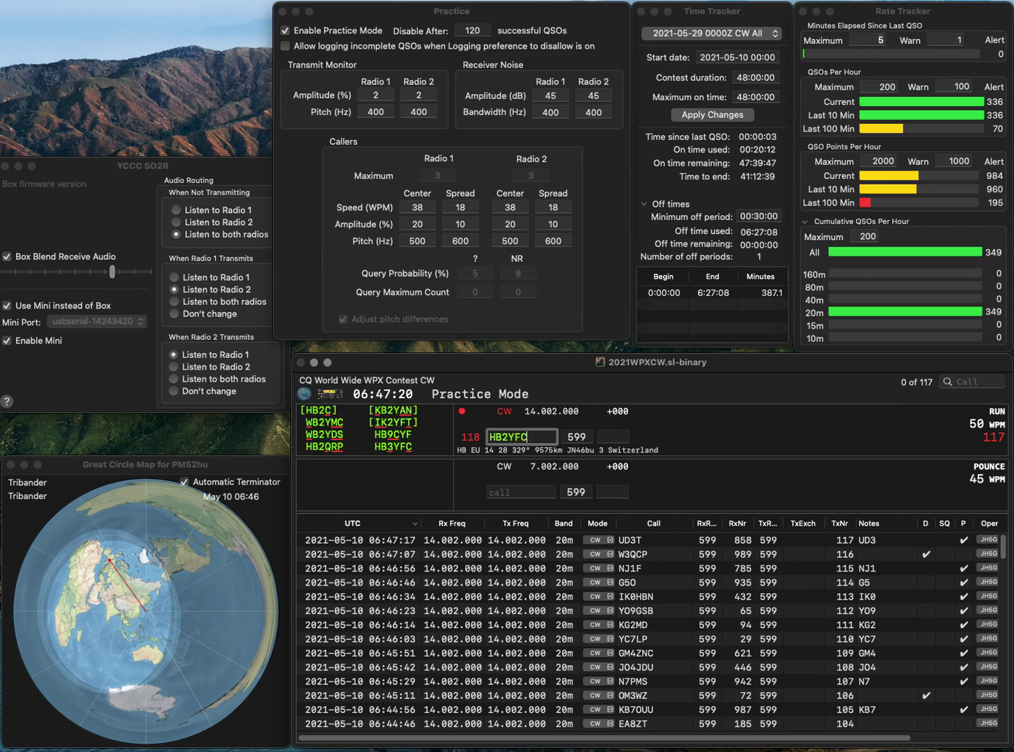
pyautogui.click(496, 437)
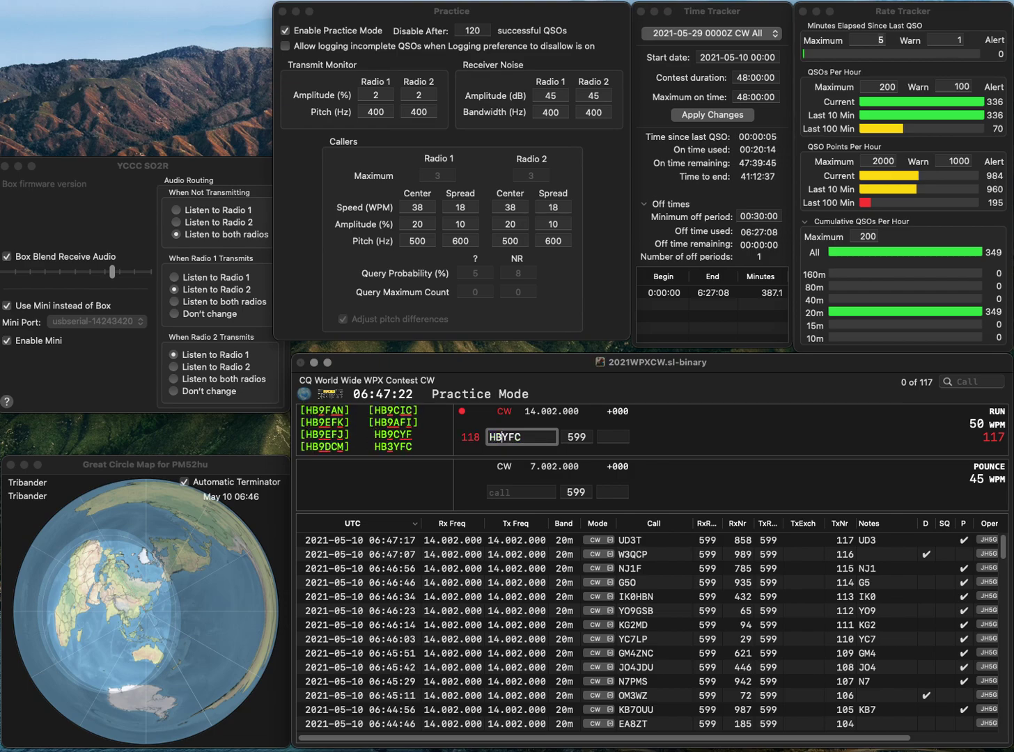
pyautogui.press('Delete')
pyautogui.write('3')
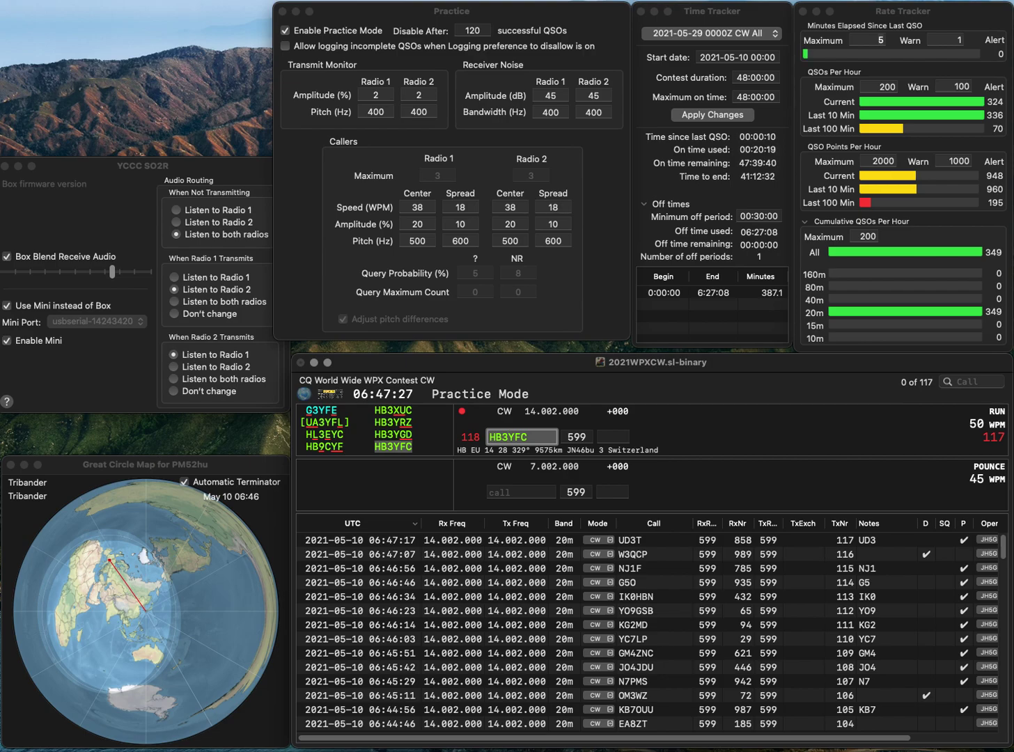
pyautogui.press('Tab')
pyautogui.write('754')
pyautogui.press('Return')
# - Log the practice CW contact with WA9LKF on 14.002 MHz, report 599 and received serial number 242
pyautogui.write('WA9L')
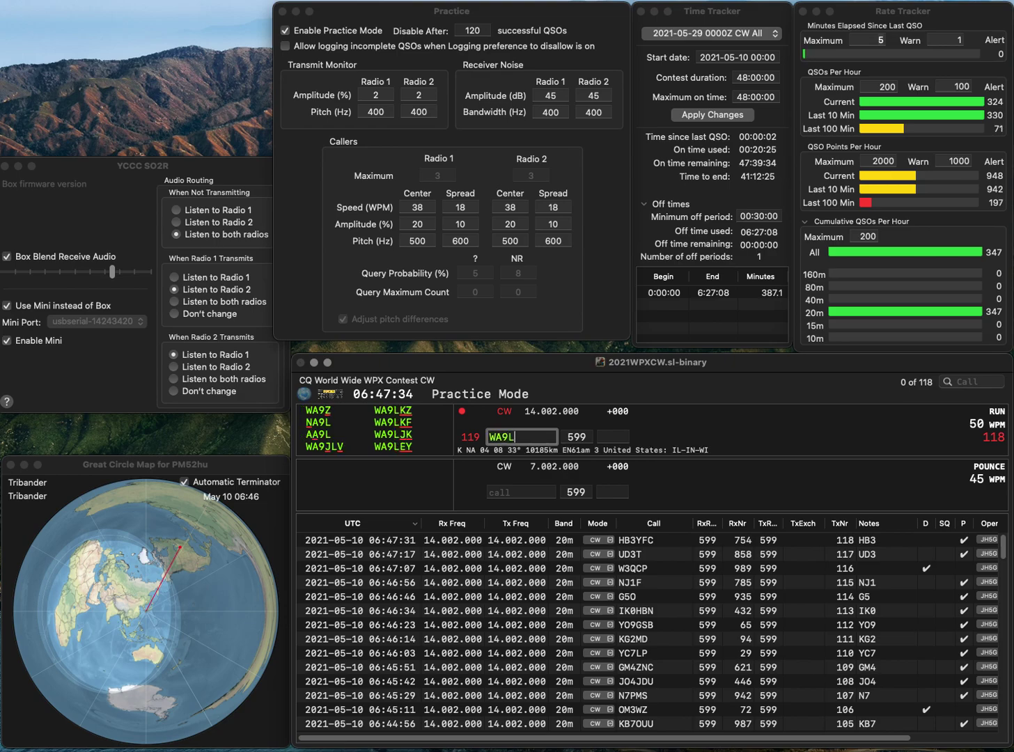
pyautogui.write('K')
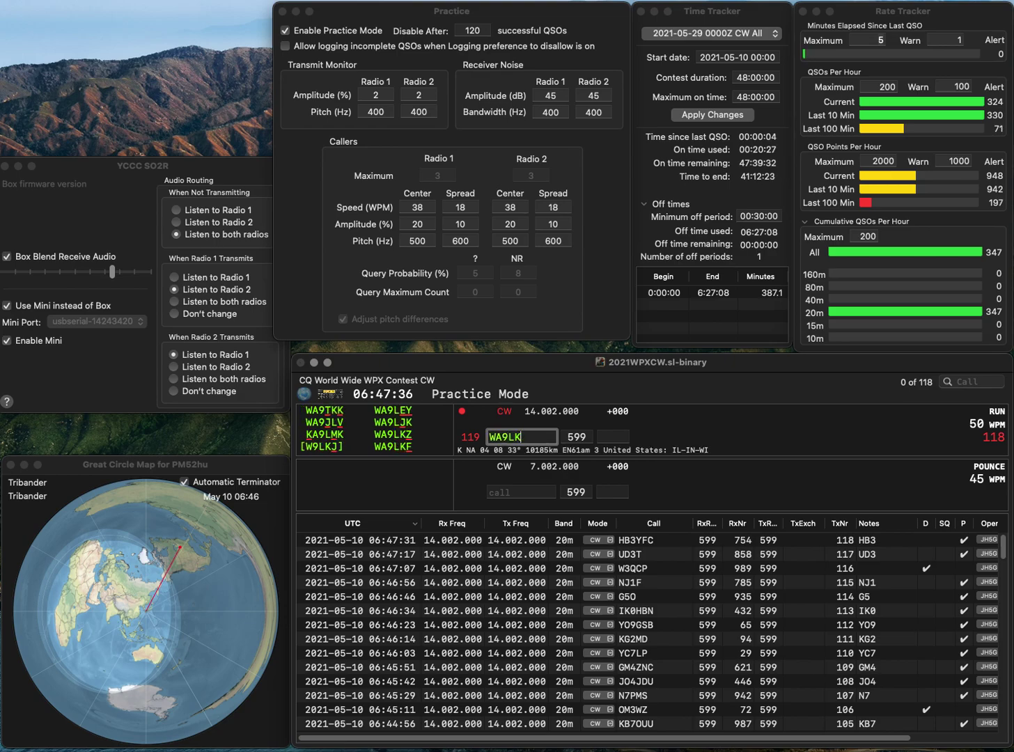
pyautogui.write('F')
pyautogui.press('space')
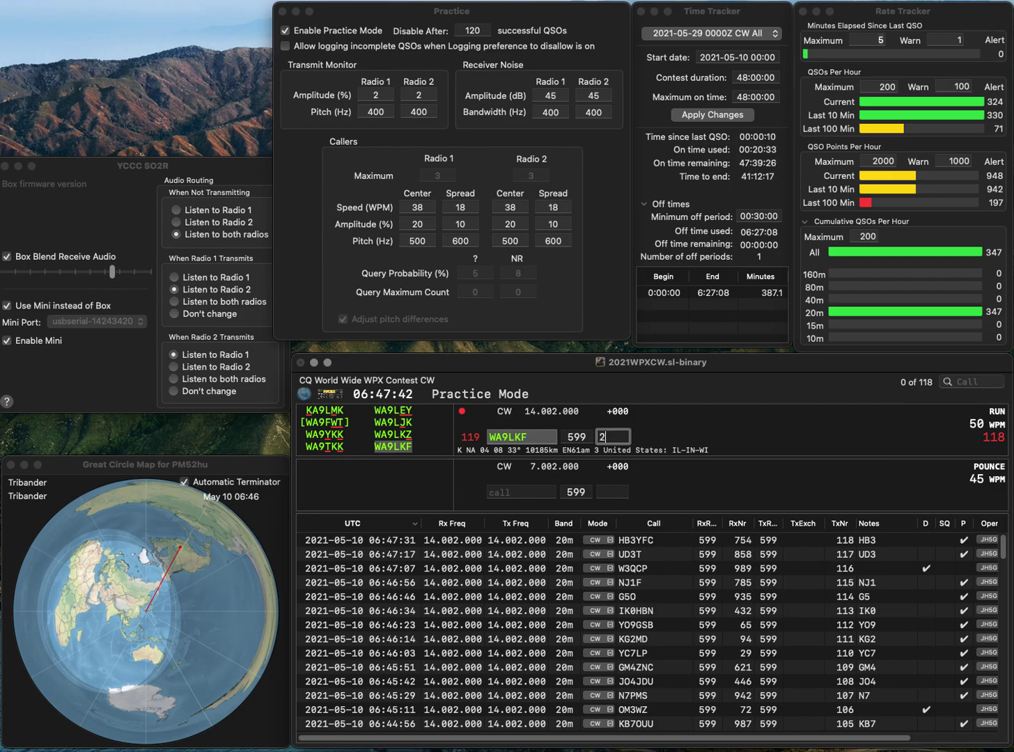
pyautogui.write('42')
pyautogui.press('Return')
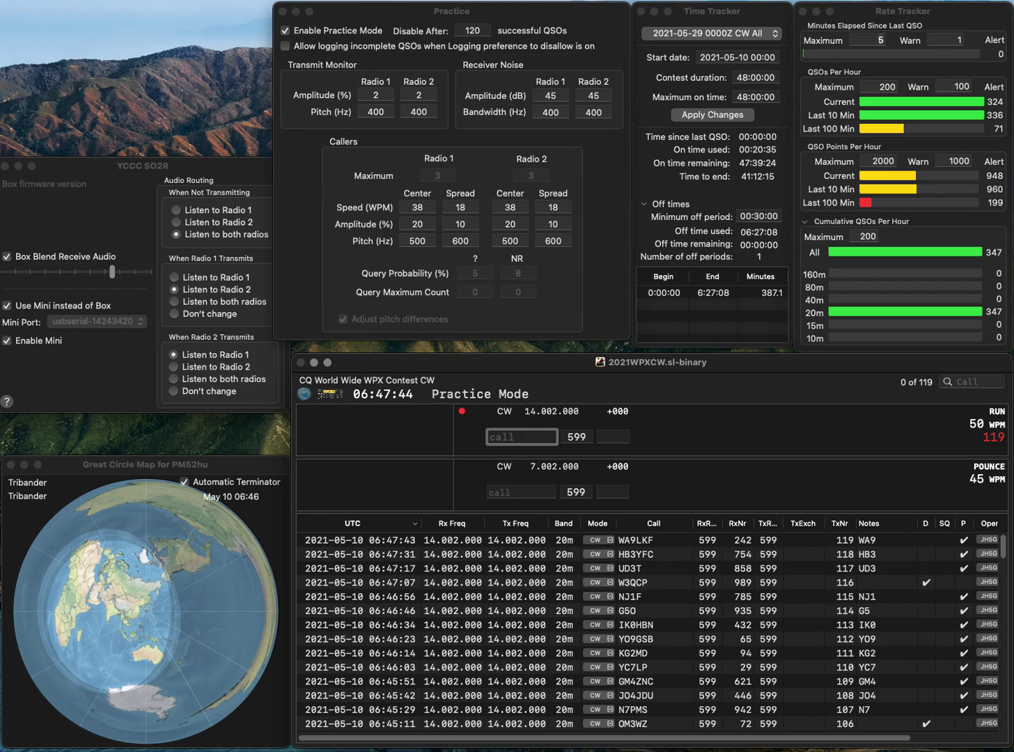
pyautogui.write('YO9')
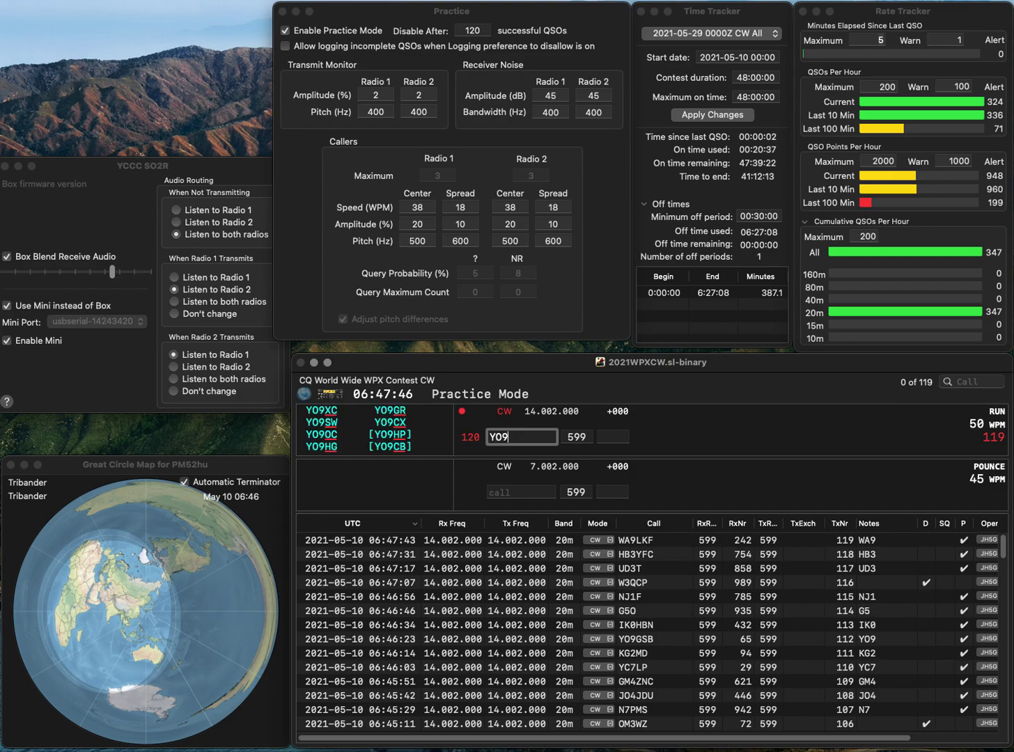
pyautogui.write('GDN')
pyautogui.press('Return')
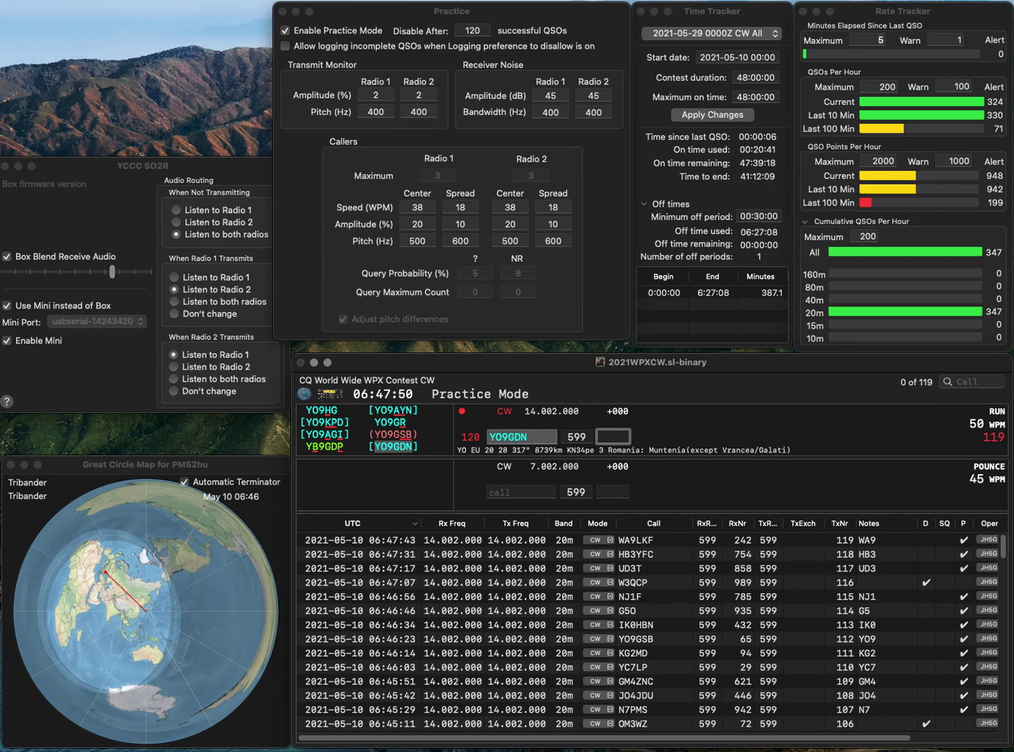
pyautogui.write('609')
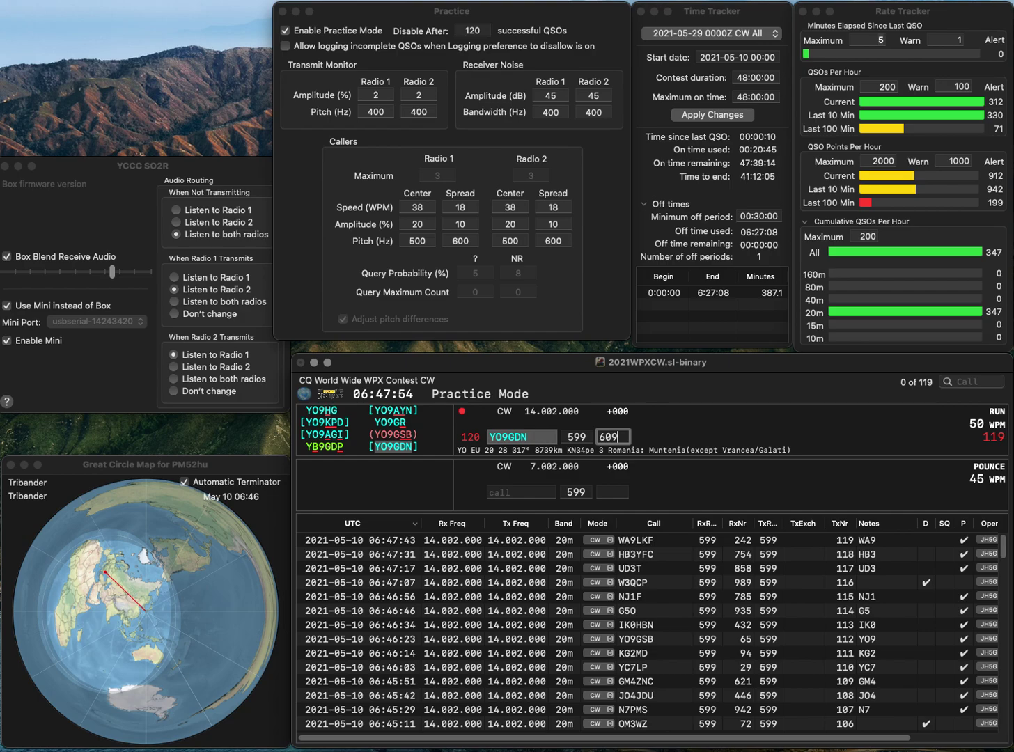
pyautogui.press('Return')
pyautogui.press('super+Tab')
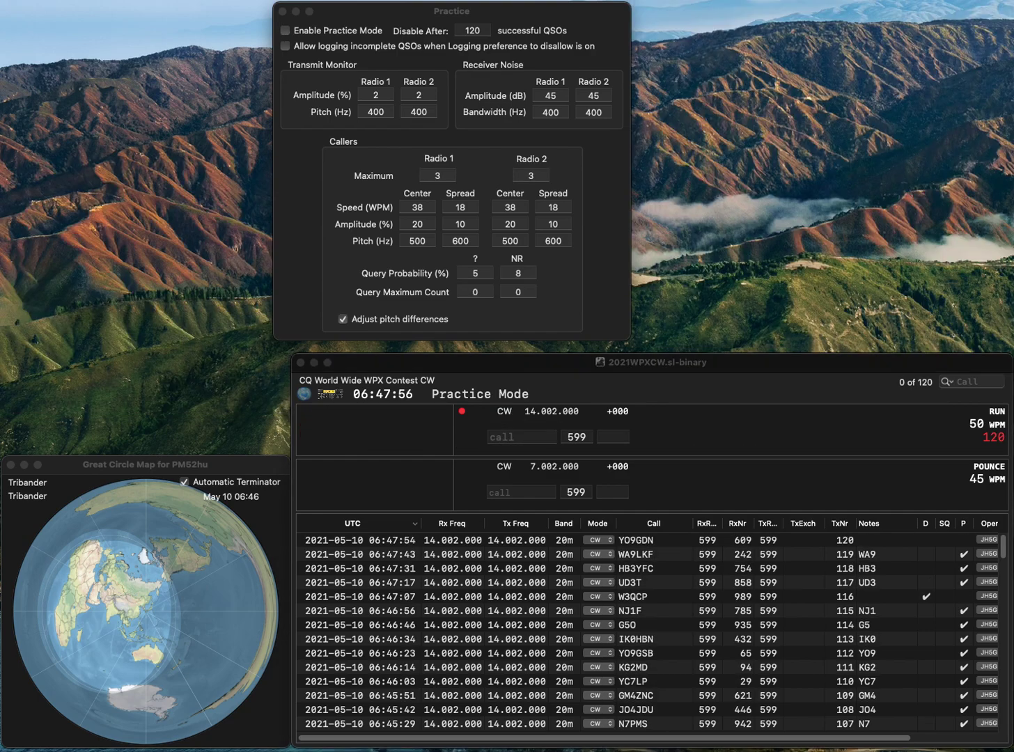